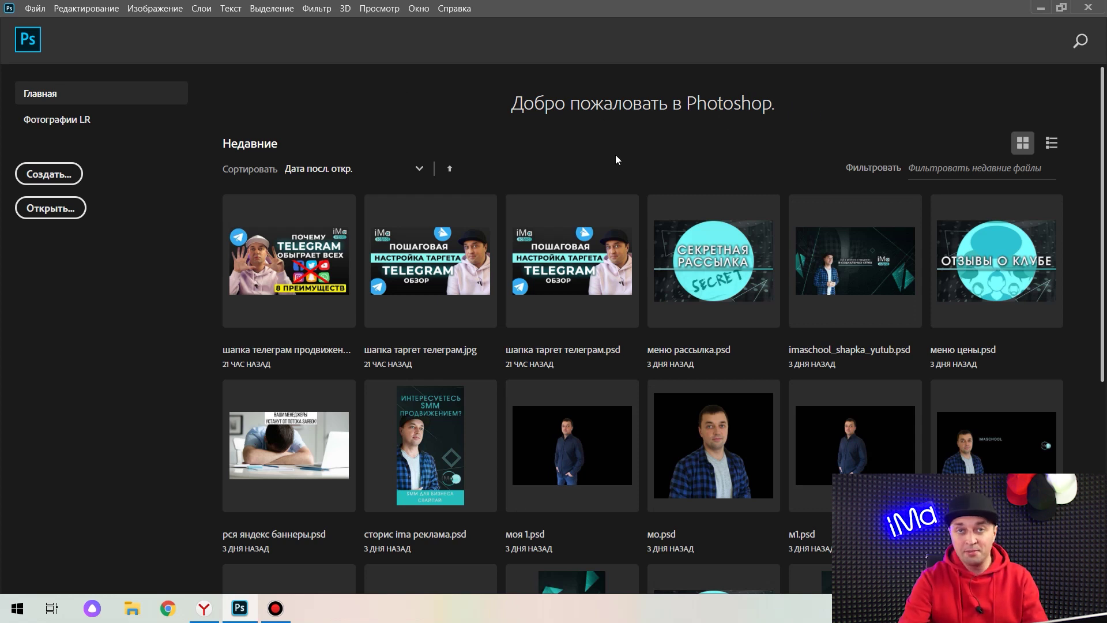
# Create a new 1000 × 1000 px, 72 ppi Photoshop document with a white background.
pyautogui.click(49, 174)
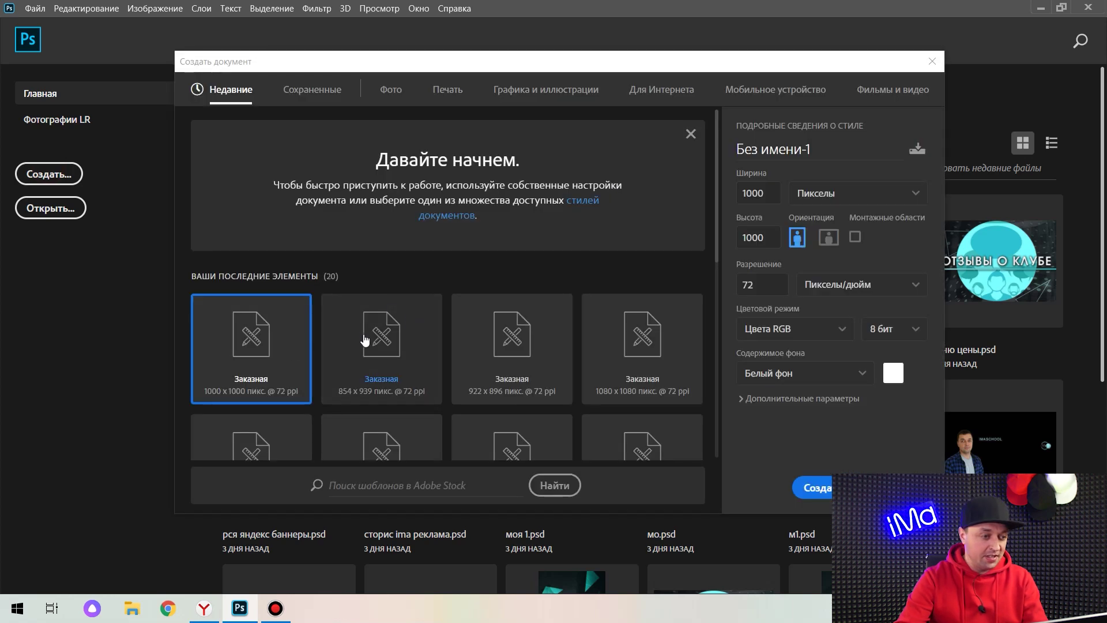
pyautogui.click(820, 490)
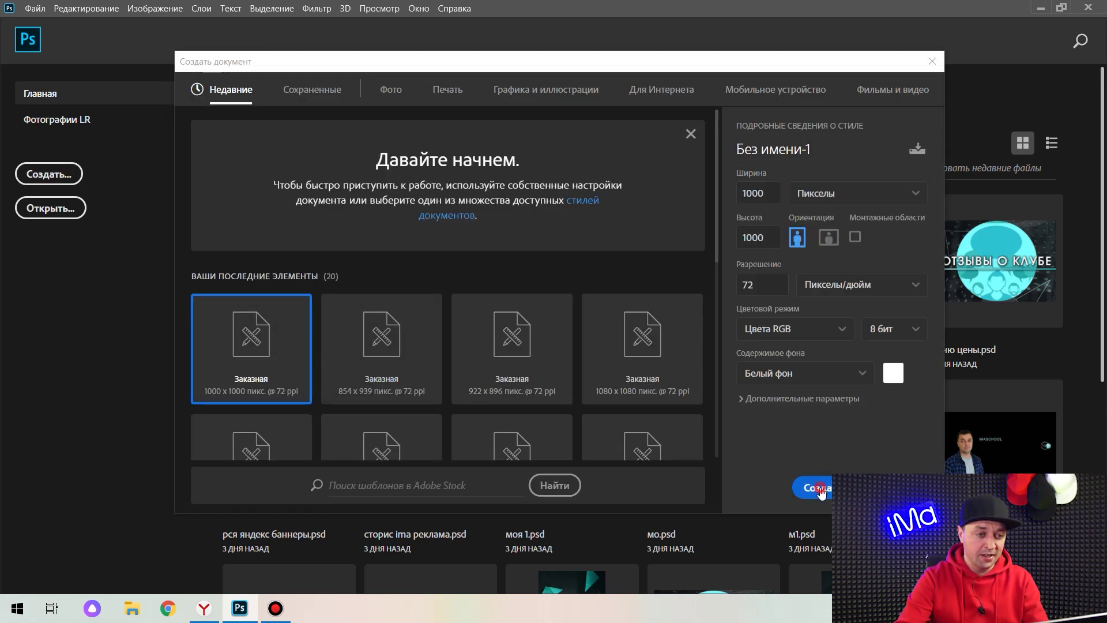
pyautogui.click(820, 489)
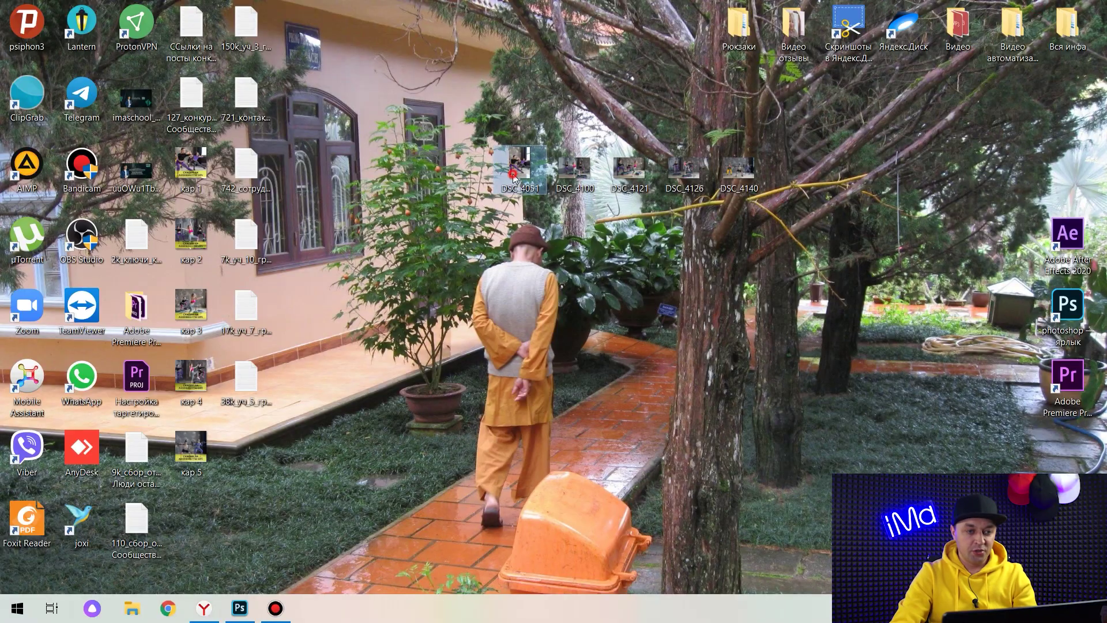
# Copy the DSC_4051 exercise photo from Windows Photos and return to the blank Photoshop document.
pyautogui.doubleClick(514, 175)
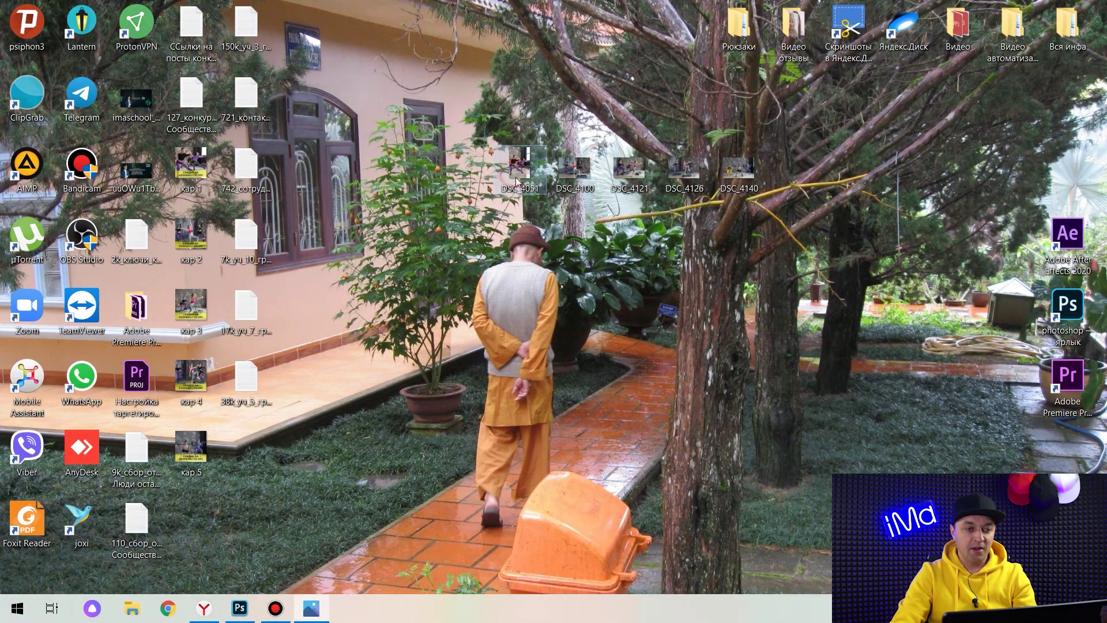
pyautogui.rightClick(427, 229)
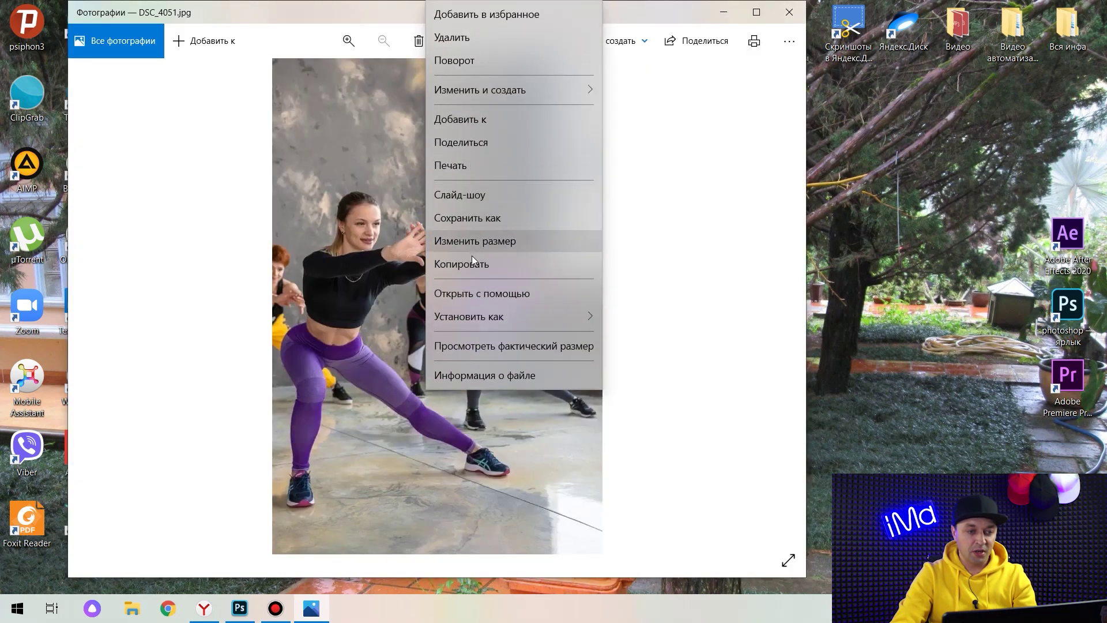
pyautogui.click(469, 259)
pyautogui.click(240, 608)
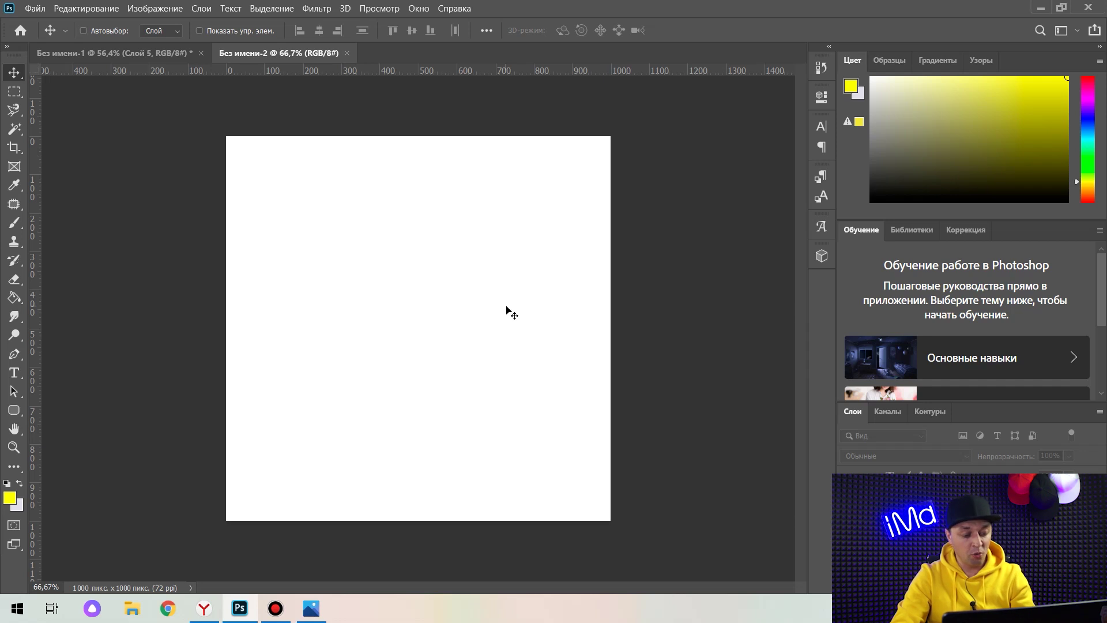
# Paste the exercise photo and scale it to 167.06% so it covers the 1000 × 1000 canvas.
pyautogui.hotkey('ctrl', 'v')
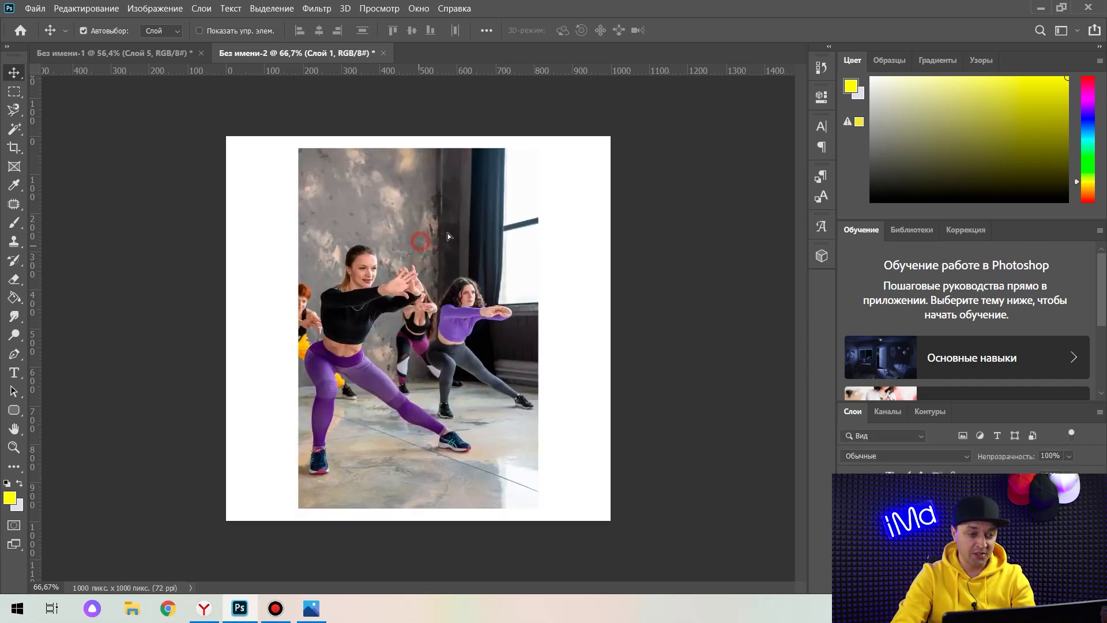
pyautogui.moveTo(448, 233)
pyautogui.mouseDown()
pyautogui.moveTo(421, 230)
pyautogui.moveTo(448, 227)
pyautogui.mouseUp()
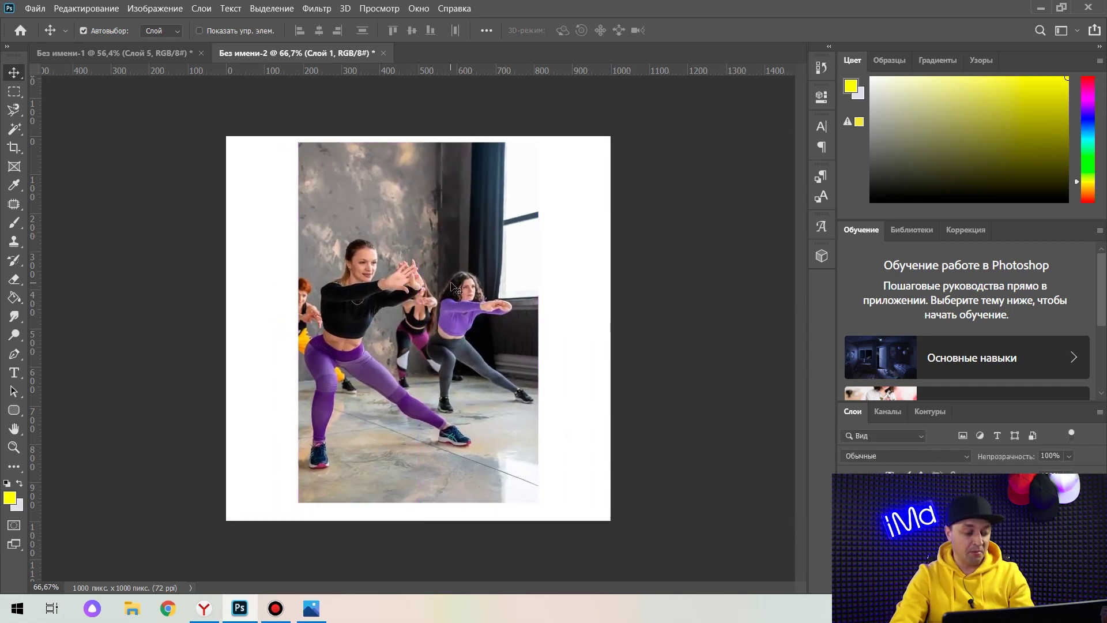
pyautogui.hotkey('ctrl', 't')
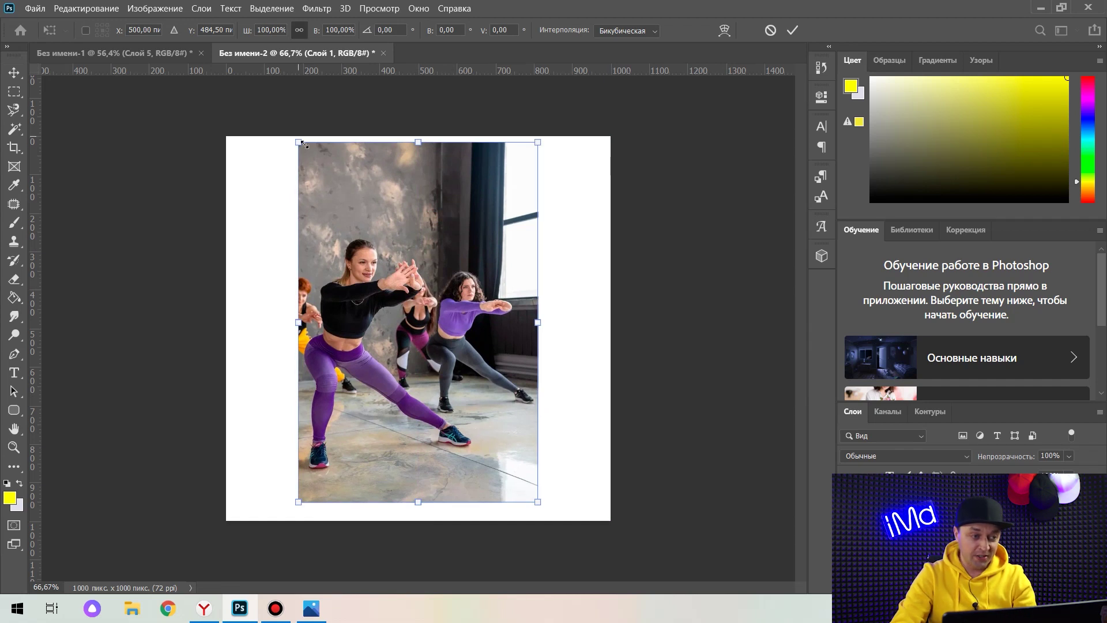
pyautogui.moveTo(298, 142); pyautogui.dragTo(266, 93)
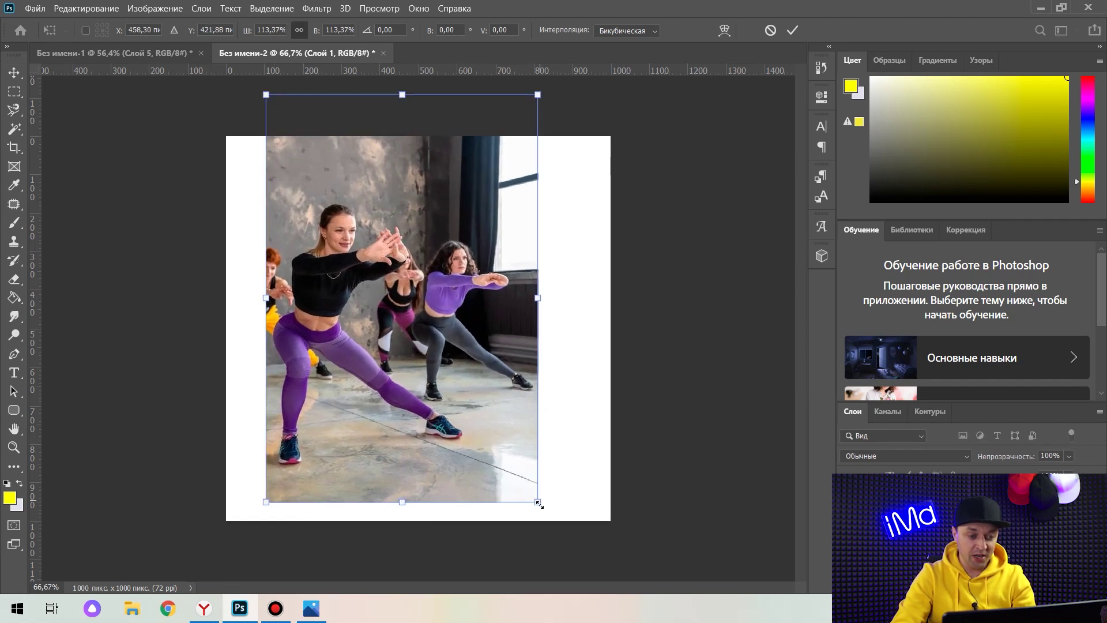
pyautogui.moveTo(538, 502); pyautogui.dragTo(657, 539)
pyautogui.moveTo(267, 97); pyautogui.dragTo(191, 55)
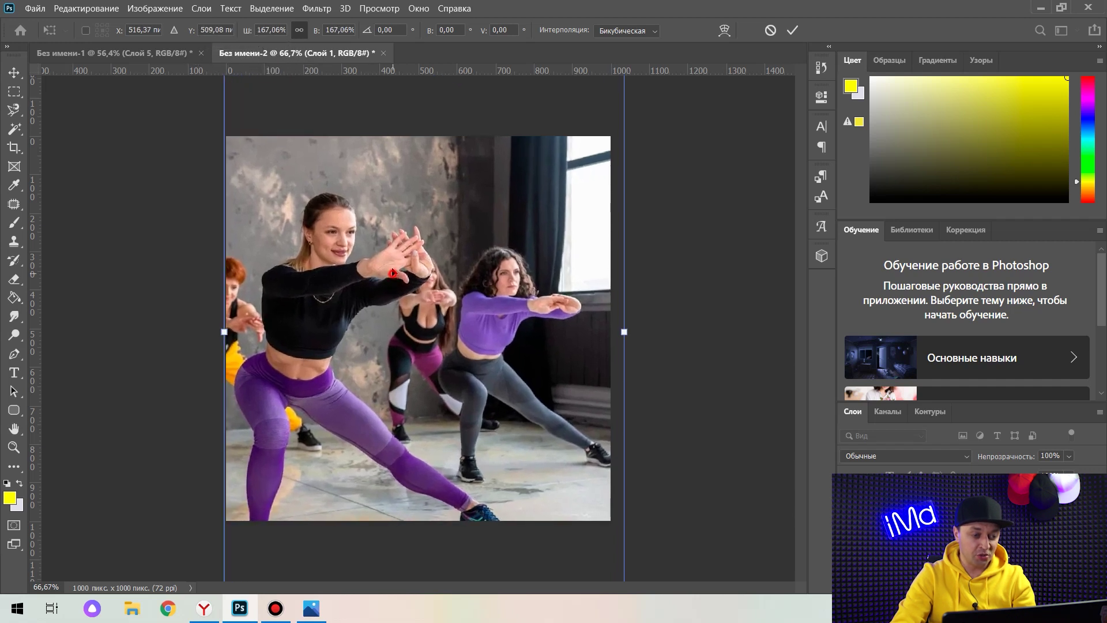
pyautogui.moveTo(388, 273); pyautogui.dragTo(390, 223)
pyautogui.press('Return')
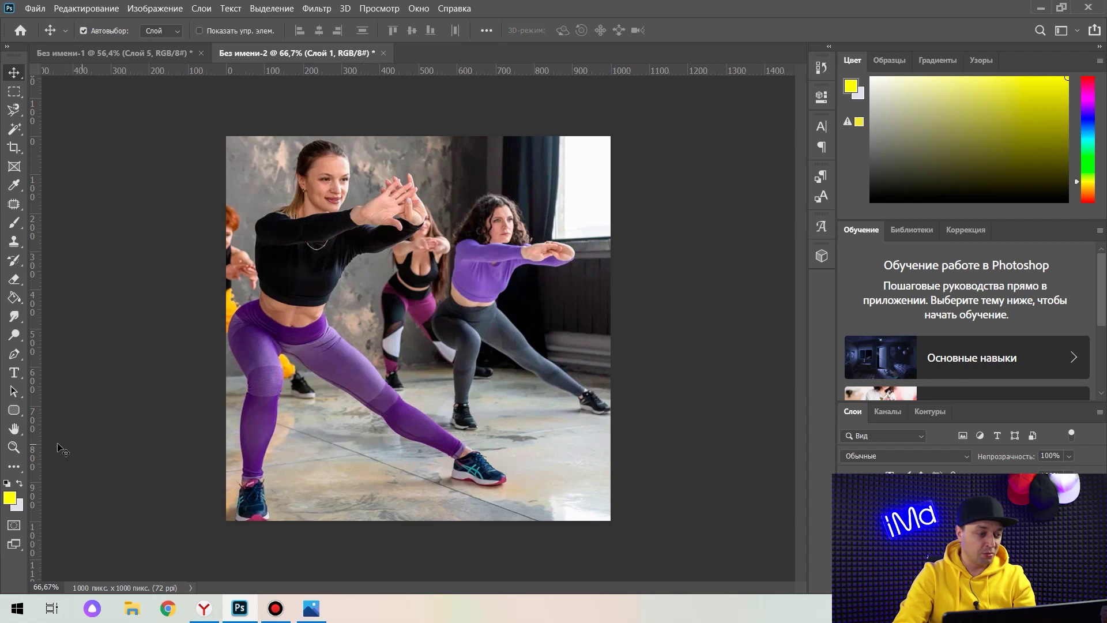
pyautogui.click(15, 410)
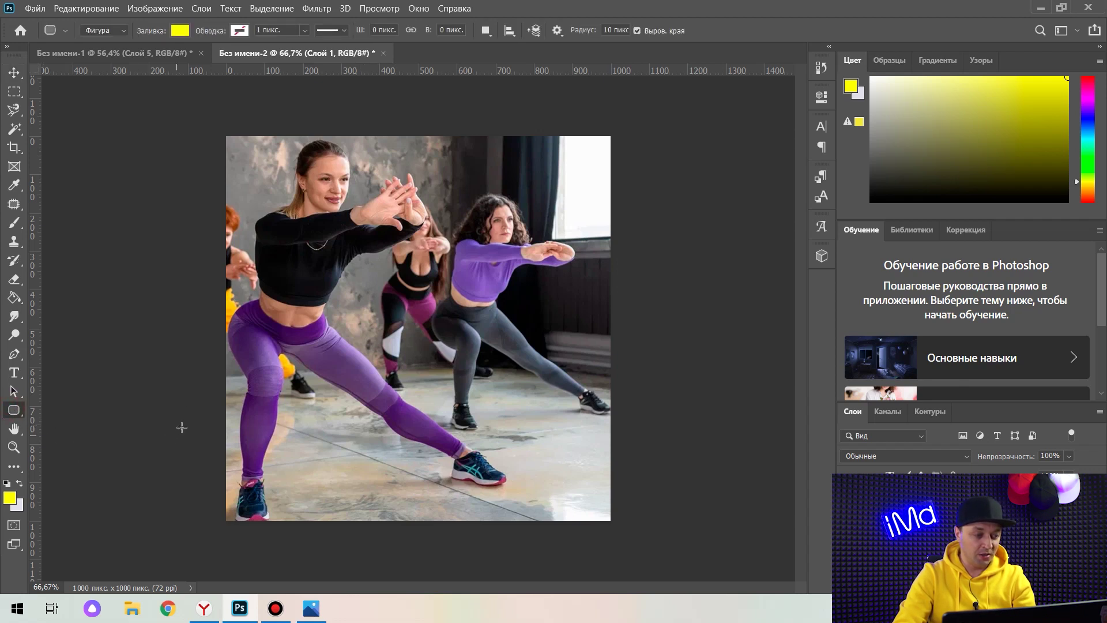
# Draw a yellow rectangle band across the bottom of the image at 50% opacity.
pyautogui.moveTo(182, 427); pyautogui.dragTo(656, 505)
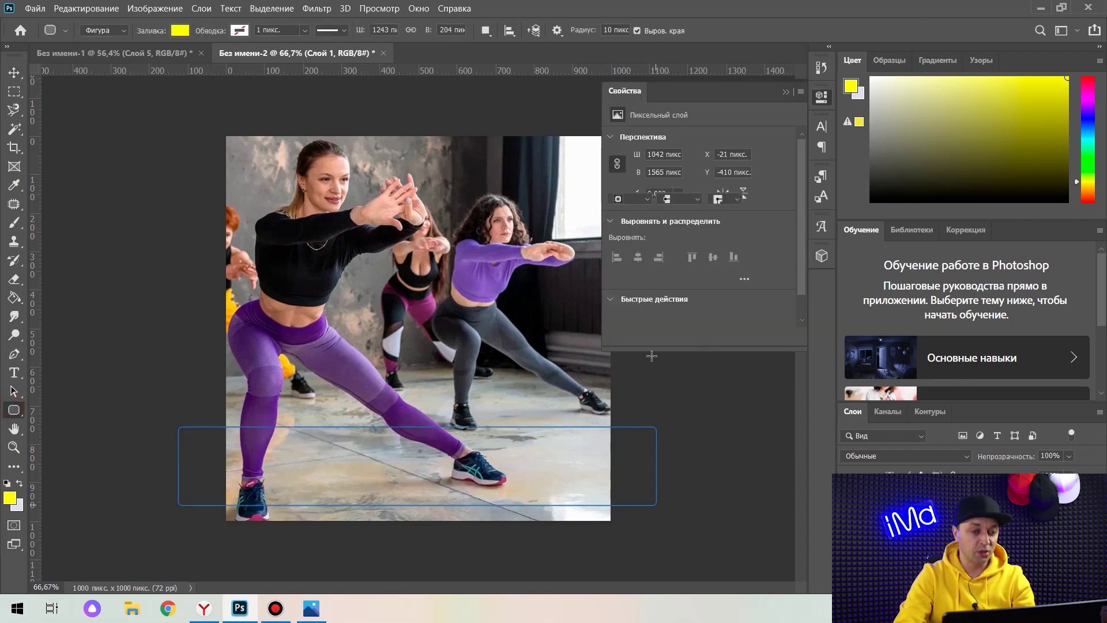
pyautogui.click(788, 91)
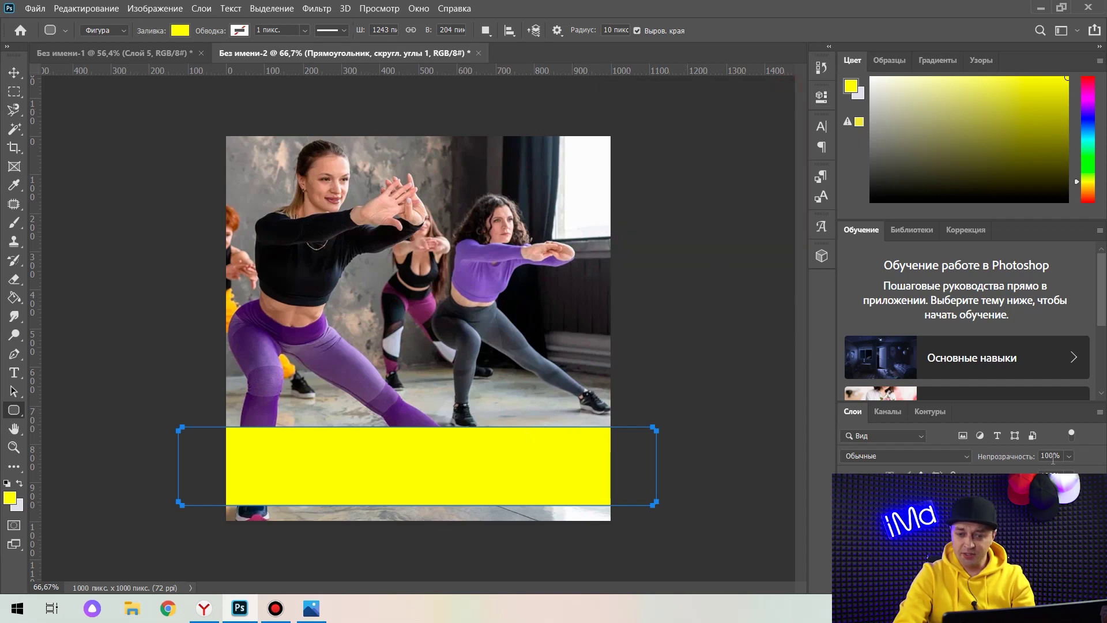
pyautogui.write('50')
pyautogui.press('Return')
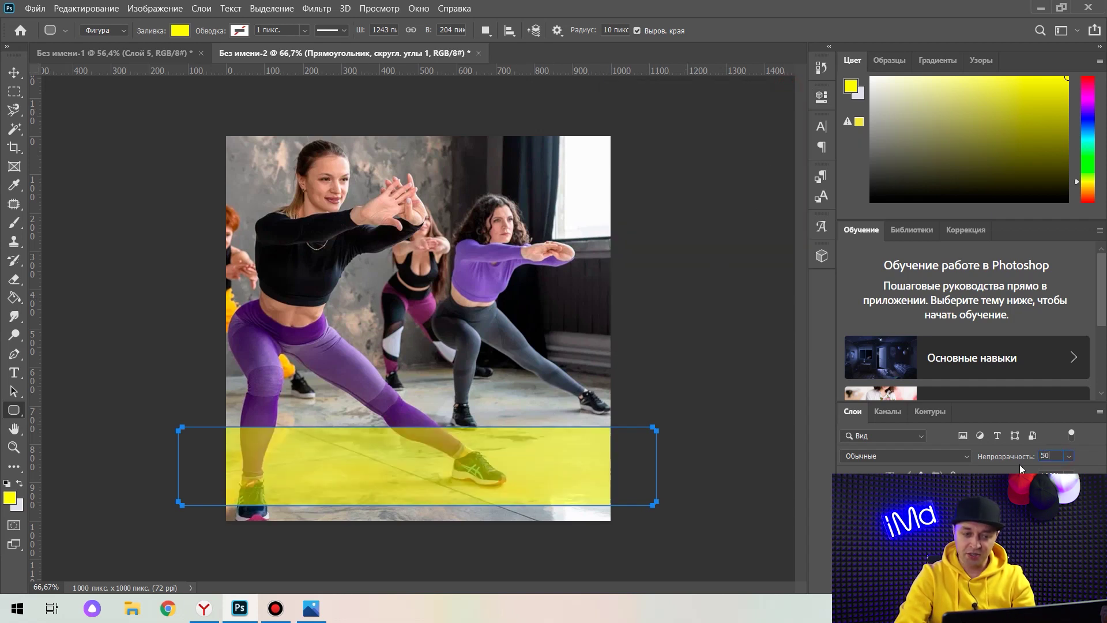
pyautogui.press('v')
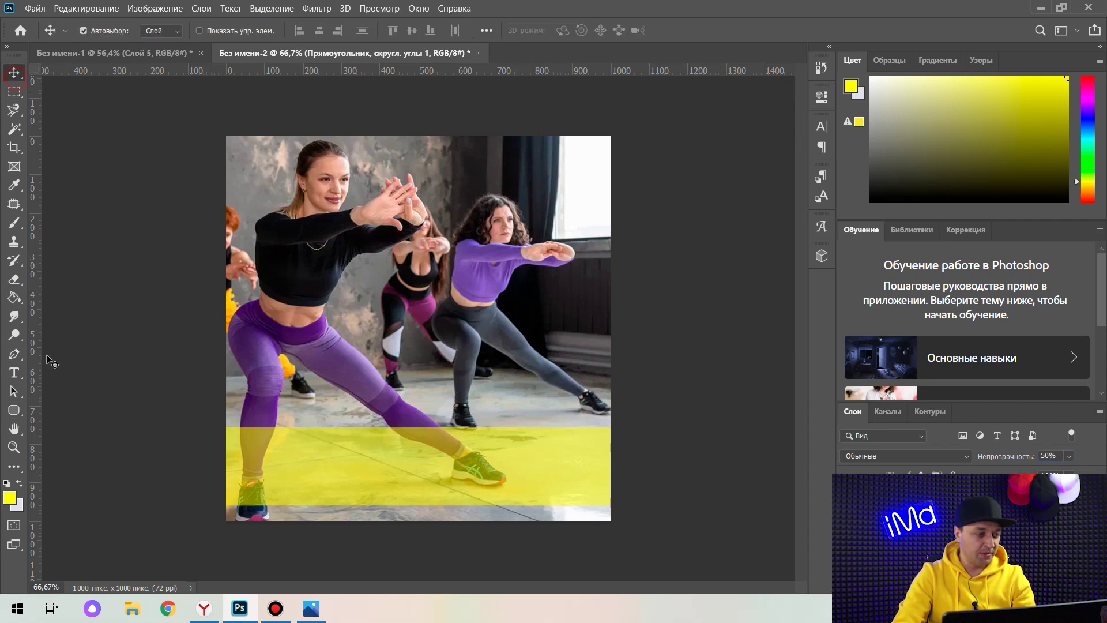
# Type the two-line caption 'СКИДКИ НА АБОНЕМЕНТЫ 50%' inside the yellow band.
pyautogui.click(12, 375)
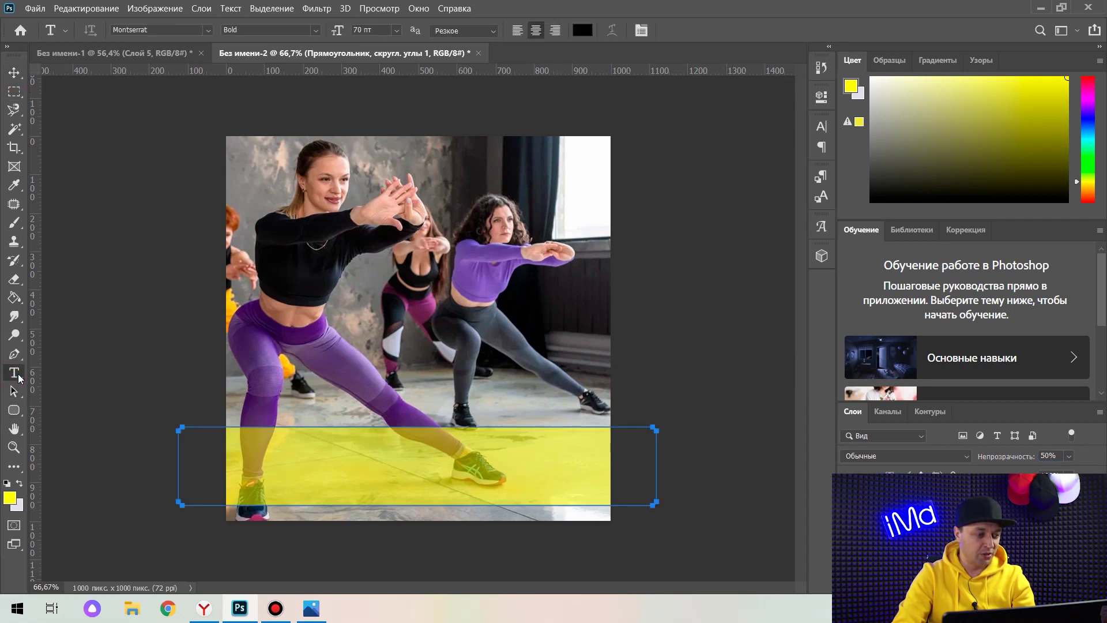
pyautogui.click(306, 460)
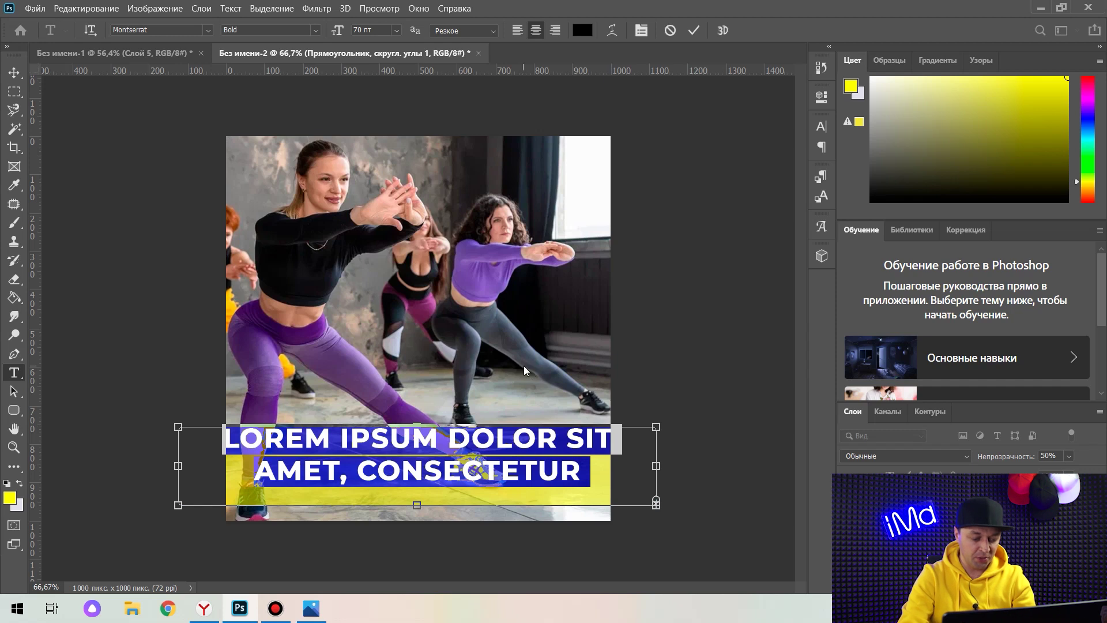
pyautogui.write('СКИ         ')
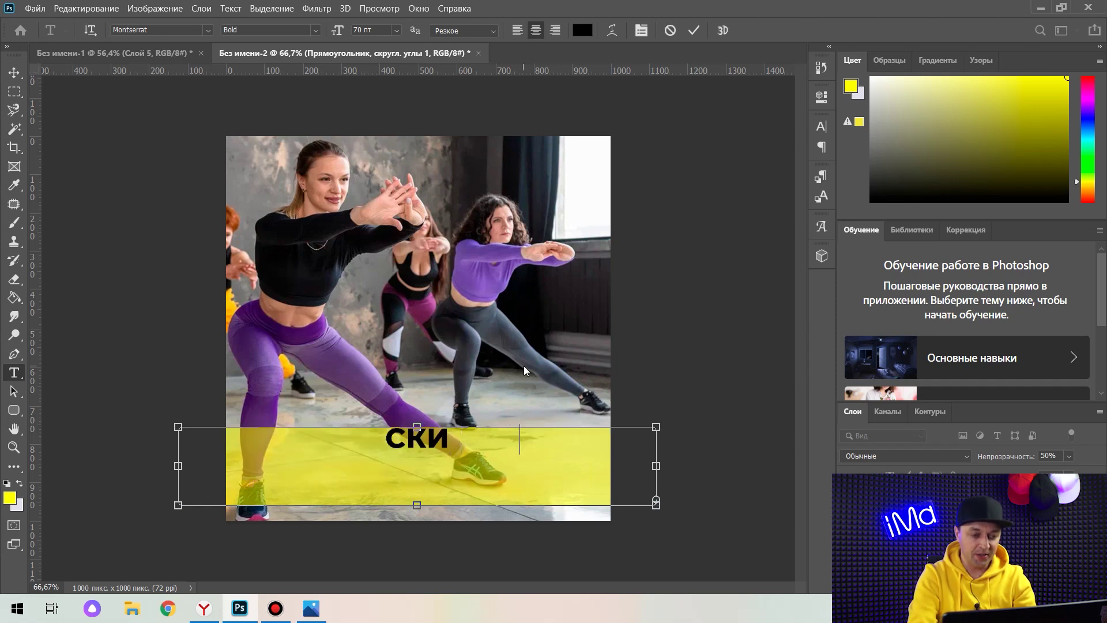
pyautogui.write('ДКИ НА')
pyautogui.press('Return')
pyautogui.write('А')
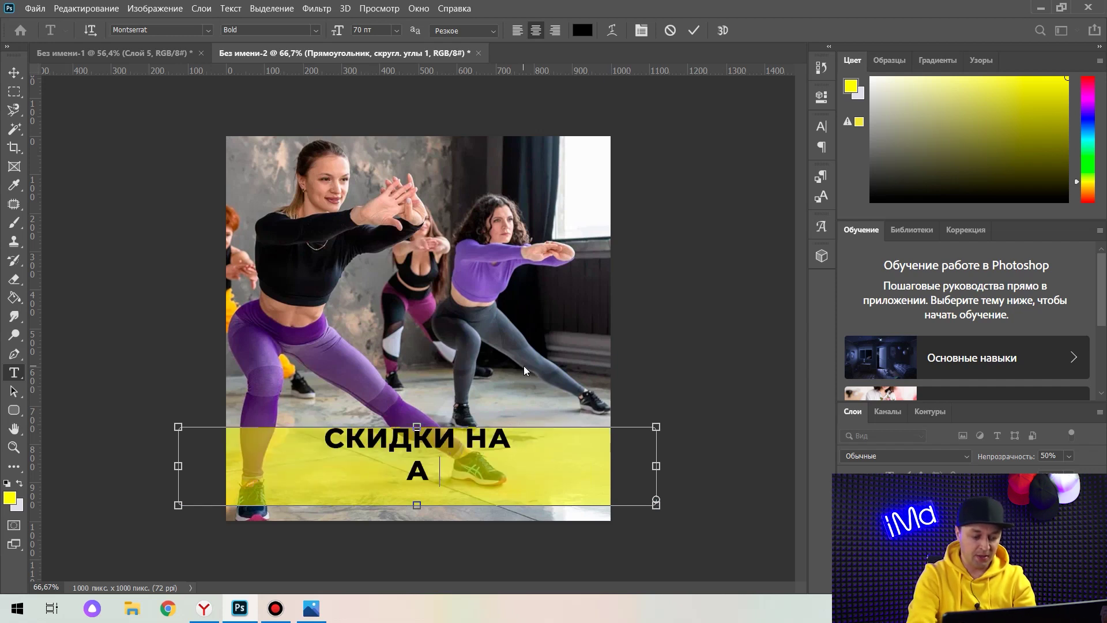
pyautogui.write('БОНЕМЕН')
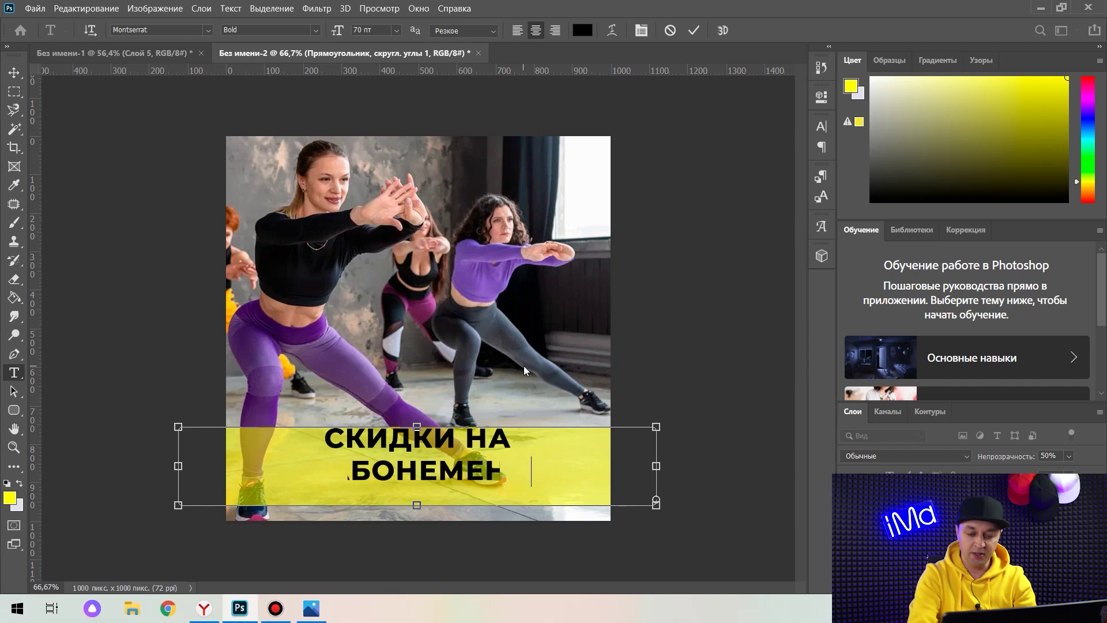
pyautogui.write('ТЫ 50')
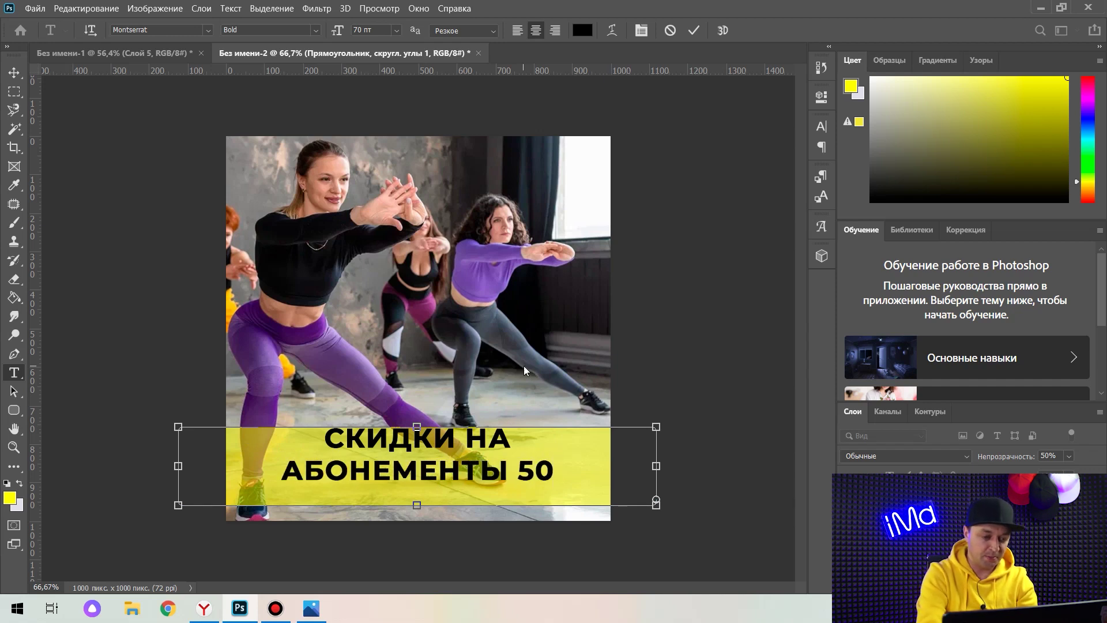
pyautogui.write('%')
pyautogui.hotkey('ctrl', 'Return')
# Position the caption in the band and save the banner to the desktop as JPEG 'картинка 1'.
pyautogui.press('v')
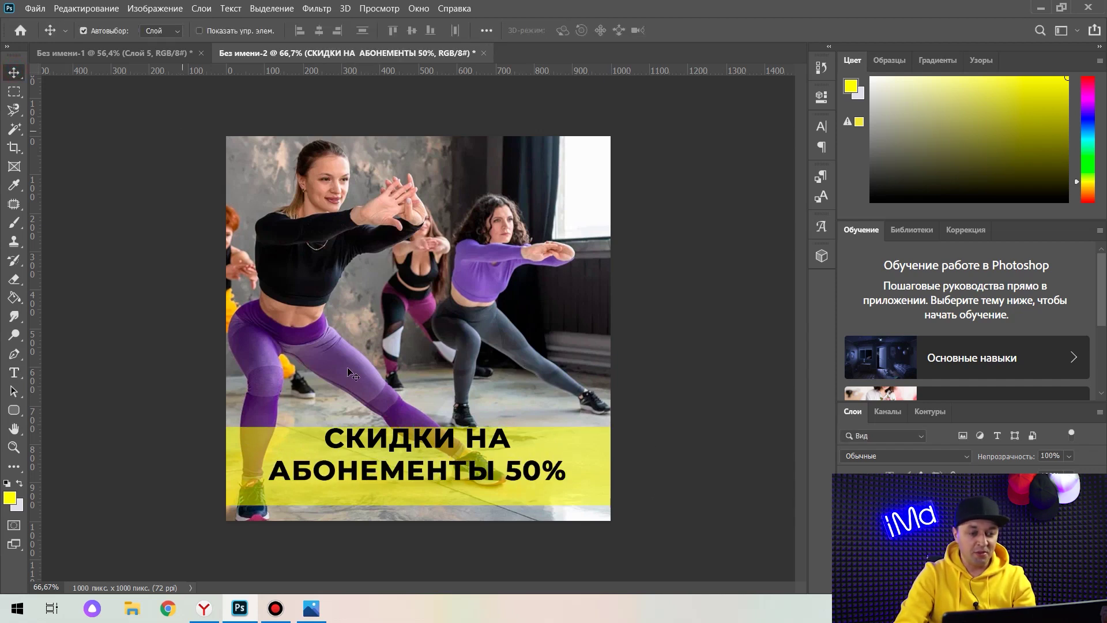
pyautogui.moveTo(442, 448)
pyautogui.mouseDown()
pyautogui.moveTo(444, 458)
pyautogui.moveTo(447, 443)
pyautogui.mouseUp()
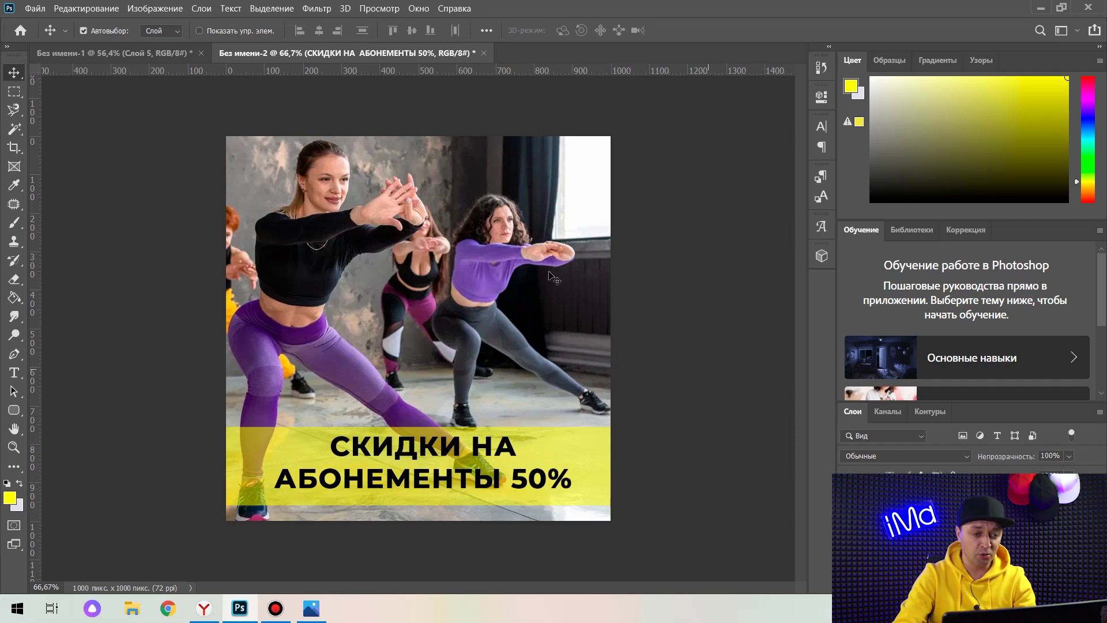
pyautogui.click(32, 11)
pyautogui.click(69, 174)
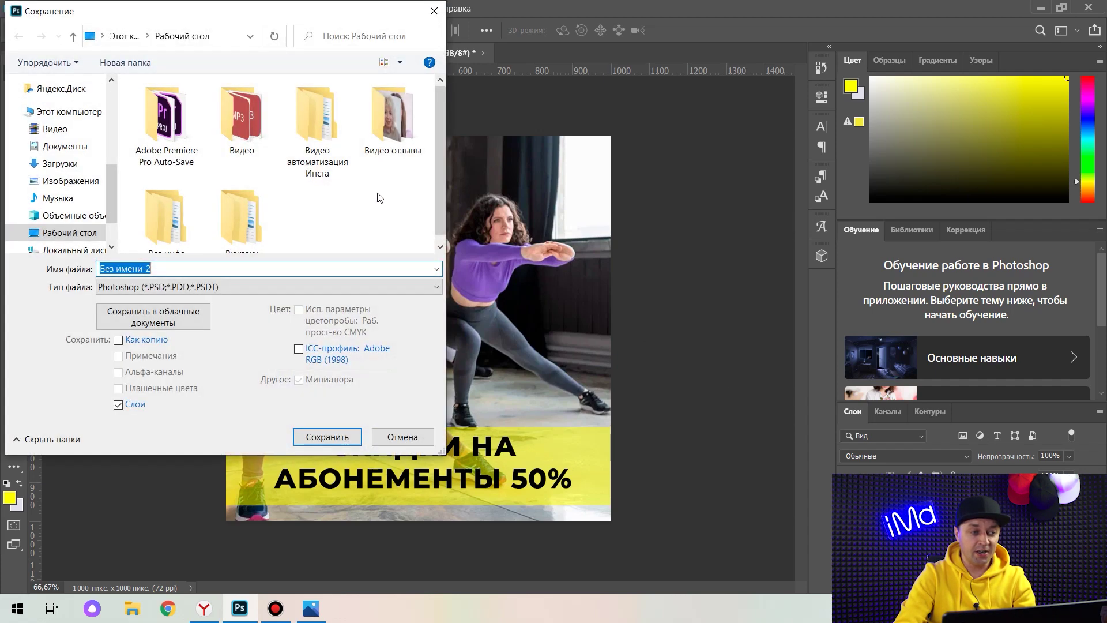
pyautogui.write('картинка 1')
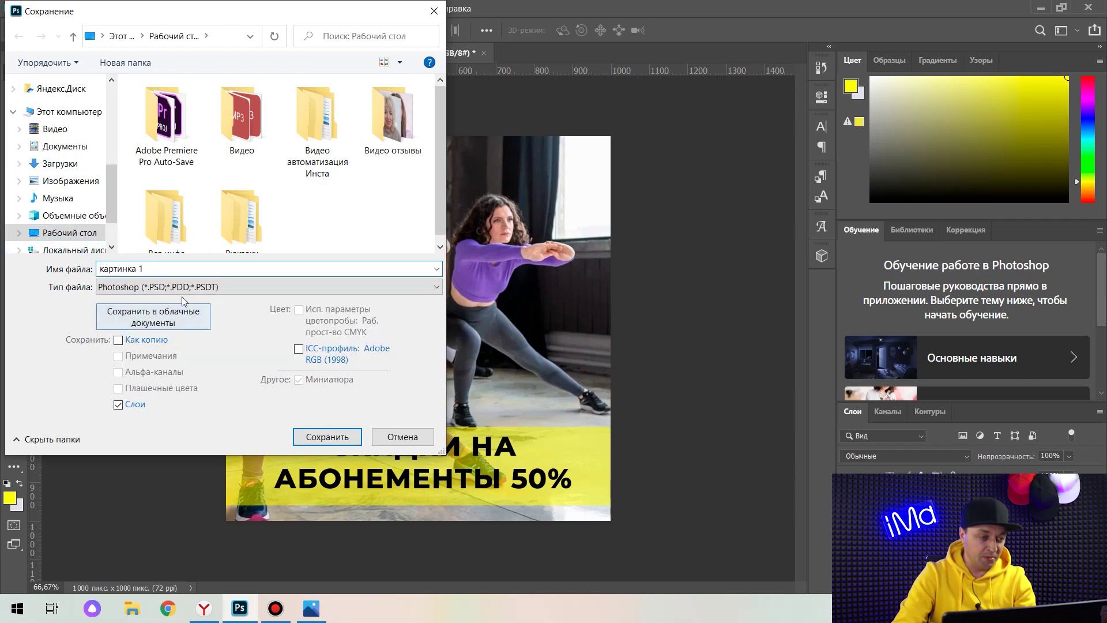
pyautogui.click(173, 286)
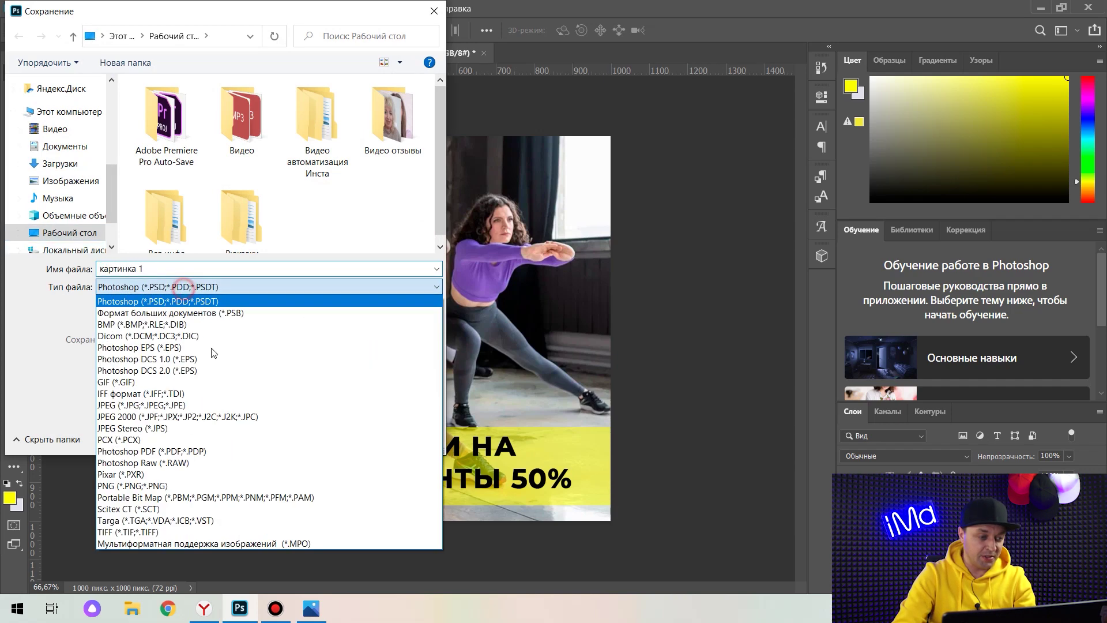
pyautogui.click(167, 409)
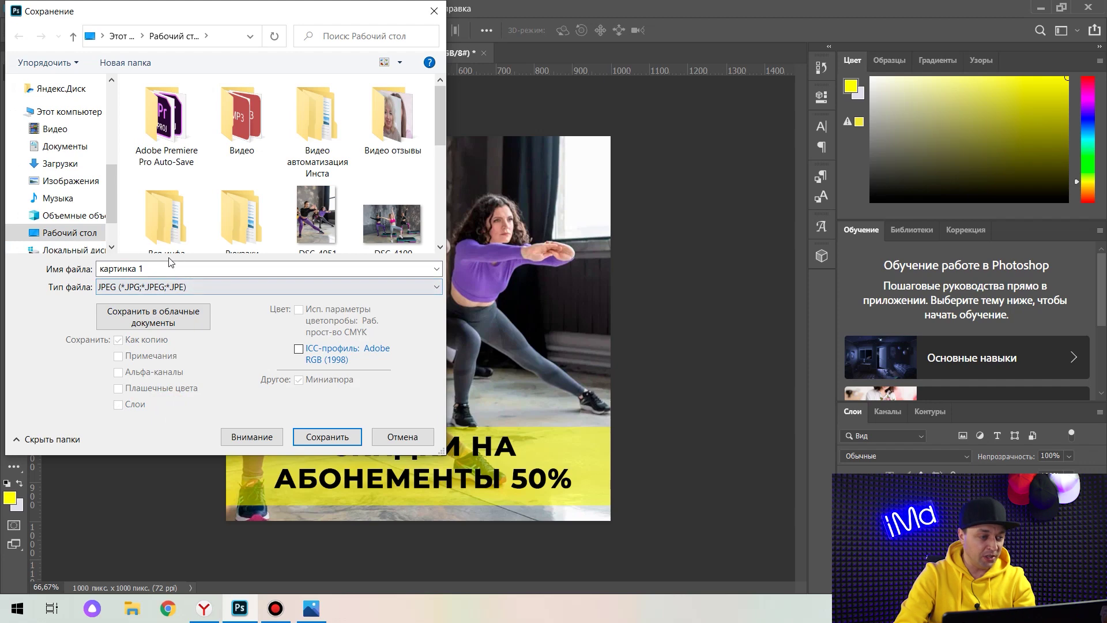
pyautogui.click(68, 234)
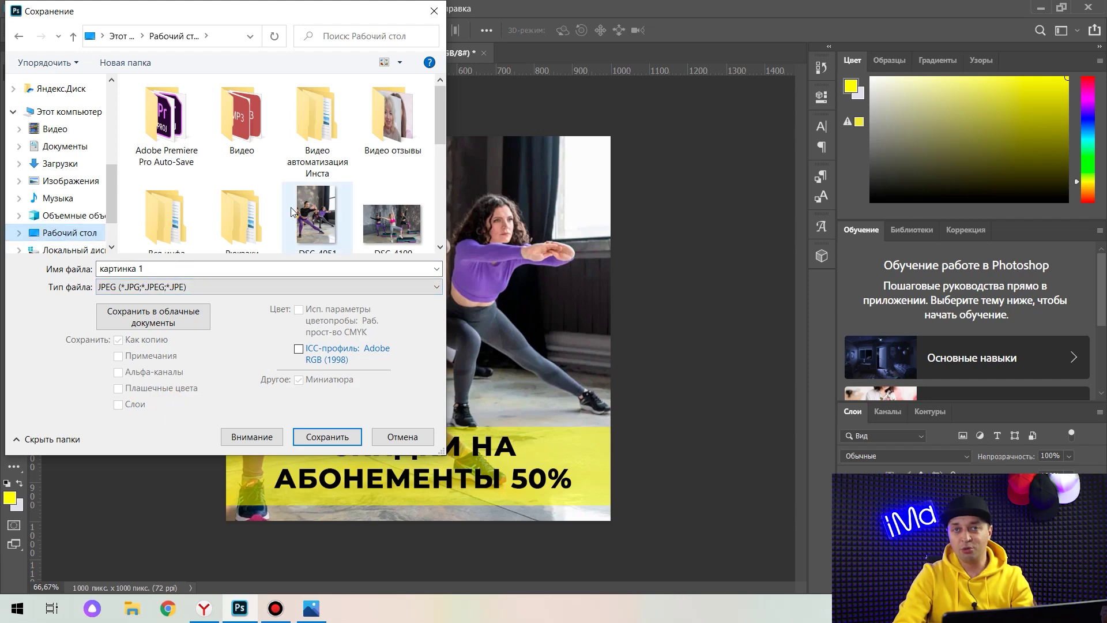
pyautogui.click(327, 438)
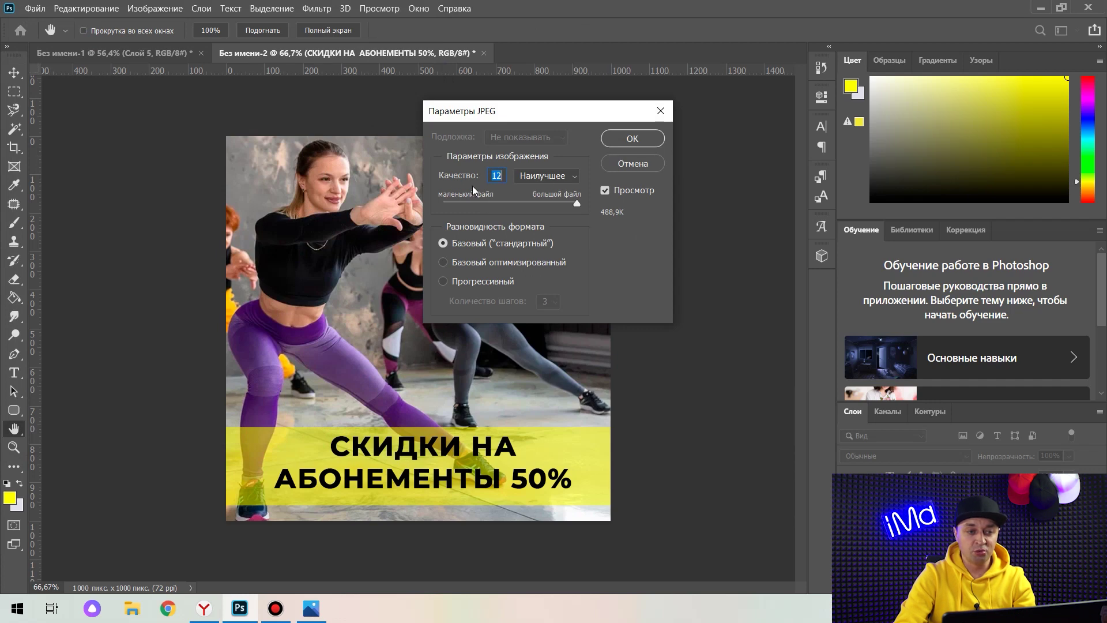
pyautogui.click(633, 139)
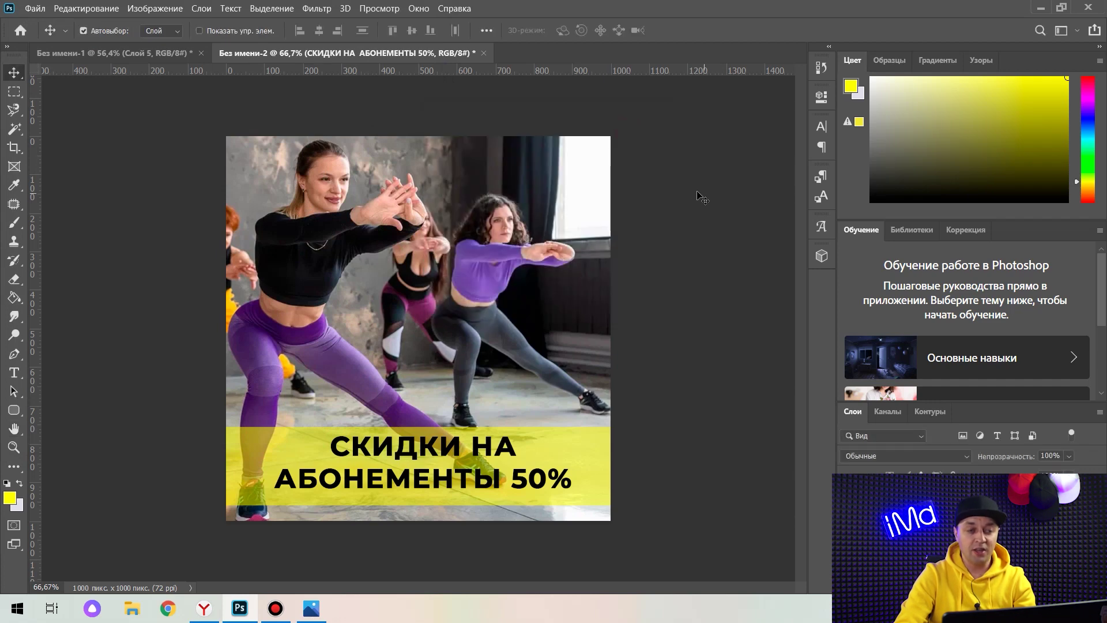
# Copy the DSC_4100 step-class photo in Windows Photos and return to Photoshop.
pyautogui.click(1036, 8)
pyautogui.hotkey('alt', 'Tab')
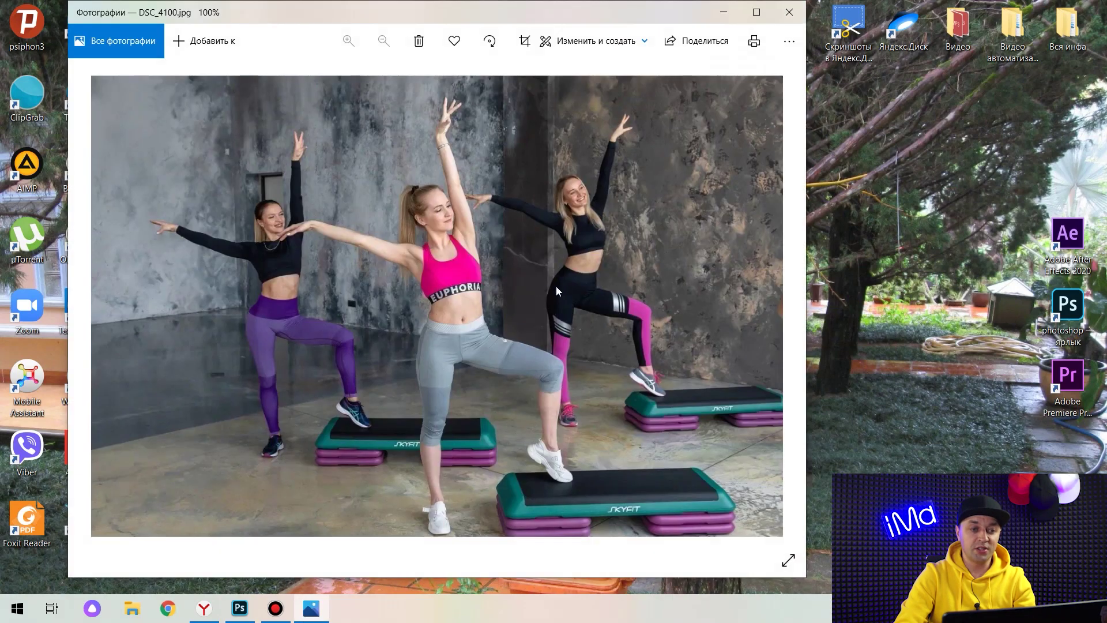
pyautogui.rightClick(468, 247)
pyautogui.click(548, 261)
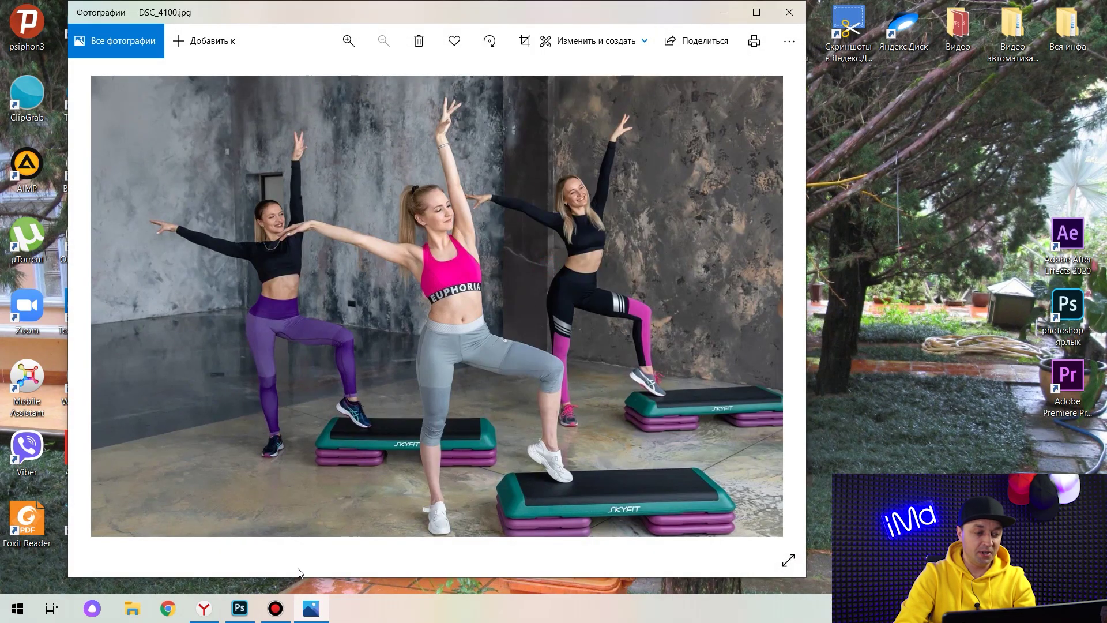
pyautogui.click(240, 608)
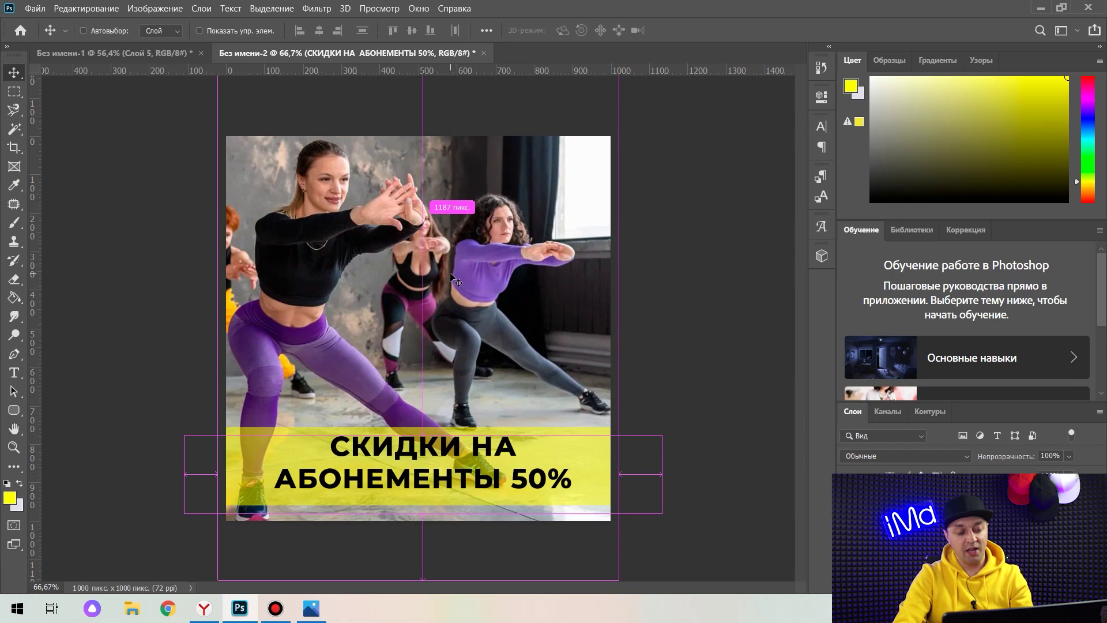
# Paste the step-class photo, enlarge it to 118.27%, centre it, and place its layer below the caption.
pyautogui.hotkey('ctrl', 'v')
pyautogui.hotkey('ctrl', 't')
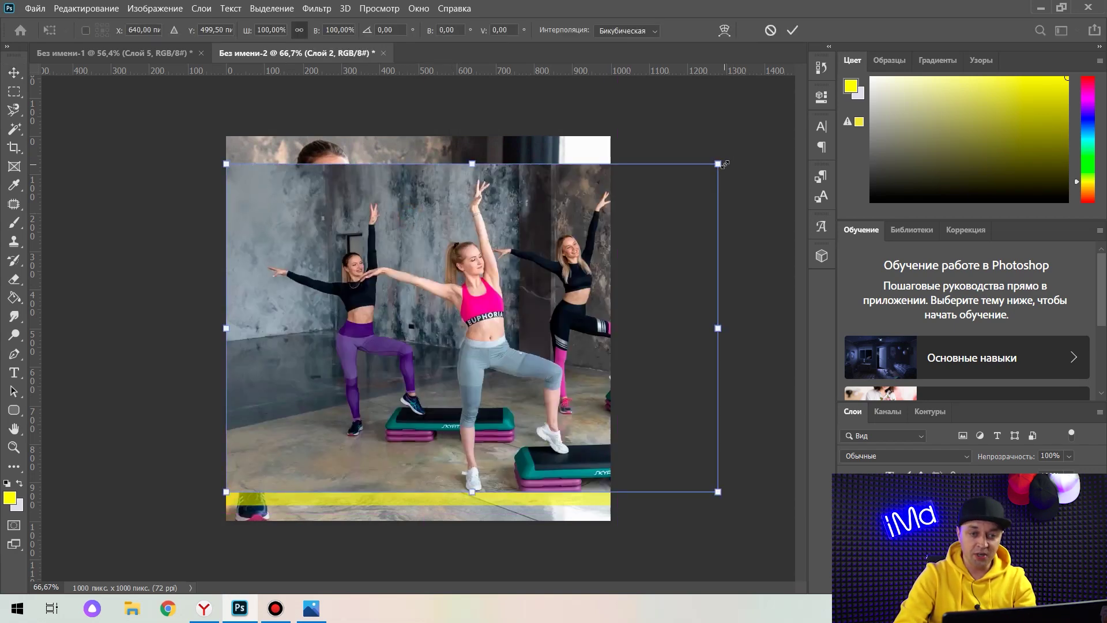
pyautogui.moveTo(725, 164); pyautogui.dragTo(767, 130)
pyautogui.moveTo(227, 491); pyautogui.dragTo(187, 524)
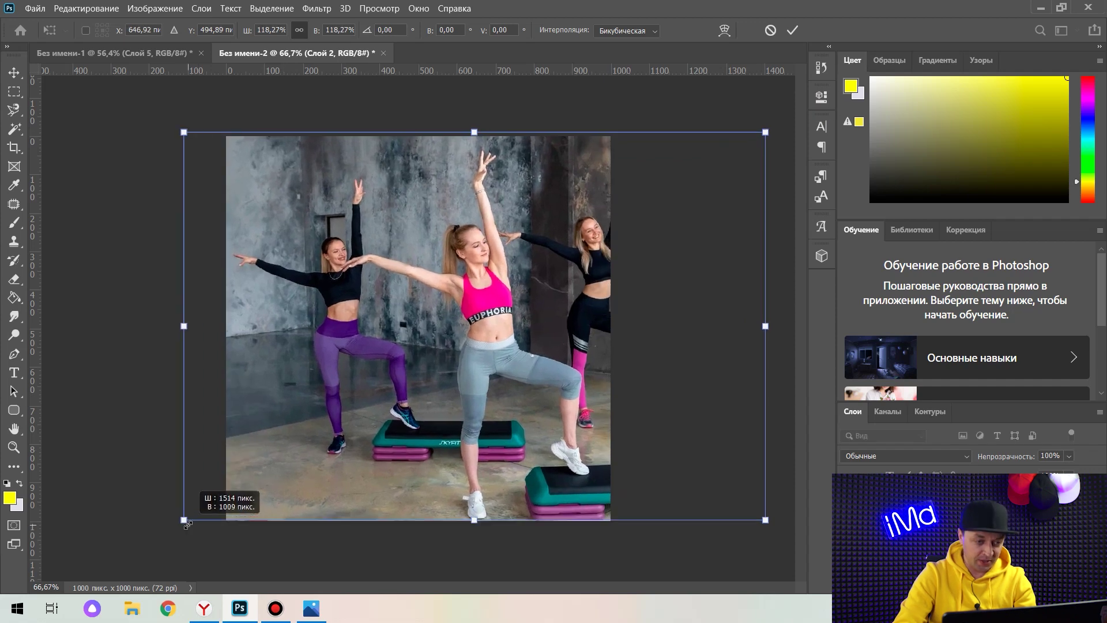
pyautogui.moveTo(654, 297); pyautogui.dragTo(599, 297)
pyautogui.moveTo(921, 498); pyautogui.dragTo(926, 522)
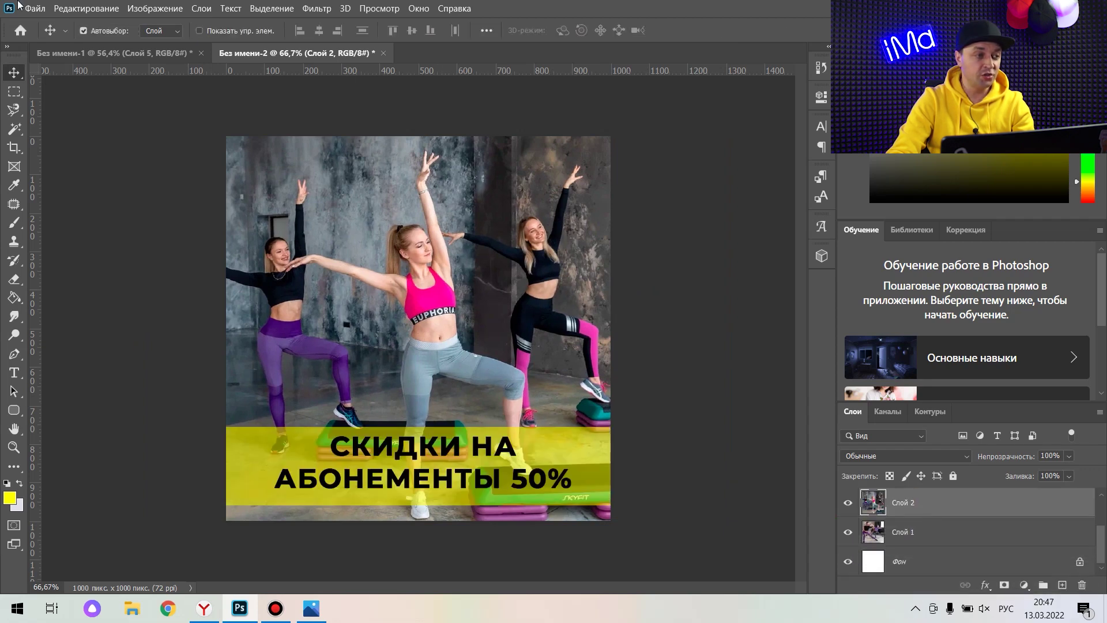
# Save a copy of the banner on the desktop as JPEG 'картинка 2' with default quality settings.
pyautogui.click(29, 8)
pyautogui.click(101, 174)
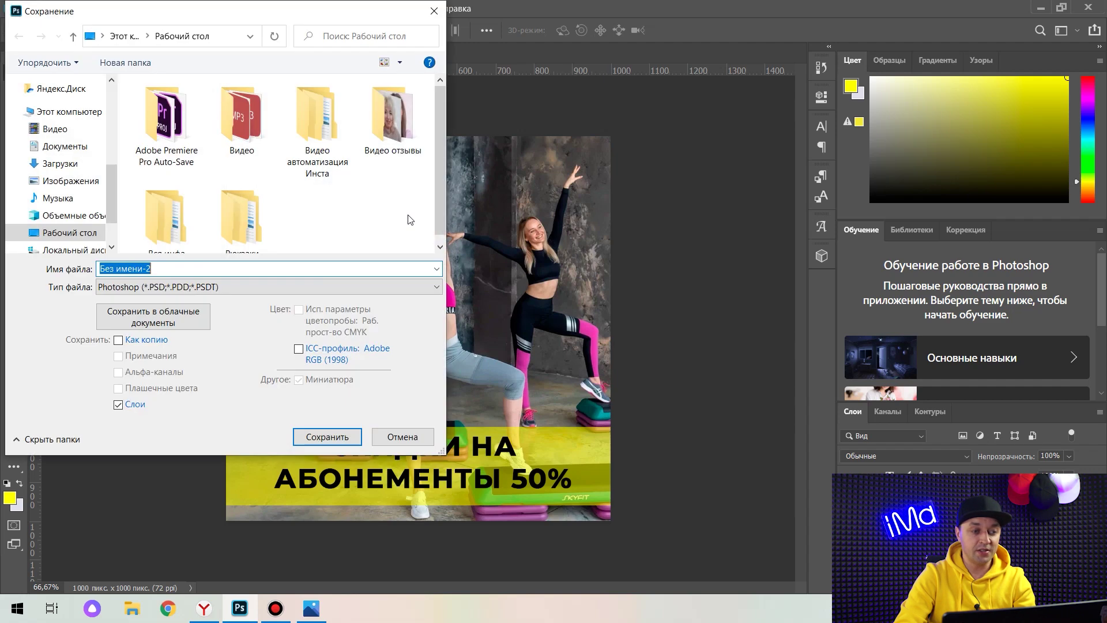
pyautogui.write('картинка 2')
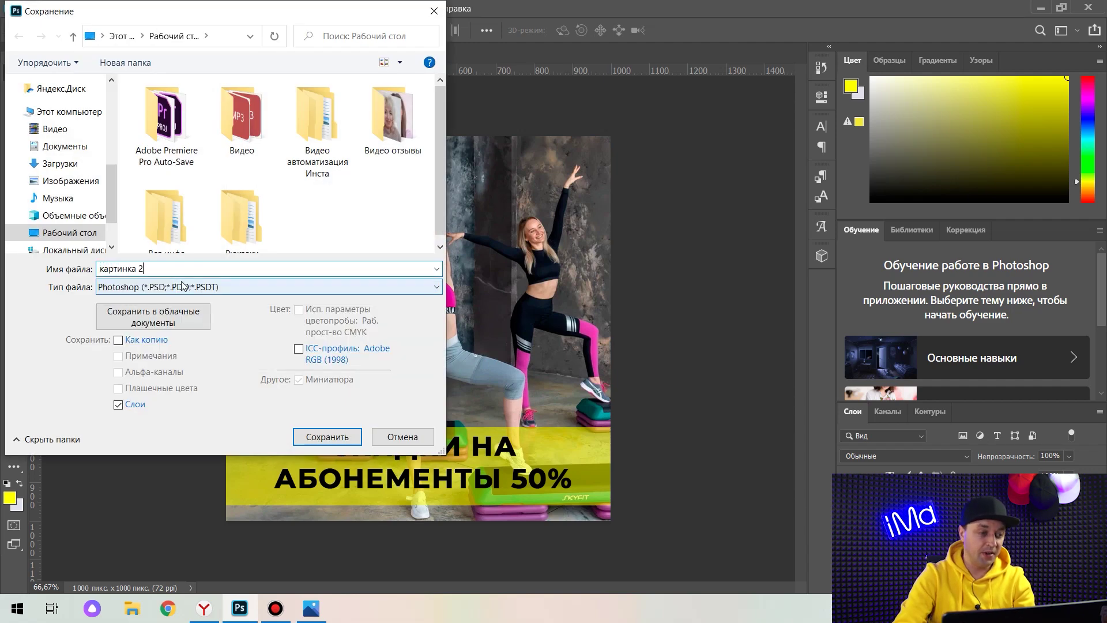
pyautogui.click(184, 287)
pyautogui.click(145, 413)
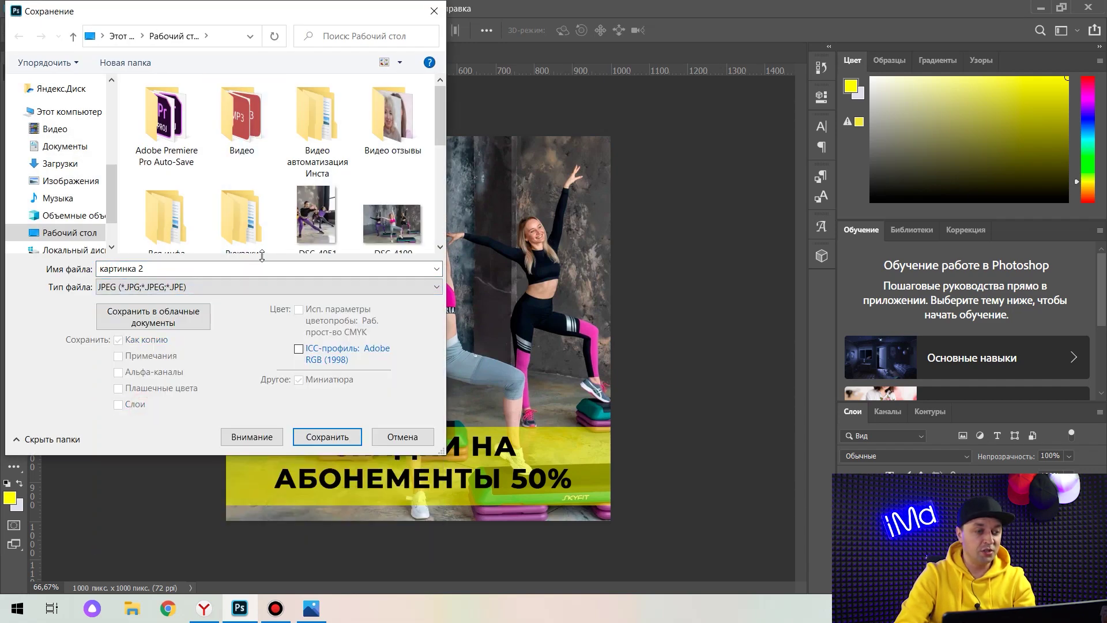
pyautogui.click(346, 437)
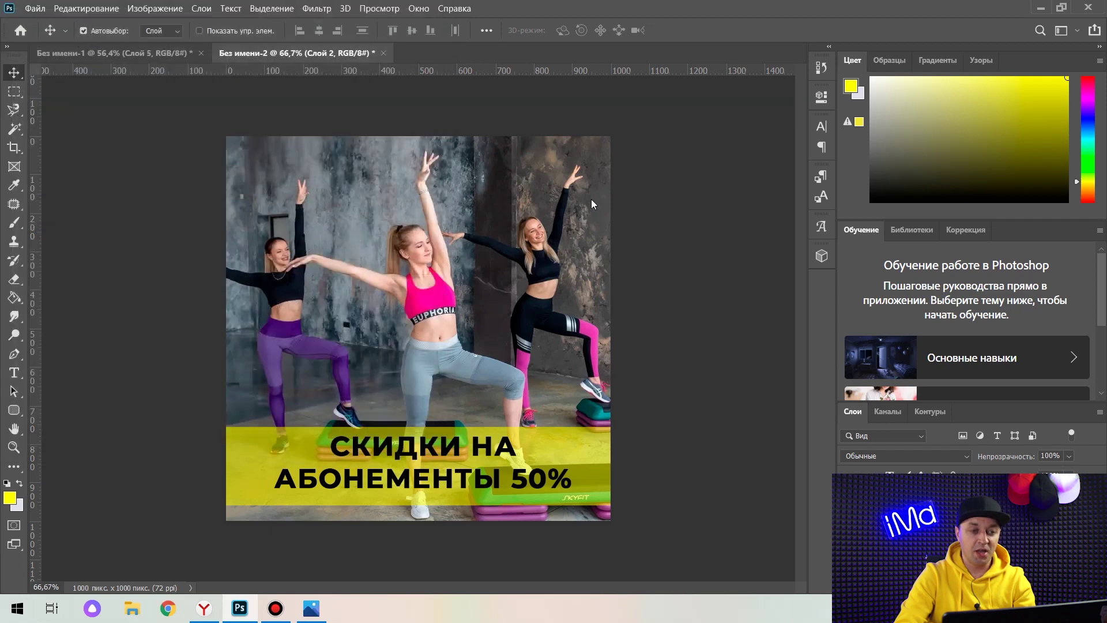
pyautogui.click(634, 141)
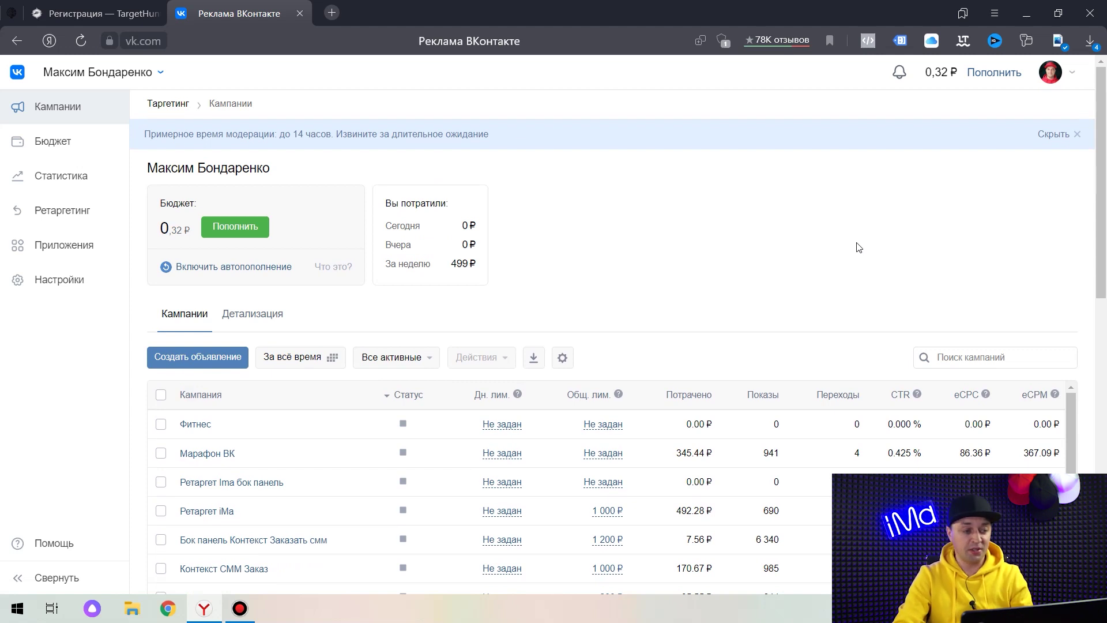
# Start a new ad from the VK Ads campaigns list.
pyautogui.click(243, 359)
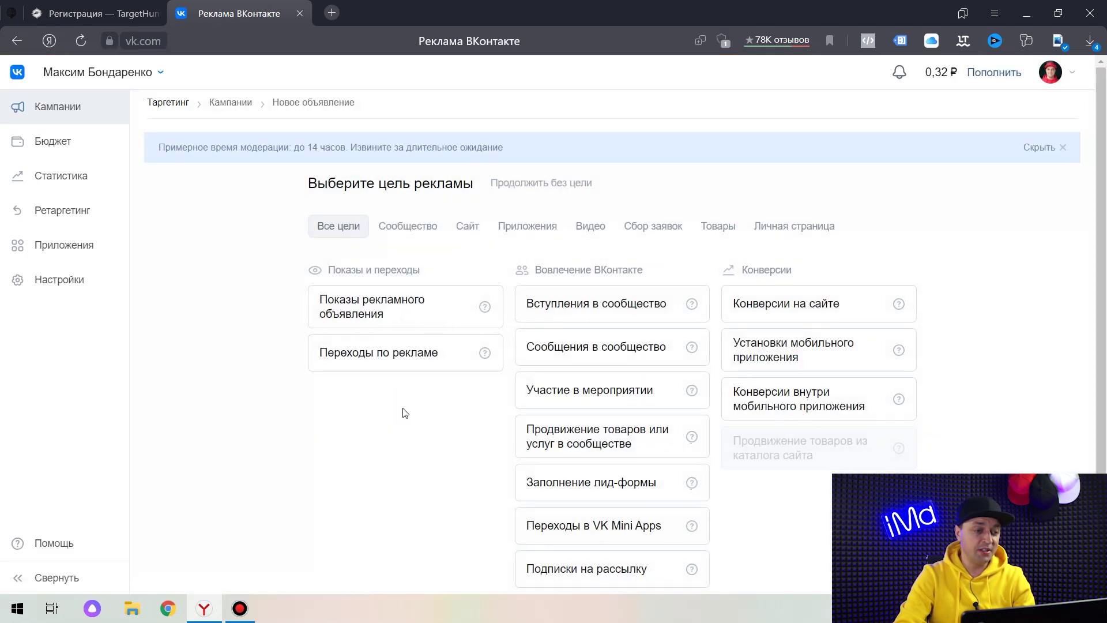
# Choose the Переходы по рекламе goal and Универсальная запись format, and begin a new post.
pyautogui.click(417, 356)
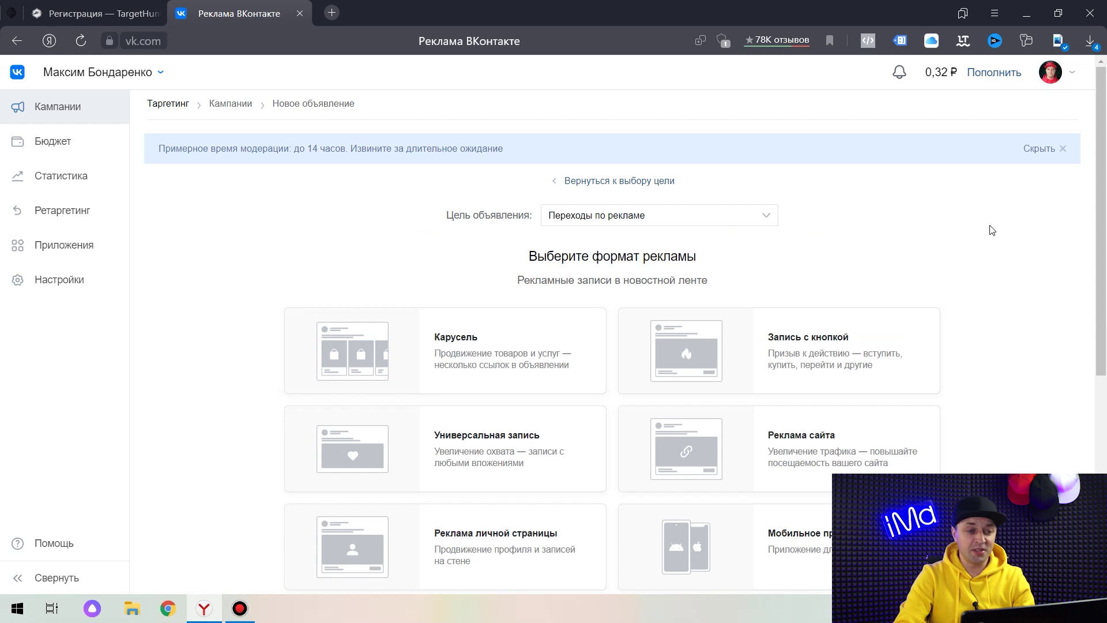
pyautogui.scroll(-3, 992, 230)
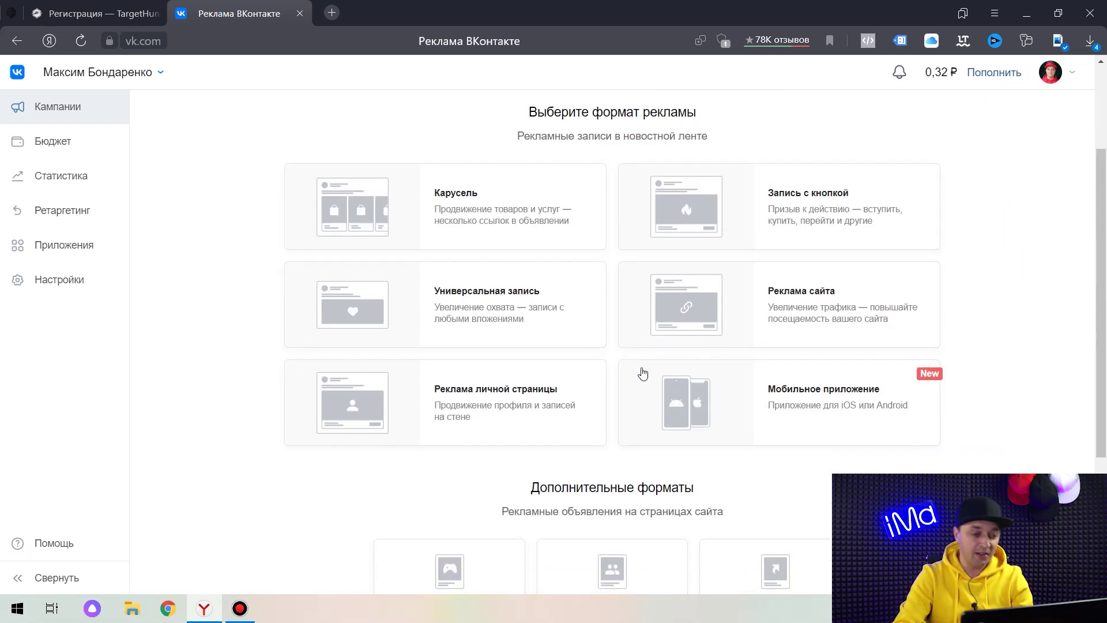
pyautogui.click(443, 295)
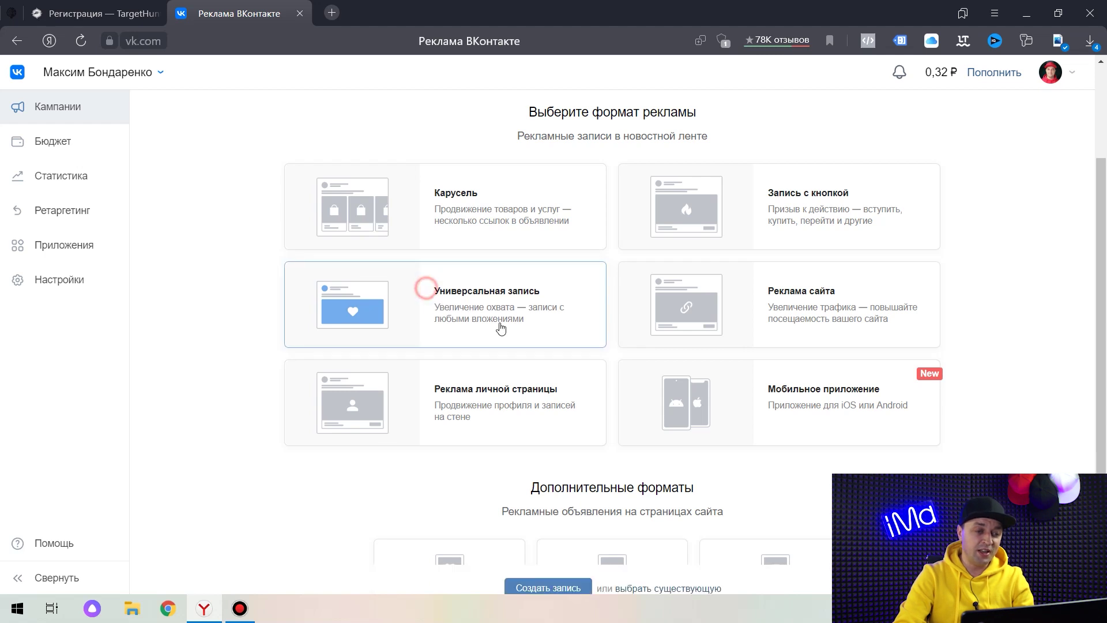
pyautogui.click(545, 433)
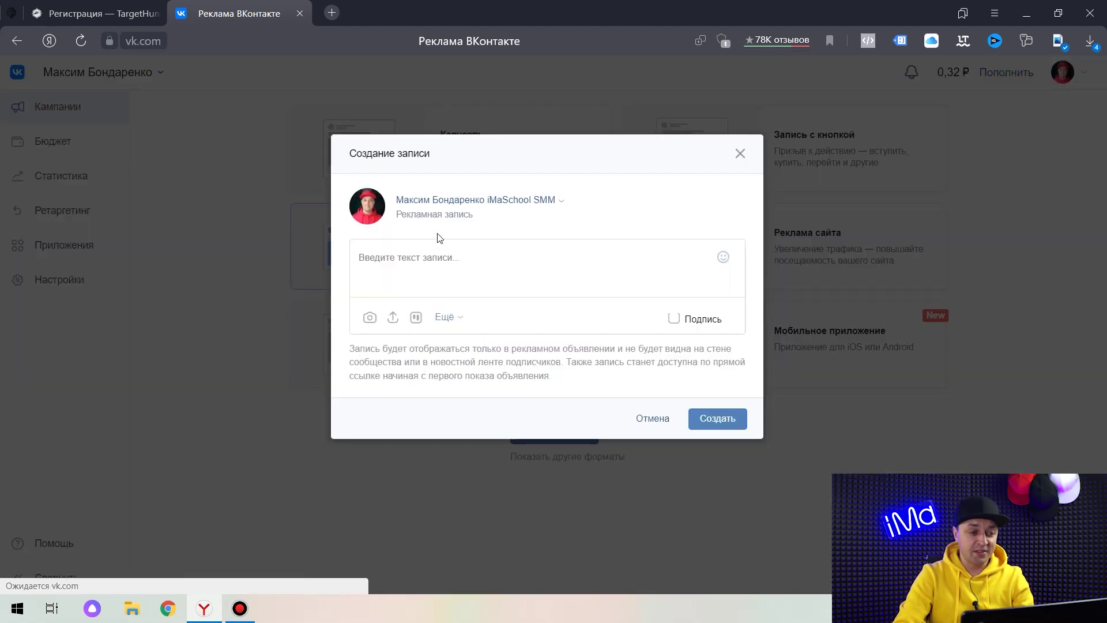
# Keep the current page as the post author and paste the prepared fitness studio ad text.
pyautogui.click(558, 199)
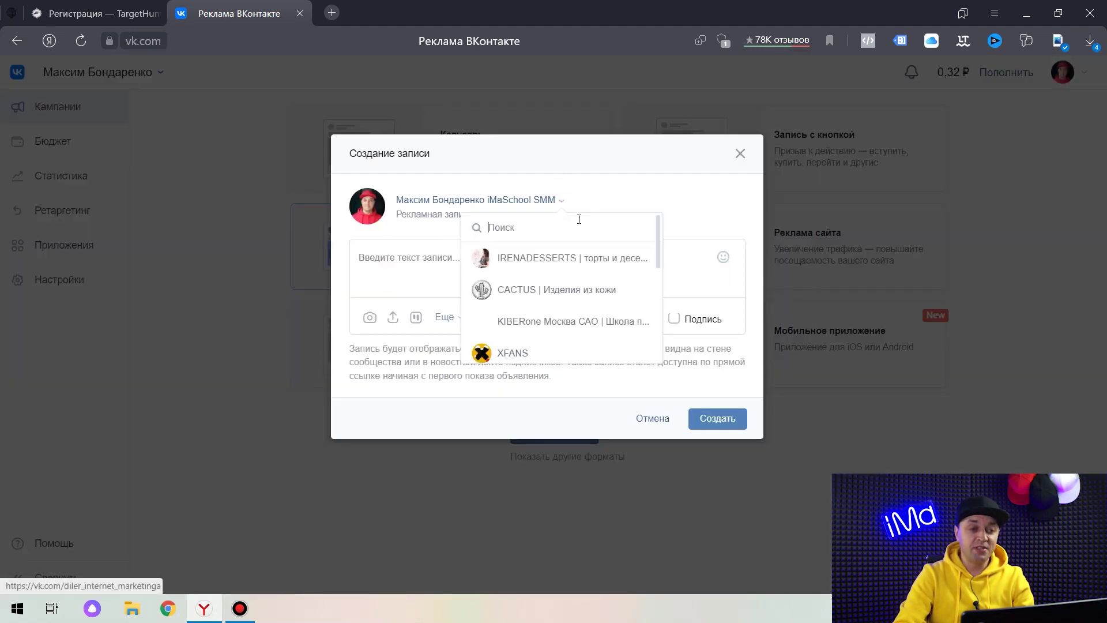
pyautogui.click(475, 202)
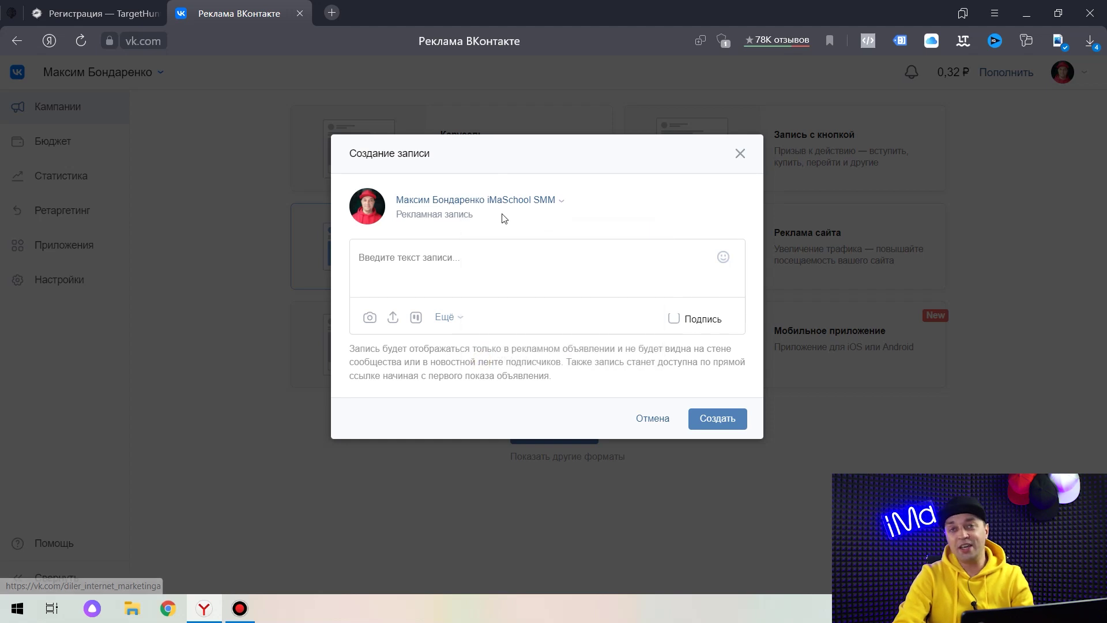
pyautogui.click(383, 259)
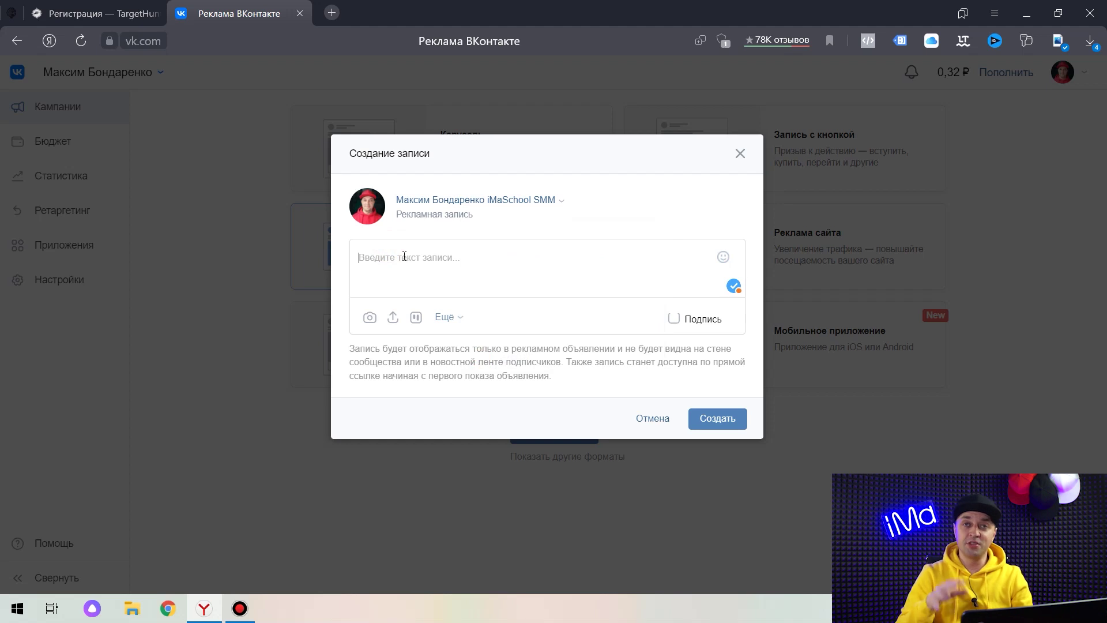
pyautogui.hotkey('ctrl', 'v')
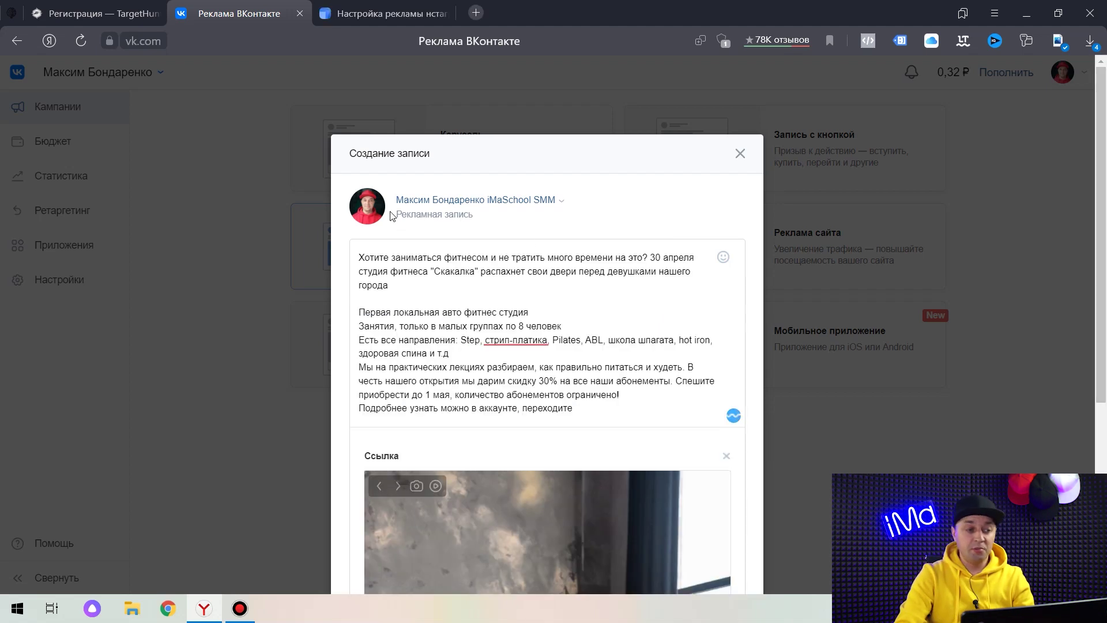
# Add emojis after города, т.д and переходите, insert line breaks, and open vk.com in a new tab.
pyautogui.moveTo(723, 258)
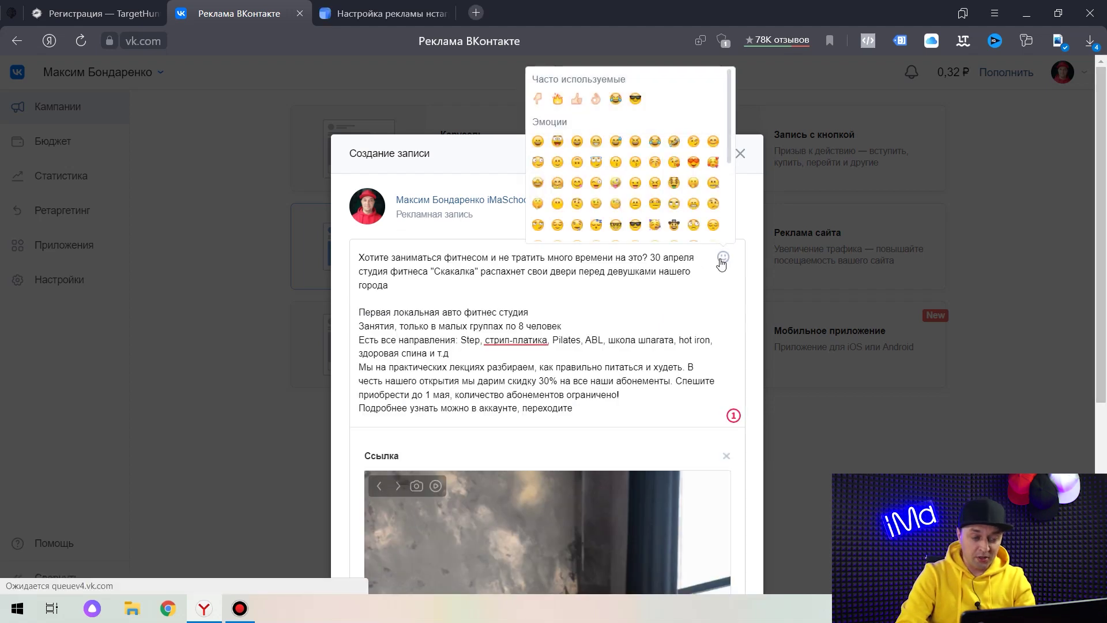
pyautogui.click(562, 102)
pyautogui.moveTo(729, 264)
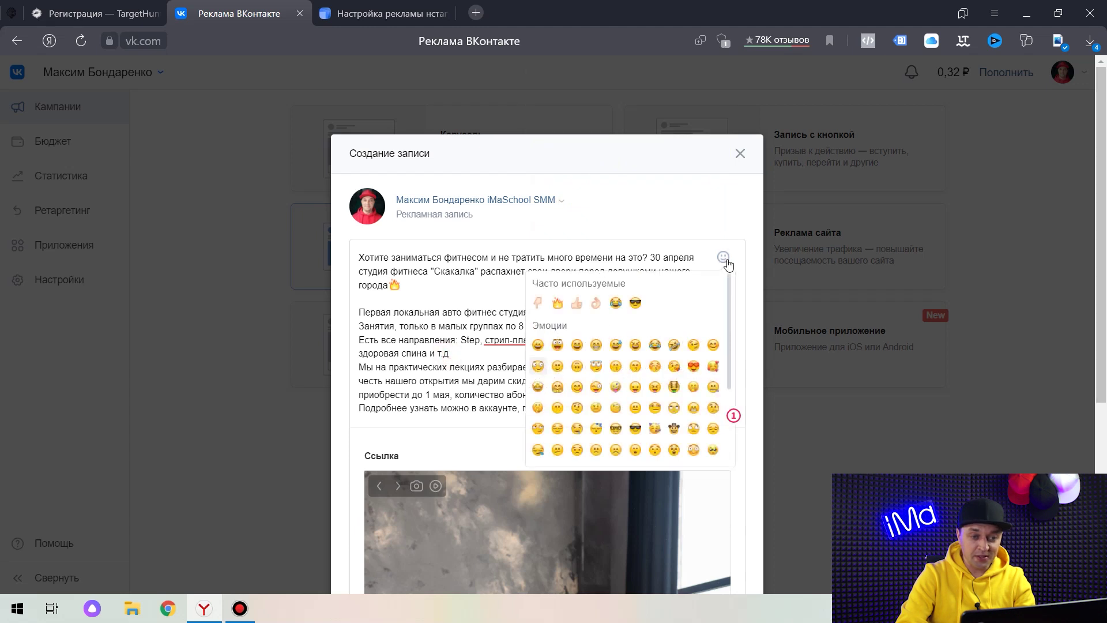
pyautogui.click(576, 305)
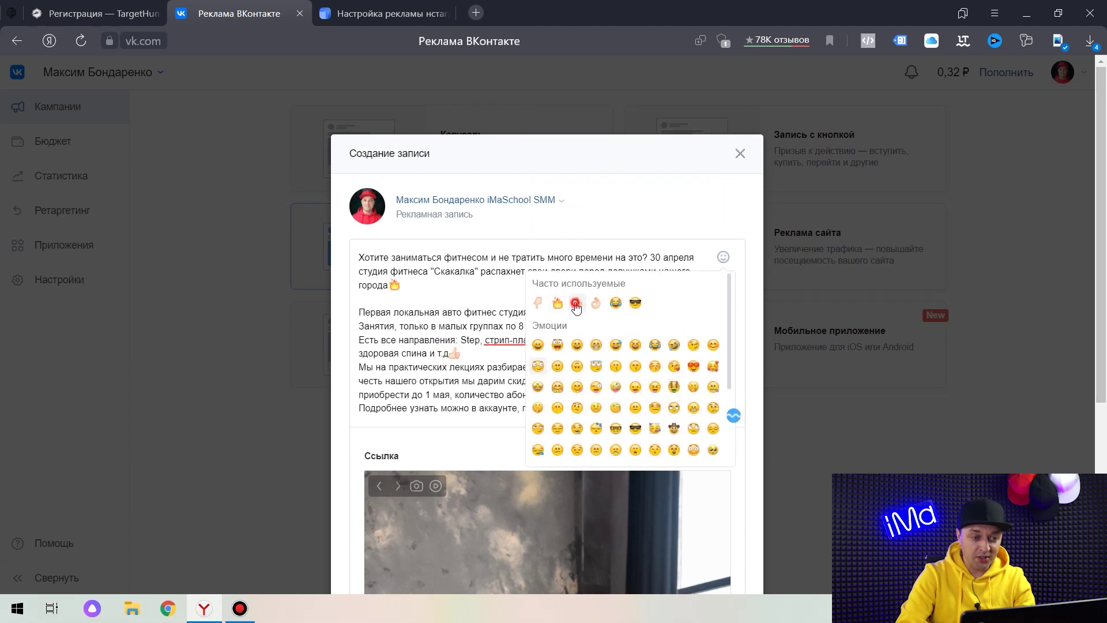
pyautogui.click(359, 367)
pyautogui.press('Return')
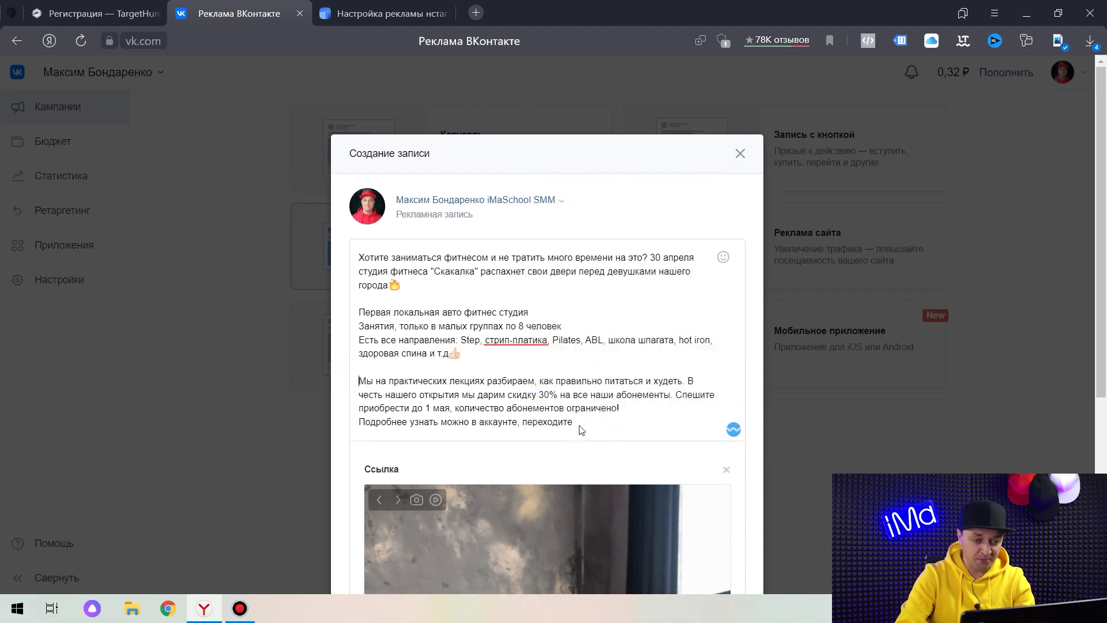
pyautogui.moveTo(729, 263)
pyautogui.click(600, 375)
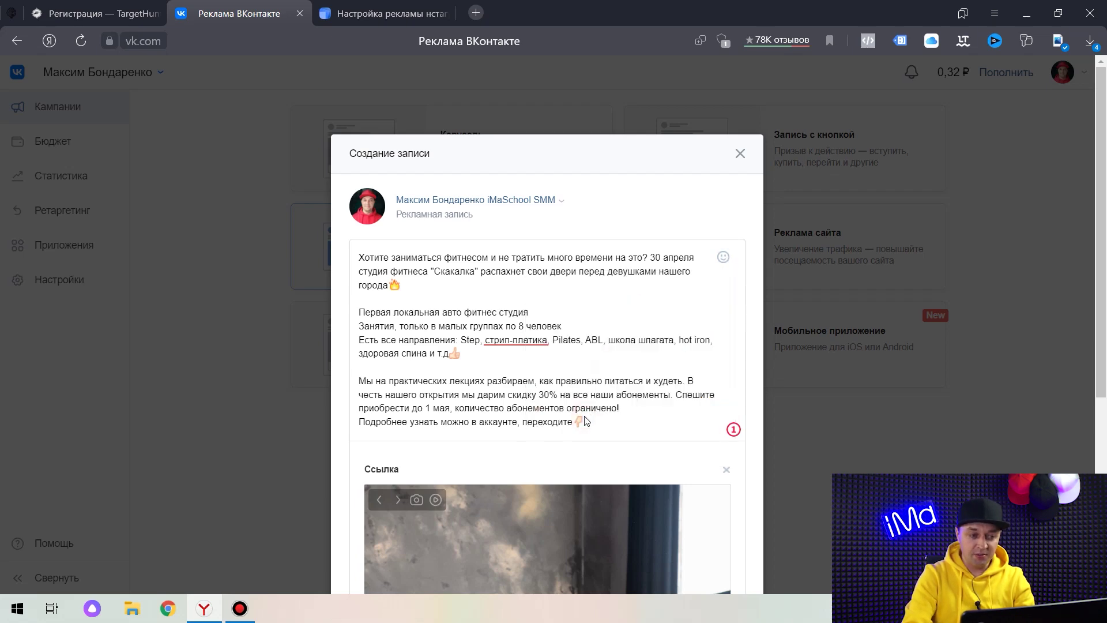
pyautogui.press('Return')
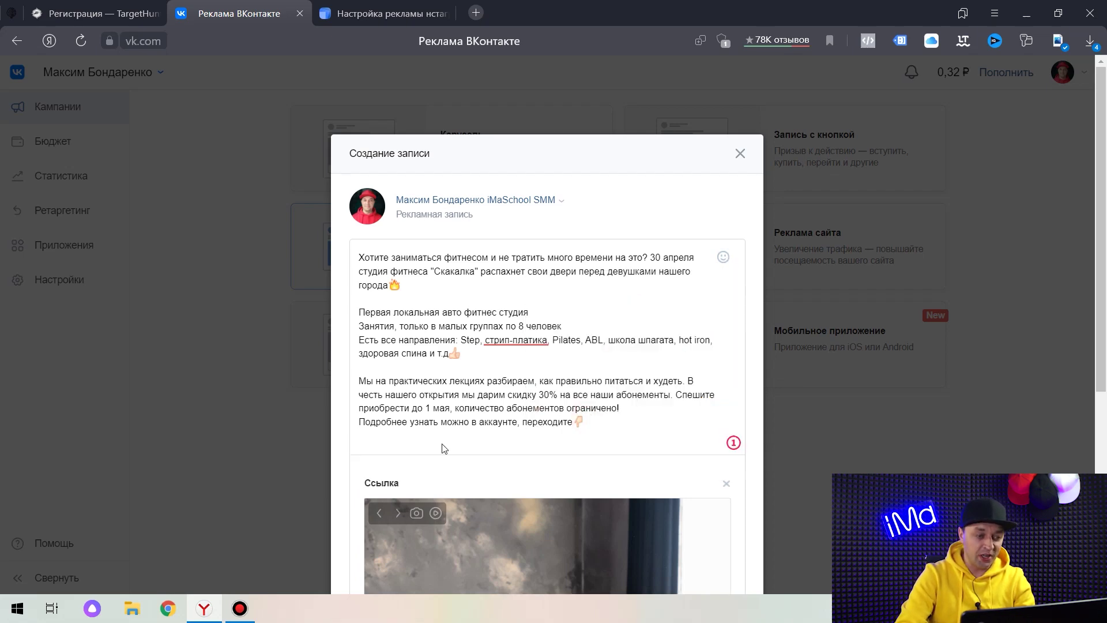
pyautogui.hotkey('ctrl', 't')
pyautogui.click(312, 129)
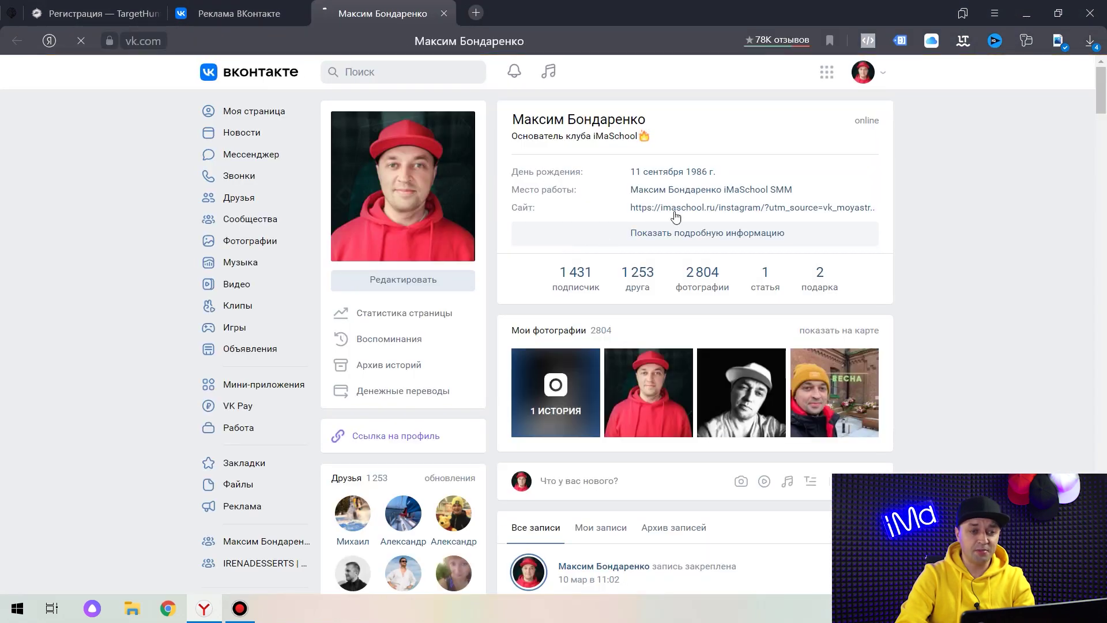
# Copy the fitness community page's web address from the browser's address bar.
pyautogui.click(705, 191)
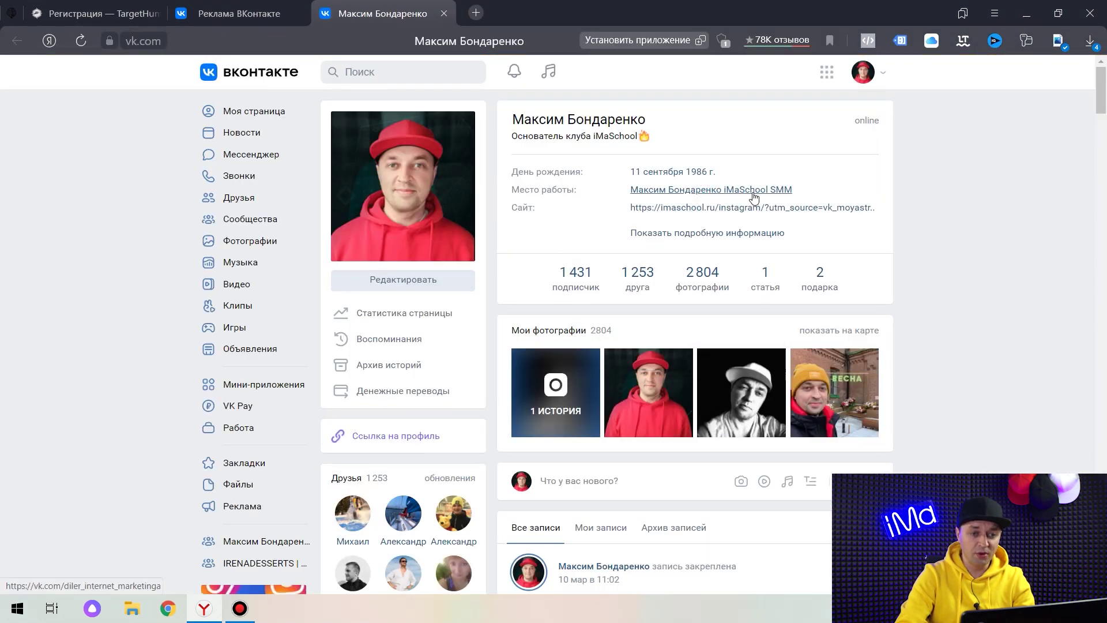
pyautogui.click(292, 40)
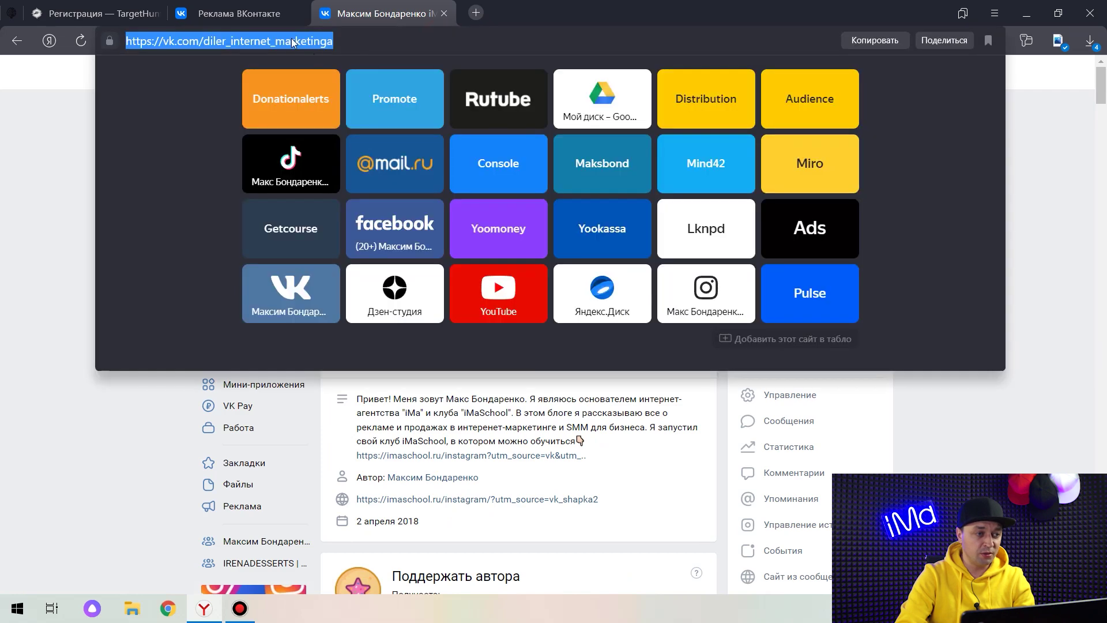
pyautogui.click(293, 40)
pyautogui.moveTo(338, 41); pyautogui.dragTo(131, 47)
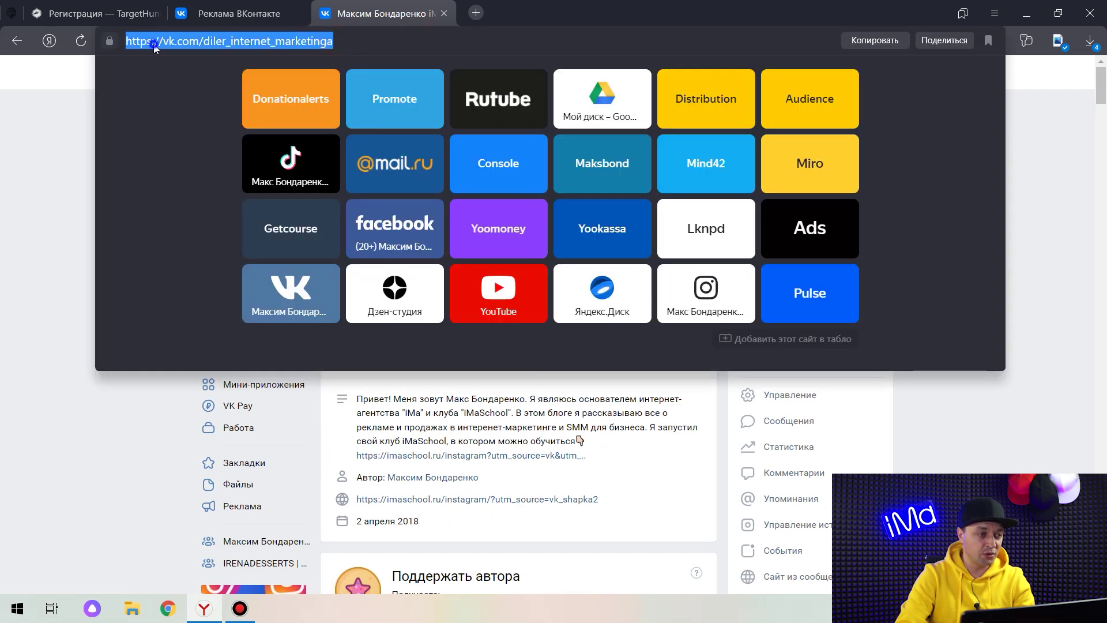
pyautogui.rightClick(155, 48)
pyautogui.click(225, 93)
pyautogui.click(239, 13)
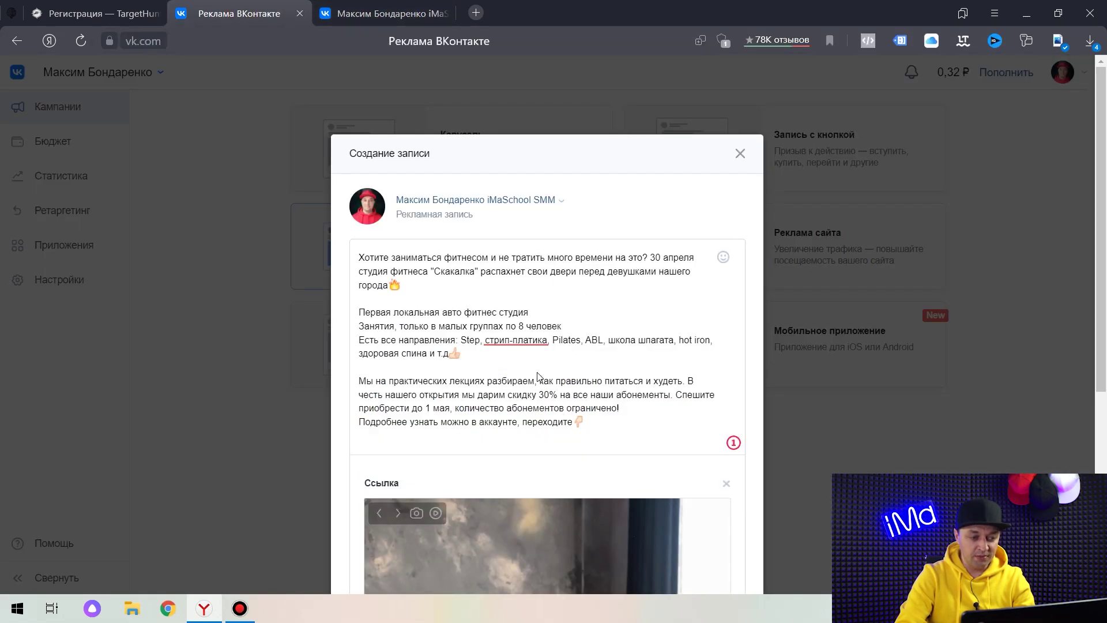
# Paste the community link at the post's end and attach the кар 1.jpg image.
pyautogui.hotkey('ctrl', 'v')
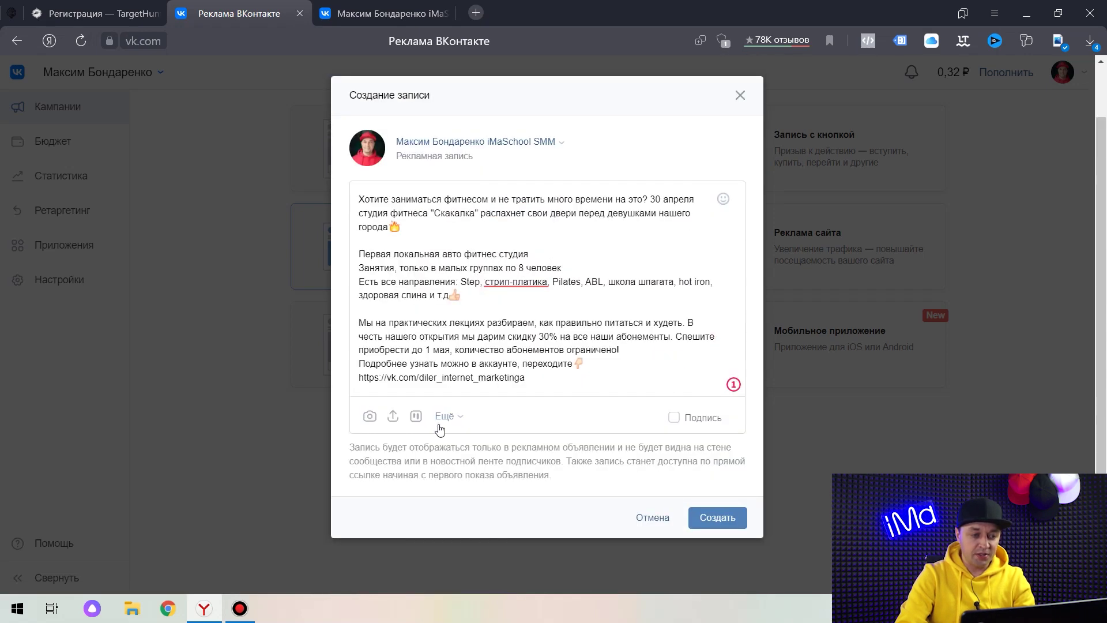
pyautogui.click(367, 416)
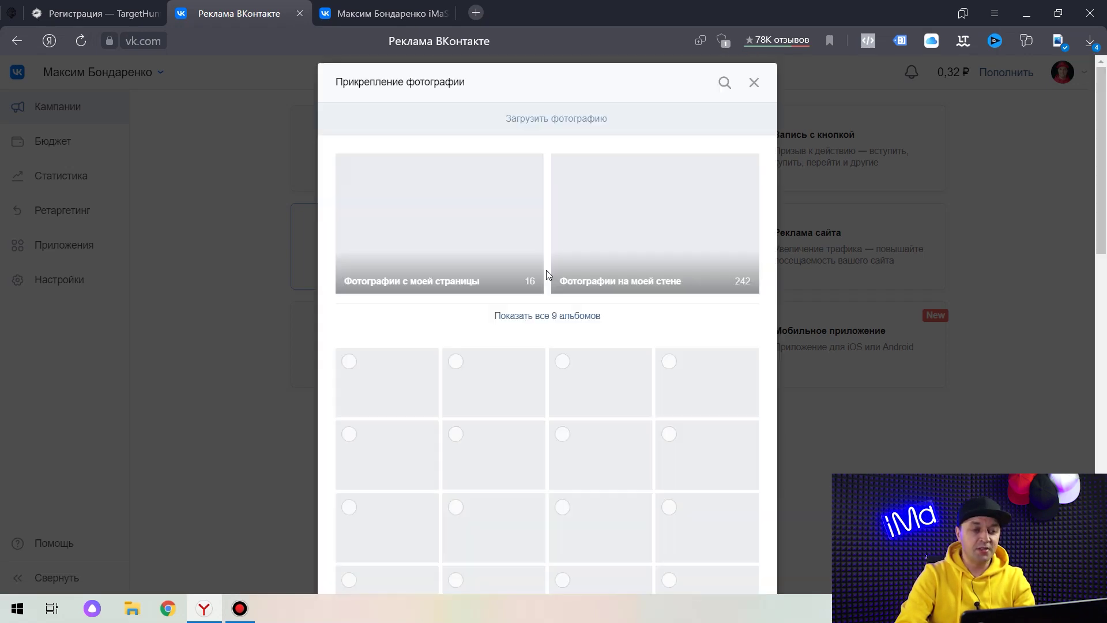
pyautogui.click(548, 120)
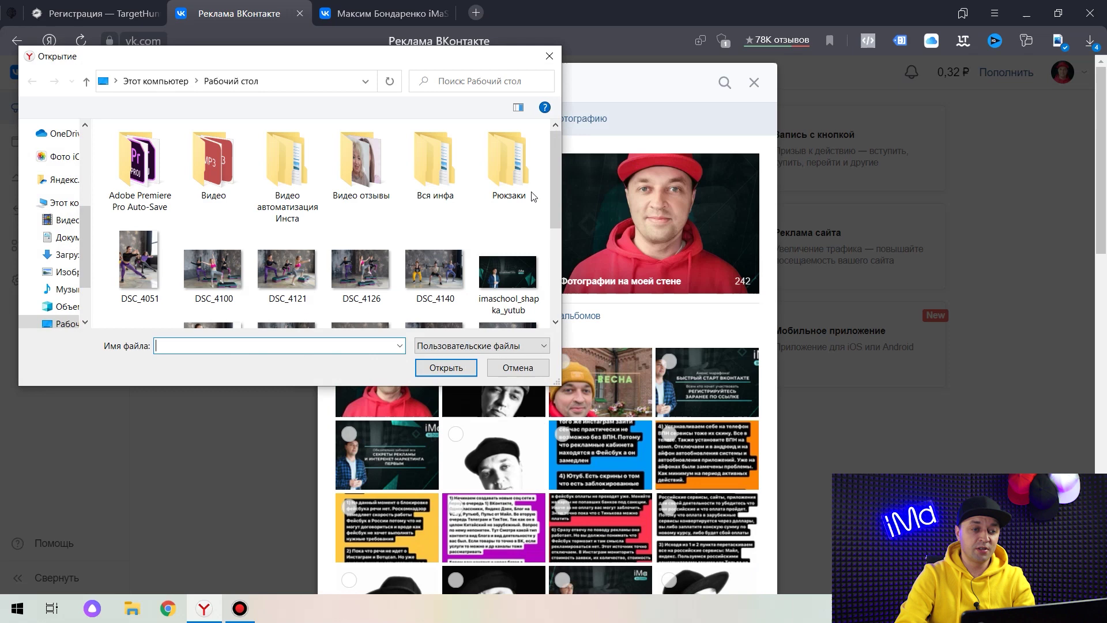
pyautogui.click(555, 172)
pyautogui.moveTo(555, 174); pyautogui.dragTo(555, 216)
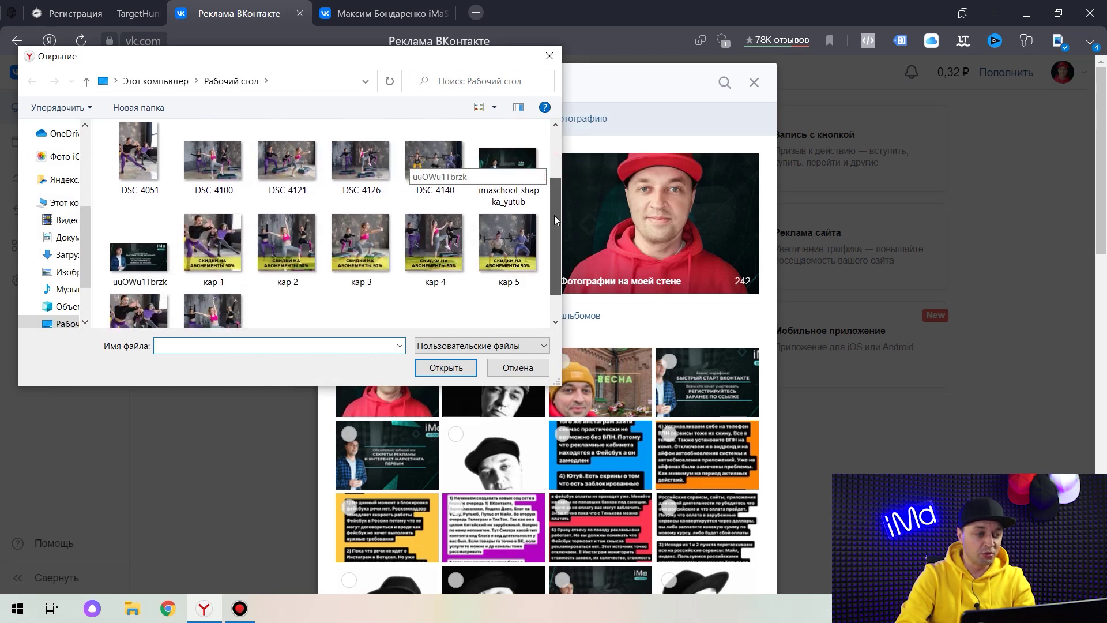
pyautogui.doubleClick(217, 248)
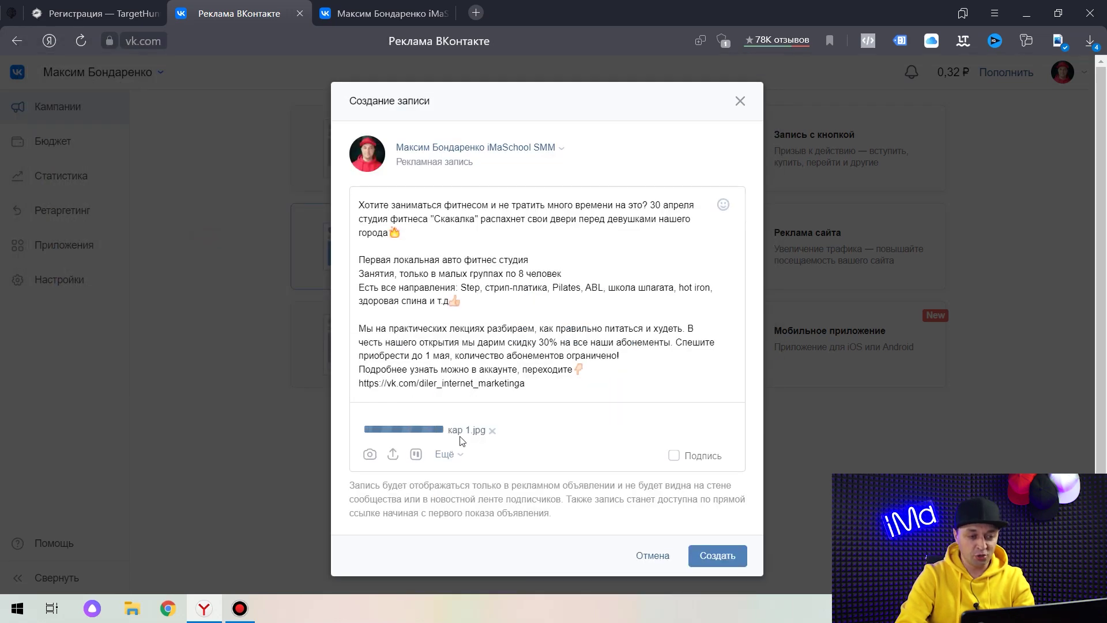
# Add dashes before the three feature lines and create the ad post.
pyautogui.scroll(-3, 415, 403)
pyautogui.write('-')
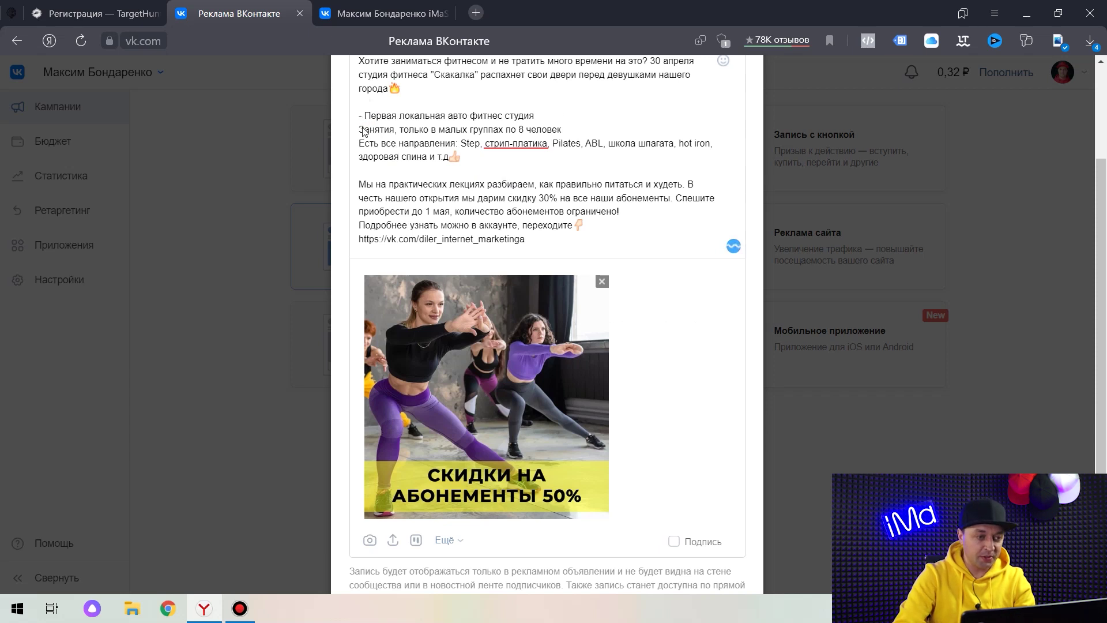
pyautogui.click(359, 130)
pyautogui.write('-')
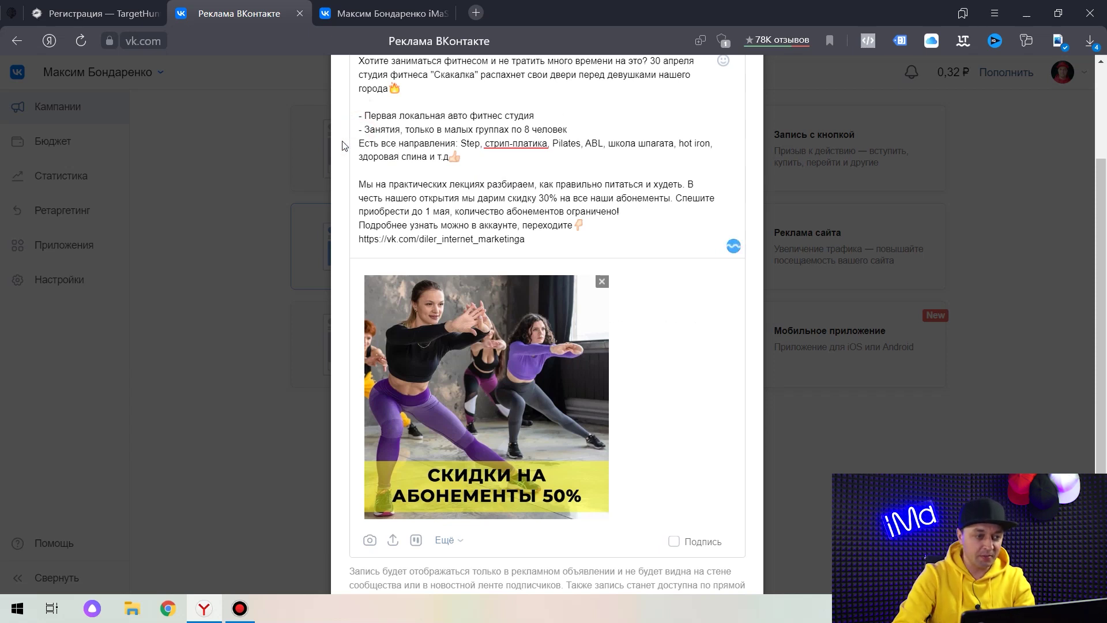
pyautogui.click(359, 143)
pyautogui.write('-')
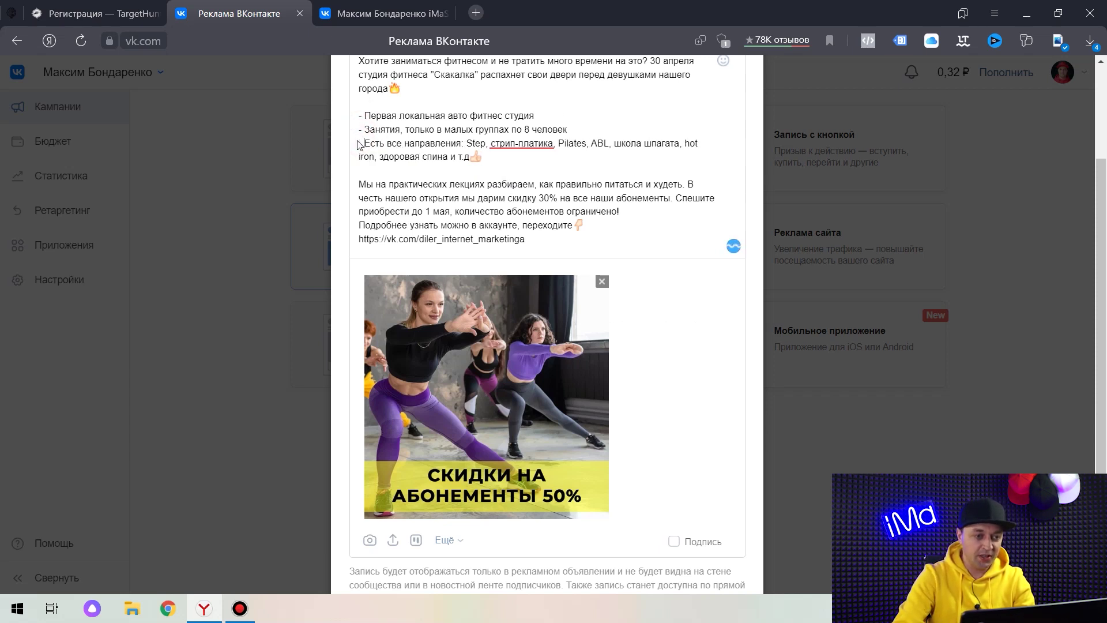
pyautogui.click(542, 242)
pyautogui.scroll(-2, 668, 217)
pyautogui.click(725, 516)
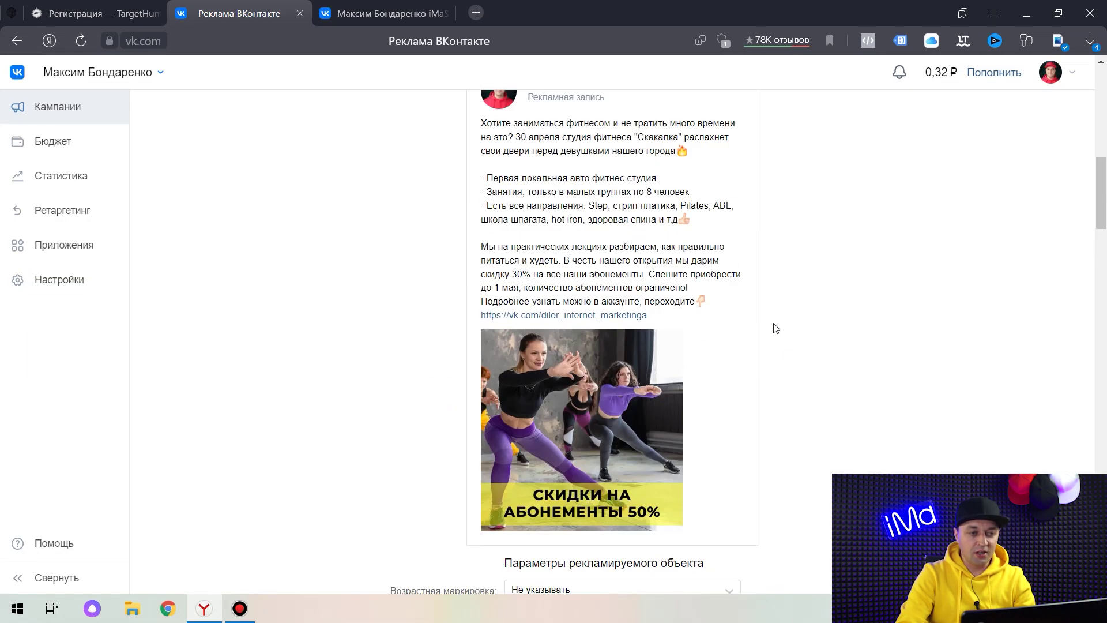
# Target the ad at the city of Красноярск.
pyautogui.scroll(-8, 756, 302)
pyautogui.scroll(-1, 753, 257)
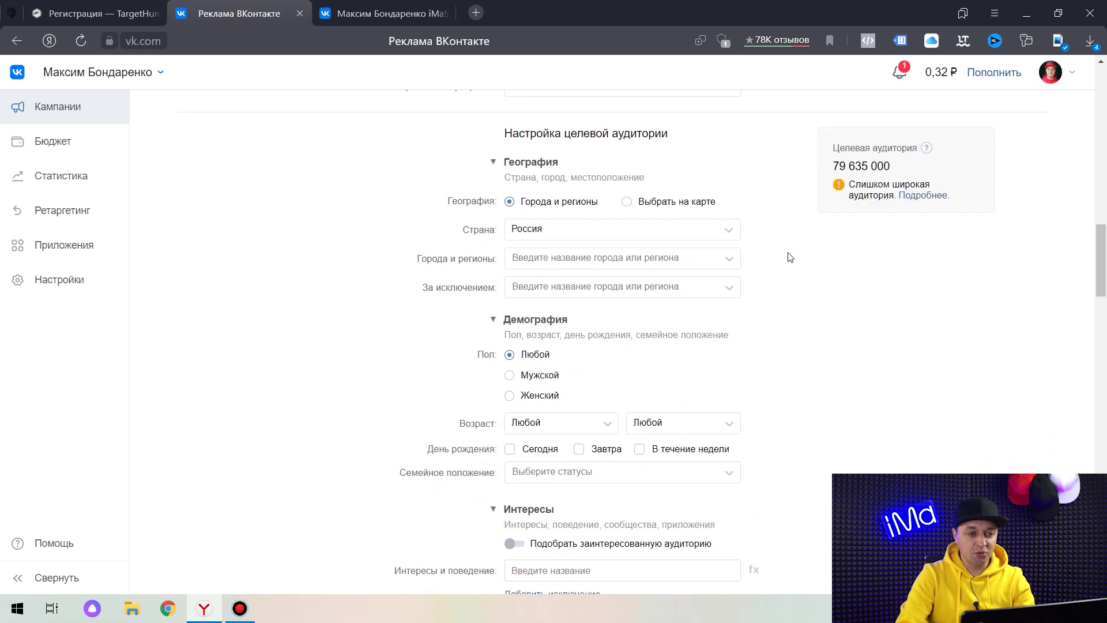
pyautogui.click(549, 255)
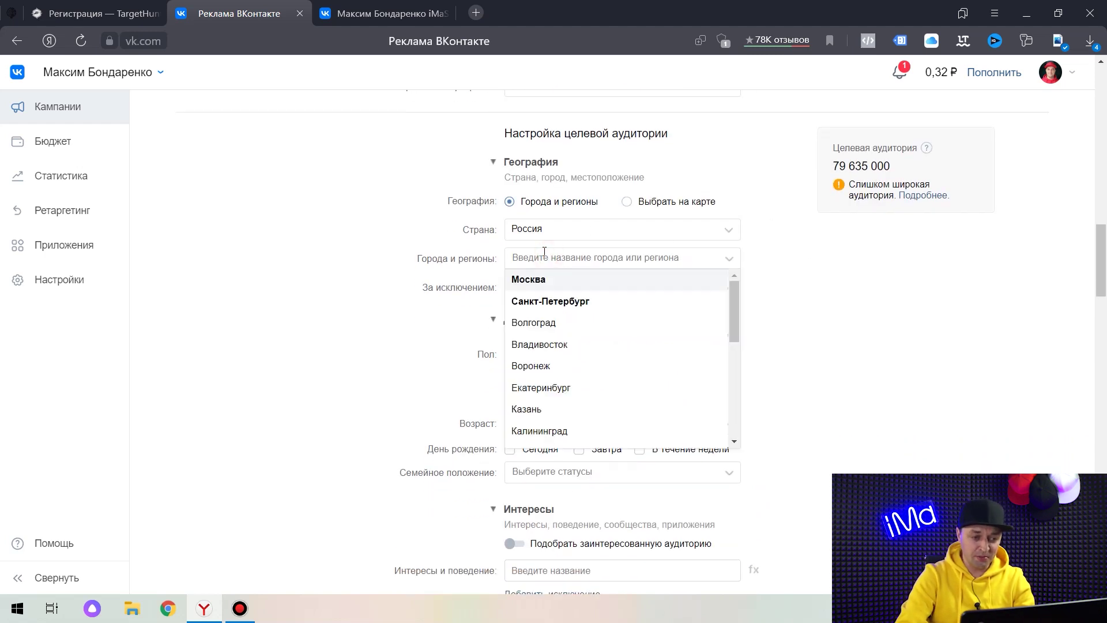
pyautogui.scroll(-2, 568, 346)
pyautogui.click(560, 397)
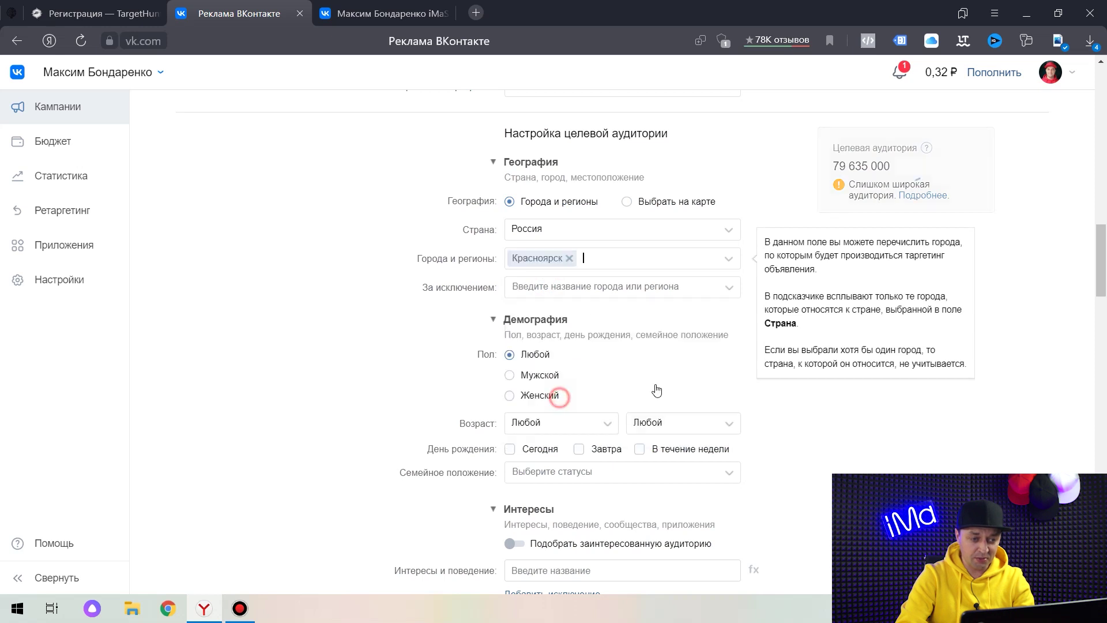
# Restrict the audience to women aged 20 to 40, giving an estimate of 297 000.
pyautogui.scroll(-2, 652, 304)
pyautogui.click(539, 251)
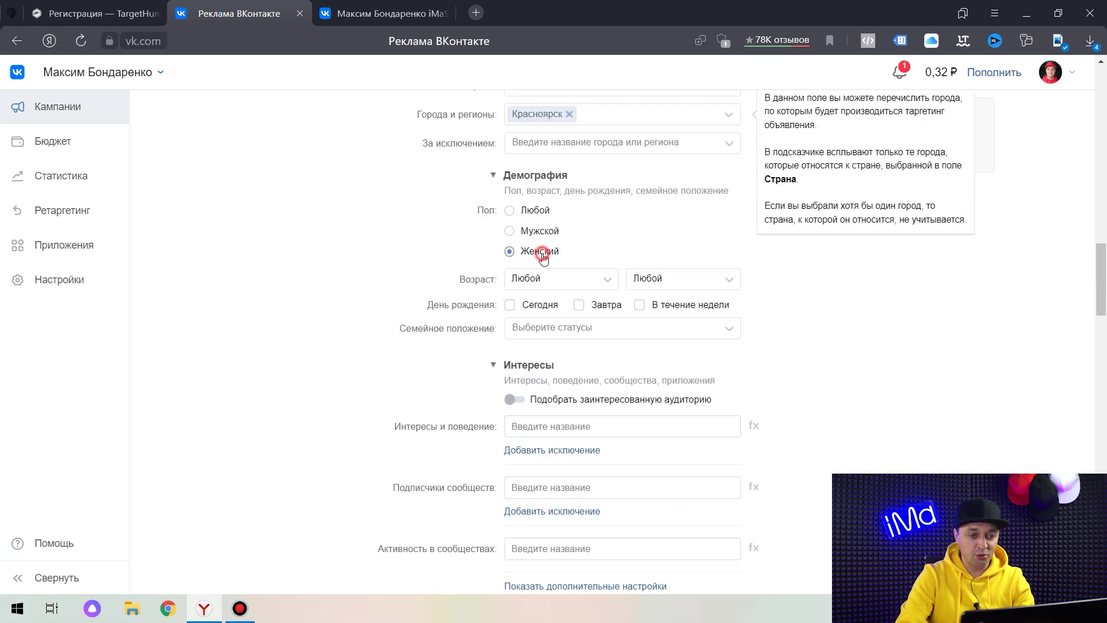
pyautogui.click(571, 278)
pyautogui.scroll(-3, 571, 361)
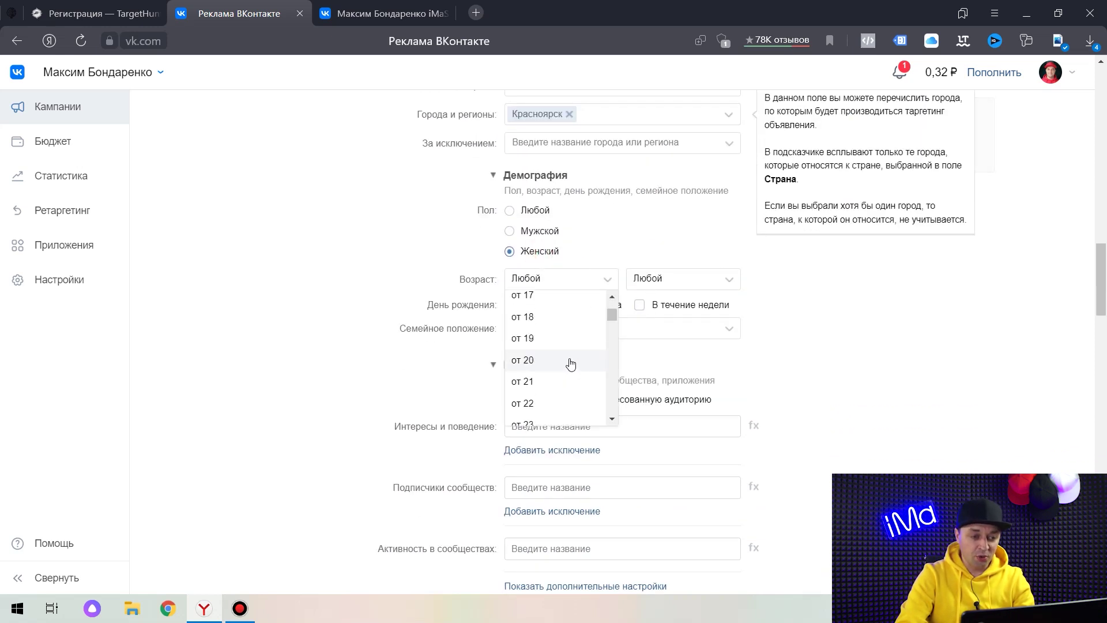
pyautogui.click(569, 315)
pyautogui.click(633, 286)
pyautogui.scroll(-5, 669, 349)
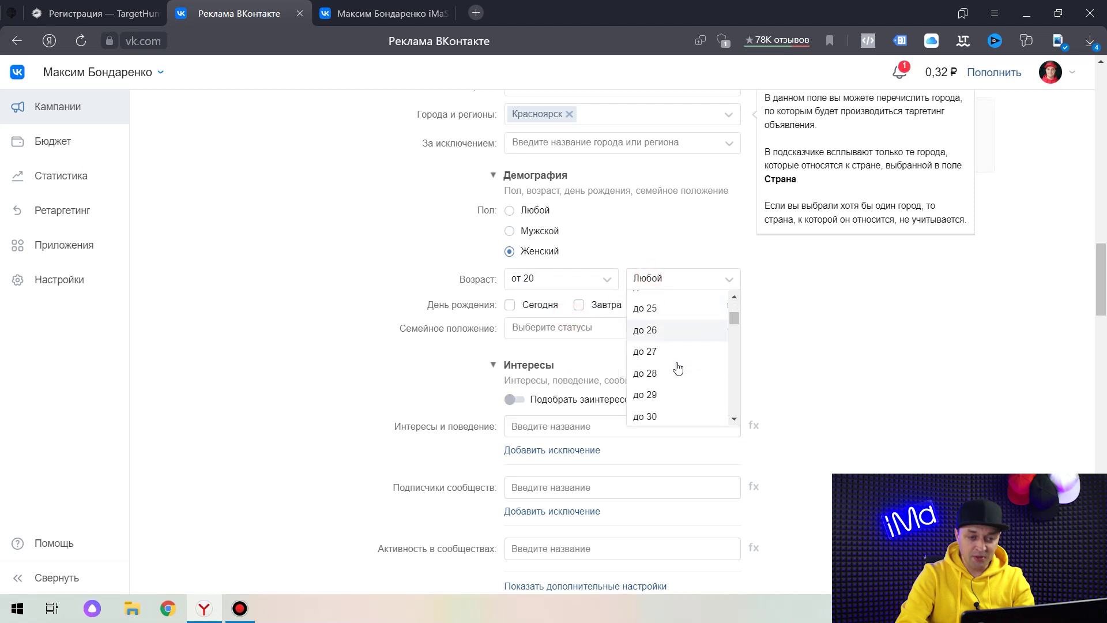
pyautogui.click(665, 394)
pyautogui.scroll(-4, 829, 259)
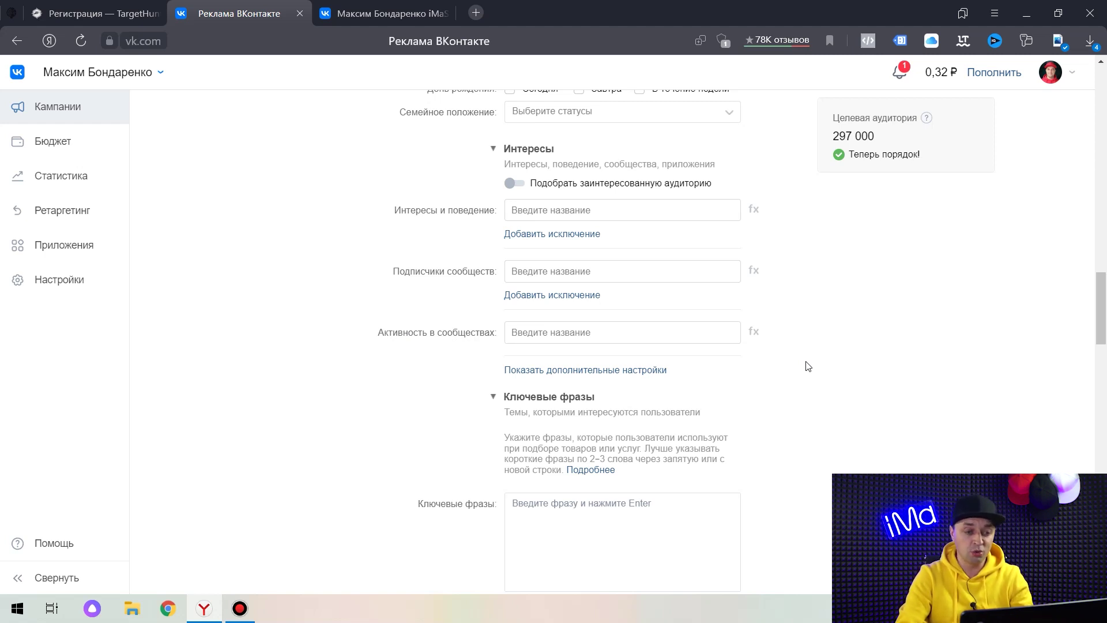
# Search VK communities for 'фитнес красноярск'.
pyautogui.click(392, 13)
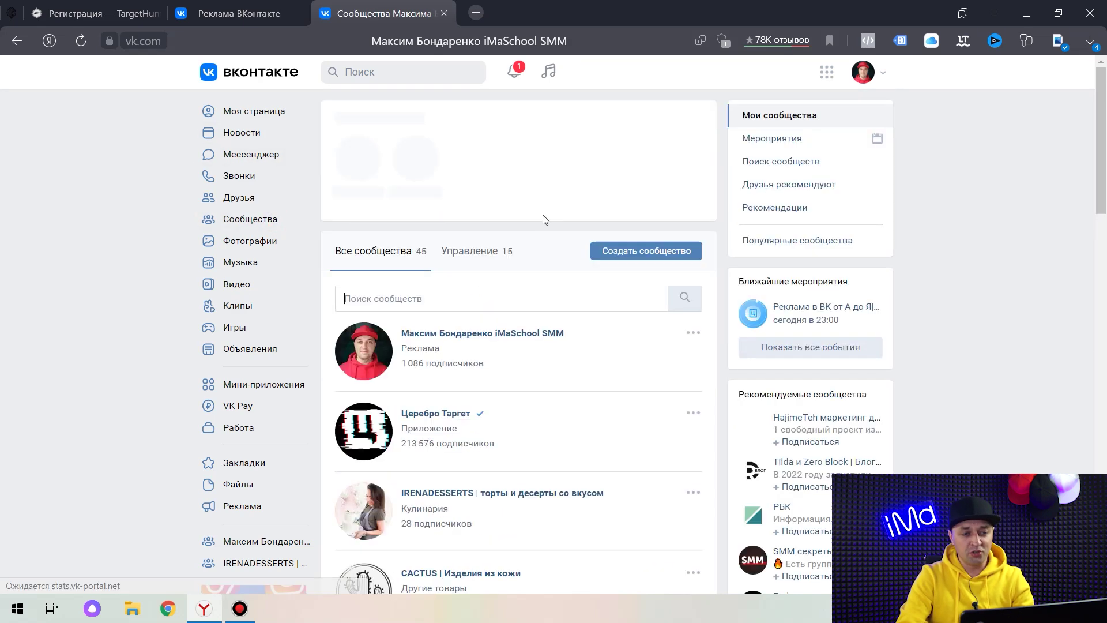
pyautogui.click(792, 163)
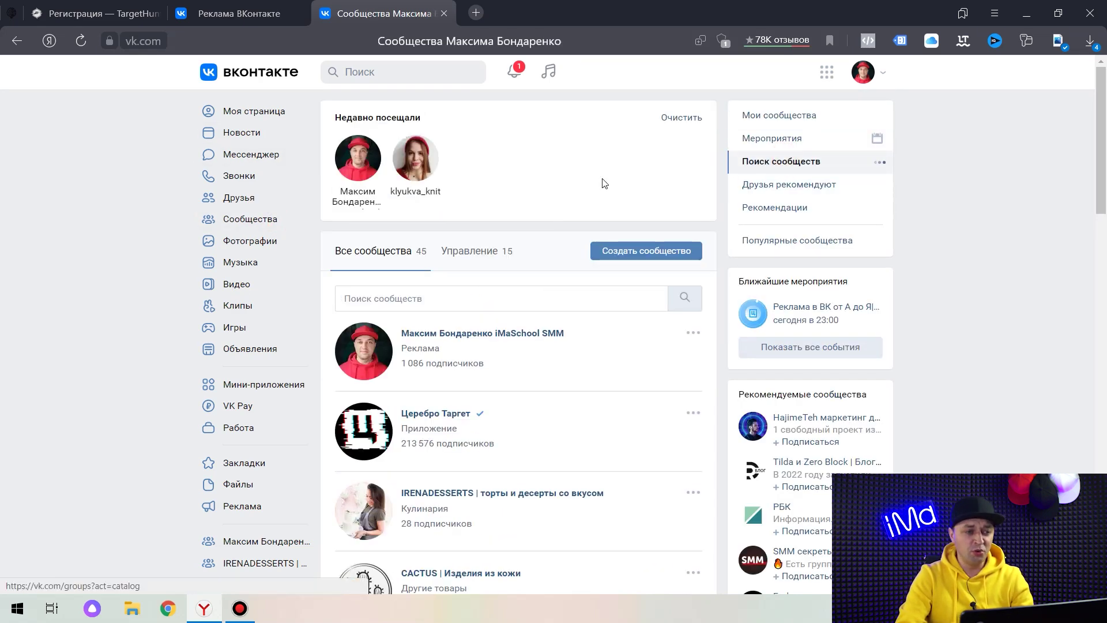
pyautogui.click(426, 163)
pyautogui.write('фитнес красняоскр')
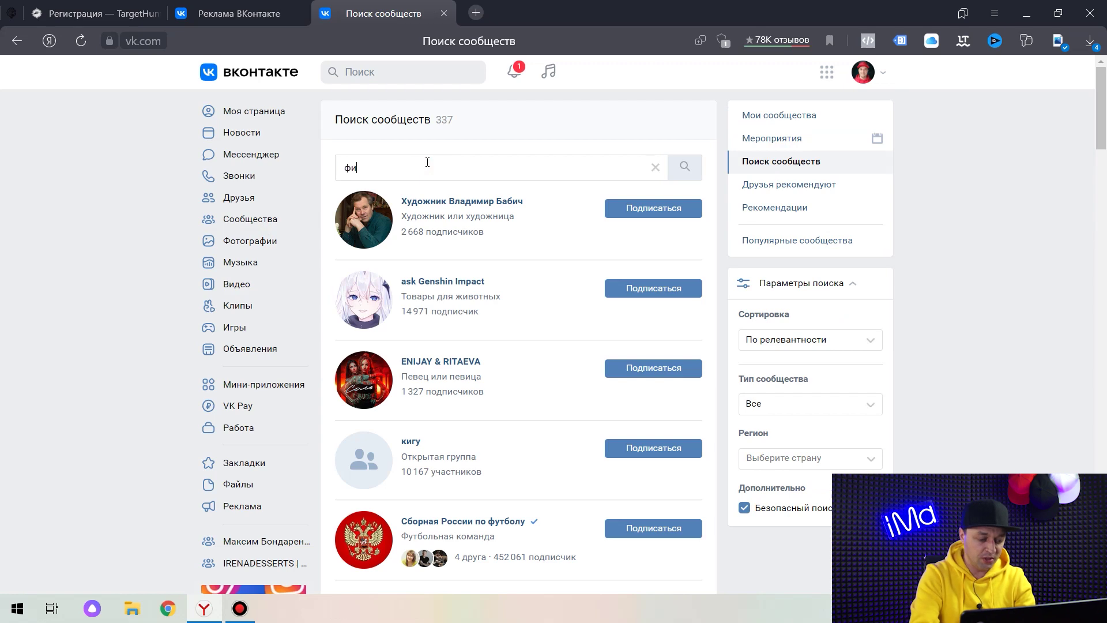
pyautogui.press('BackSpace')
pyautogui.press('BackSpace')
pyautogui.press('BackSpace')
pyautogui.press('BackSpace')
pyautogui.press('BackSpace')
pyautogui.write('оярск')
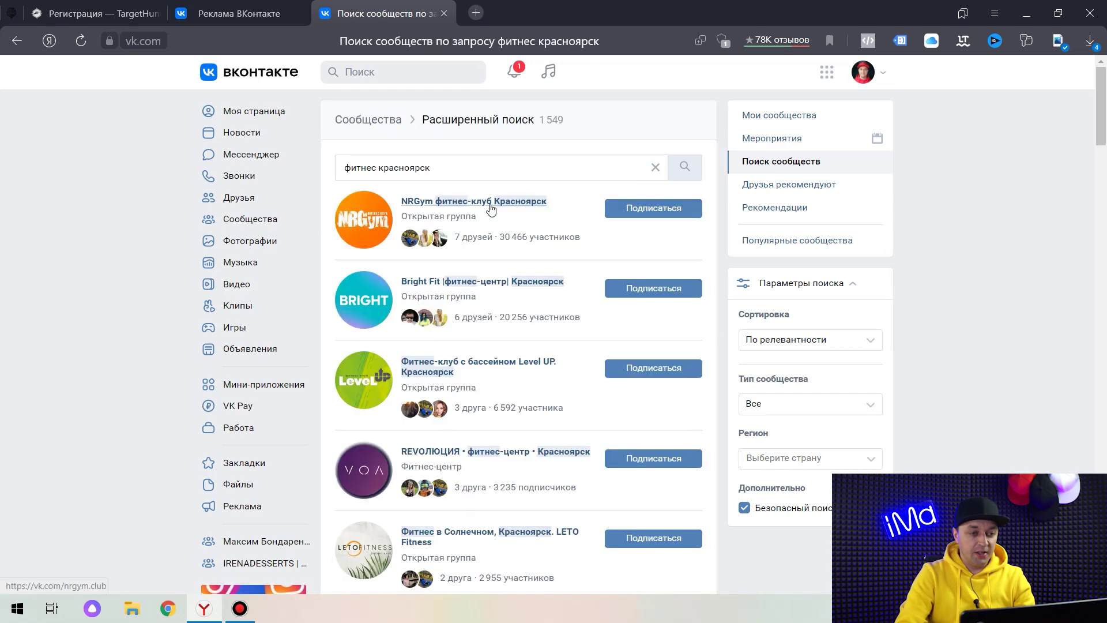
# Open NRGym and Bright Fit in background tabs and view the NRGym page.
pyautogui.middleClick(496, 206)
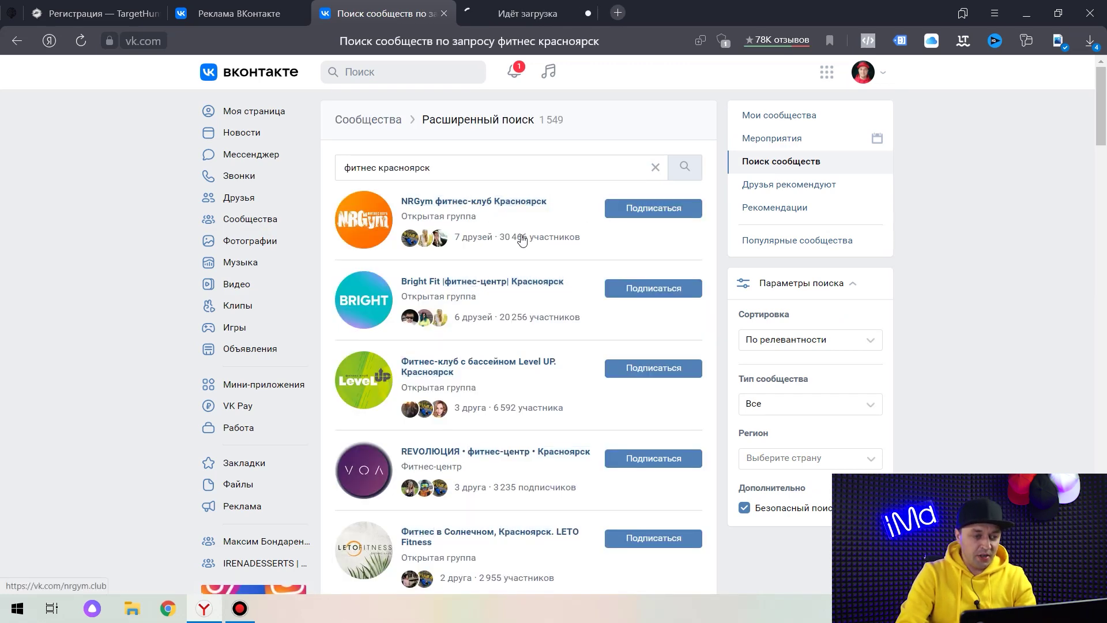
pyautogui.middleClick(497, 282)
pyautogui.scroll(-2, 519, 381)
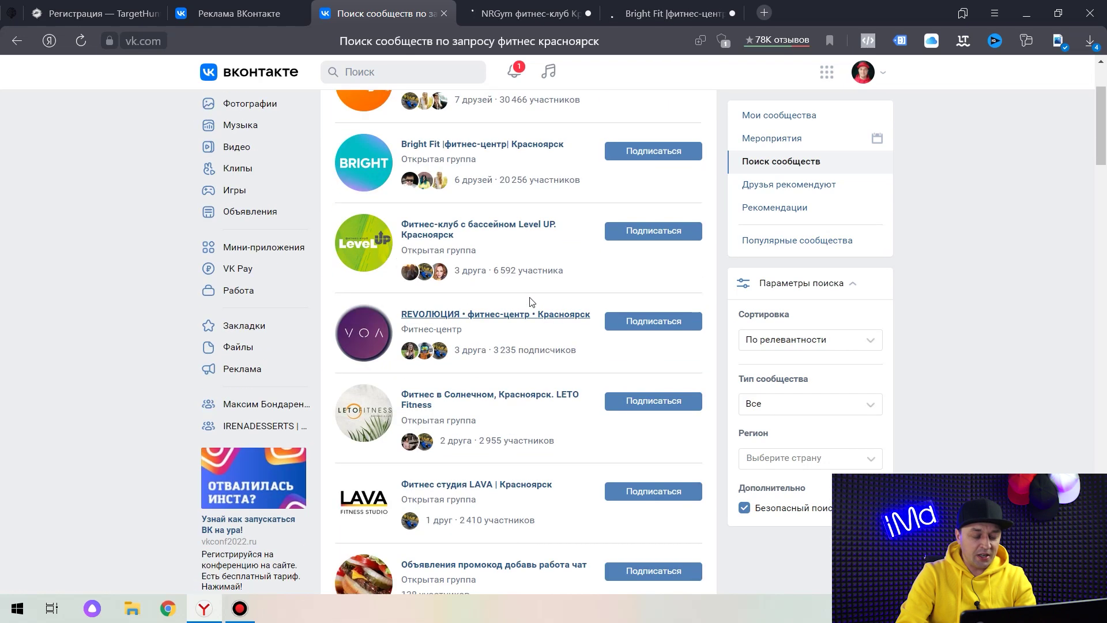
pyautogui.scroll(-10, 502, 358)
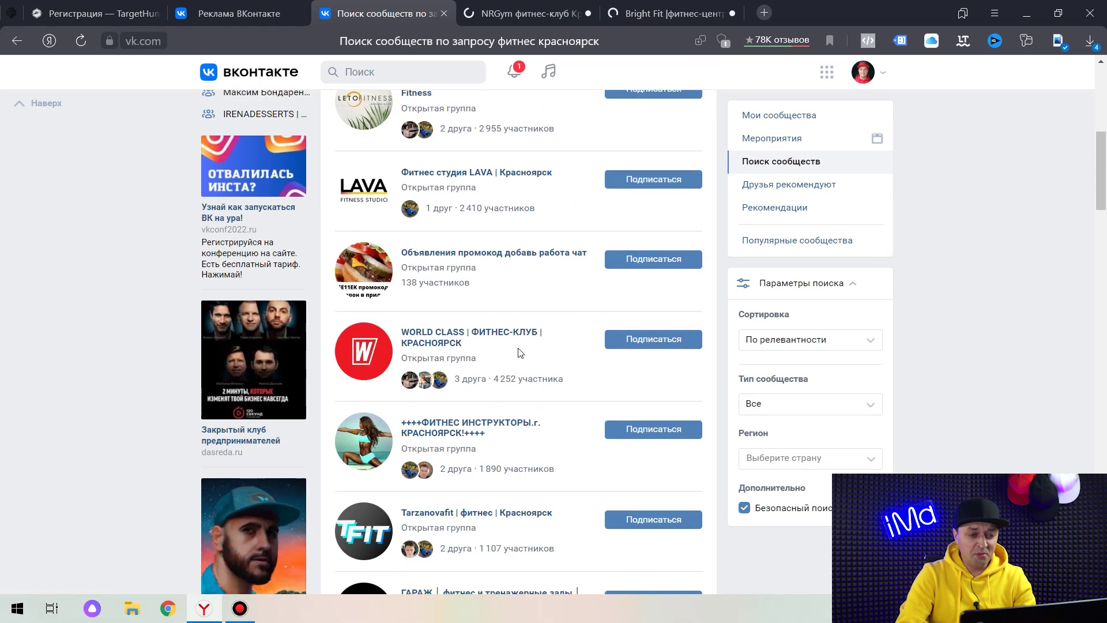
pyautogui.scroll(-8, 509, 327)
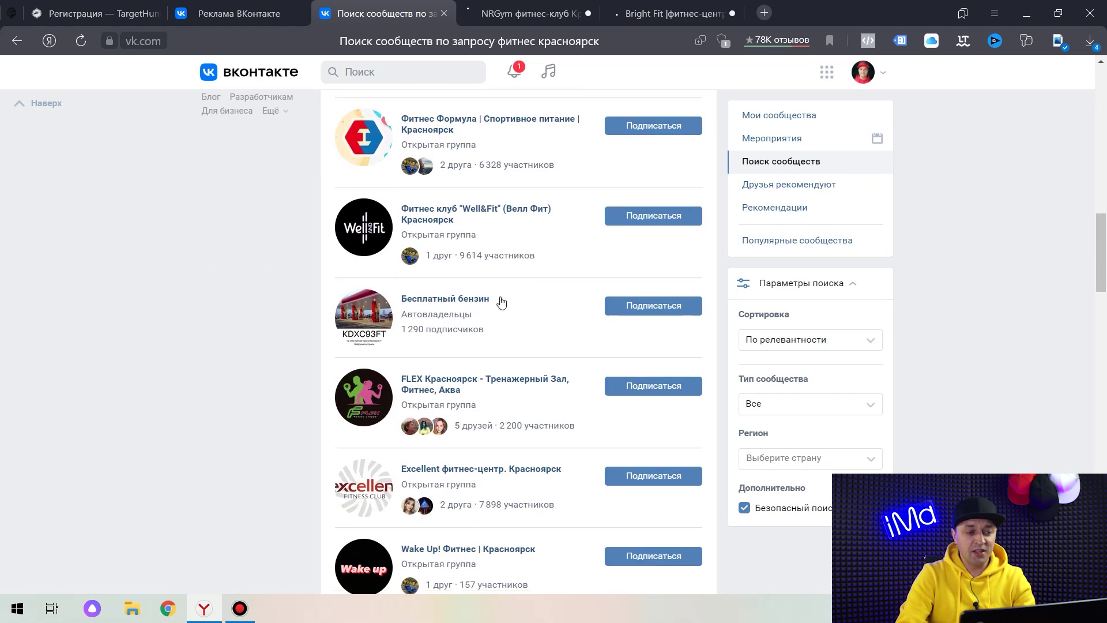
pyautogui.scroll(6, 497, 297)
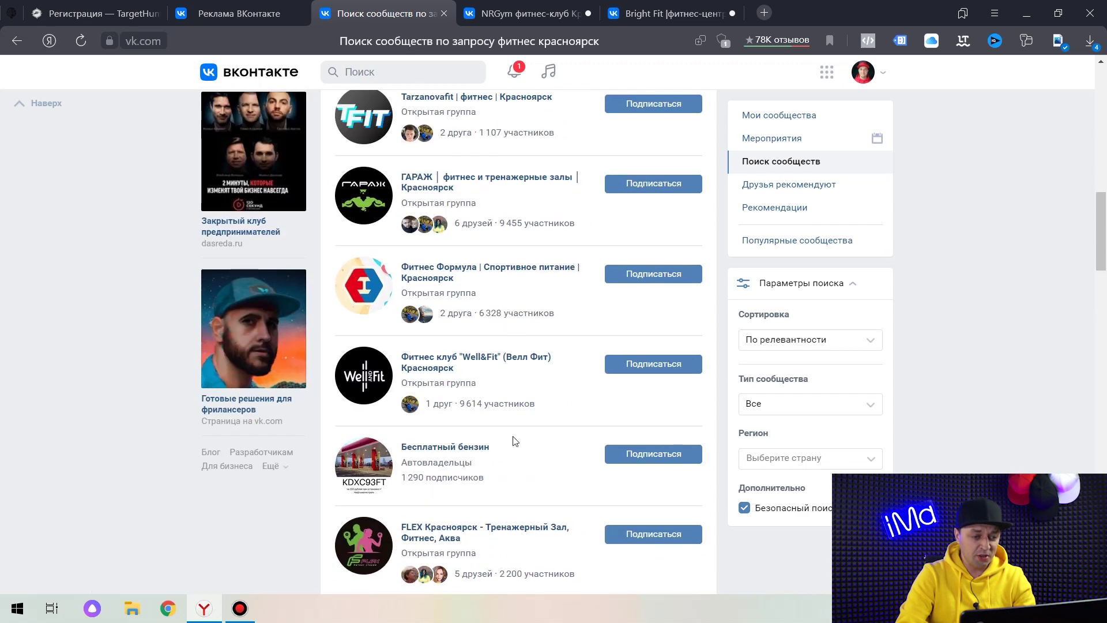
pyautogui.scroll(-10, 508, 404)
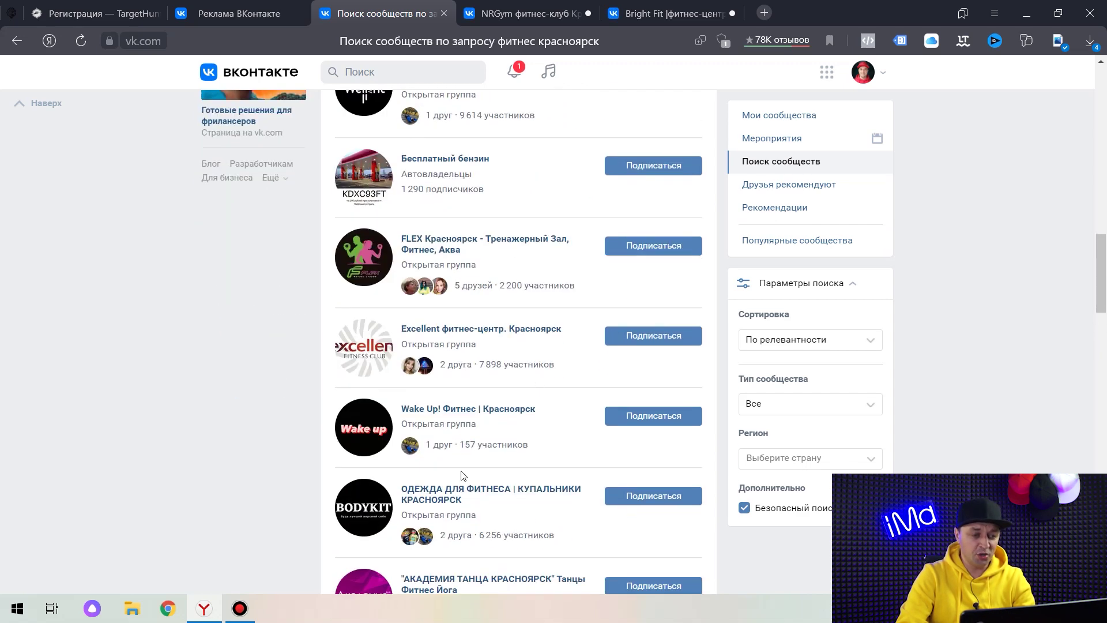
pyautogui.hotkey('ctrl', 'Tab')
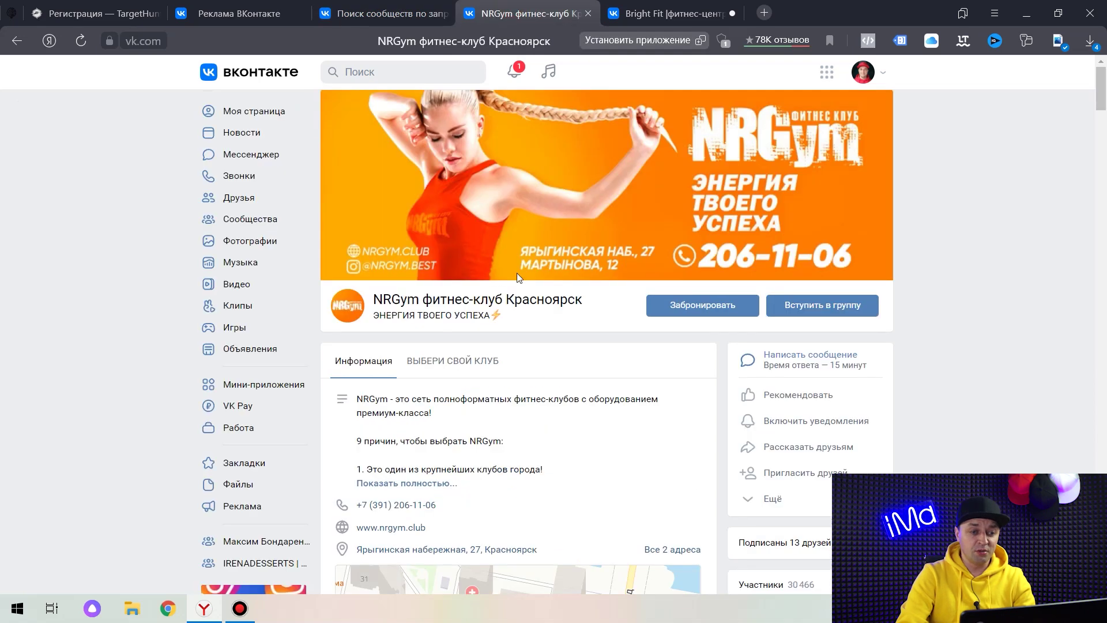
# Add NRGym's page address to the 'Активность в сообществах' targeting field.
pyautogui.click(212, 40)
pyautogui.rightClick(212, 40)
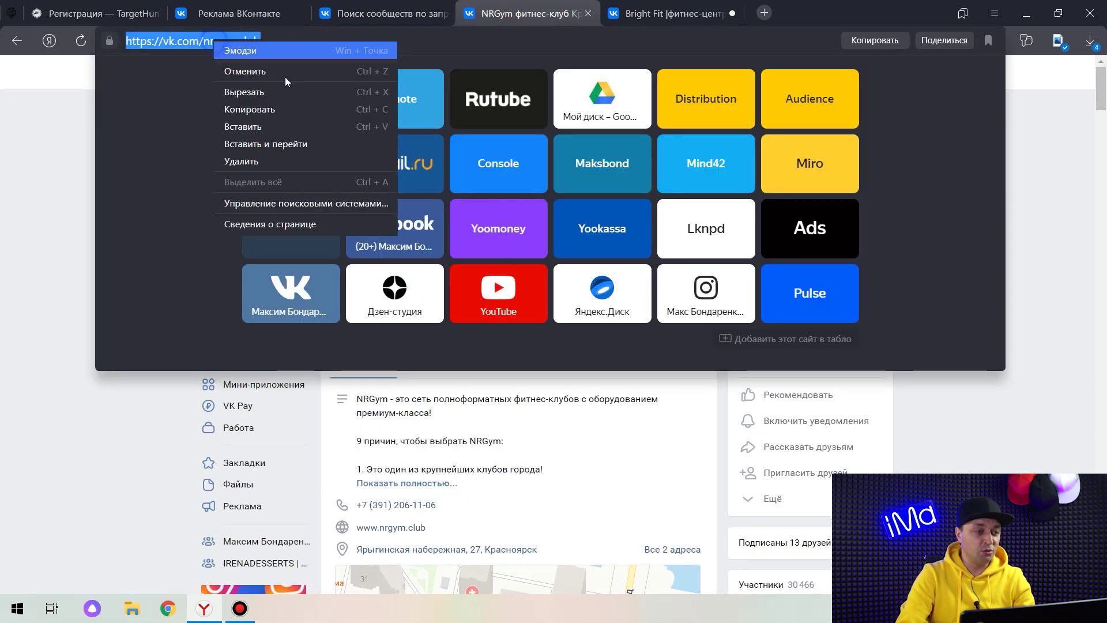
pyautogui.click(276, 109)
pyautogui.click(242, 13)
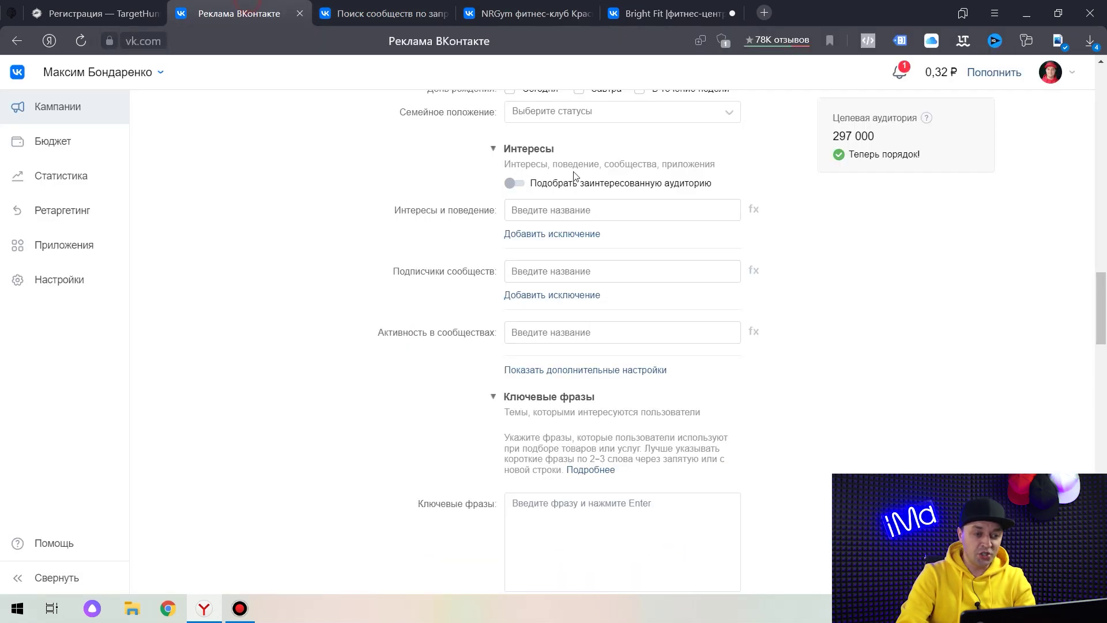
pyautogui.click(543, 337)
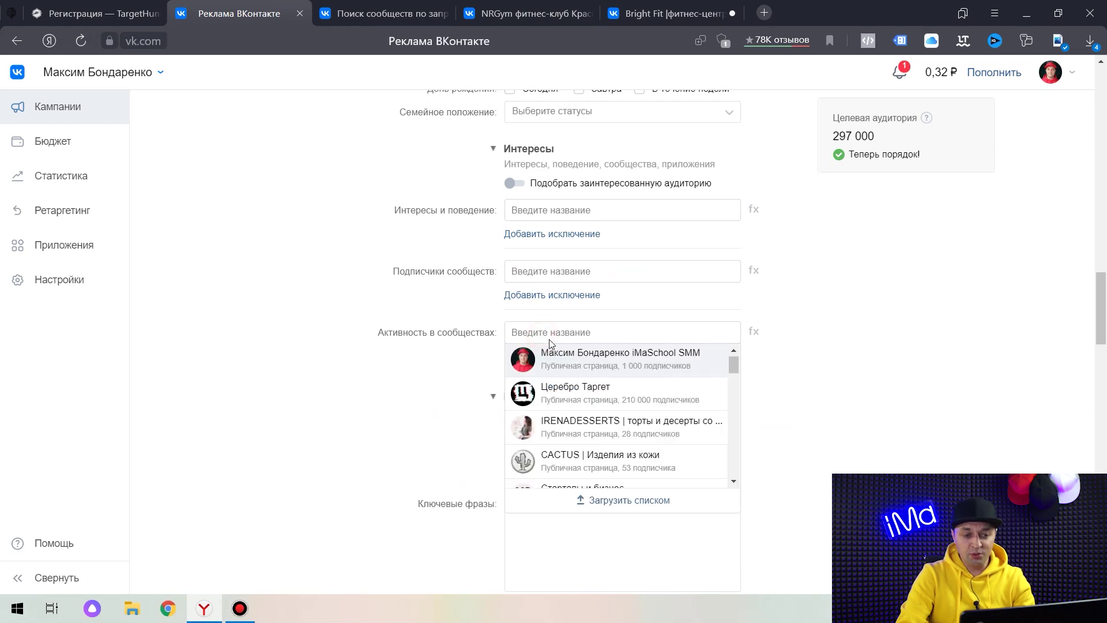
pyautogui.hotkey('ctrl', 'v')
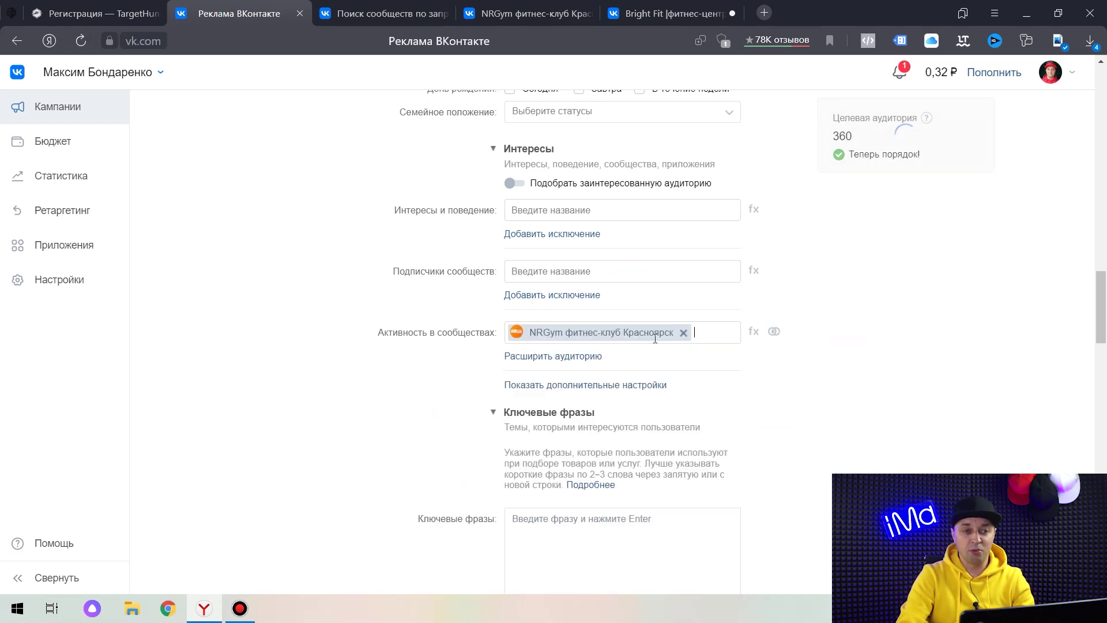
# Add Bright Fit's page address too, bringing the audience estimate to 560.
pyautogui.click(675, 13)
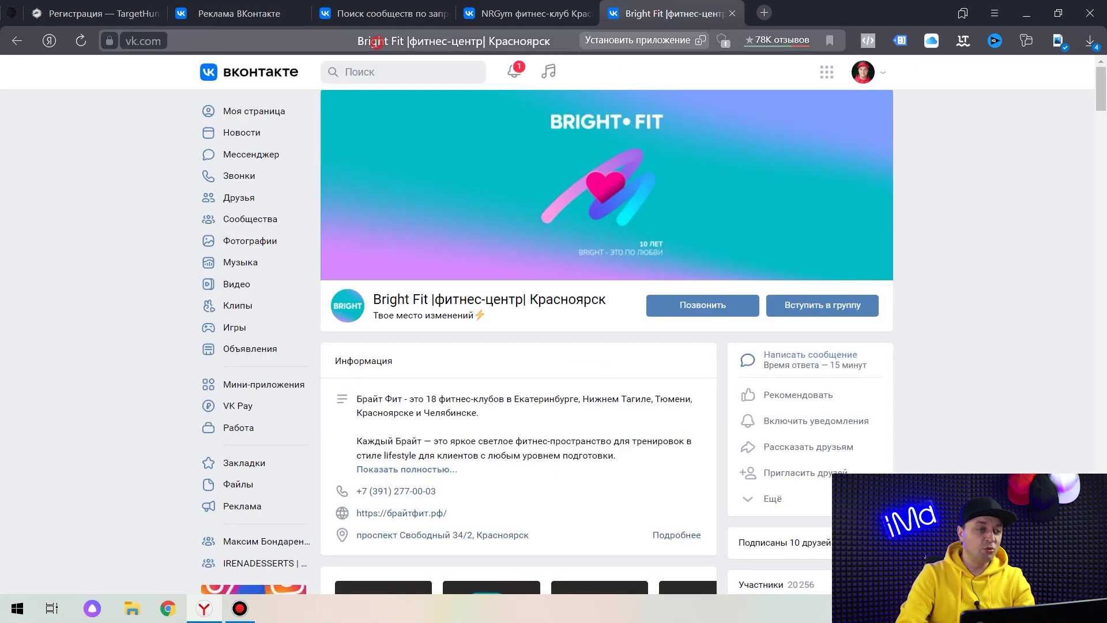
pyautogui.click(375, 41)
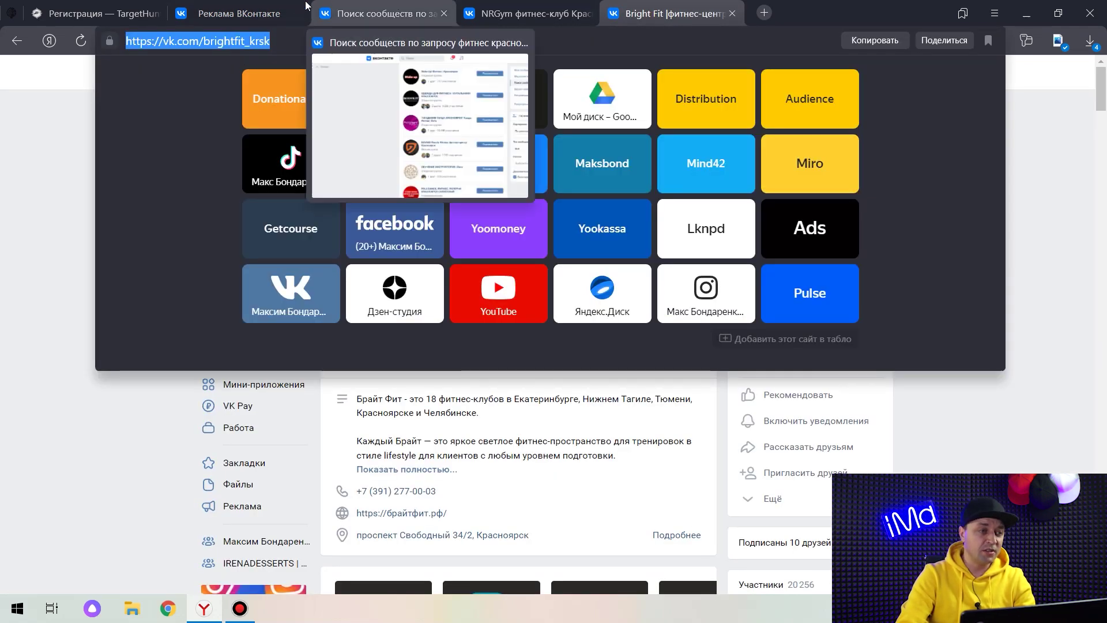
pyautogui.click(260, 12)
pyautogui.click(707, 339)
pyautogui.hotkey('ctrl', 'v')
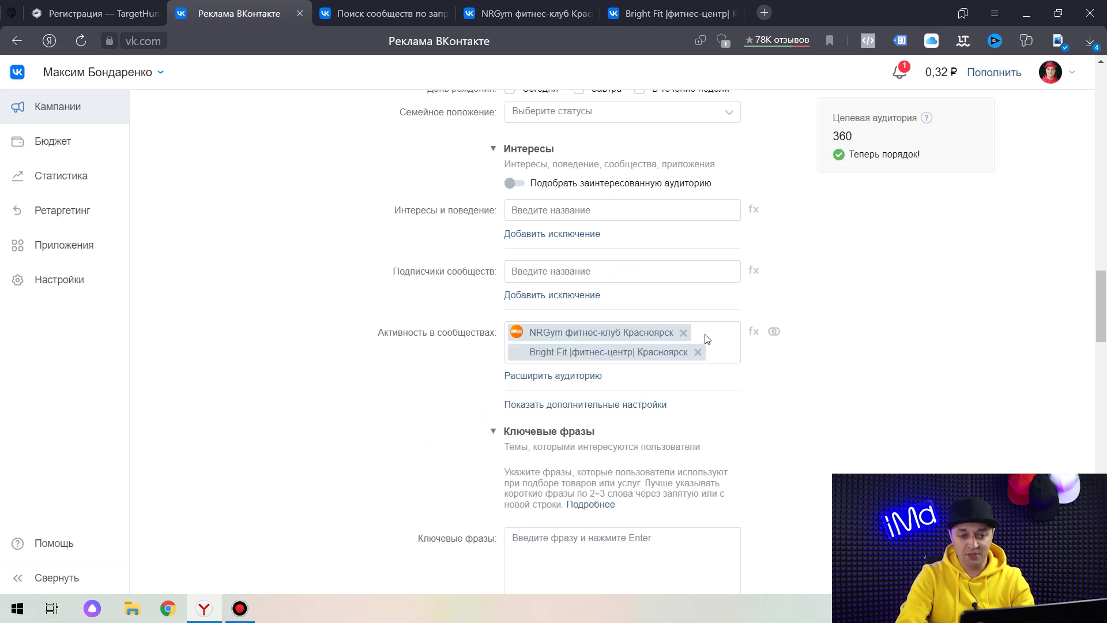
pyautogui.scroll(-4, 801, 380)
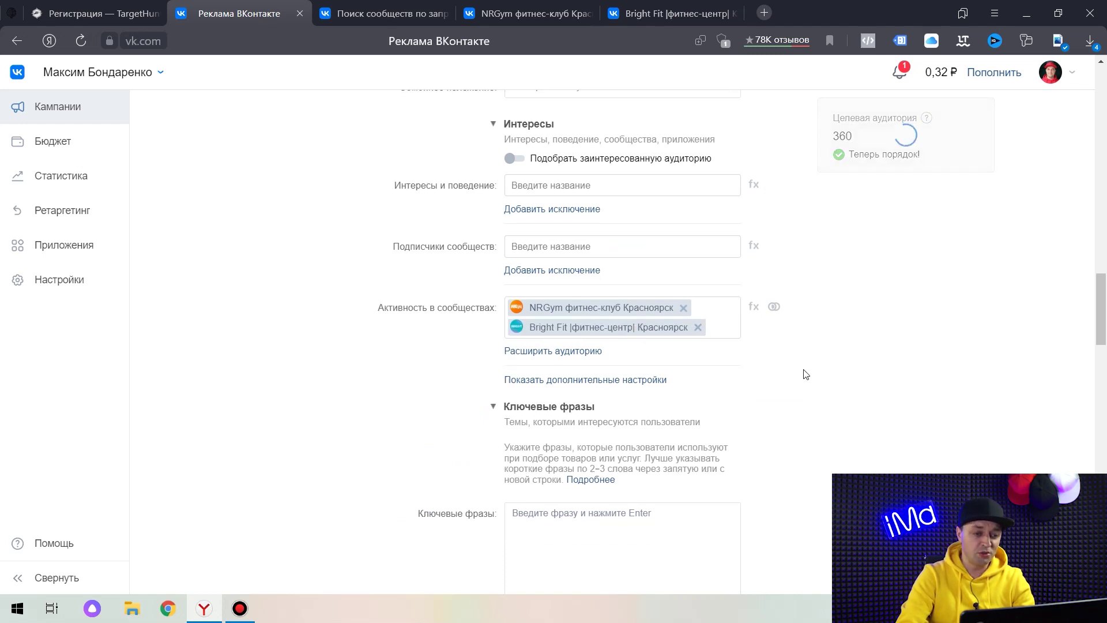
pyautogui.scroll(4, 802, 297)
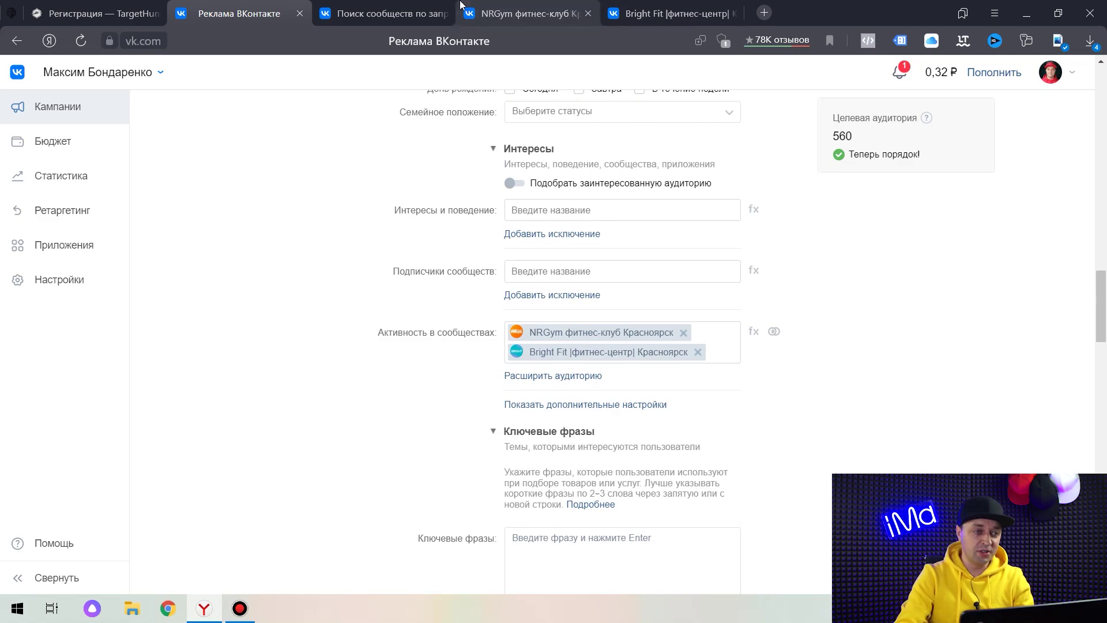
pyautogui.click(403, 12)
pyautogui.scroll(-8, 529, 297)
# Scroll the 'фитнес красноярск' results to browse more communities like SPARTA CLUB and OLYMPIA.
pyautogui.scroll(-4, 536, 293)
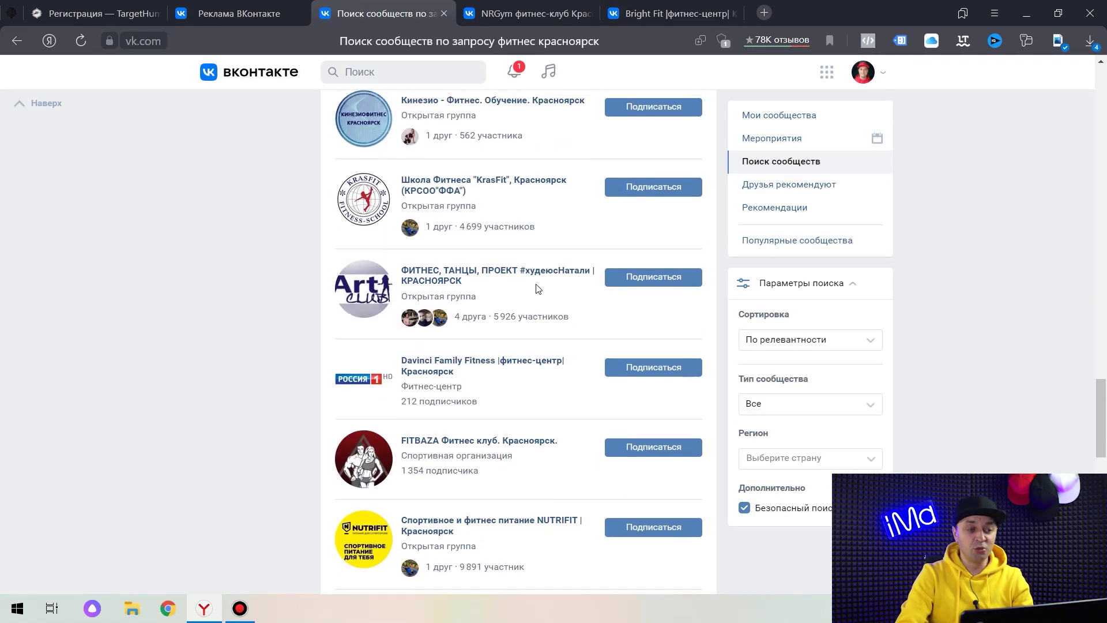
pyautogui.scroll(10, 536, 292)
pyautogui.scroll(-10, 536, 293)
pyautogui.scroll(5, 536, 291)
pyautogui.scroll(-20, 537, 291)
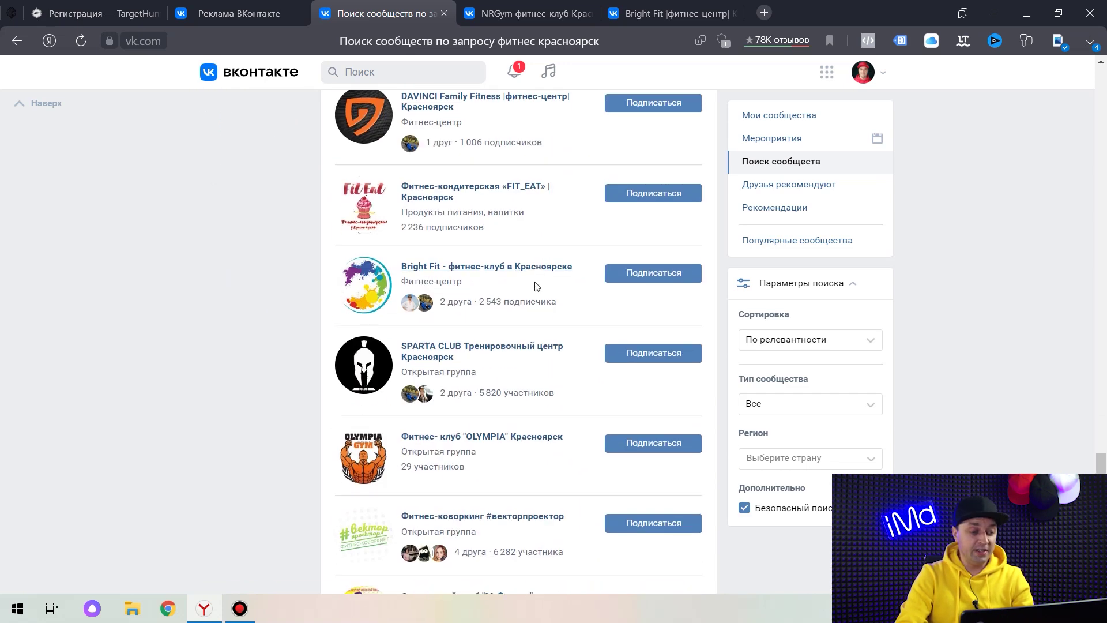
pyautogui.scroll(-4, 538, 287)
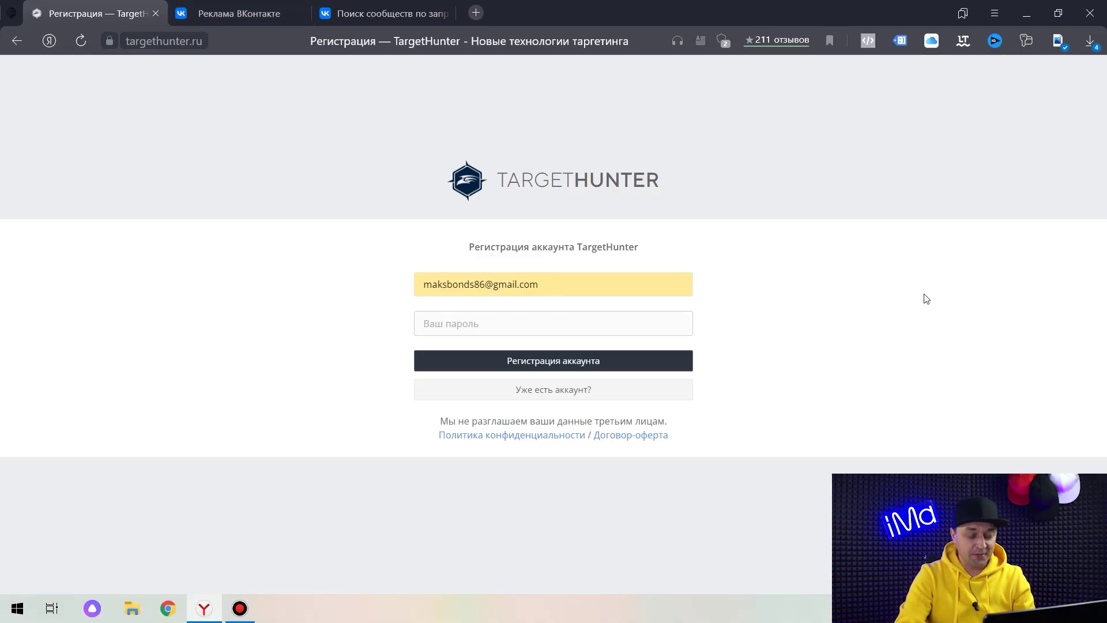
# Confirm the registration e-mail and register the TargetHunter account.
pyautogui.click(572, 282)
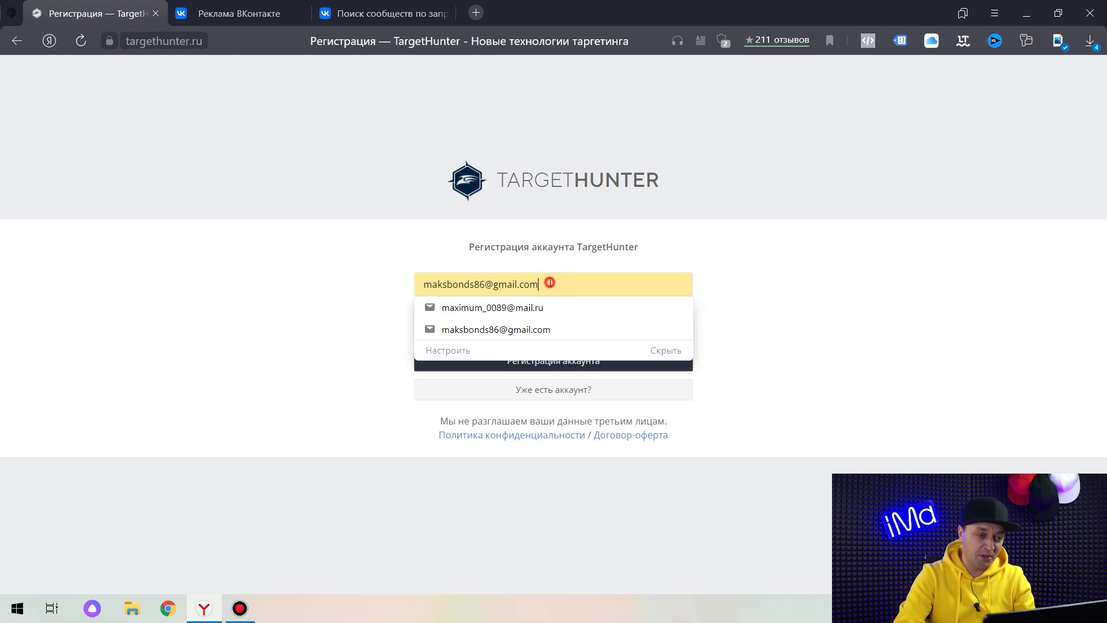
pyautogui.click(803, 267)
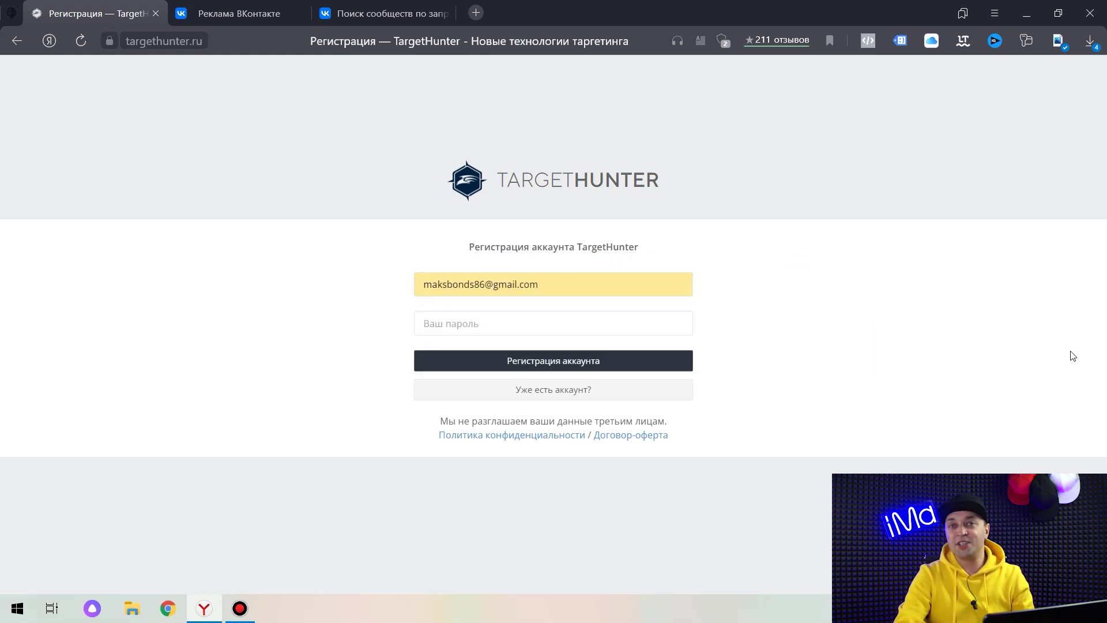
pyautogui.click(681, 365)
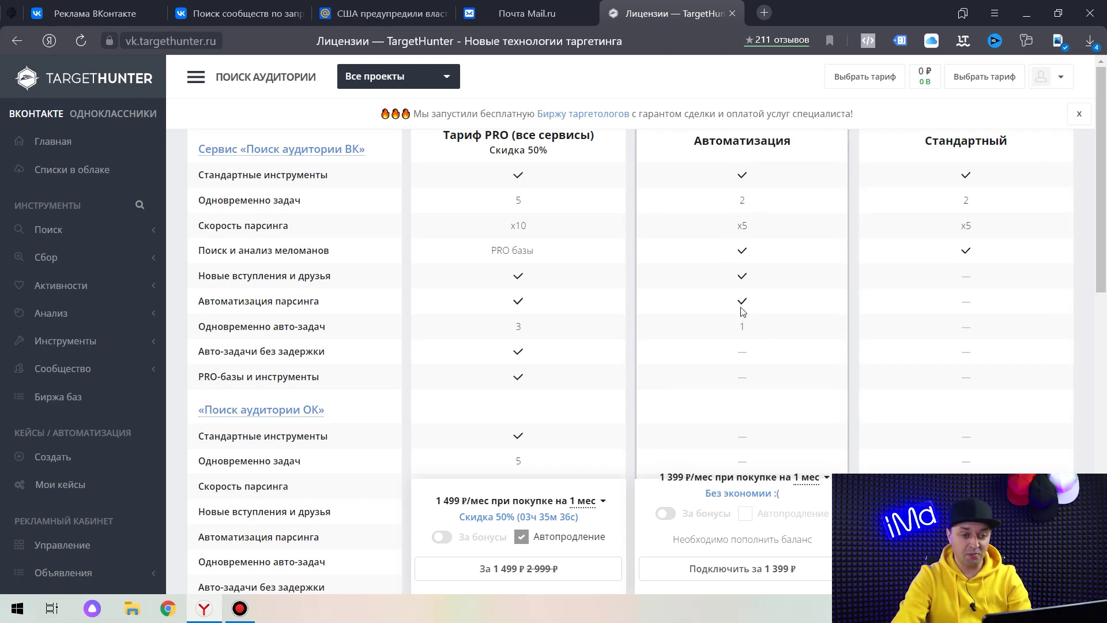
# Answer 'Как узнали о сервисе?' with Обучение/вебинар/конференция.
pyautogui.scroll(-15, 743, 311)
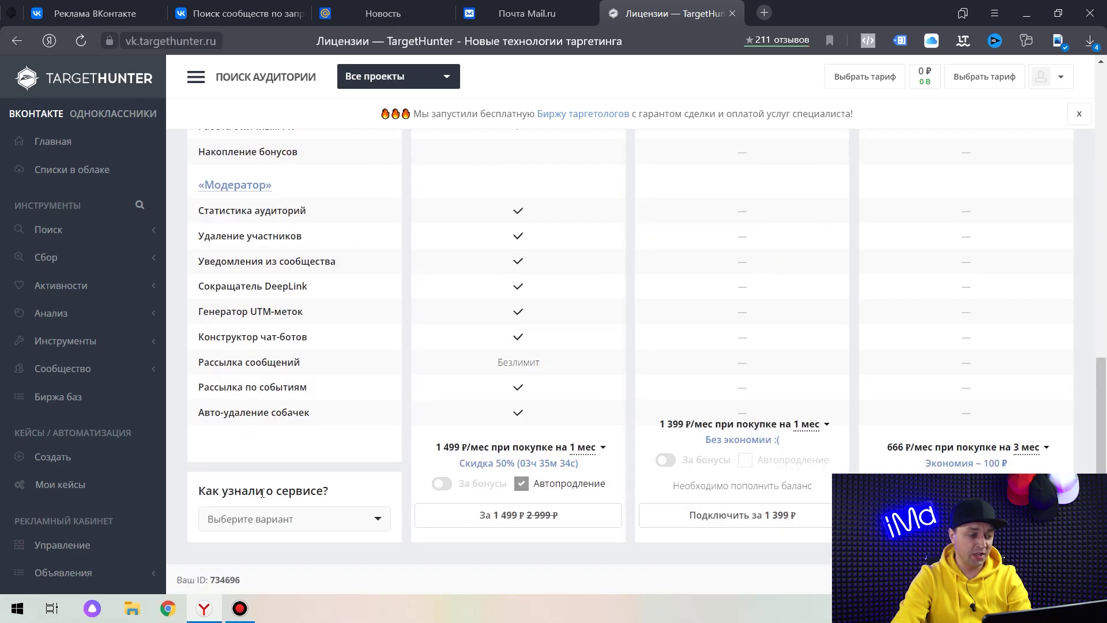
pyautogui.click(375, 521)
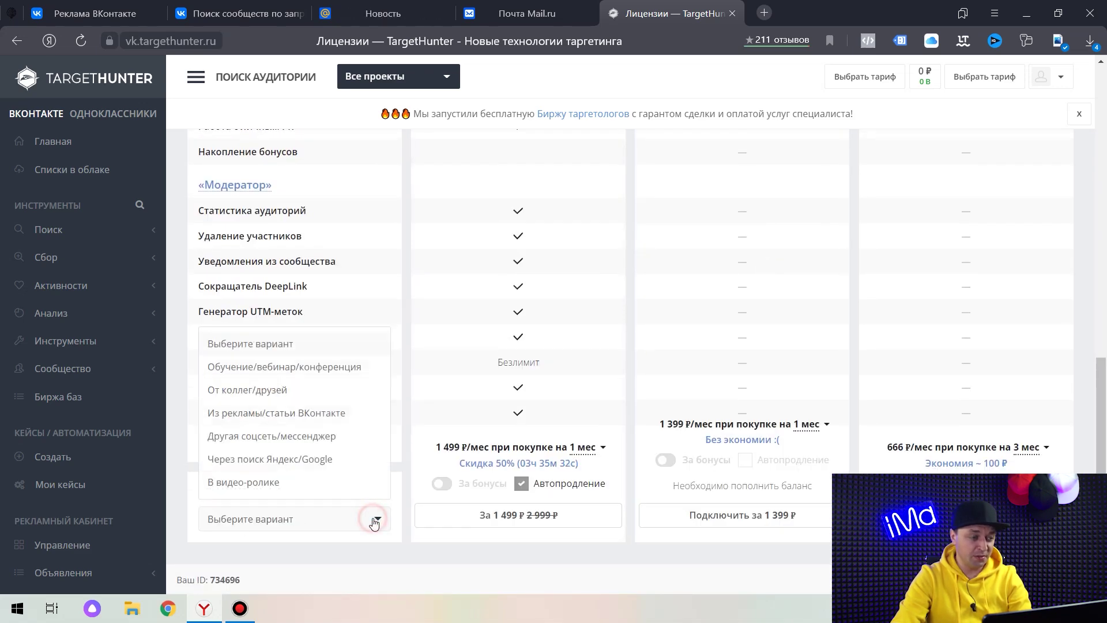
pyautogui.click(281, 372)
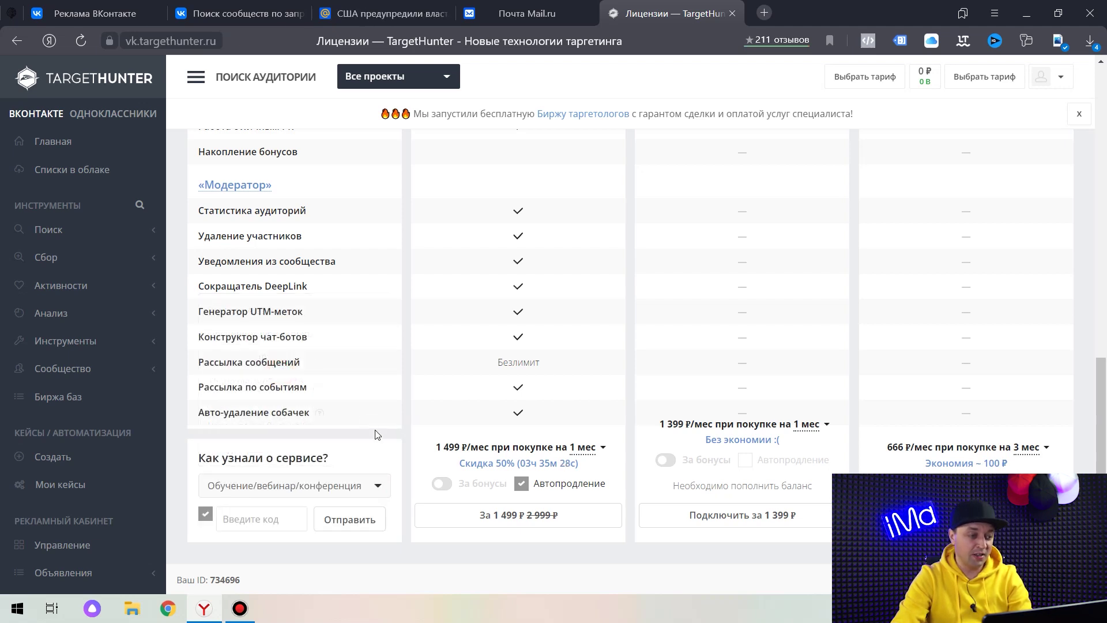
# Apply the promo code and refresh the VK connection to activate the Автоматизация tariff.
pyautogui.click(263, 520)
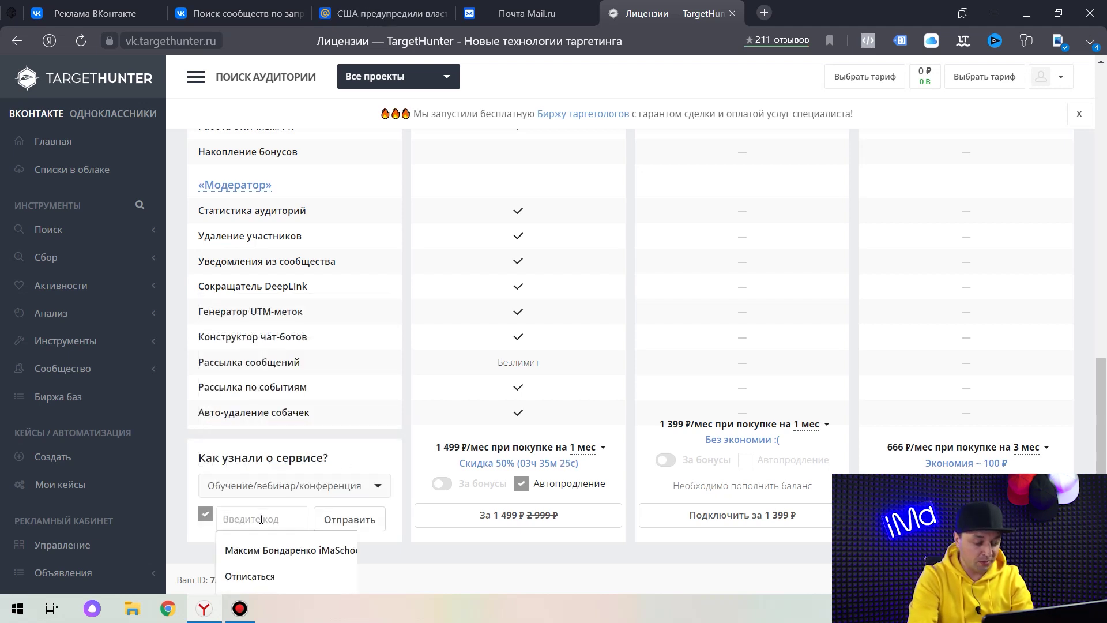
pyautogui.write('maximbonds')
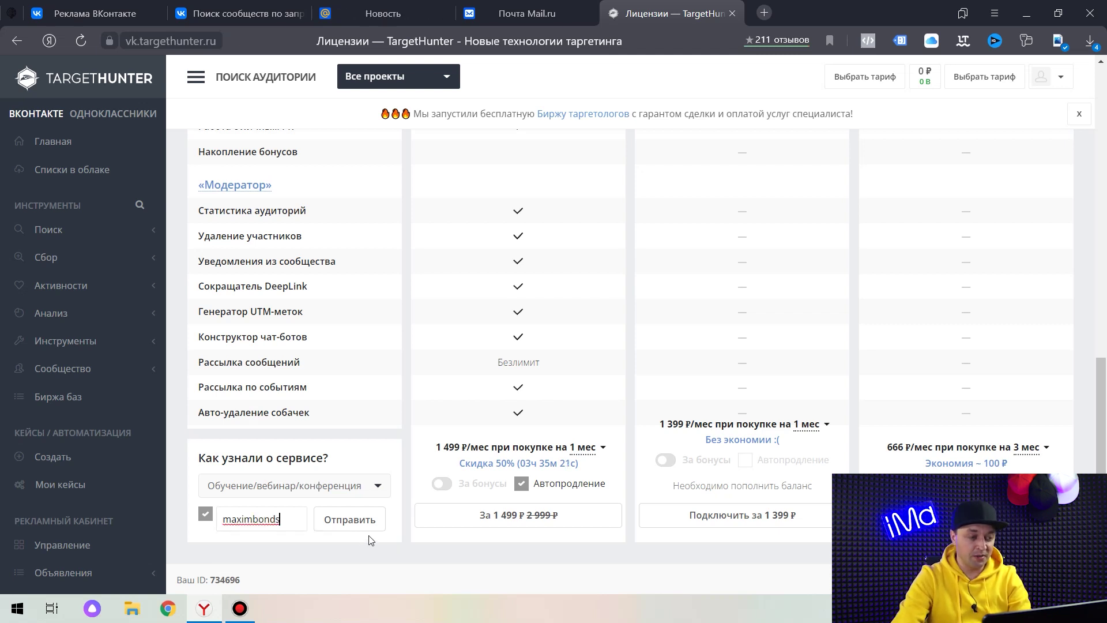
pyautogui.click(357, 521)
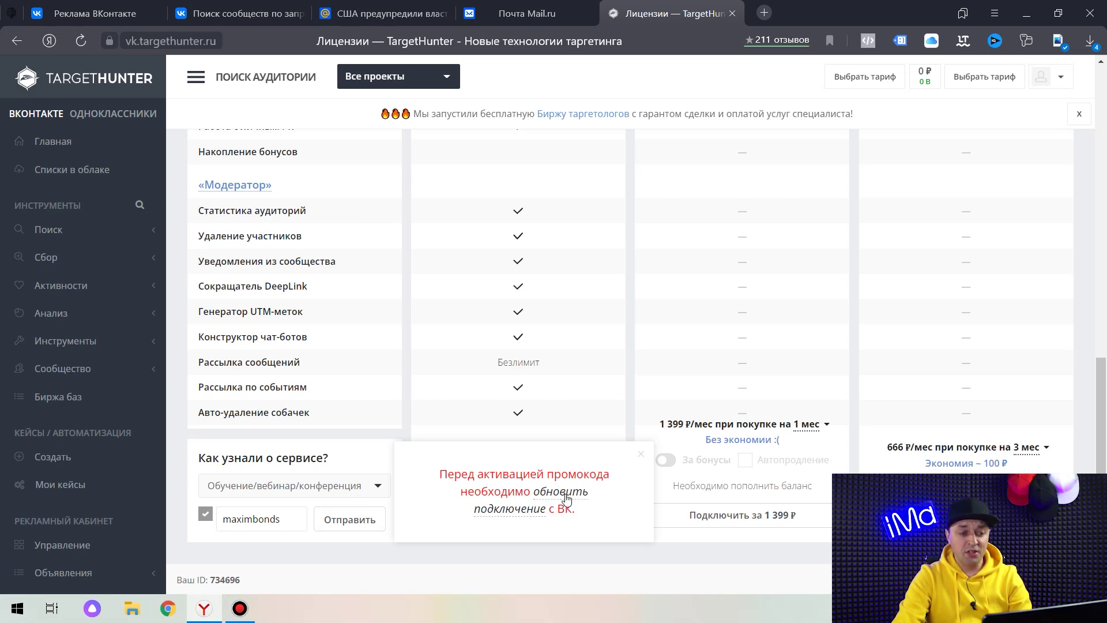
pyautogui.click(567, 498)
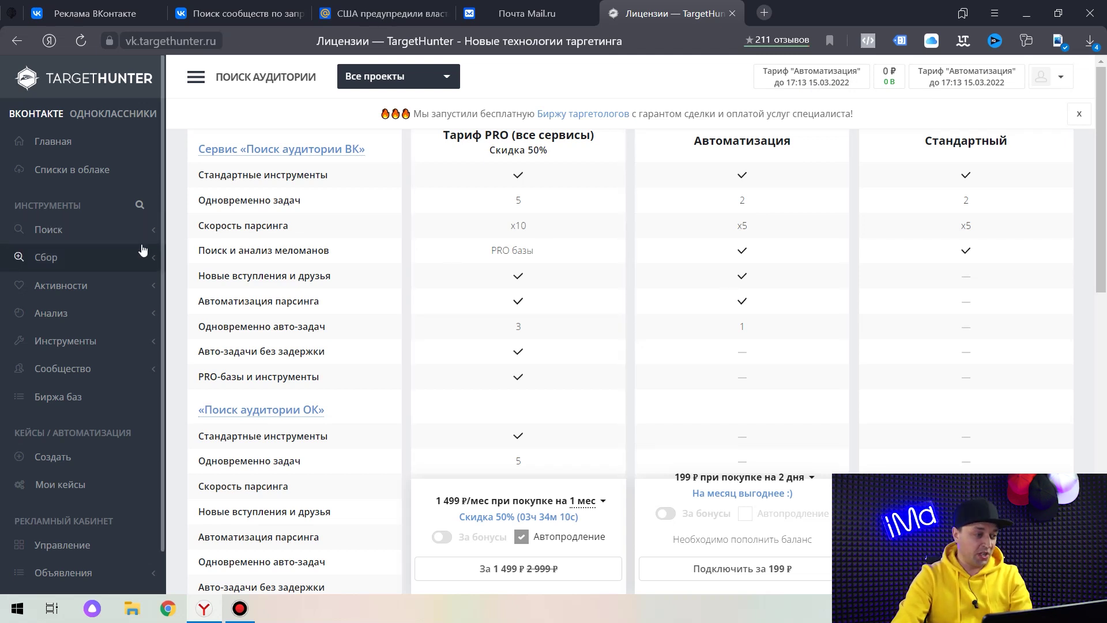
# Open TargetHunter's Поиск > Сообщества > Ключевая фраза tool, then revisit the VK results.
pyautogui.click(132, 225)
pyautogui.click(124, 256)
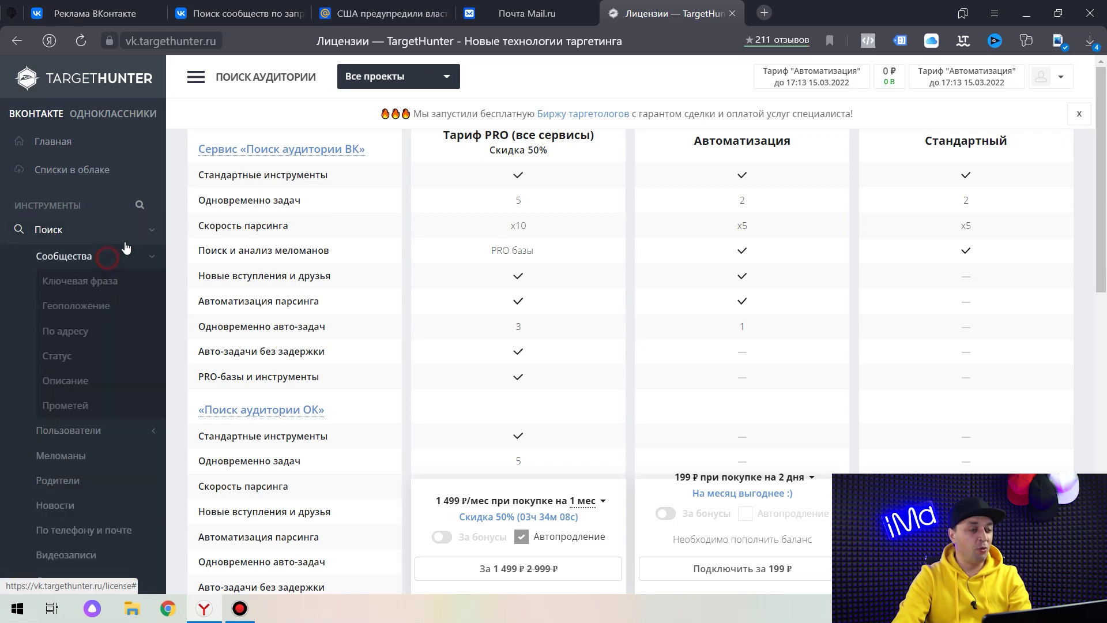
pyautogui.click(114, 281)
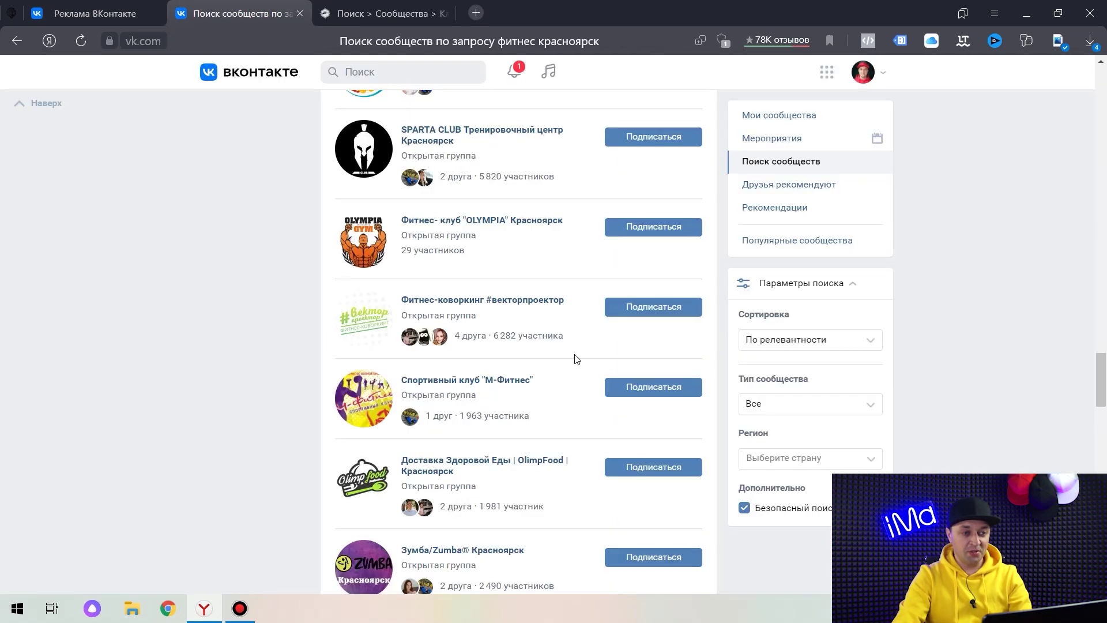
pyautogui.scroll(5, 571, 357)
pyautogui.scroll(15, 547, 336)
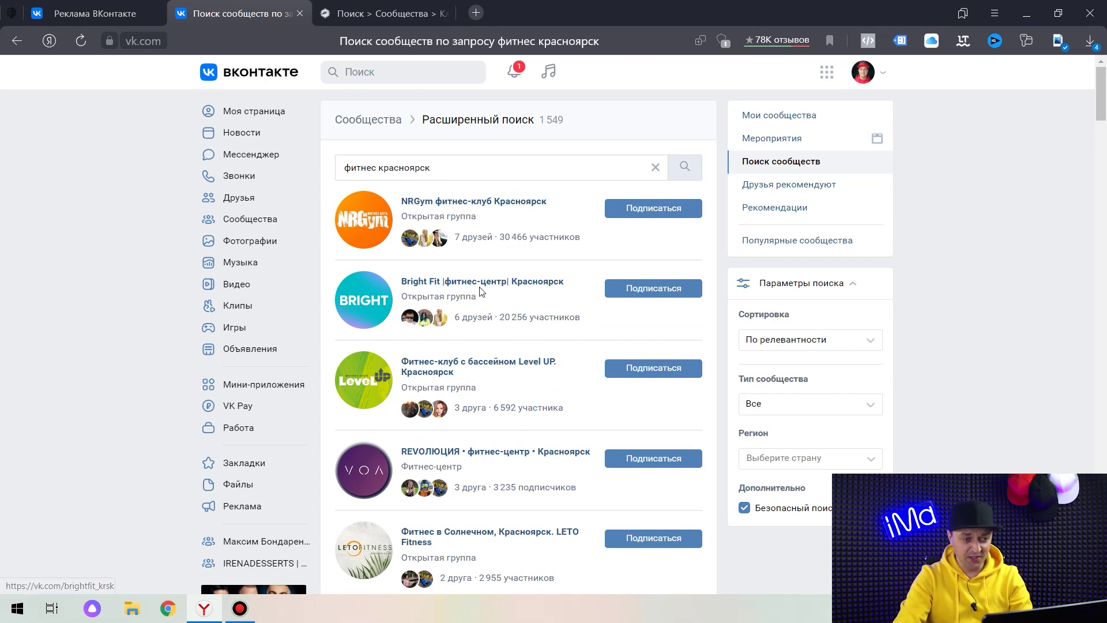
# Enter phrases 'фитнес красноярск' and 'фитнес-центр красноярск', correcting the city typo.
pyautogui.click(380, 12)
pyautogui.click(324, 209)
pyautogui.write('ф')
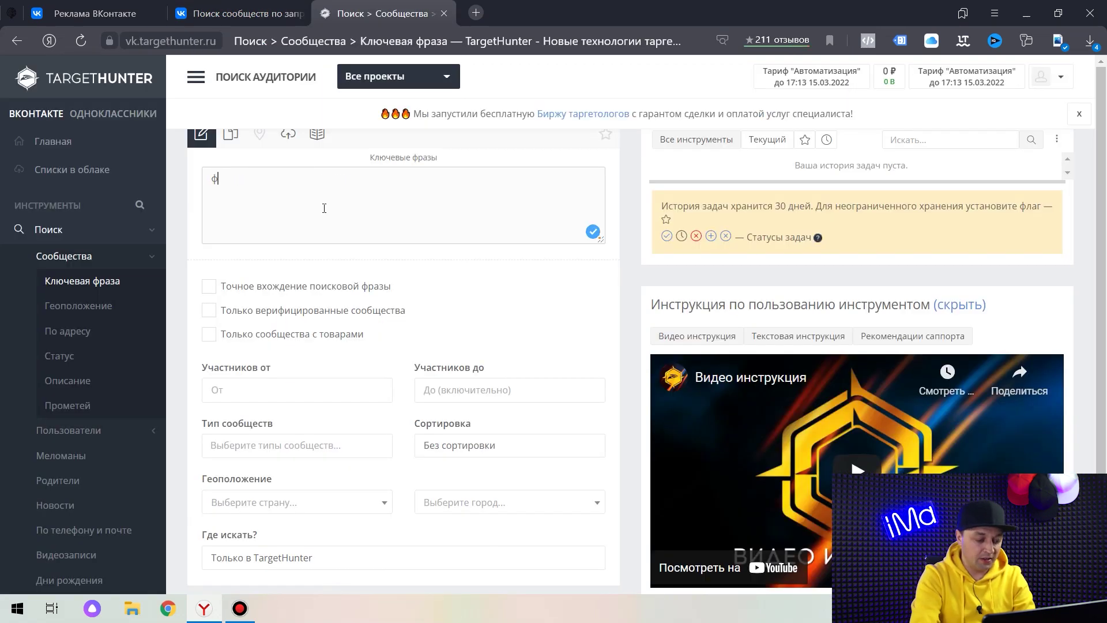
pyautogui.write('итнес ')
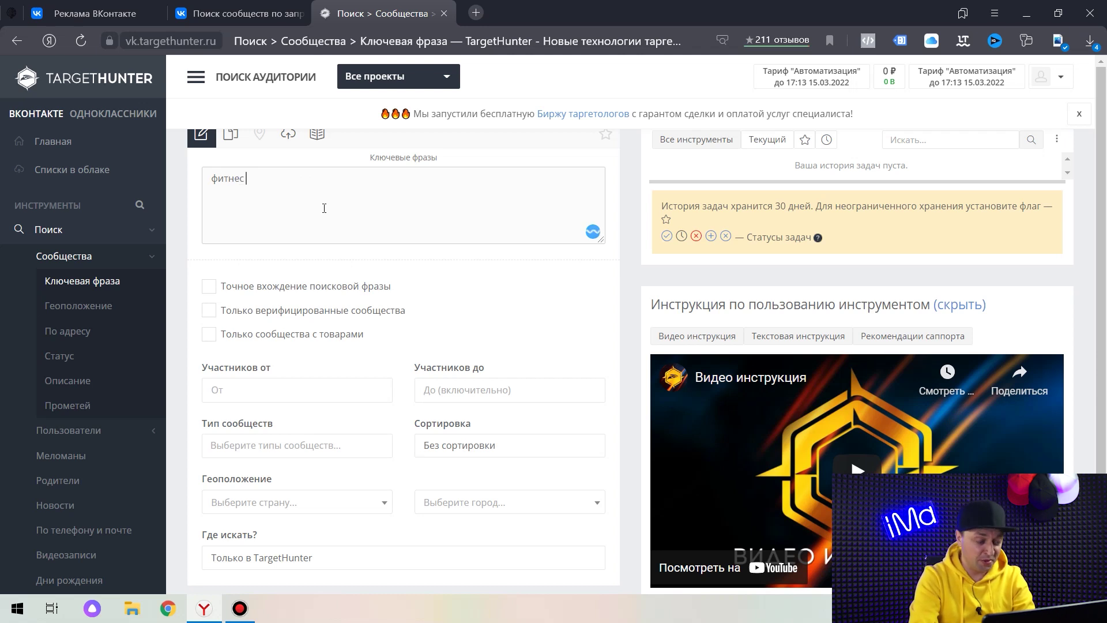
pyautogui.write('красняо')
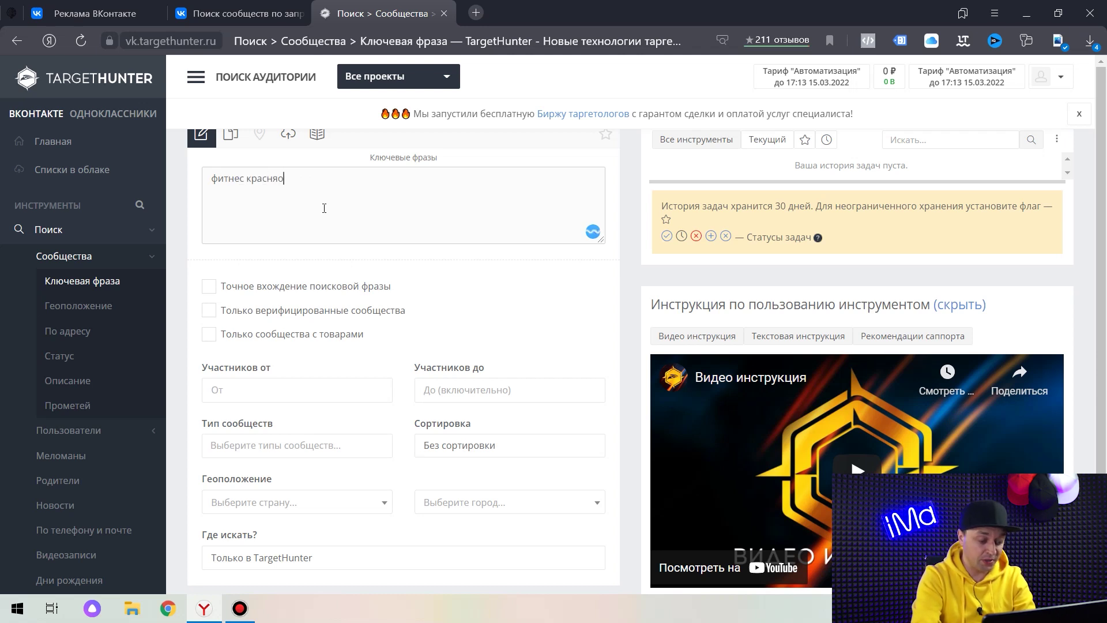
pyautogui.write('рсфит')
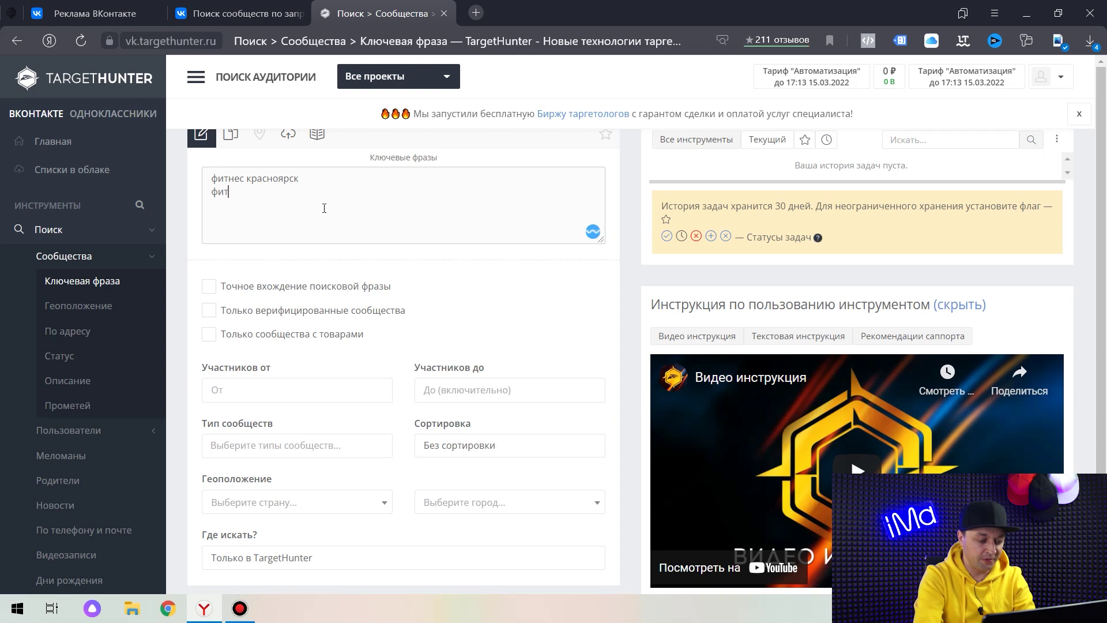
pyautogui.write('нес-цен')
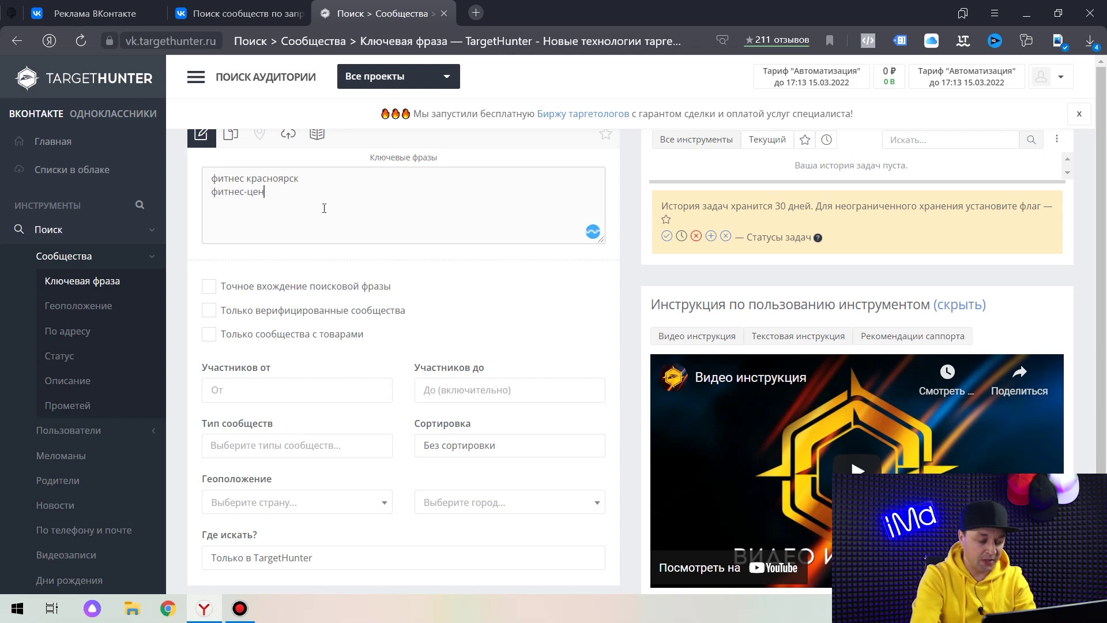
pyautogui.write('тр красноярсрк')
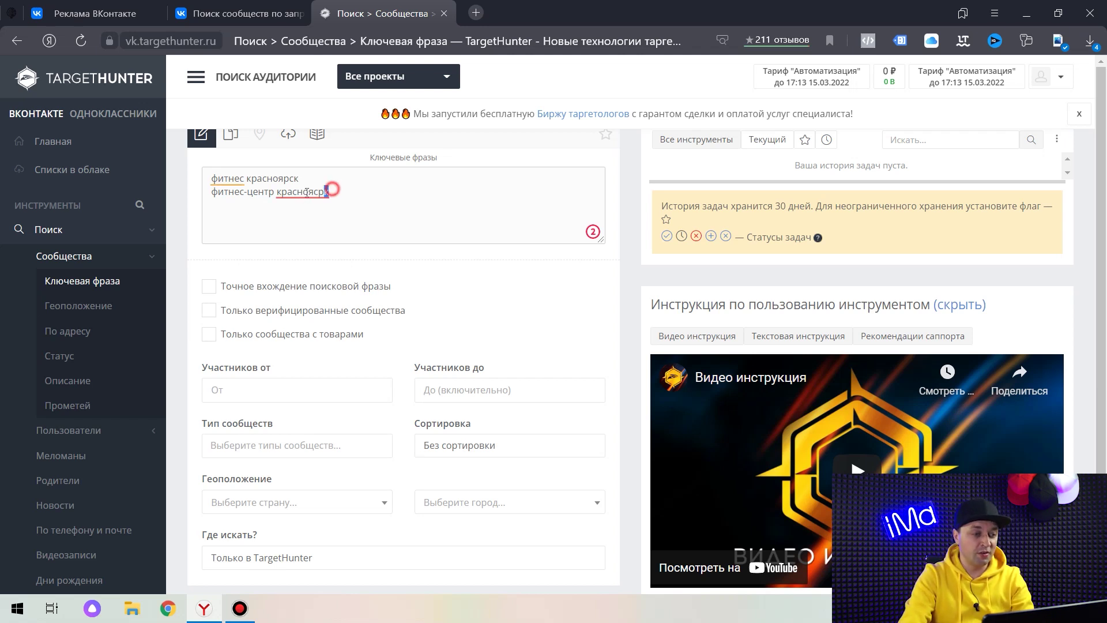
pyautogui.moveTo(329, 191); pyautogui.dragTo(277, 192)
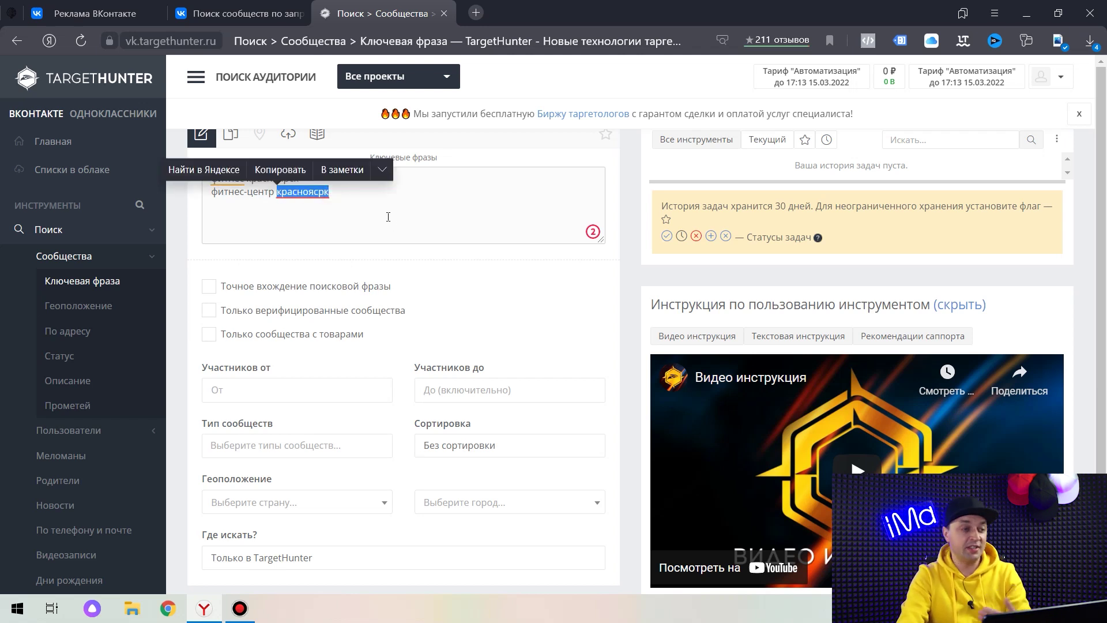
pyautogui.write('красноярск')
# Run task 'Конкуренты Фитнес КРСК' for 300+ member communities, VKontakte only.
pyautogui.click(274, 388)
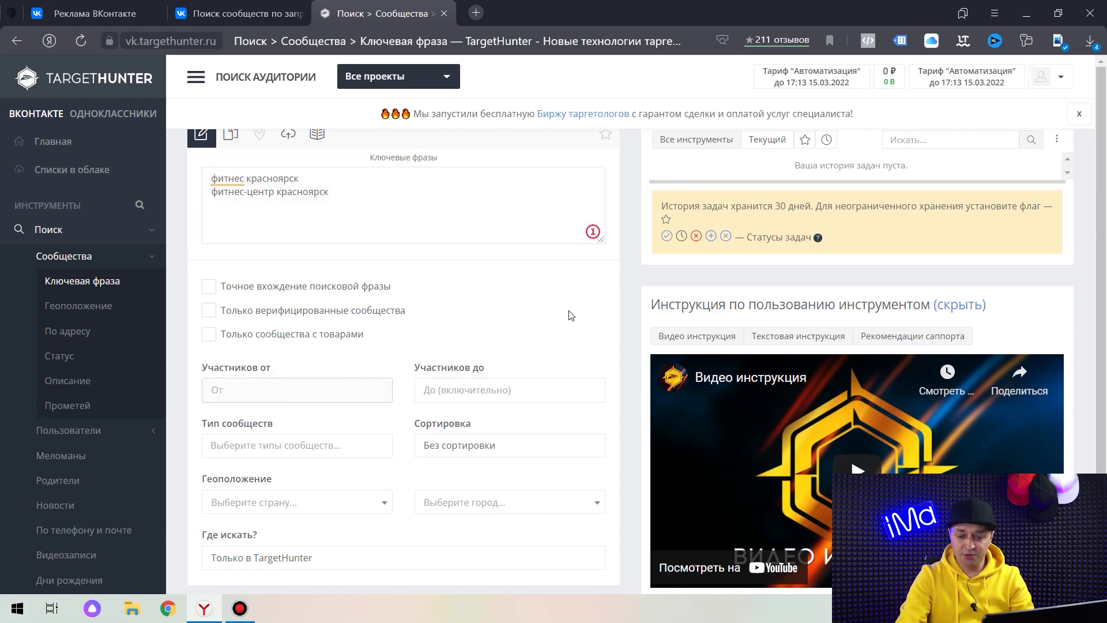
pyautogui.write('300')
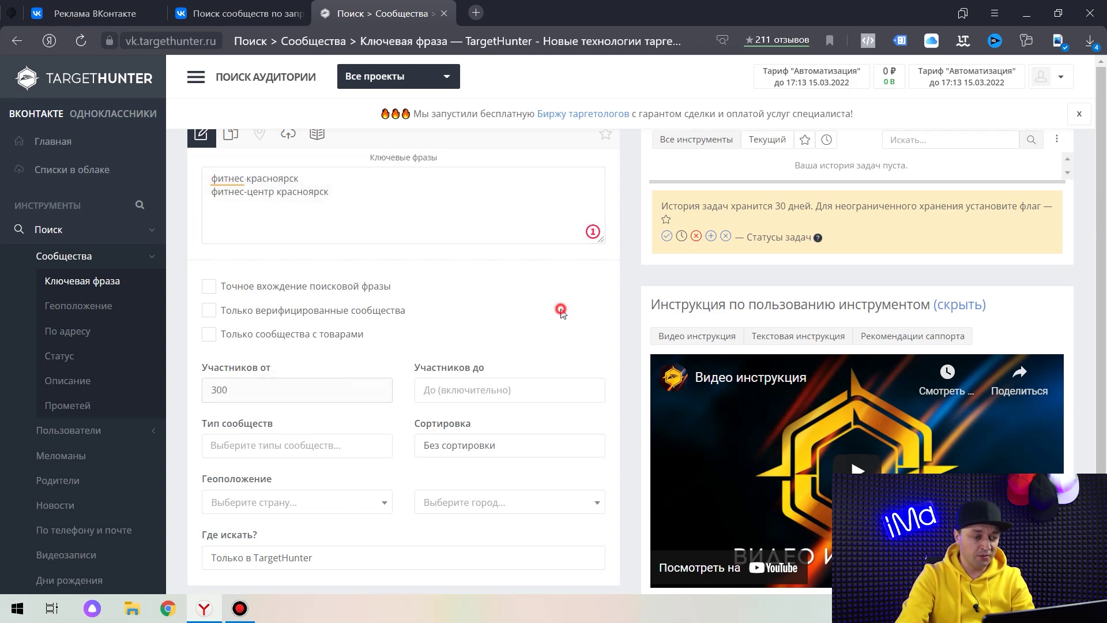
pyautogui.scroll(-2, 563, 312)
pyautogui.click(332, 427)
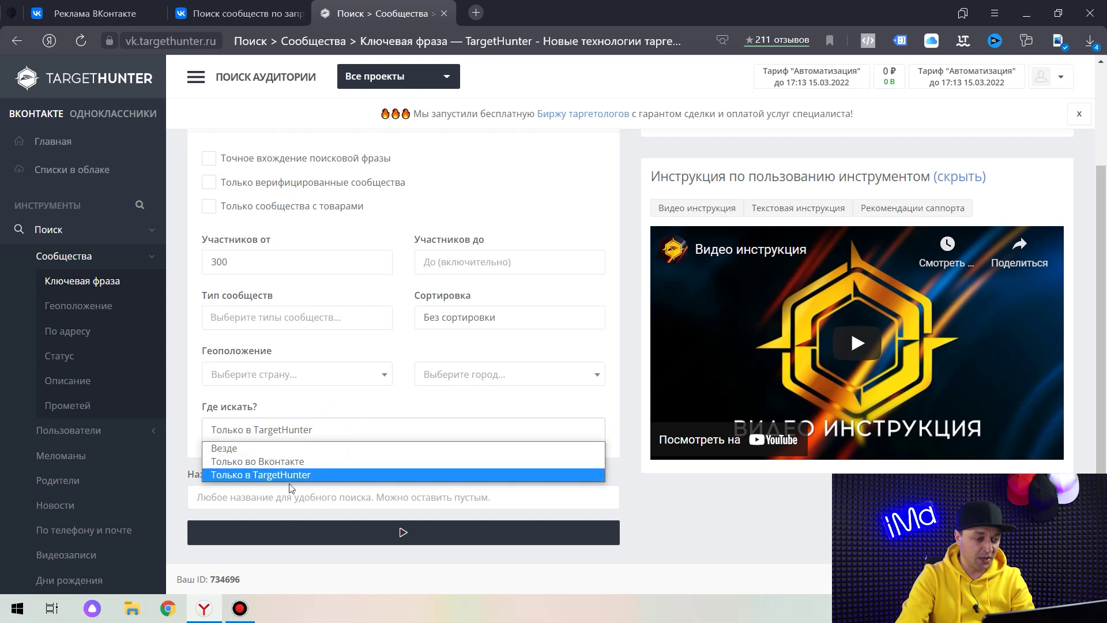
pyautogui.click(291, 462)
pyautogui.click(261, 496)
pyautogui.write('К')
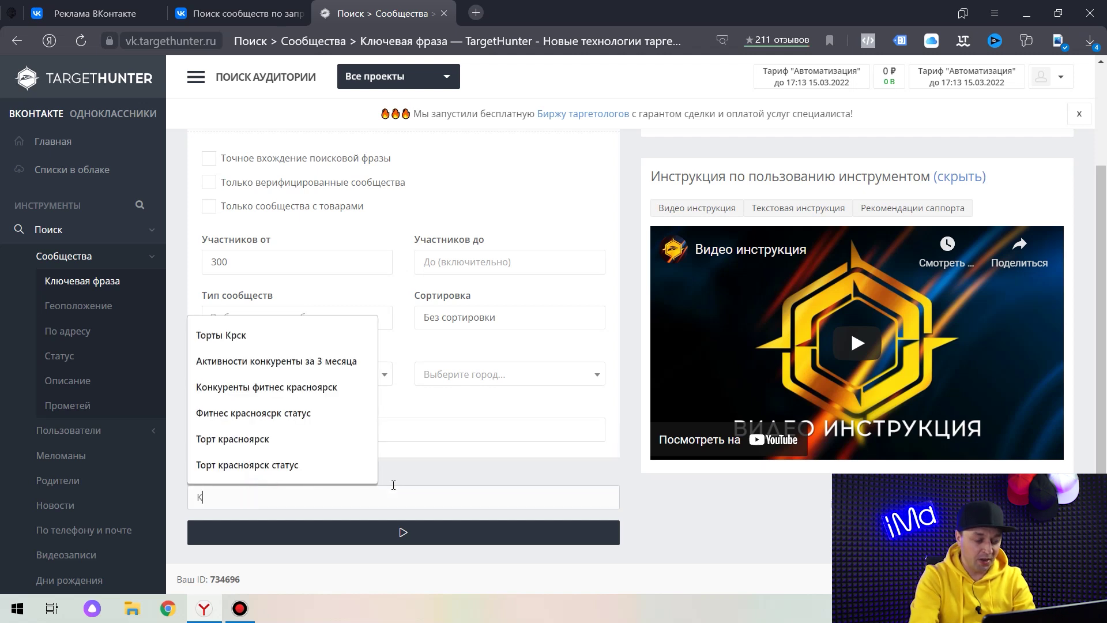
pyautogui.write('онкуренты Фитн')
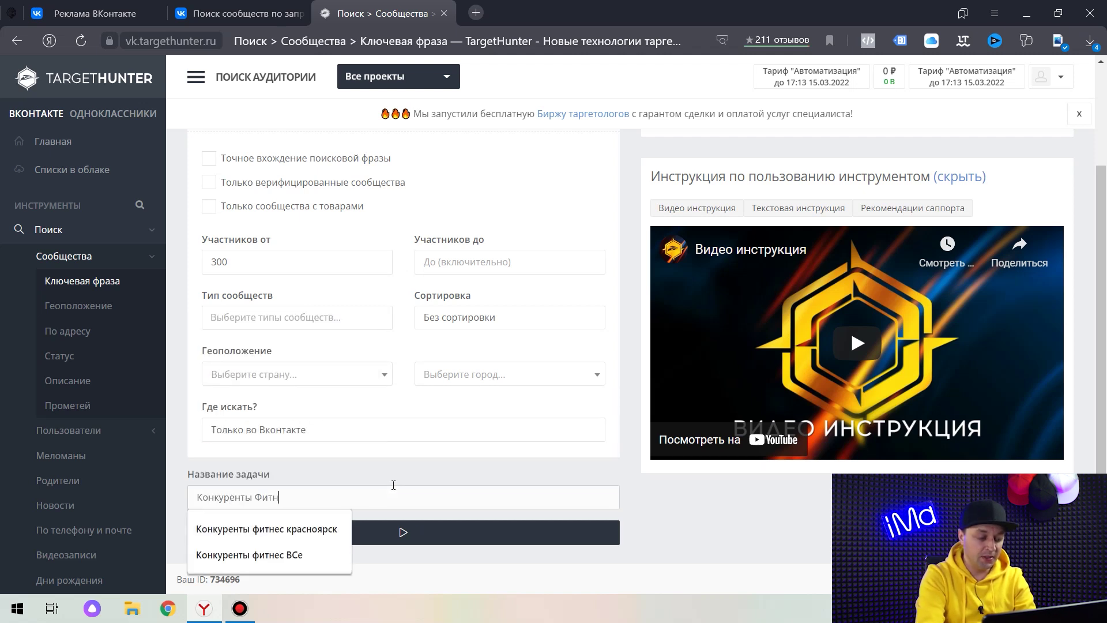
pyautogui.write('ес КРСК')
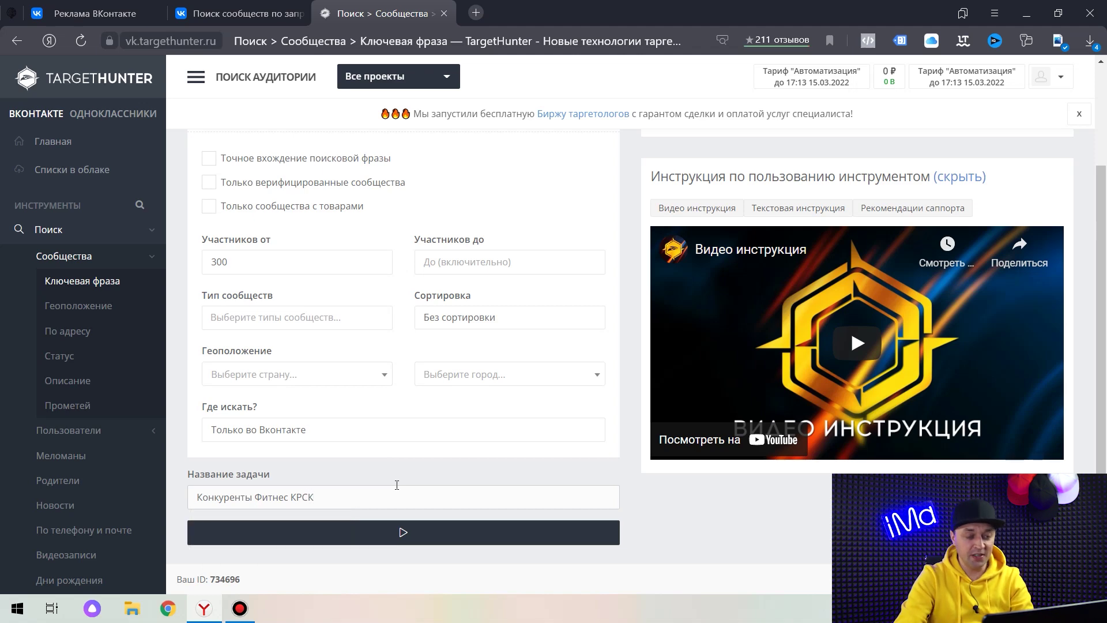
pyautogui.click(361, 525)
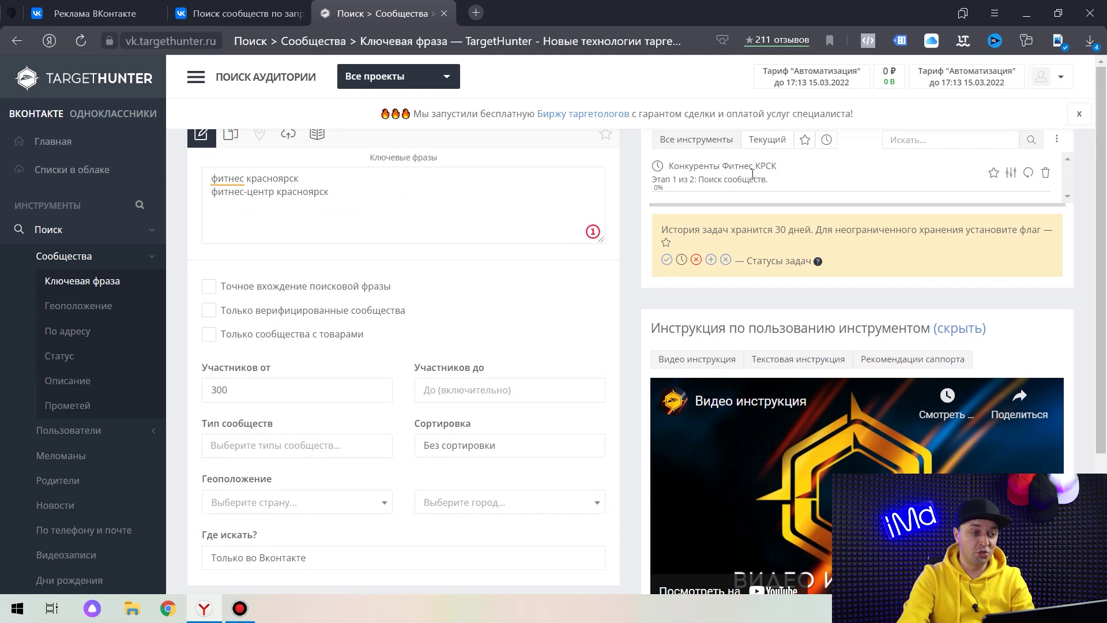
pyautogui.moveTo(363, 203); pyautogui.dragTo(222, 181)
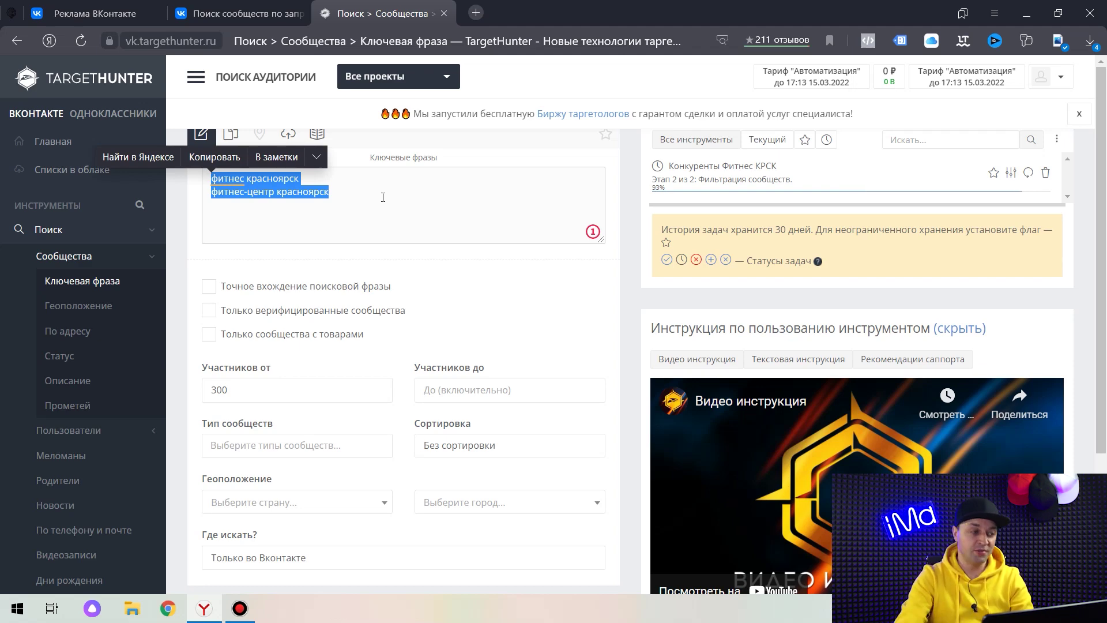
pyautogui.click(121, 355)
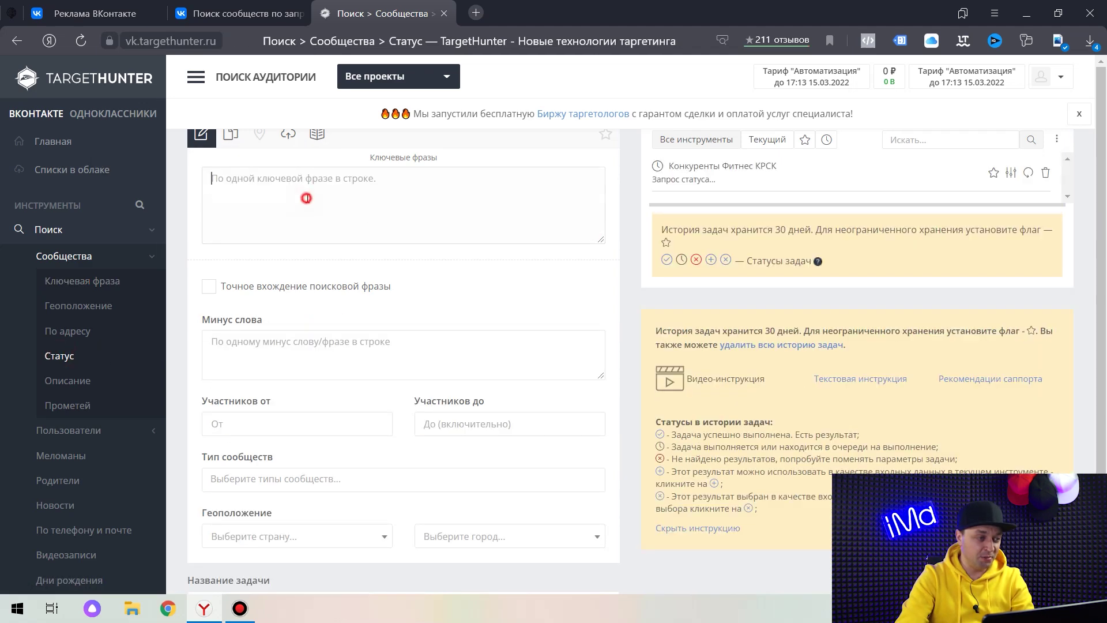
# Run the status search 'Фитнес крск статус' for the fitness phrases with at least 300 members.
pyautogui.click(104, 281)
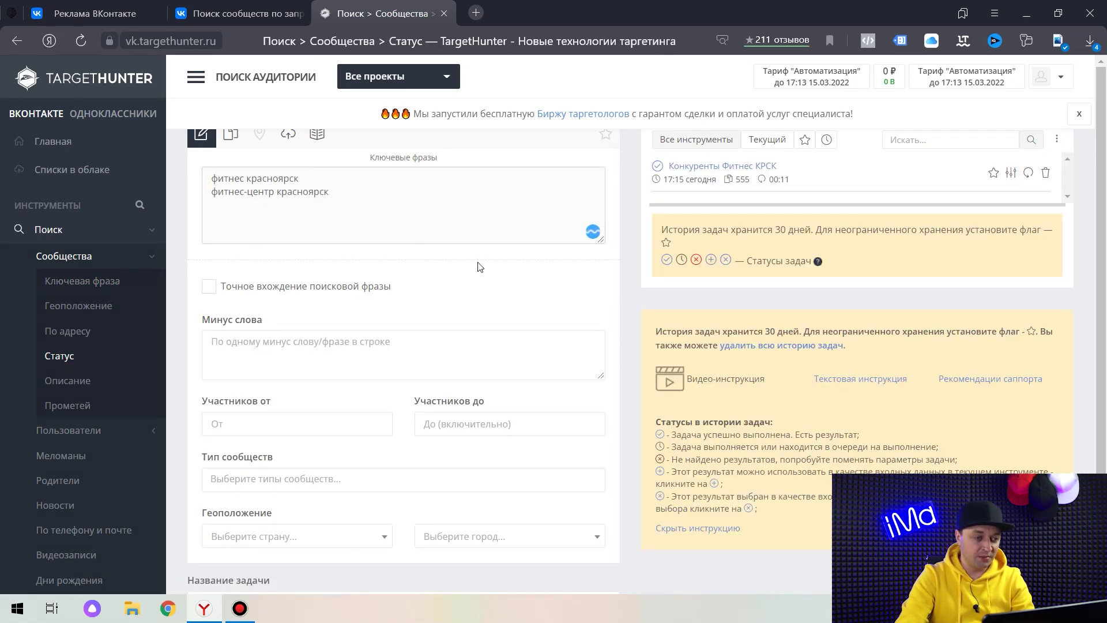
pyautogui.scroll(-2, 490, 254)
pyautogui.click(240, 317)
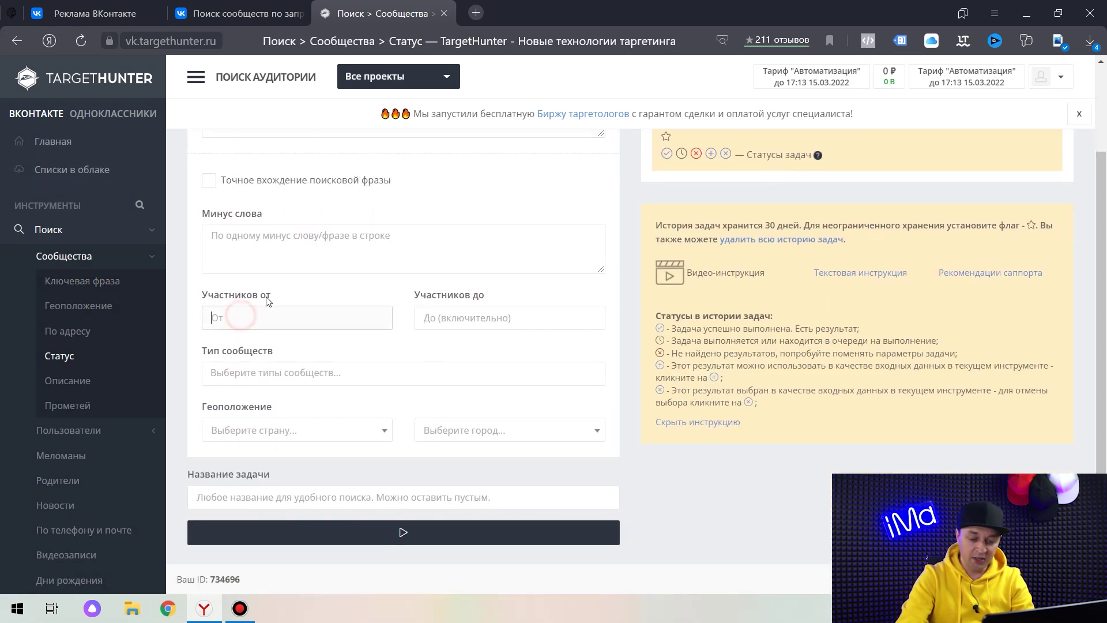
pyautogui.write('300')
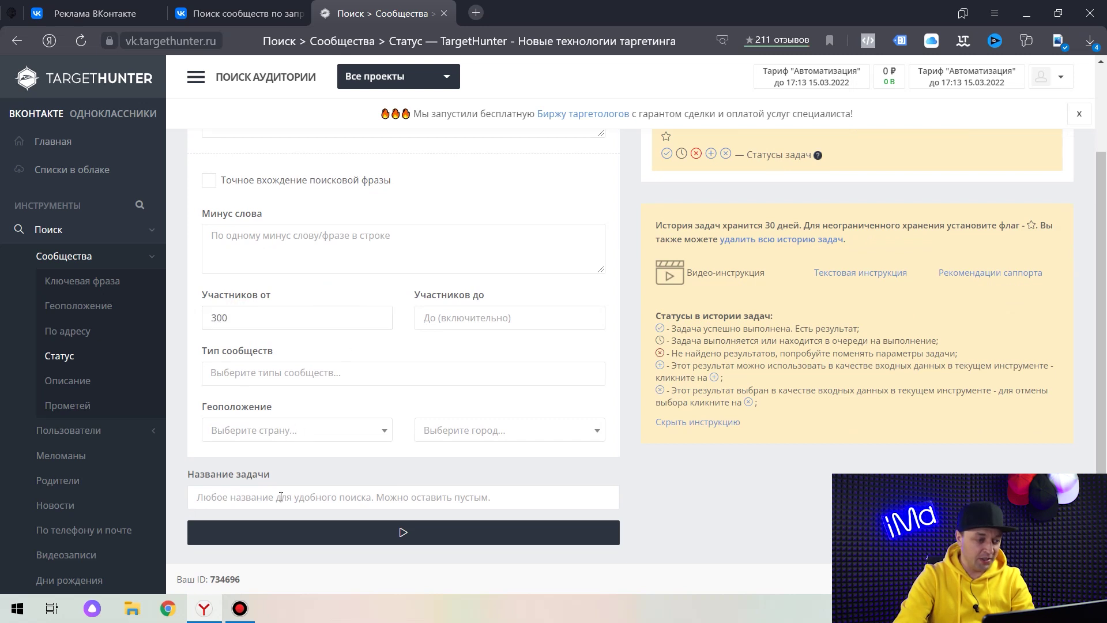
pyautogui.click(281, 496)
pyautogui.write('Фитне')
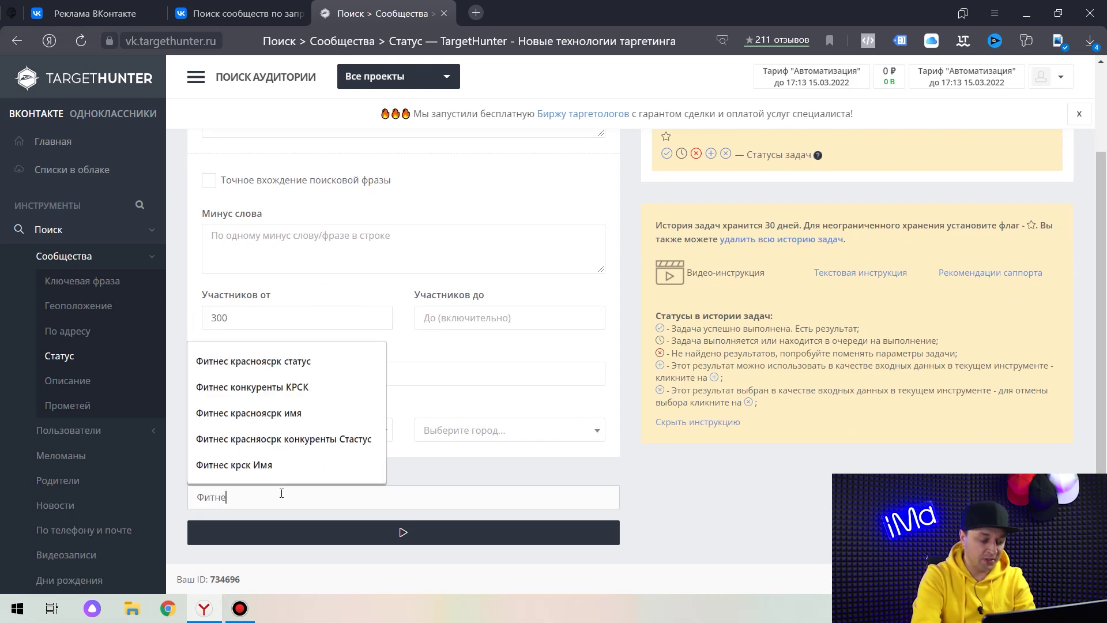
pyautogui.write('с крск с')
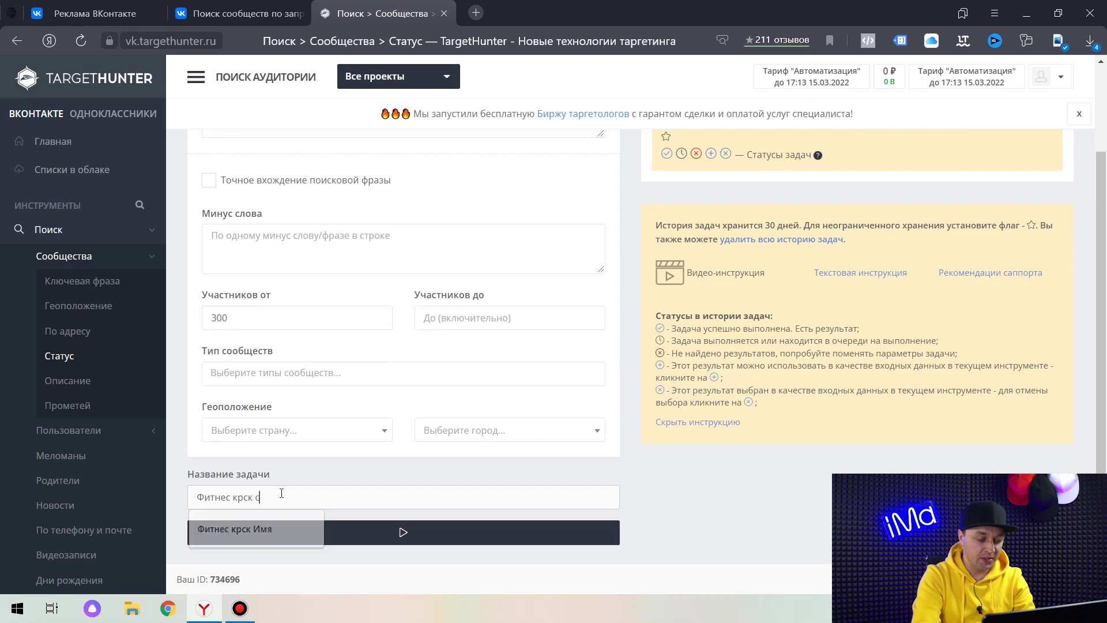
pyautogui.write('татус')
pyautogui.click(281, 532)
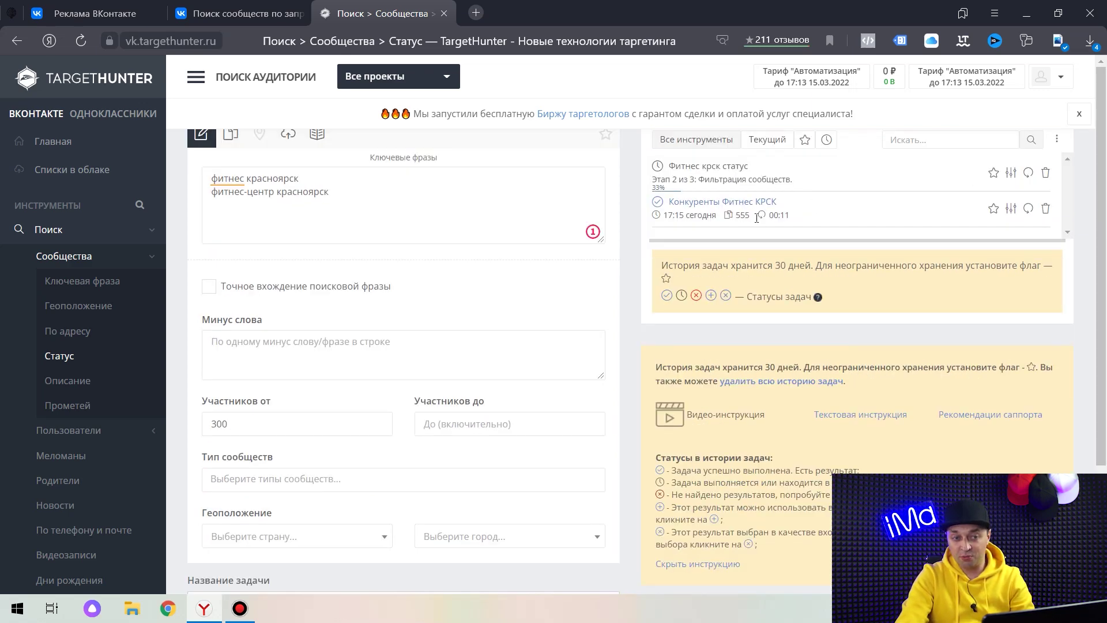
pyautogui.doubleClick(742, 216)
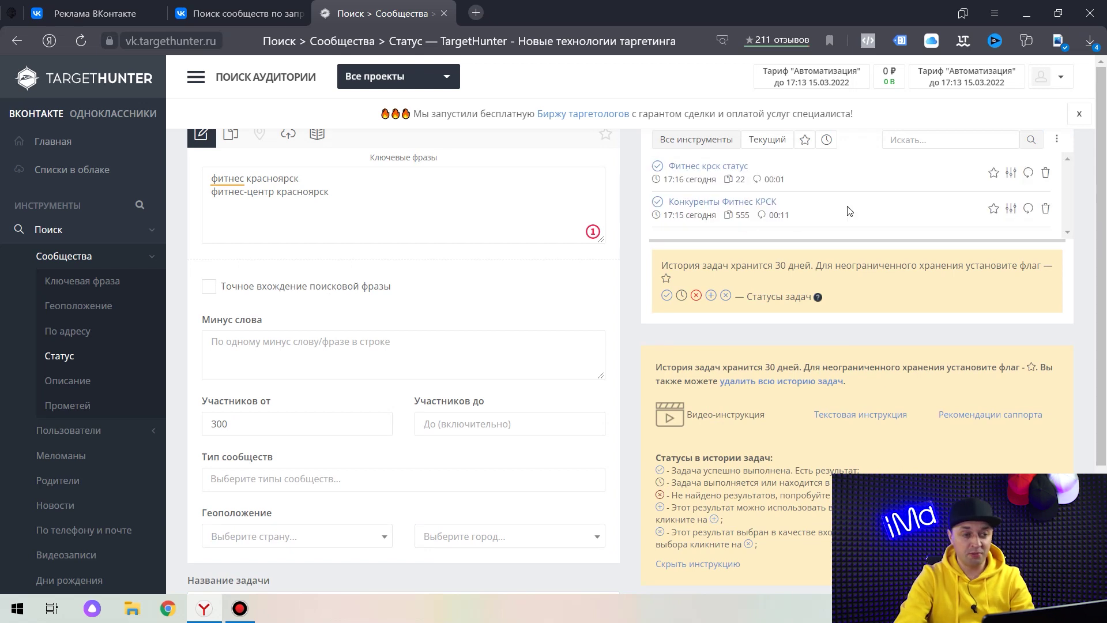
pyautogui.click(75, 229)
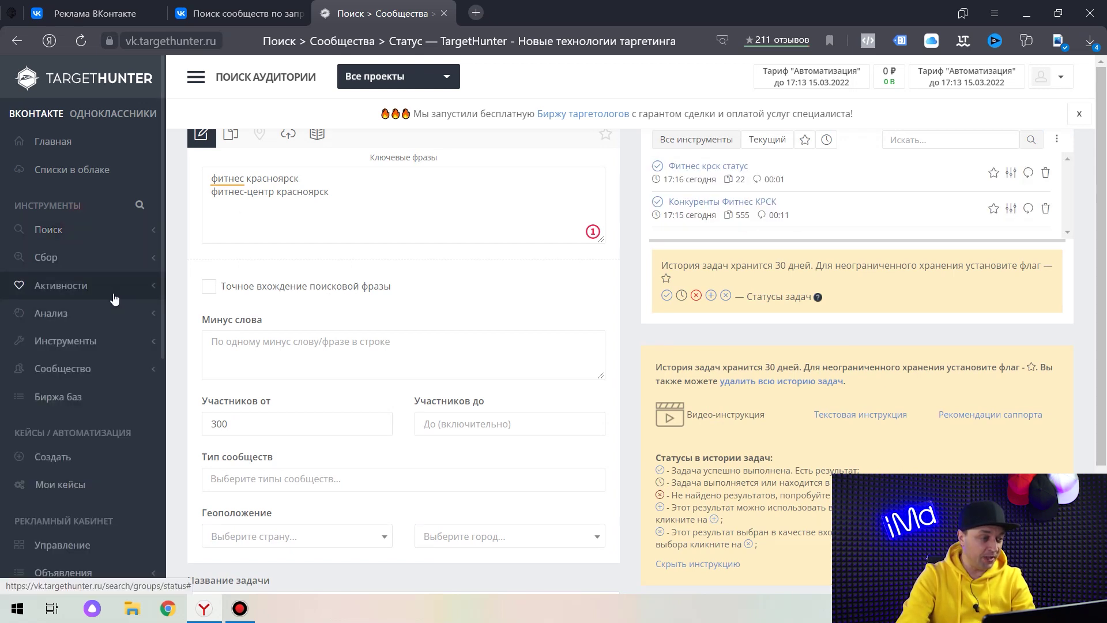
# Open the communities Пересечение баз tool and load the Фитнес крск статус results as list one.
pyautogui.click(109, 341)
pyautogui.click(96, 367)
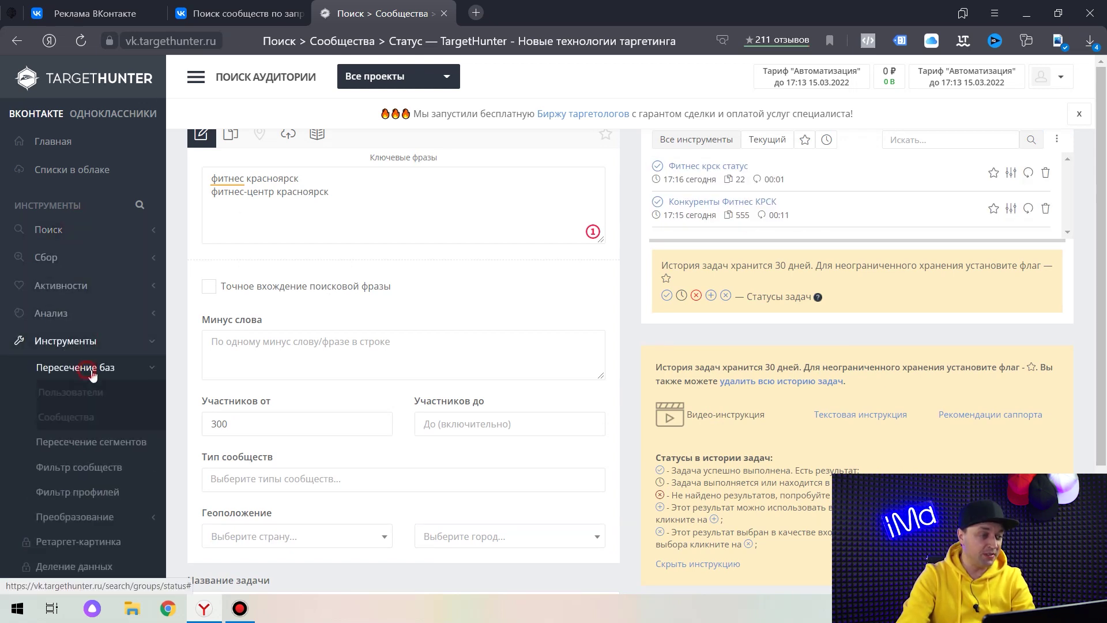
pyautogui.click(96, 416)
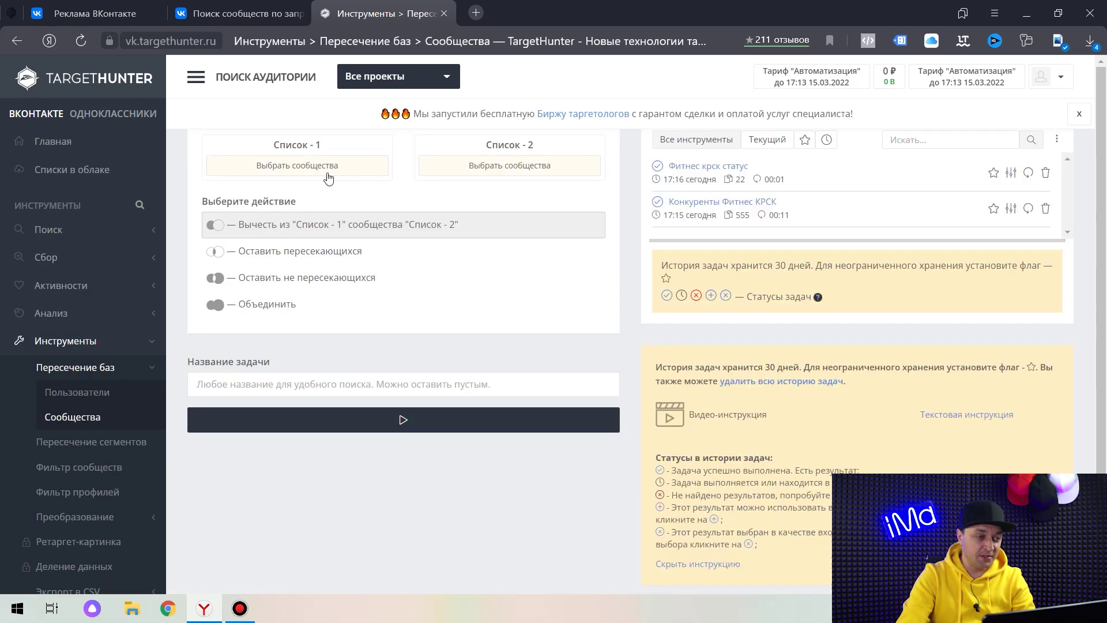
pyautogui.click(327, 171)
pyautogui.click(469, 131)
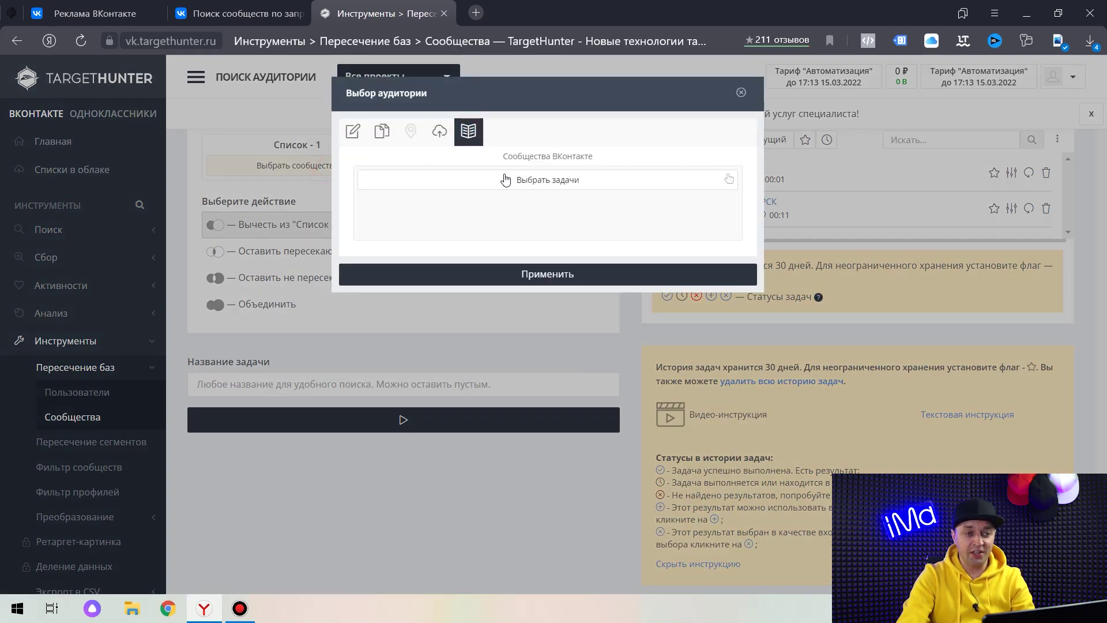
pyautogui.click(554, 178)
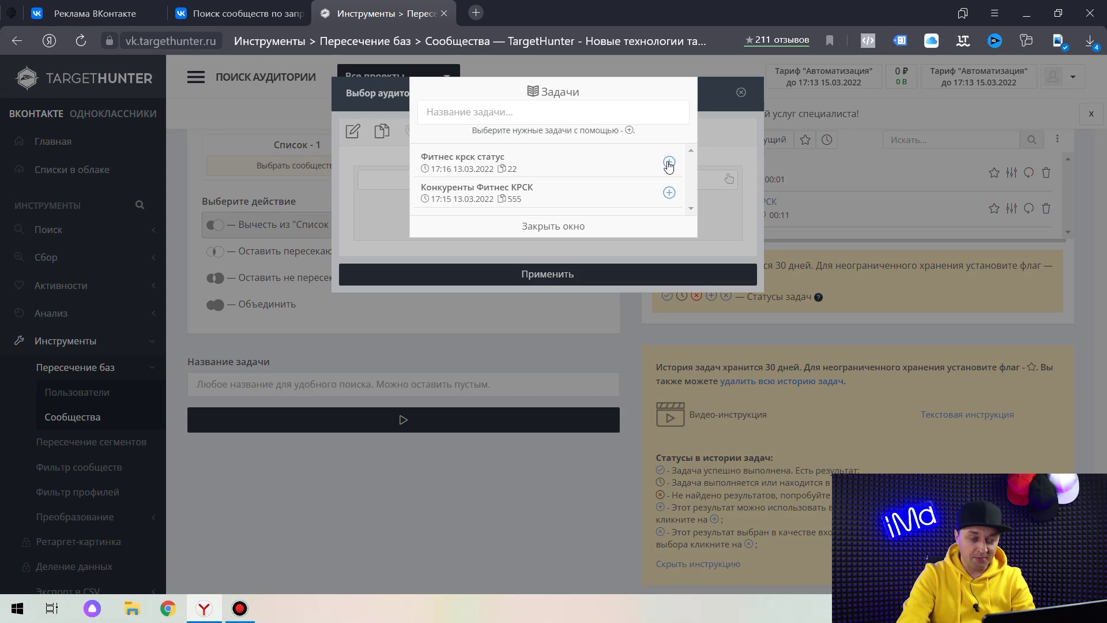
pyautogui.click(669, 162)
pyautogui.click(392, 227)
pyautogui.click(529, 271)
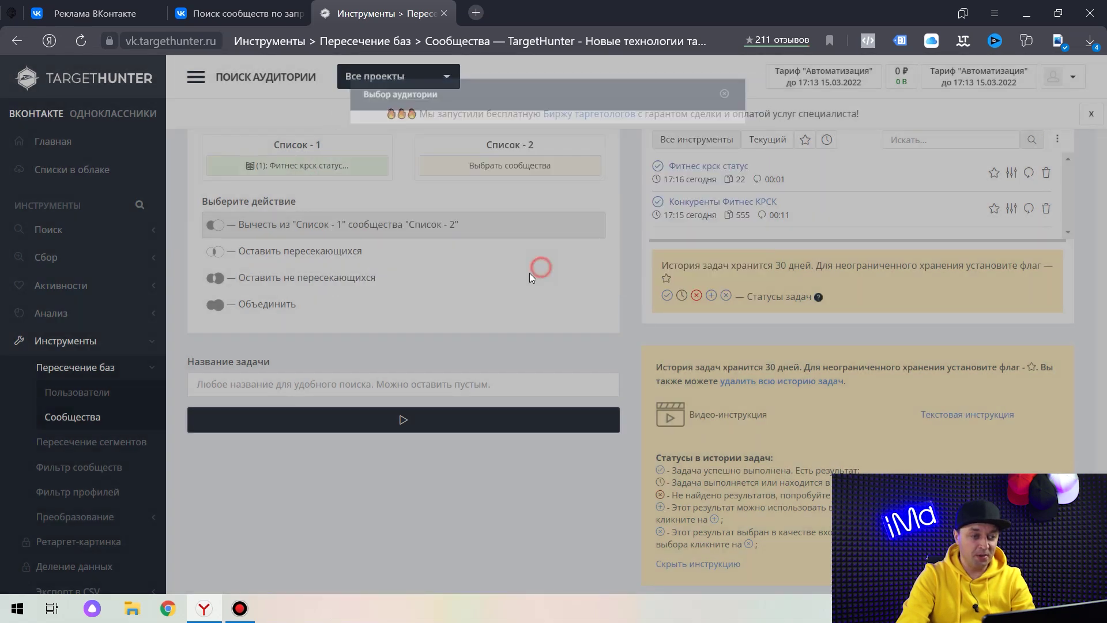
# Add Конкуренты Фитнес КРСК as list two, choose Объединить, and name it 'ВСе конкуренты ФИтнес красноярск'.
pyautogui.click(509, 166)
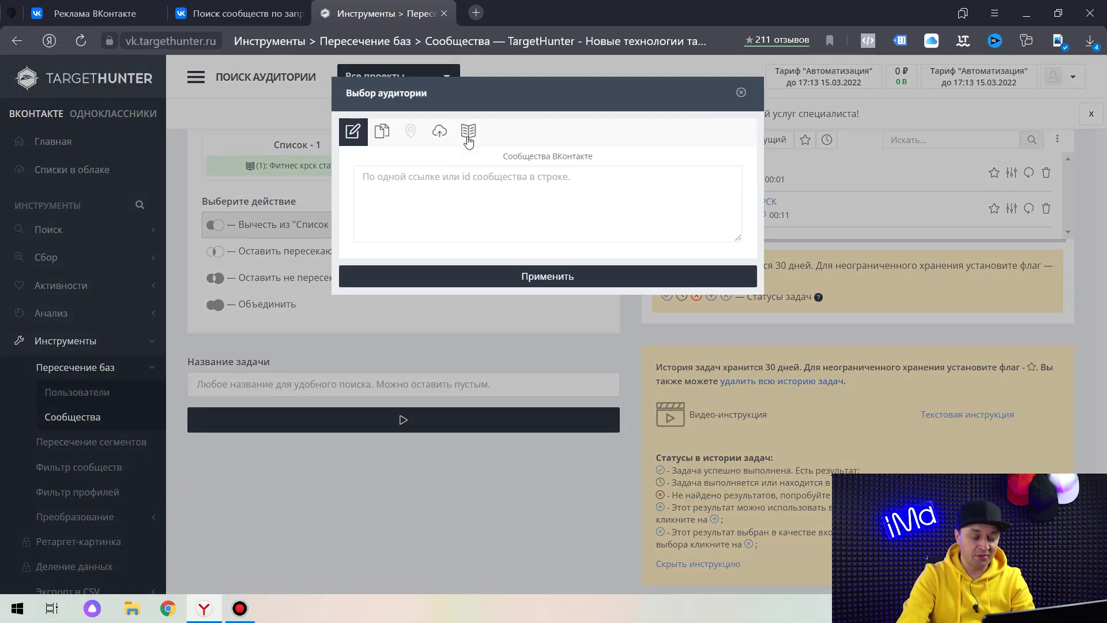
pyautogui.click(468, 132)
pyautogui.click(554, 179)
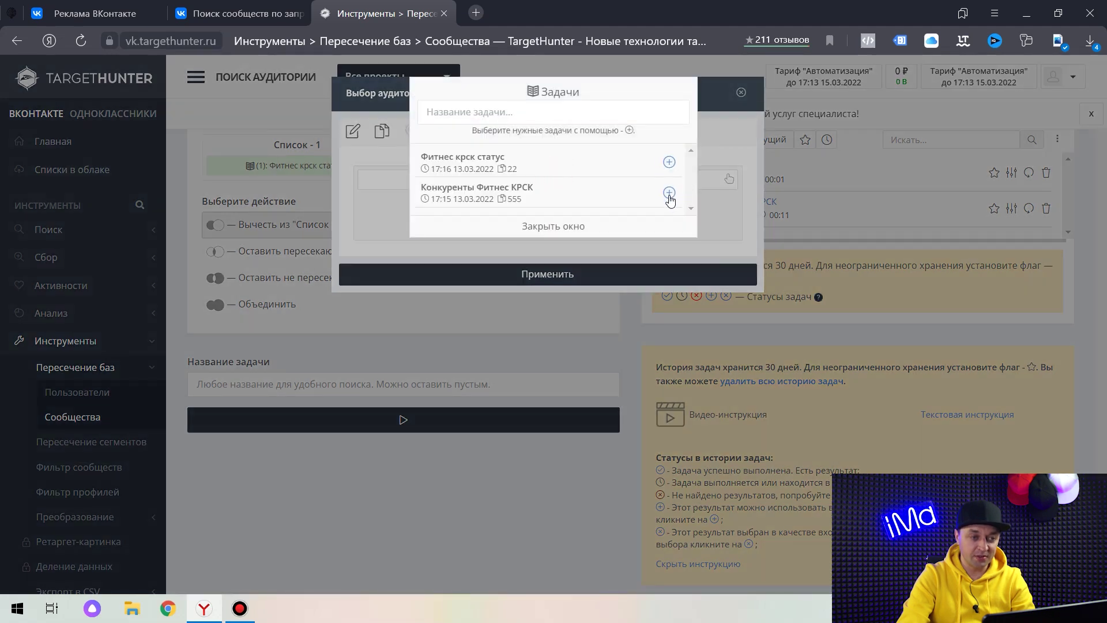
pyautogui.click(669, 192)
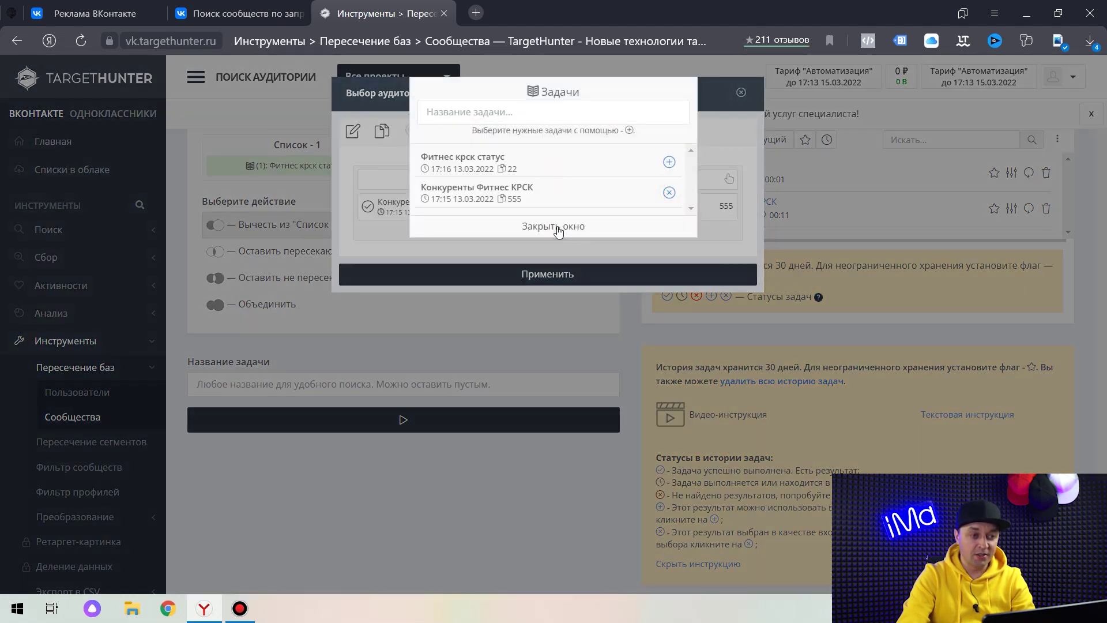
pyautogui.click(556, 226)
pyautogui.click(547, 274)
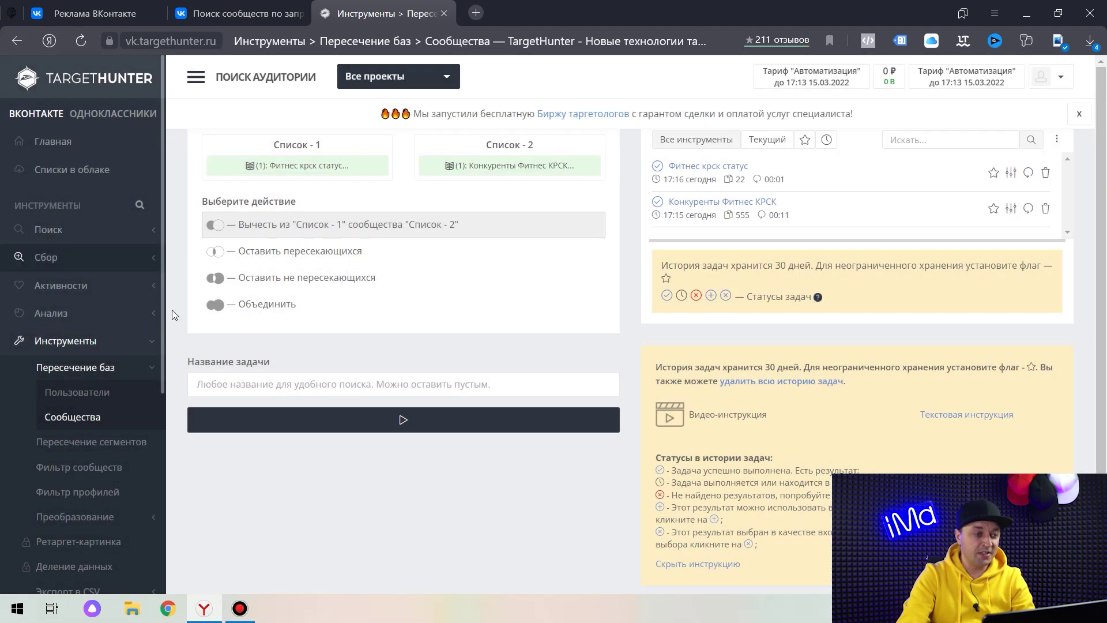
pyautogui.click(258, 306)
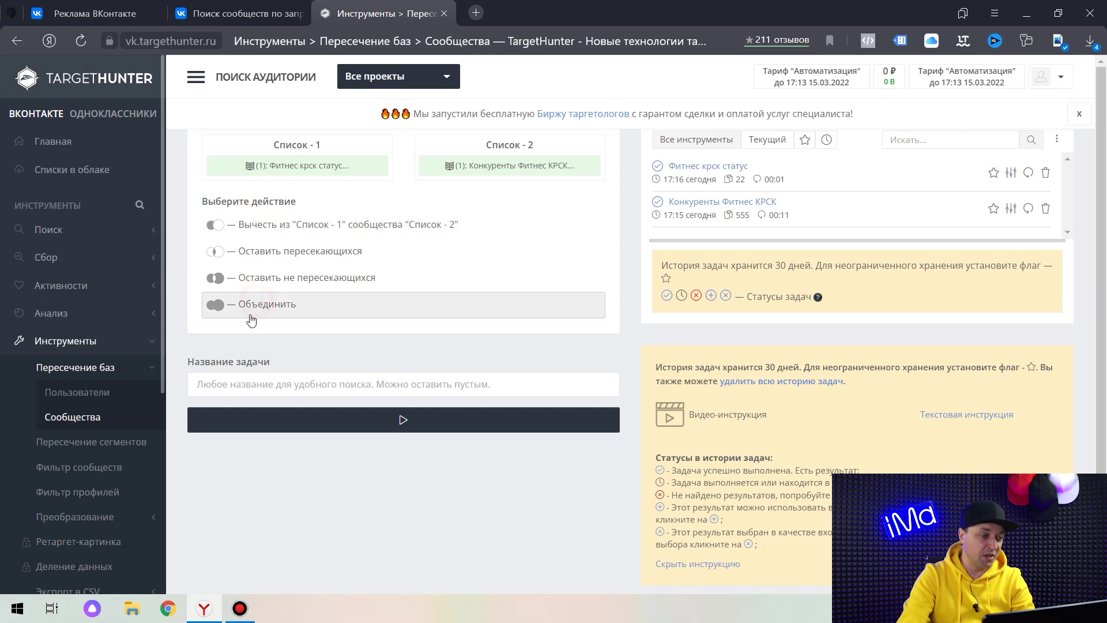
pyautogui.click(243, 383)
pyautogui.write('ВСе к')
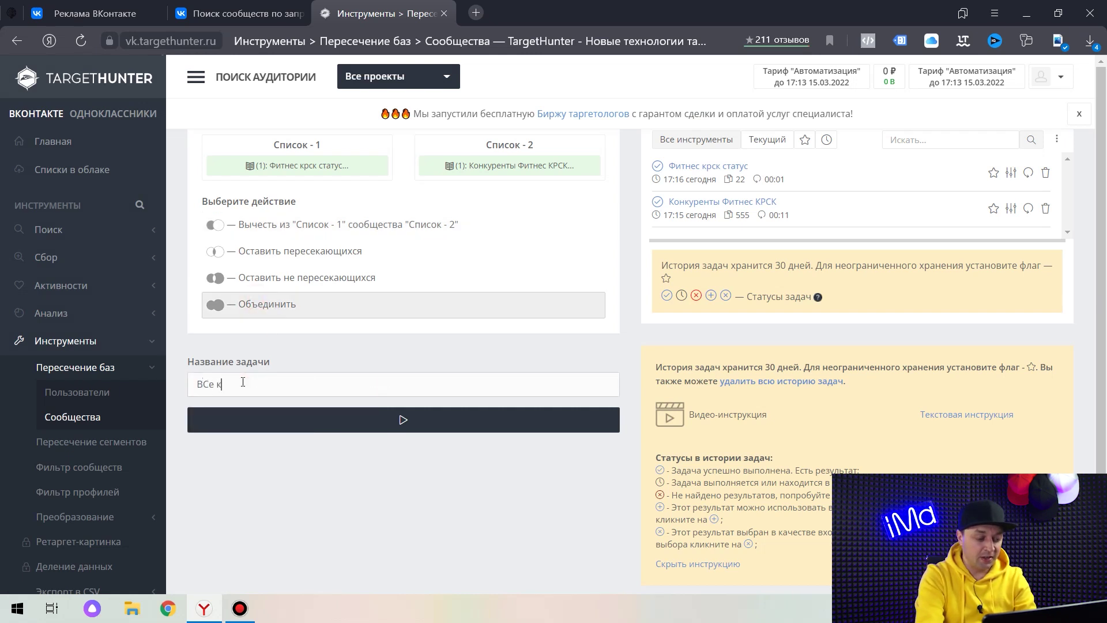
pyautogui.write('онкуренты ФИ')
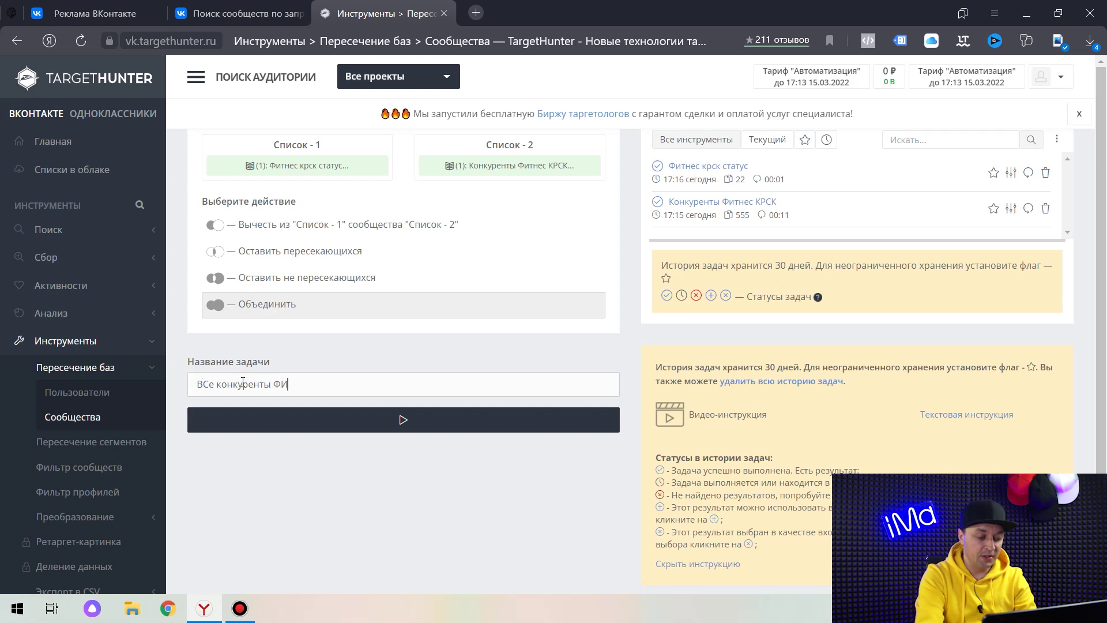
pyautogui.write('тнес')
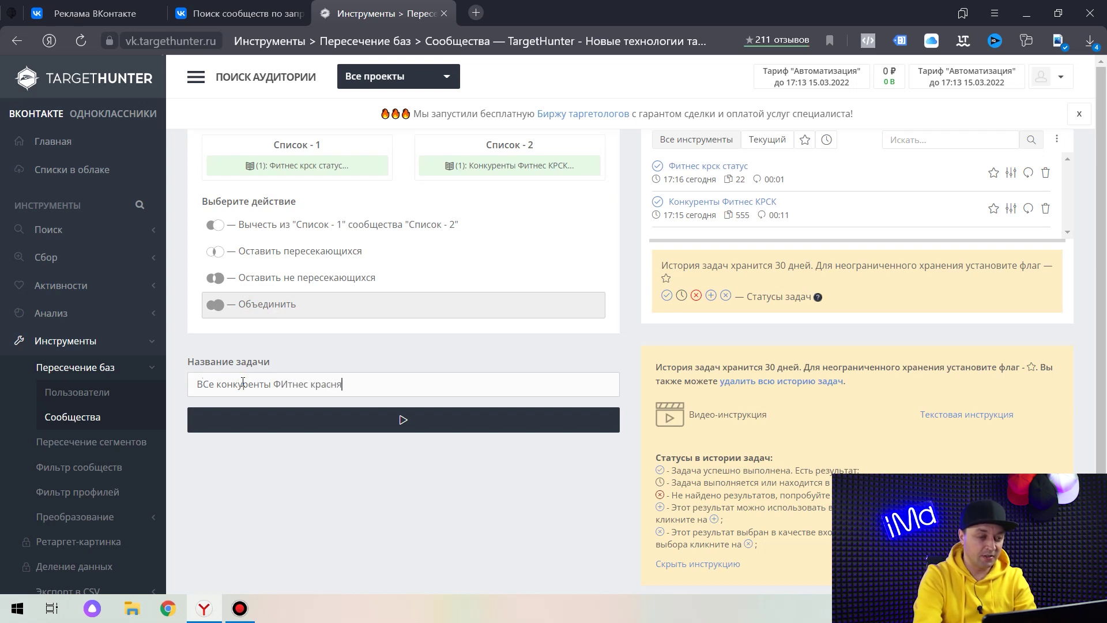
pyautogui.write(' красноярс')
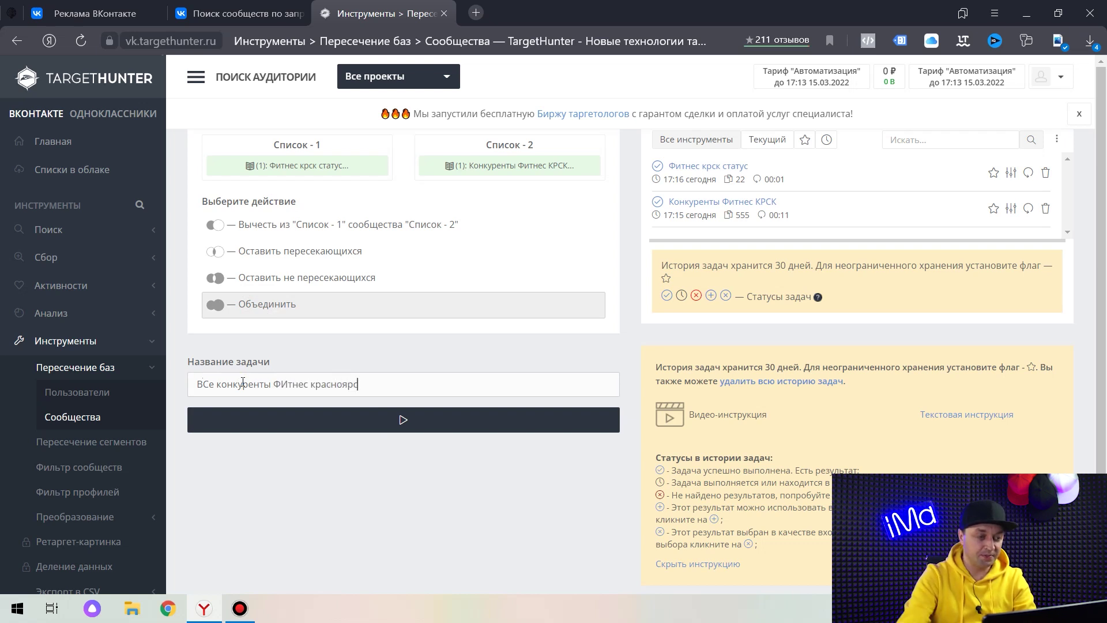
pyautogui.write('к')
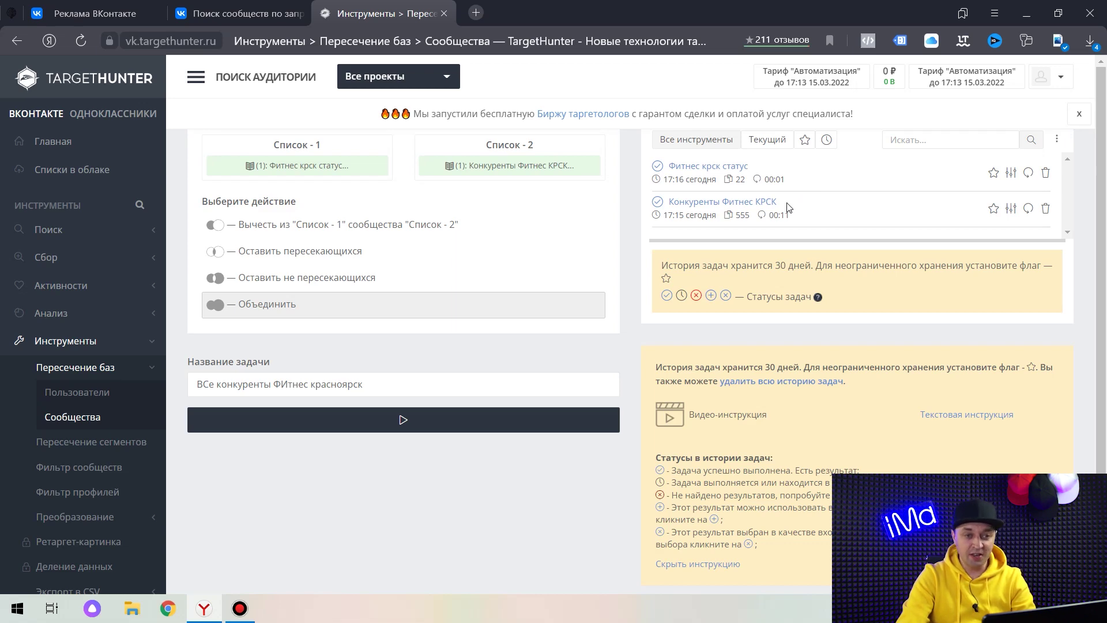
# Open the NRGym фитнес-клуб Красноярск community in VK and select its name and tagline ЭНЕРГИЯ ТВОЕГО УСПЕХА.
pyautogui.click(288, 13)
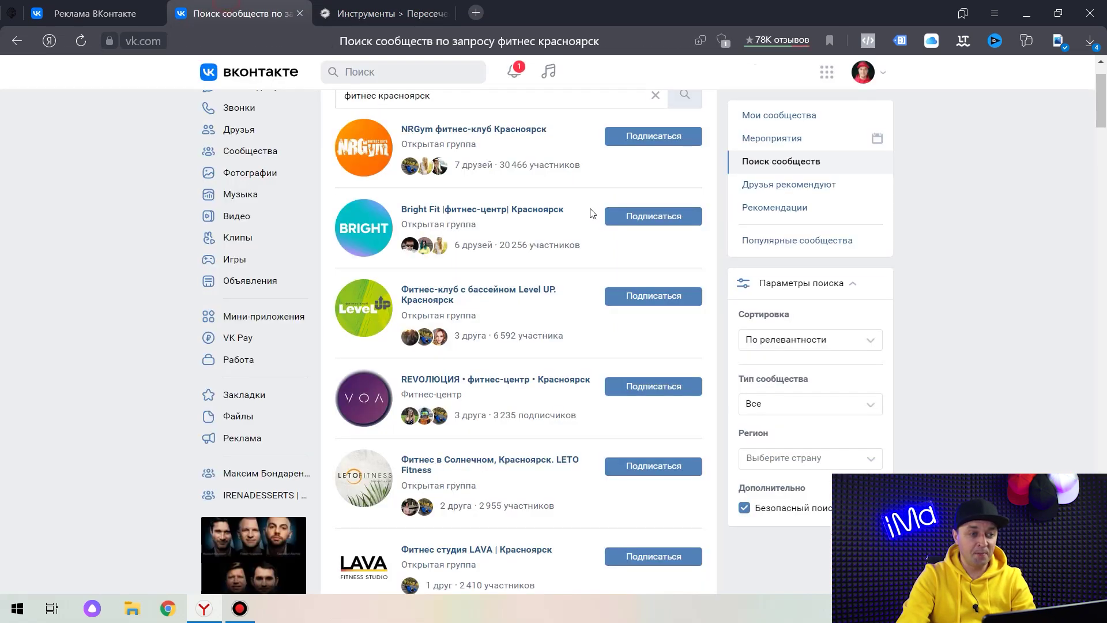
pyautogui.click(497, 201)
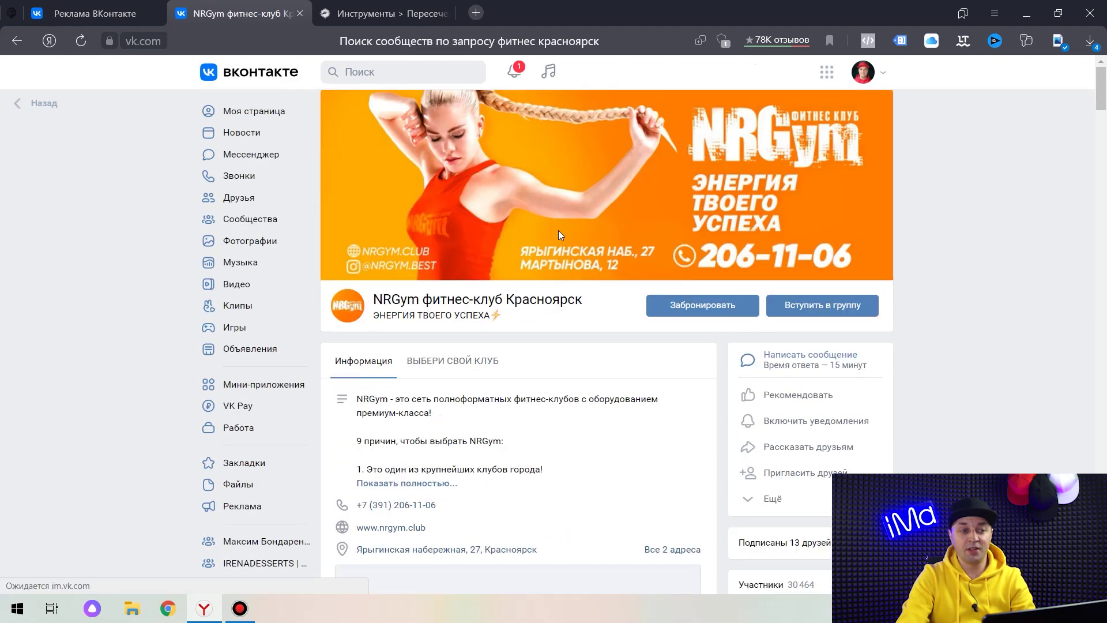
pyautogui.moveTo(584, 300); pyautogui.dragTo(369, 299)
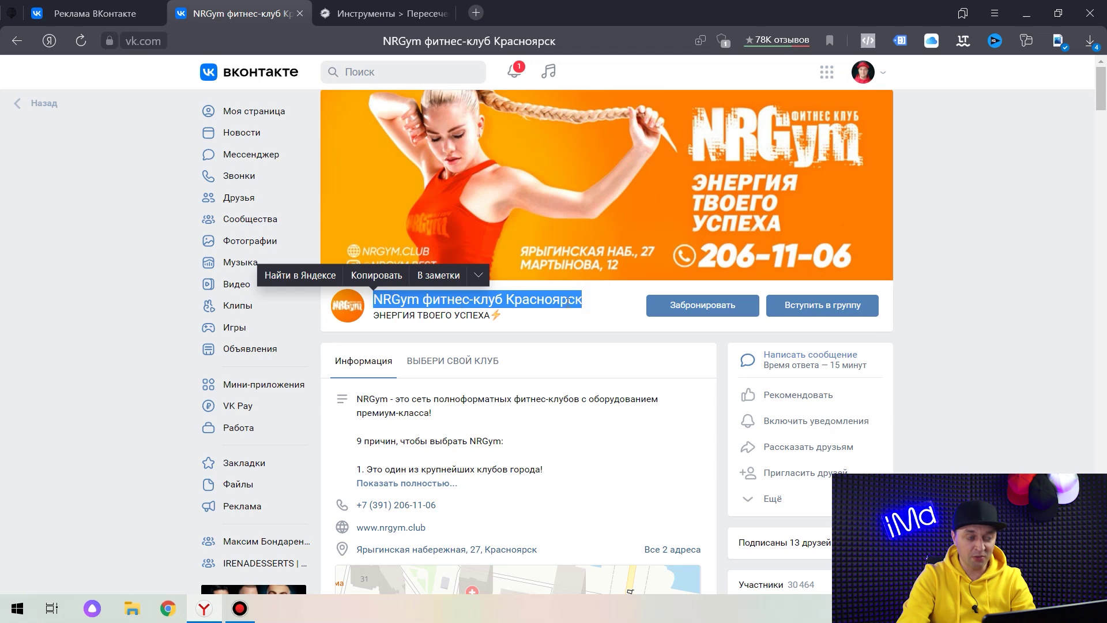
pyautogui.click(335, 13)
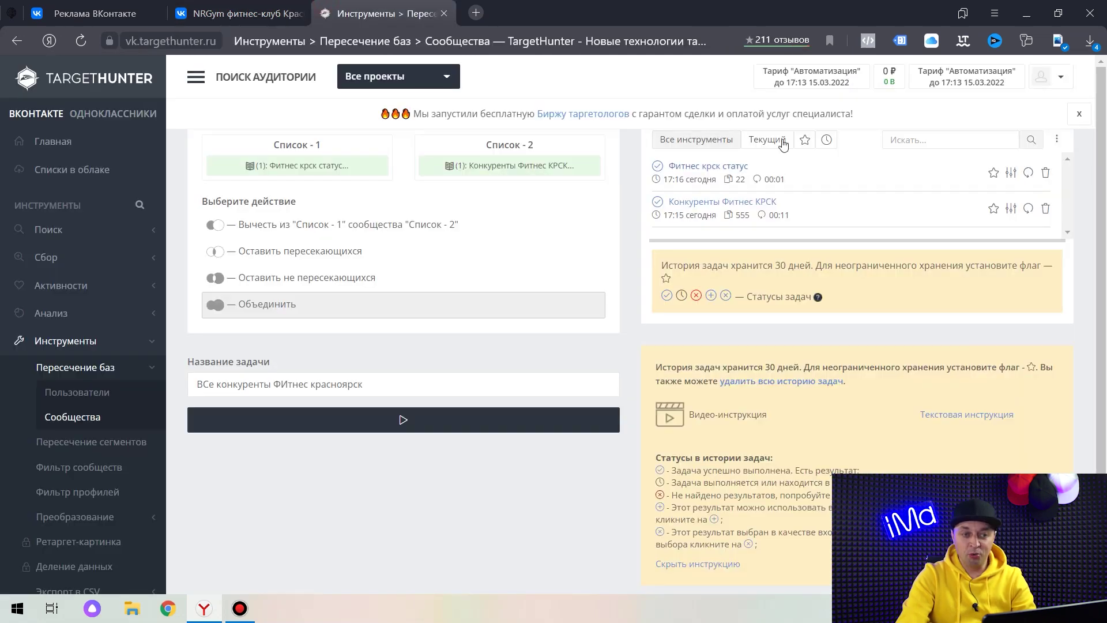
pyautogui.click(201, 9)
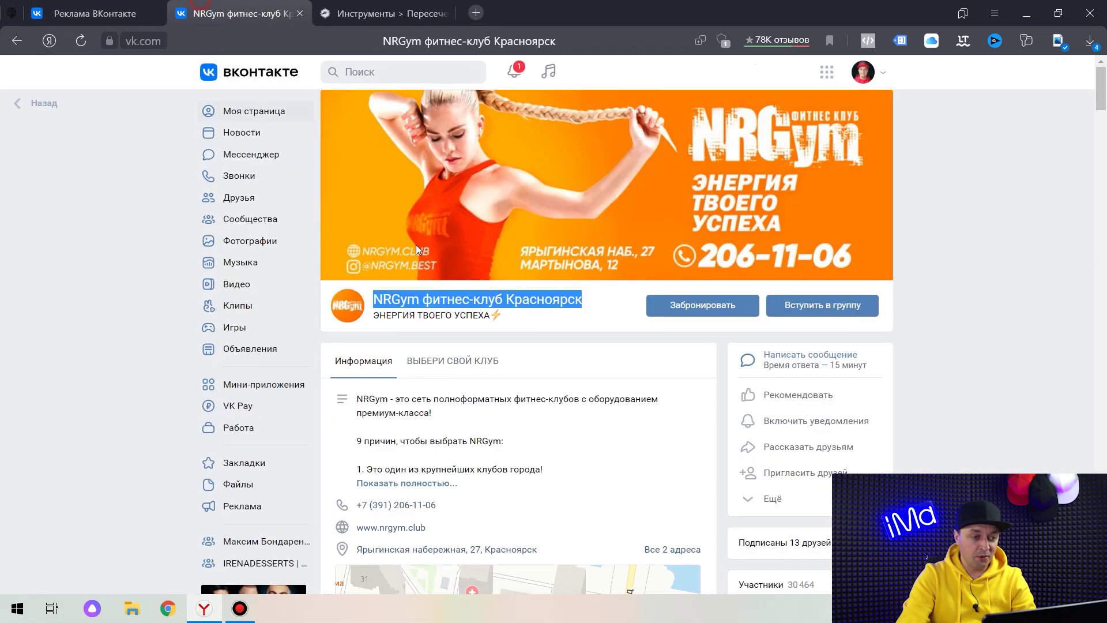
pyautogui.click(535, 318)
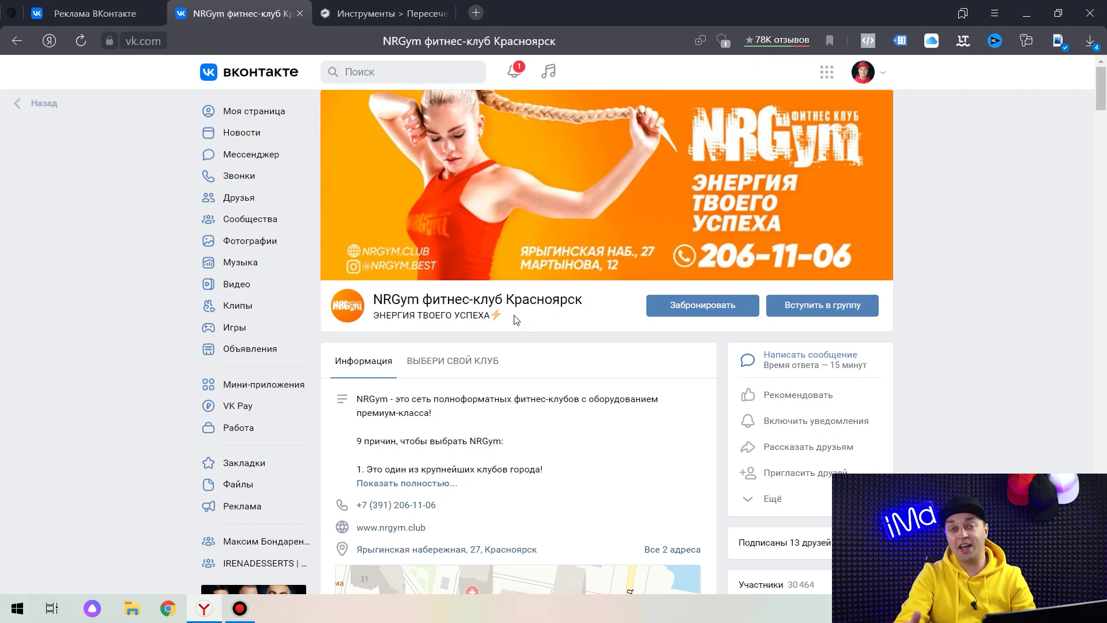
pyautogui.moveTo(516, 320); pyautogui.dragTo(493, 317)
pyautogui.click(623, 314)
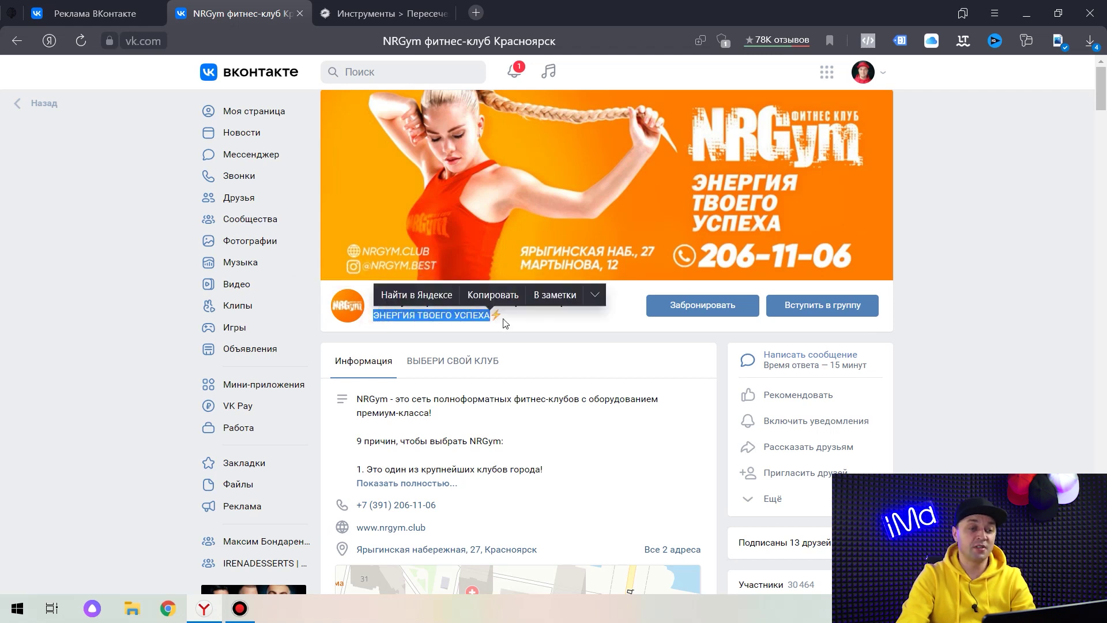
pyautogui.click(585, 327)
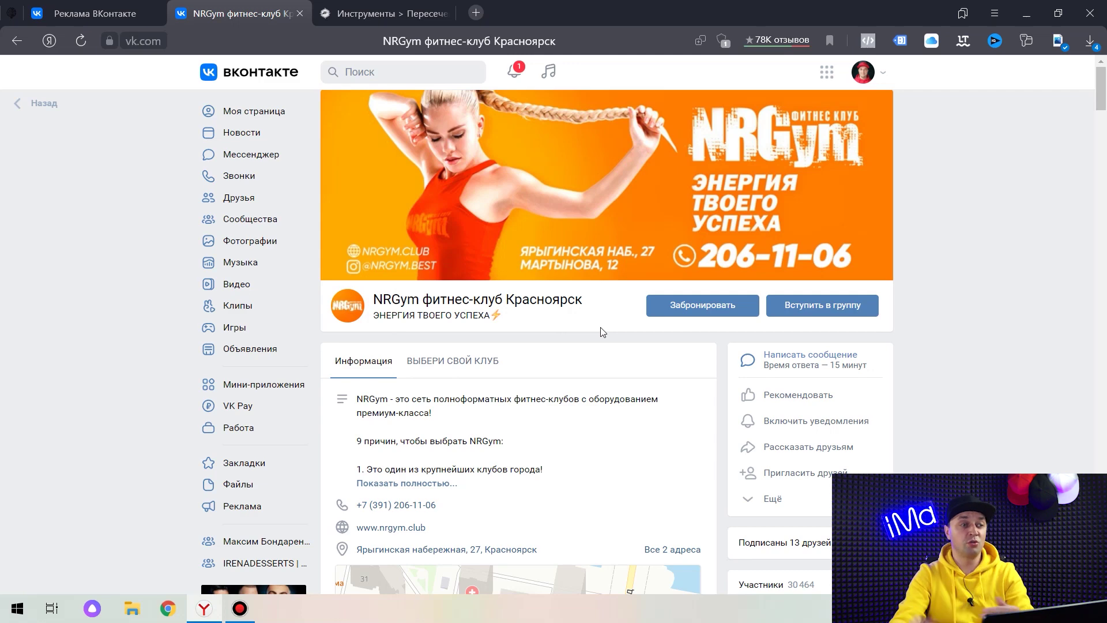
pyautogui.hotkey('ctrl', 'Tab')
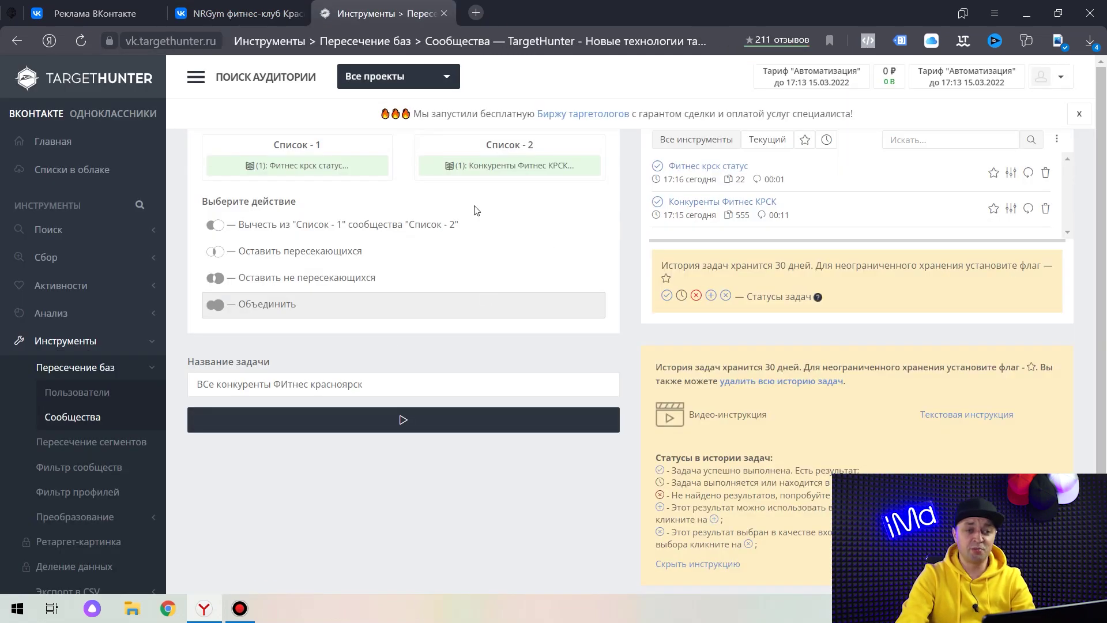
# Run the merge and show its results sorted by members, filtered to 500+ members with avatars.
pyautogui.click(417, 421)
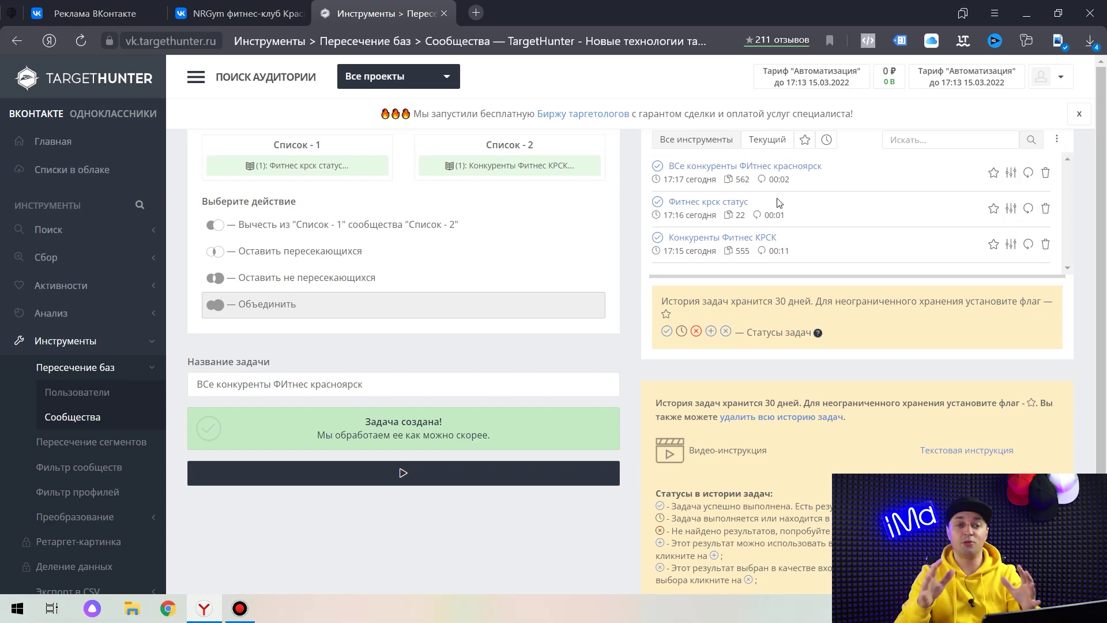
pyautogui.click(814, 168)
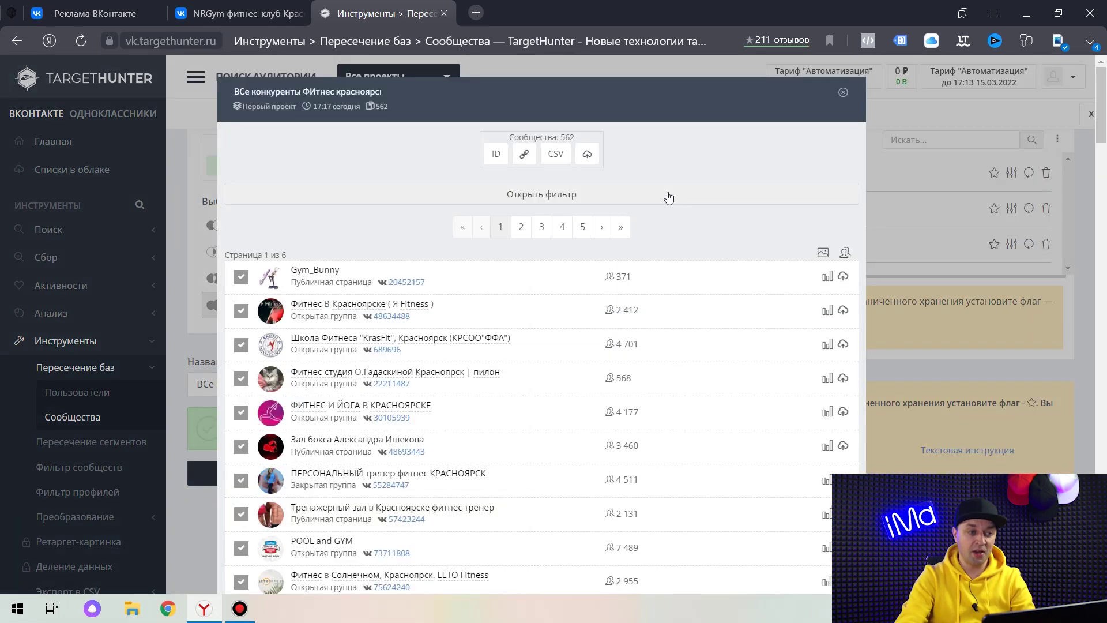
pyautogui.click(845, 251)
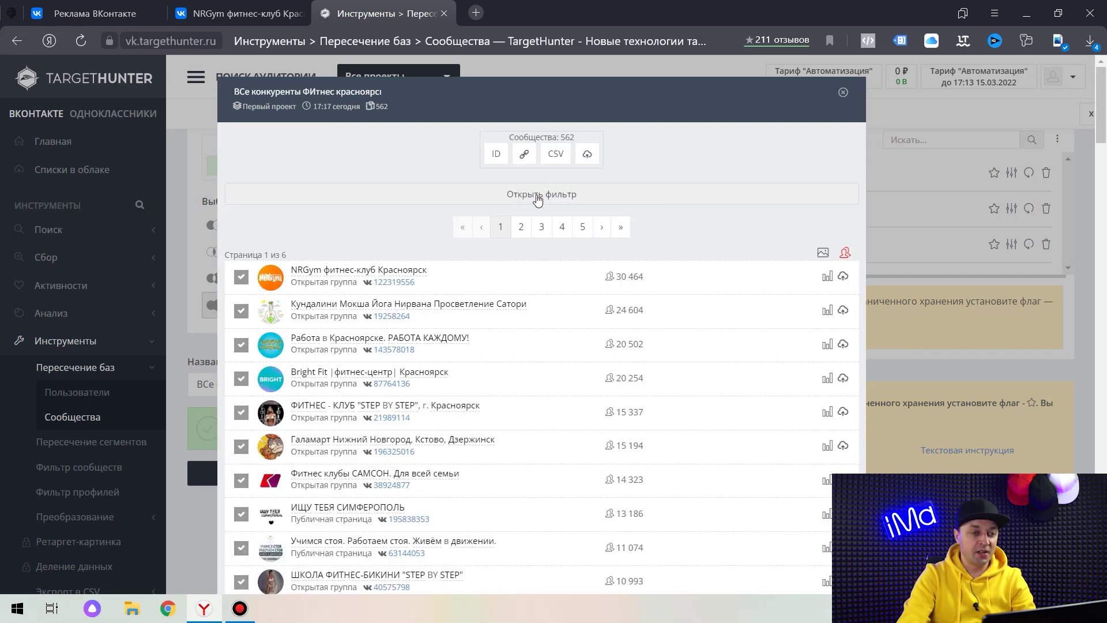
pyautogui.click(561, 196)
pyautogui.click(286, 240)
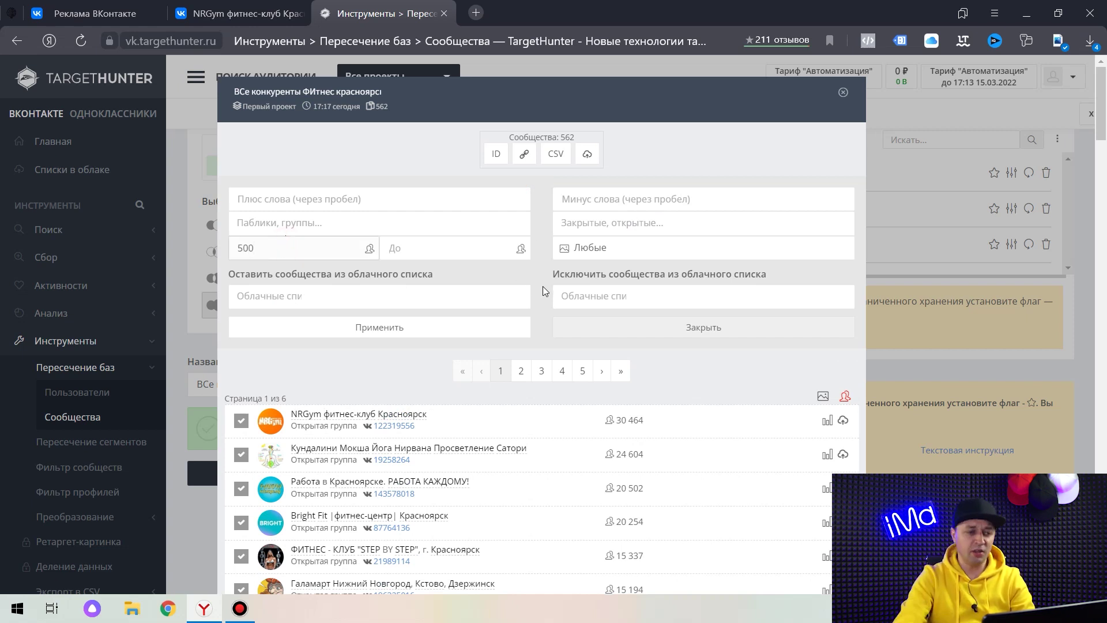
pyautogui.click(614, 248)
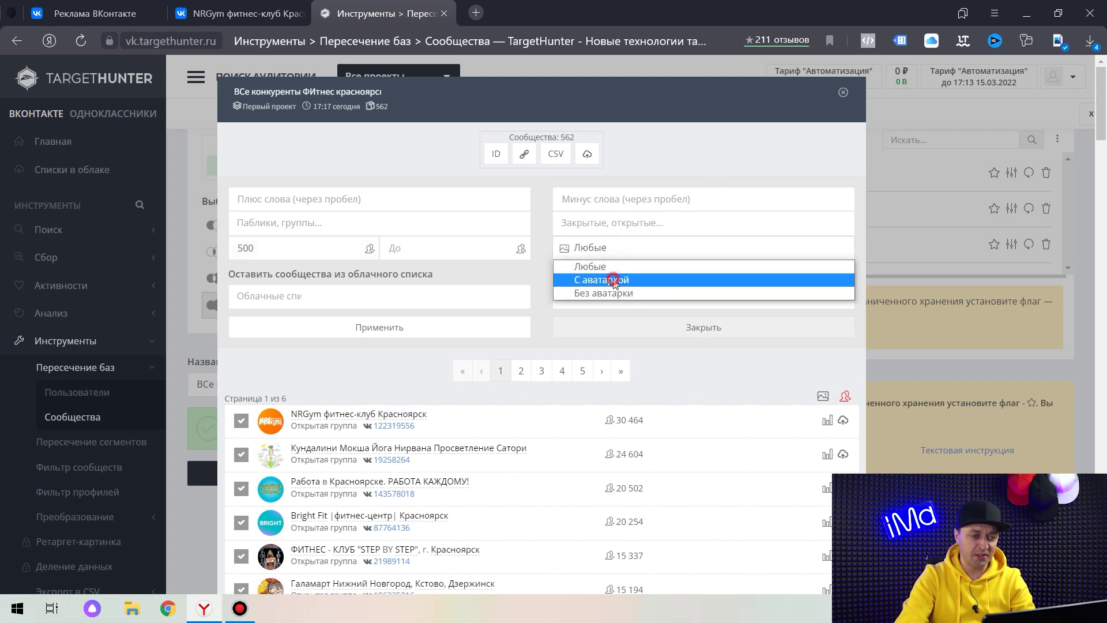
pyautogui.click(615, 281)
pyautogui.click(401, 330)
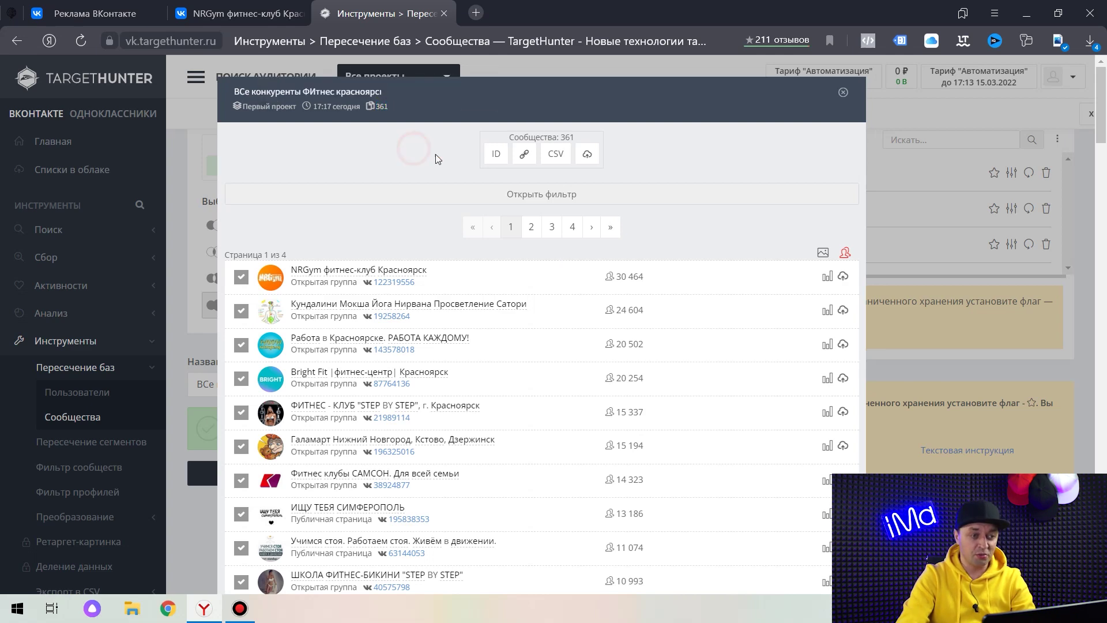
# Add the dating community's title words as minus-words.
pyautogui.scroll(-3, 439, 150)
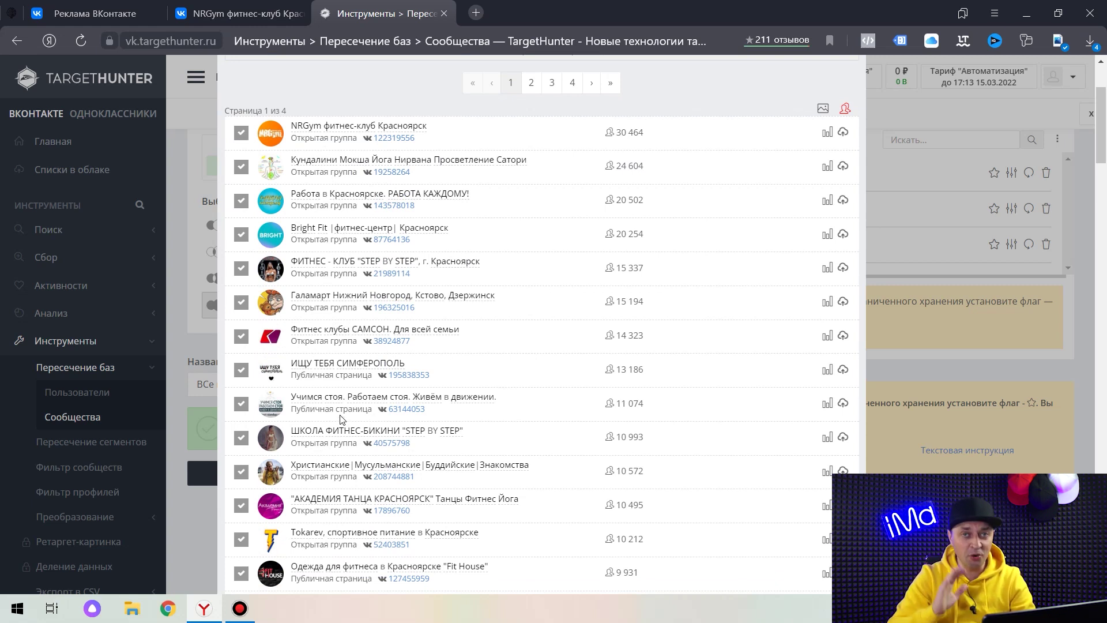
pyautogui.scroll(-3, 383, 404)
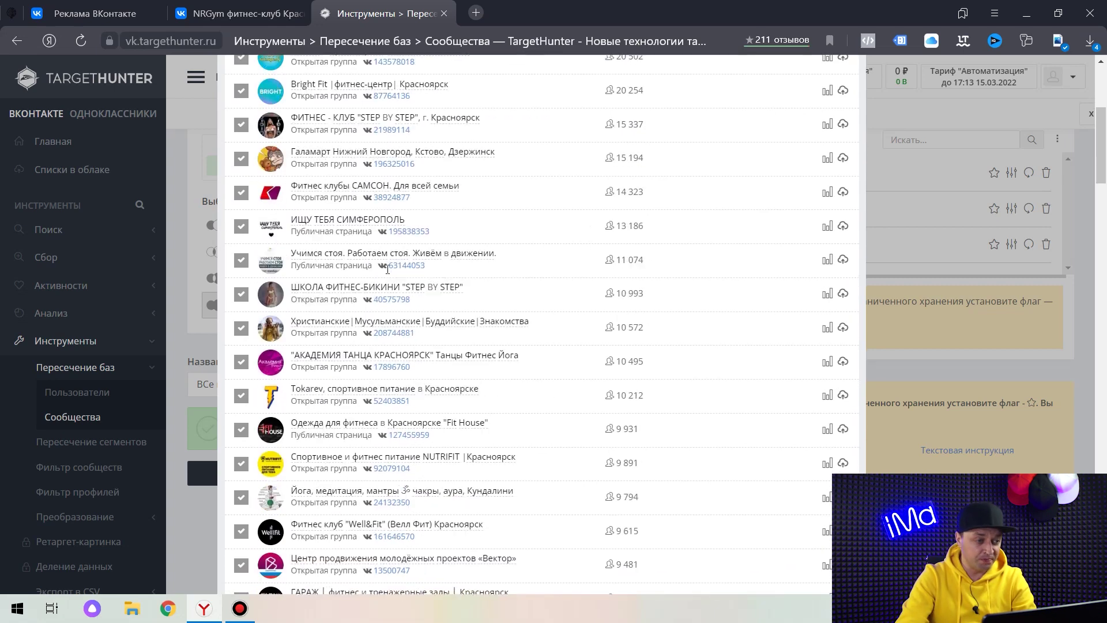
pyautogui.scroll(-1, 383, 299)
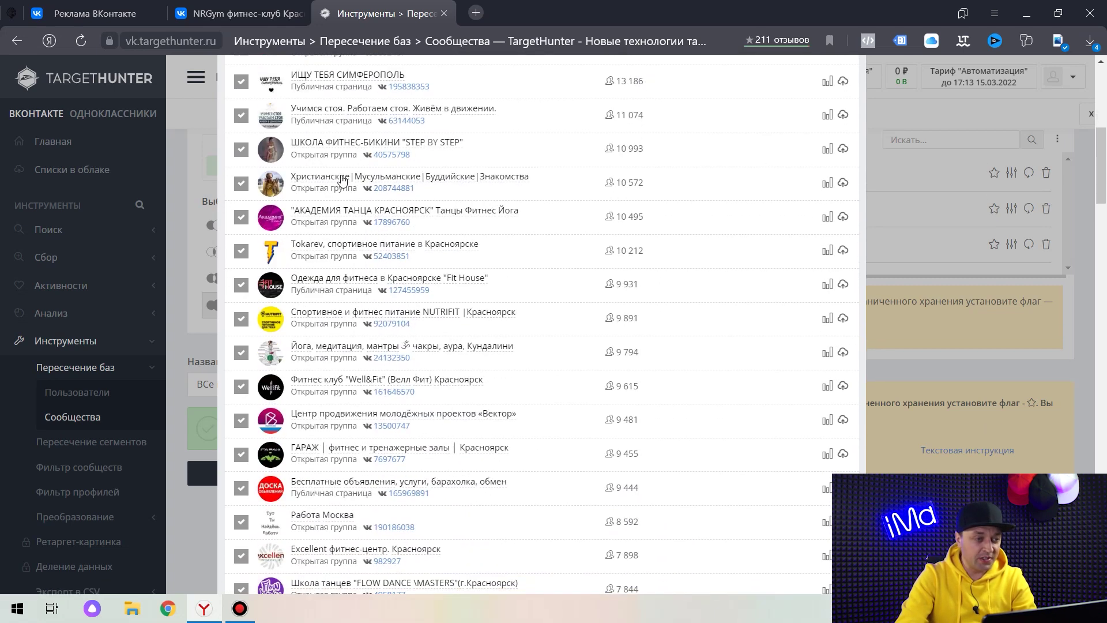
pyautogui.moveTo(339, 180); pyautogui.dragTo(533, 179)
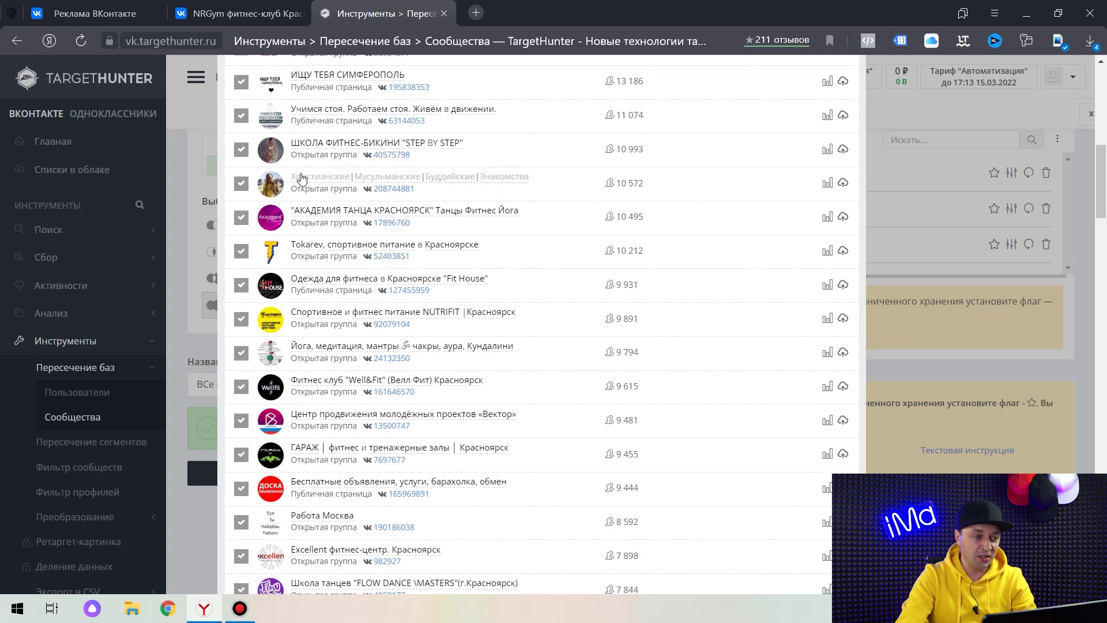
pyautogui.scroll(10, 669, 237)
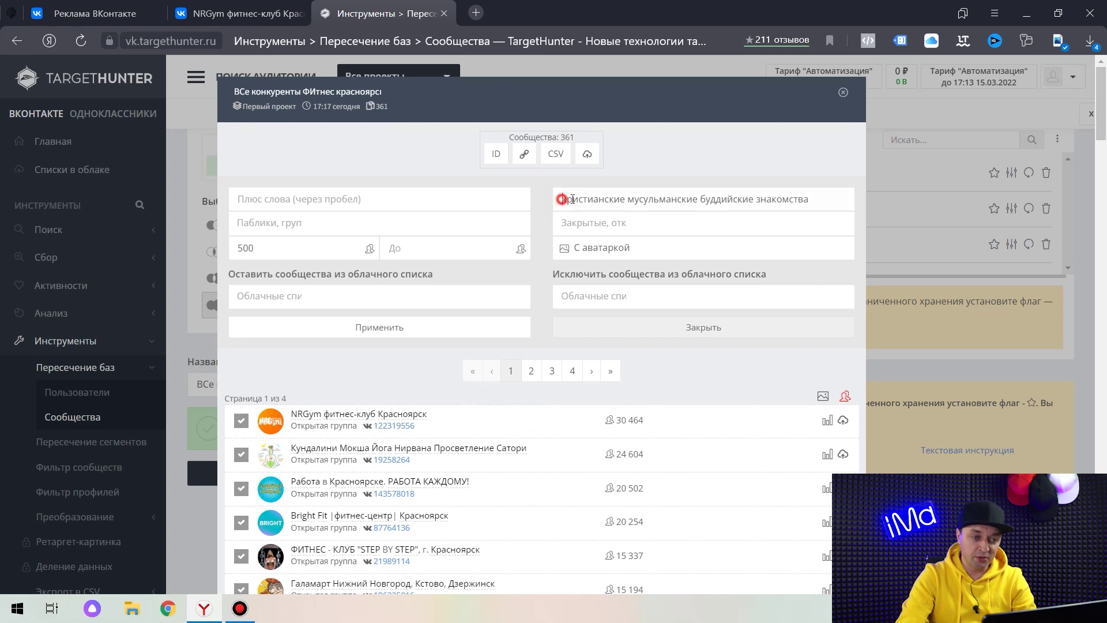
pyautogui.moveTo(561, 199); pyautogui.dragTo(706, 199)
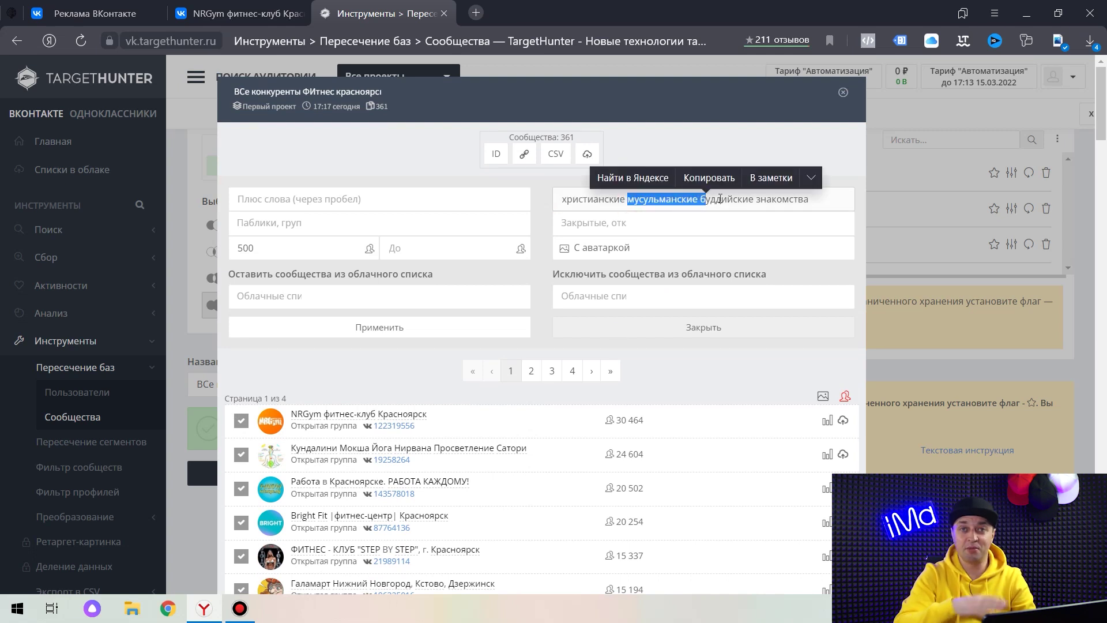
pyautogui.scroll(-10, 358, 219)
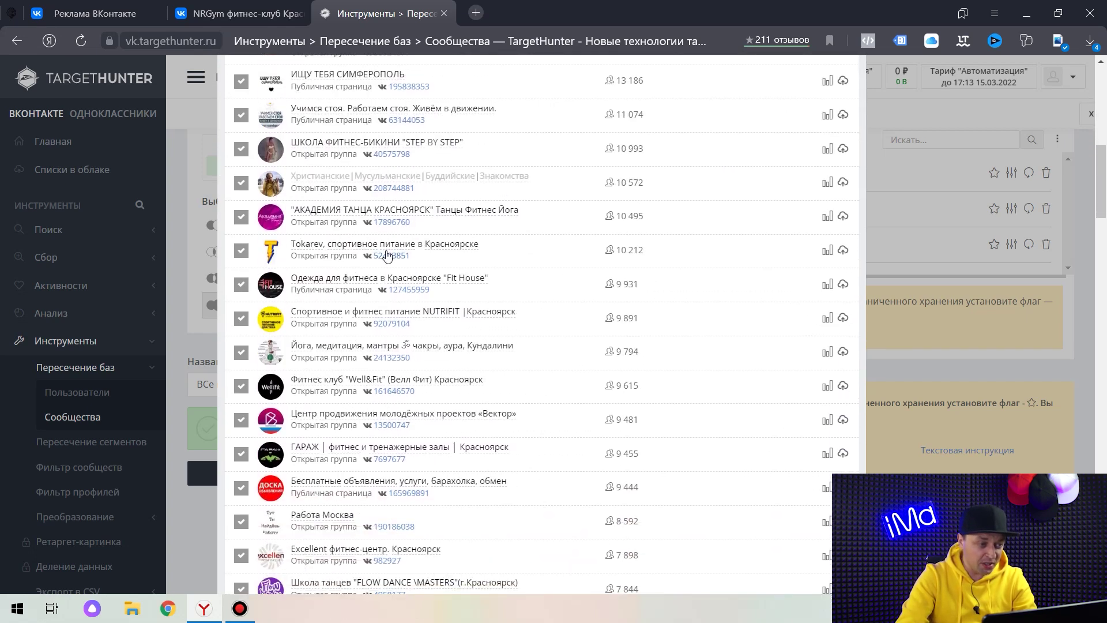
pyautogui.scroll(-3, 372, 254)
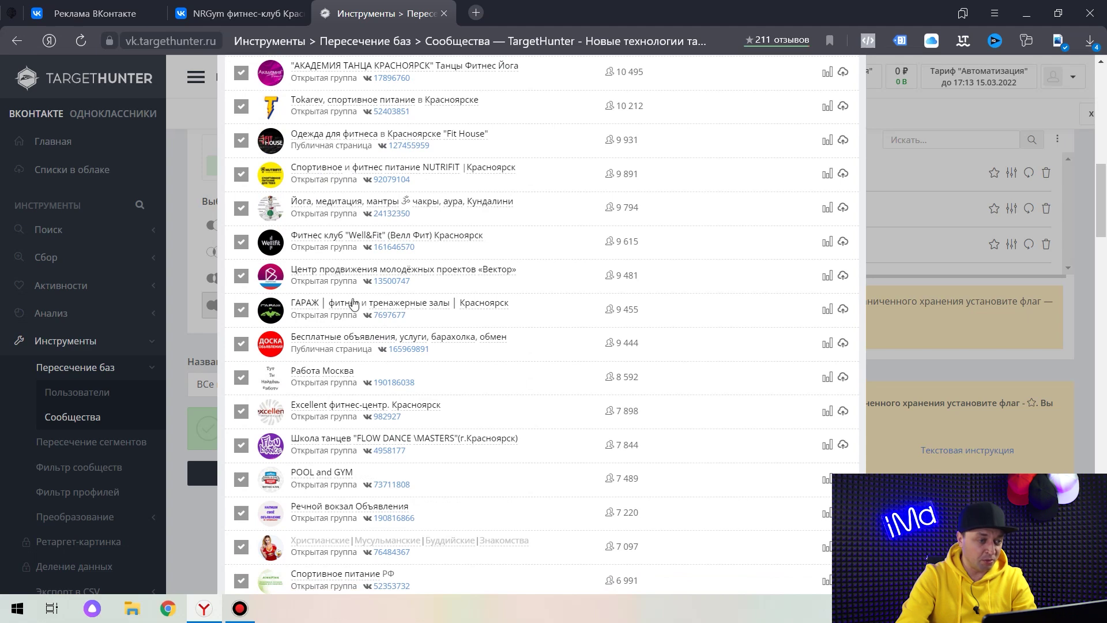
pyautogui.scroll(-3, 380, 229)
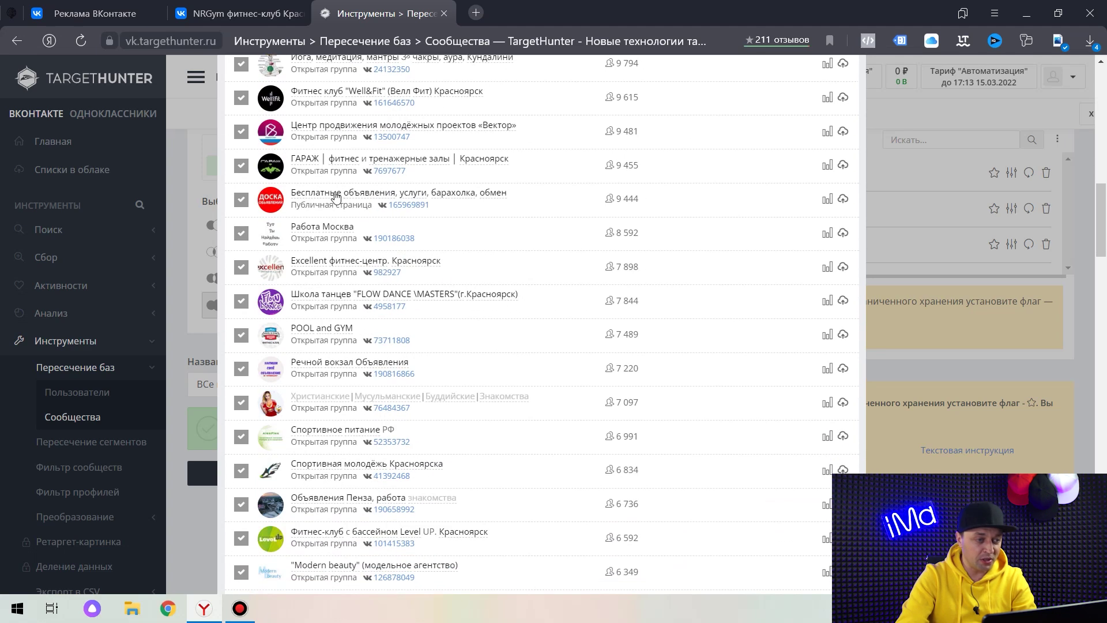
# Exclude the words Бесплатные, объявления, барахолка, обмен, Работа and Москва.
pyautogui.click(331, 194)
pyautogui.click(371, 193)
pyautogui.click(465, 192)
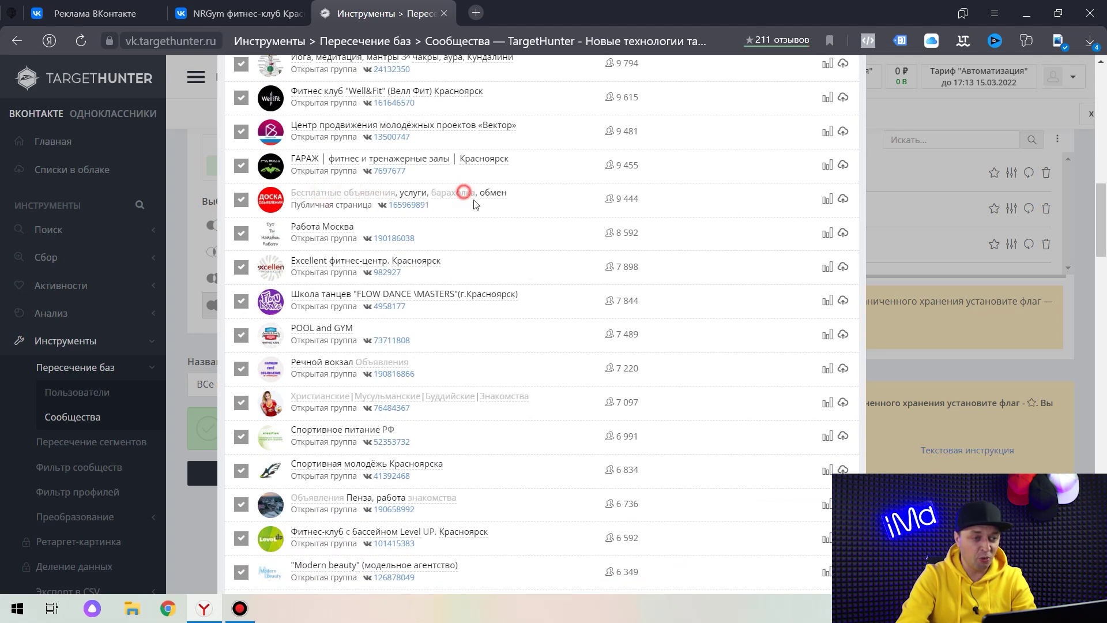
pyautogui.click(495, 192)
pyautogui.click(316, 225)
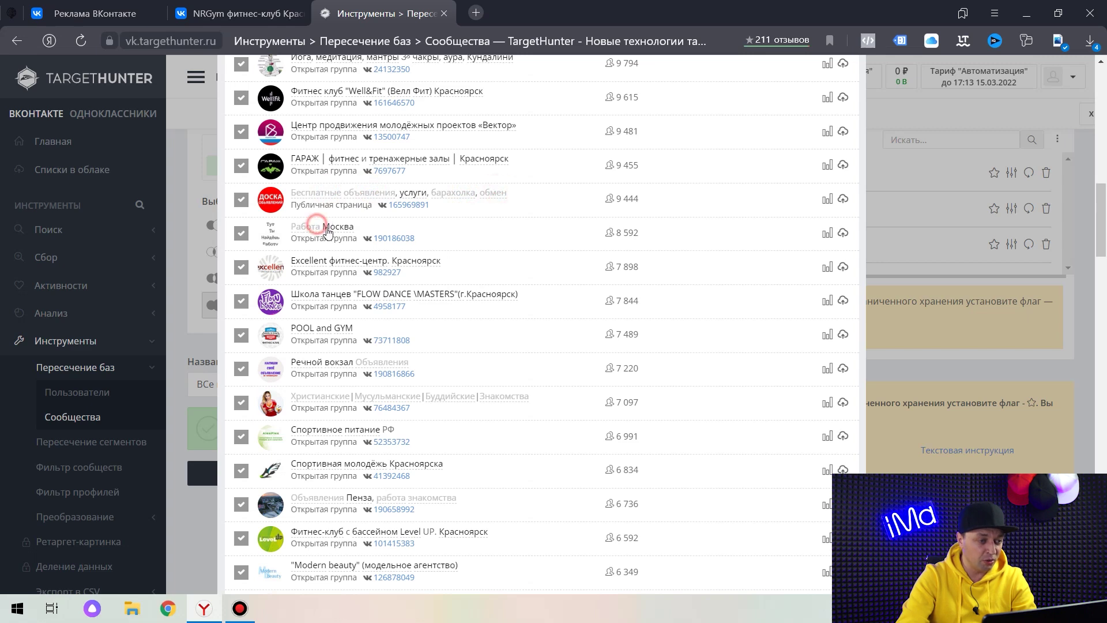
pyautogui.click(340, 228)
# Untick Работа Москва, Речной вокзал and Доска объявлений Калмыкии, also excluding the word Доска.
pyautogui.scroll(-3, 478, 235)
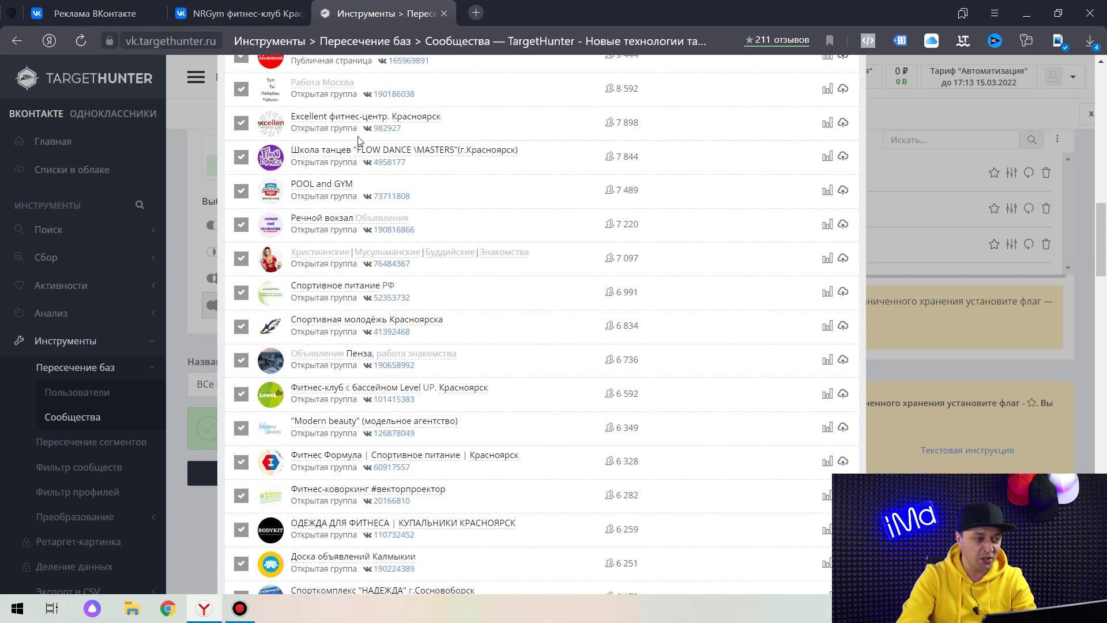
pyautogui.click(242, 90)
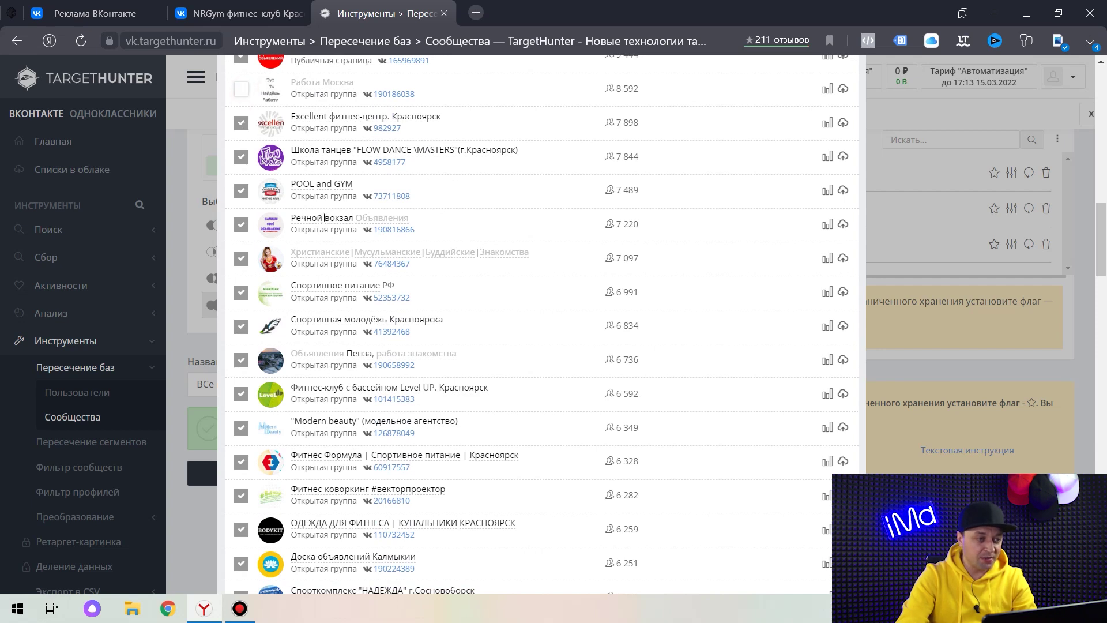
pyautogui.click(247, 225)
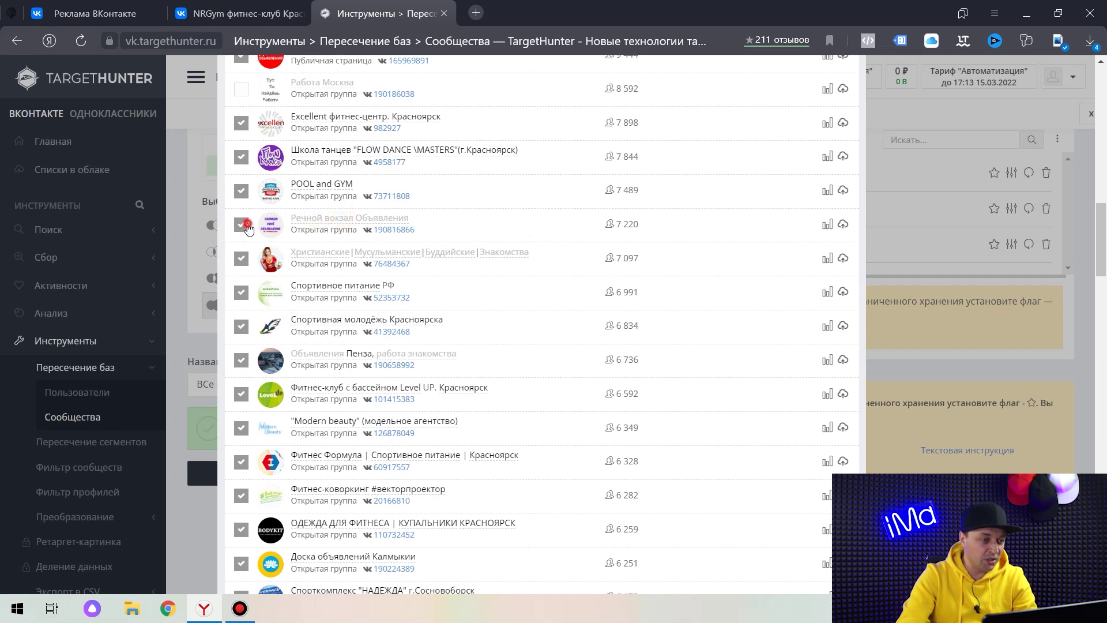
pyautogui.scroll(-3, 384, 233)
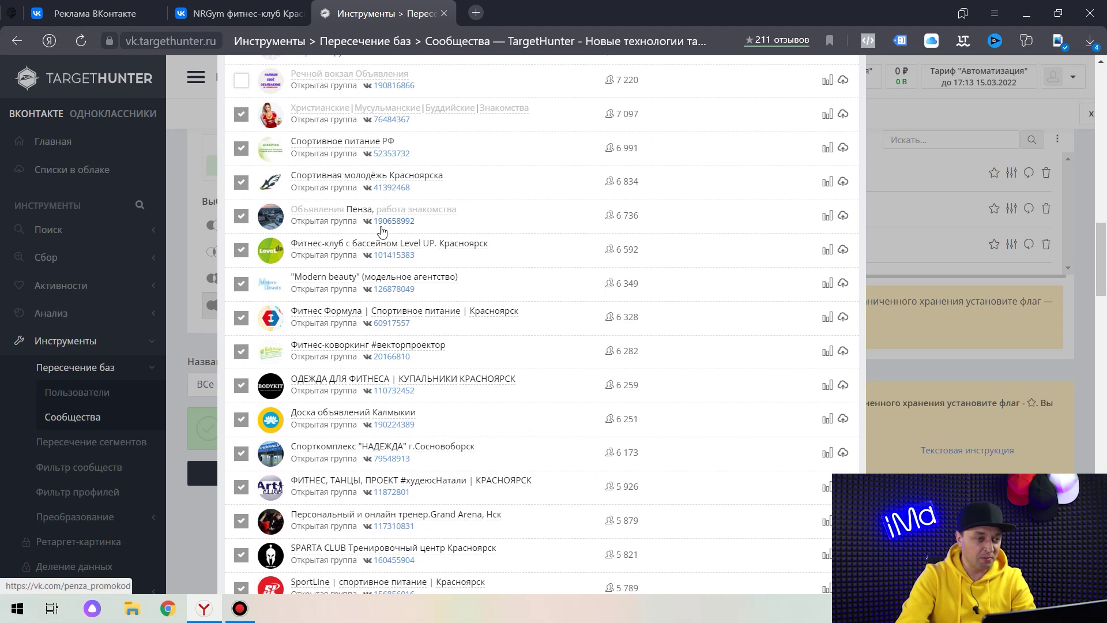
pyautogui.scroll(-3, 394, 234)
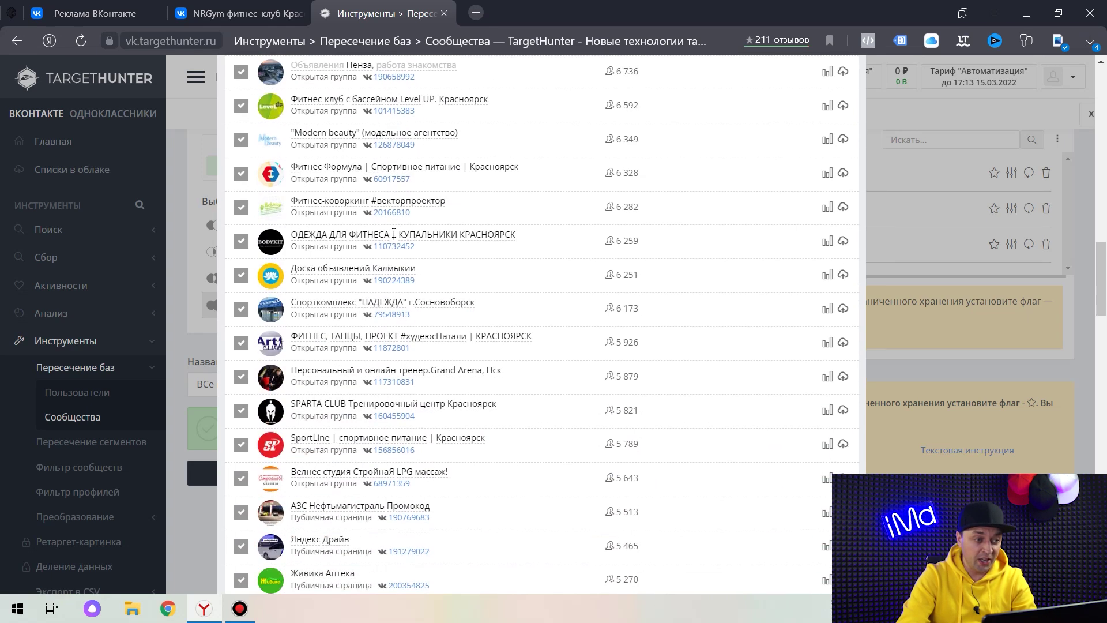
pyautogui.scroll(-2, 368, 234)
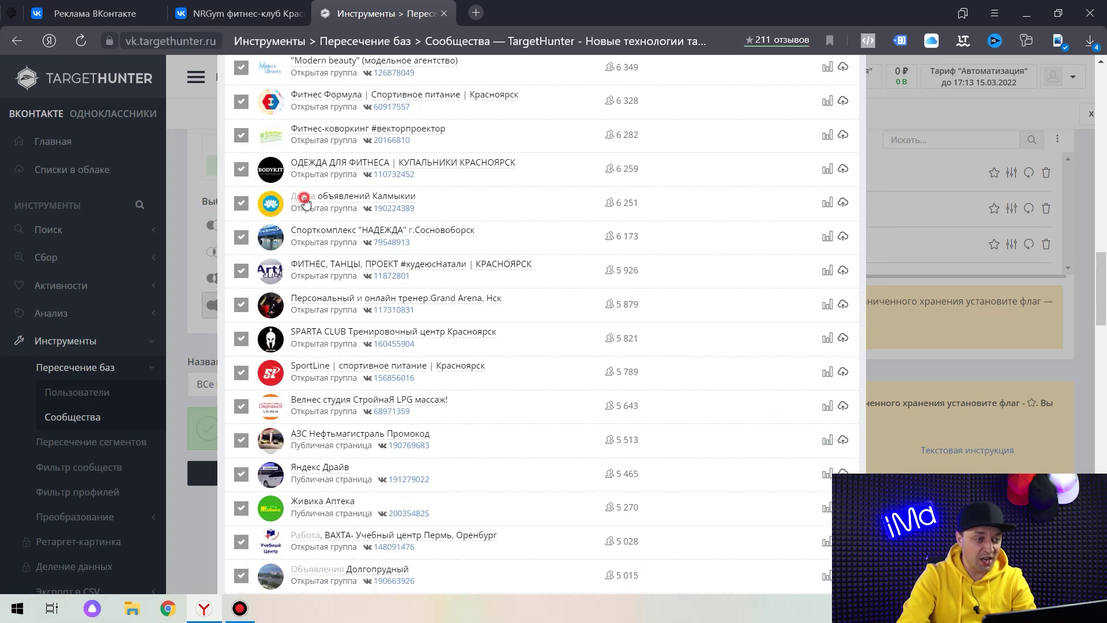
pyautogui.click(411, 195)
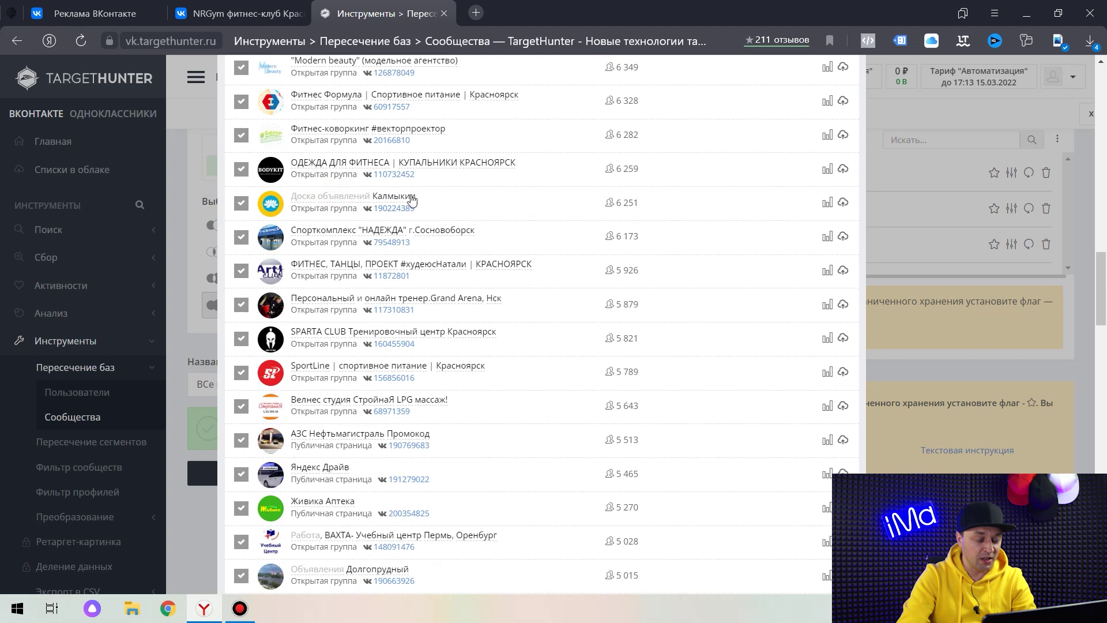
pyautogui.click(241, 203)
pyautogui.scroll(-2, 288, 120)
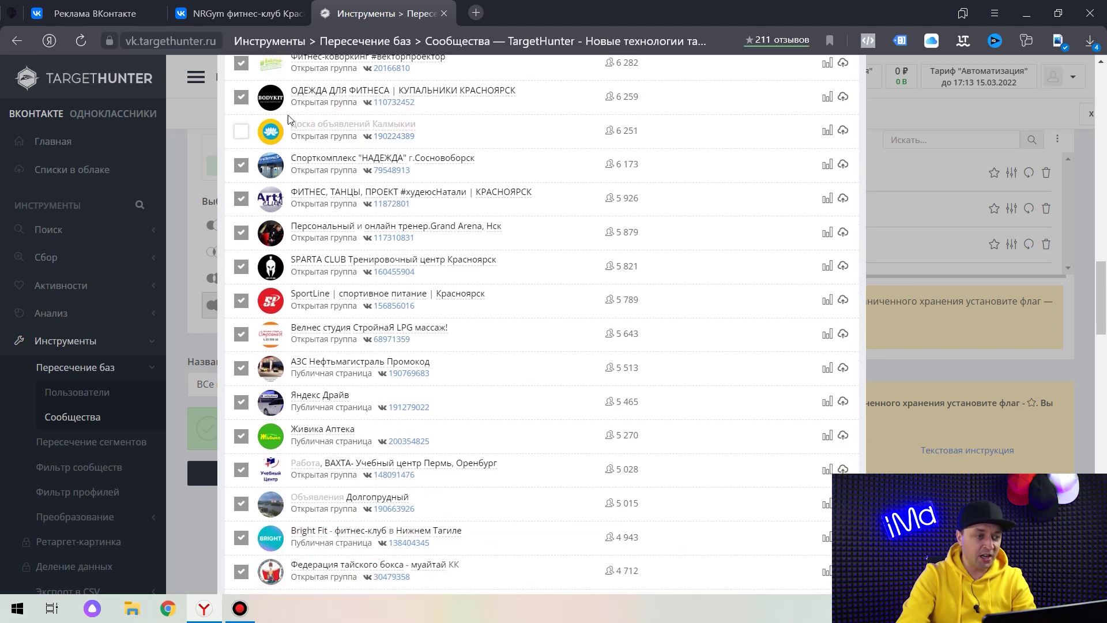
pyautogui.scroll(20, 507, 309)
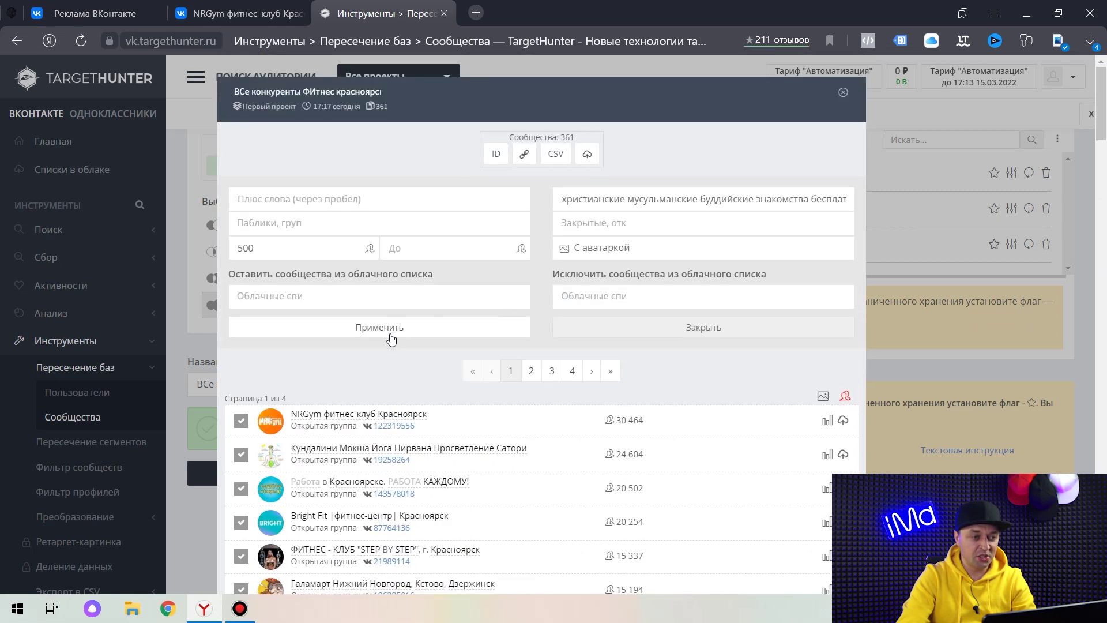
# Apply the exclusions, leaving 255 communities, then exclude Живика Аптека, Яндекс Драйв and Промокод words.
pyautogui.click(390, 324)
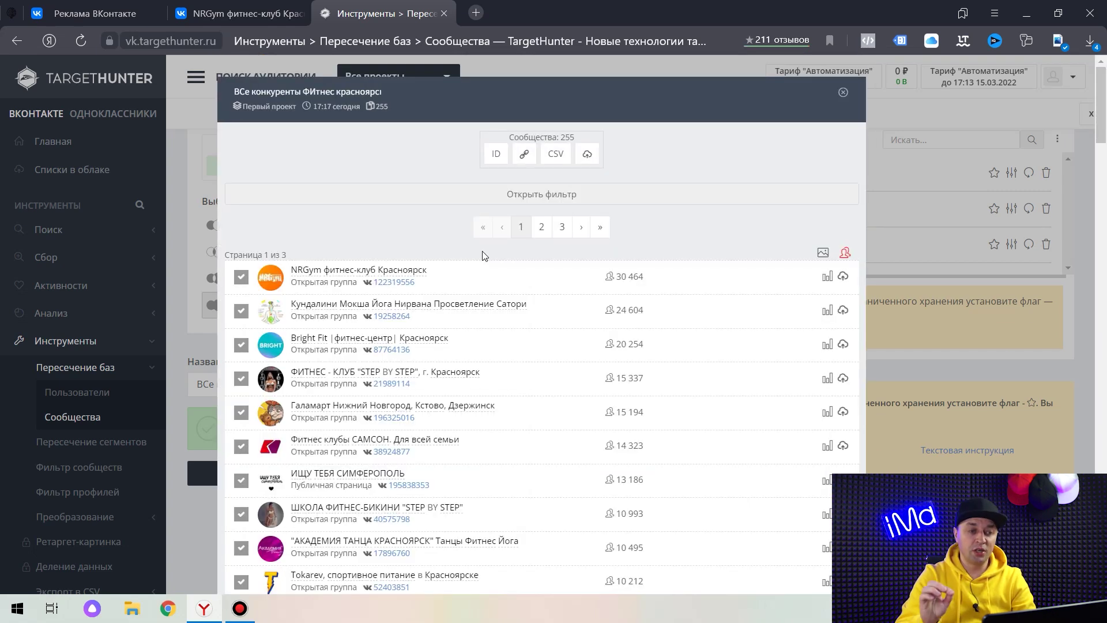
pyautogui.click(528, 194)
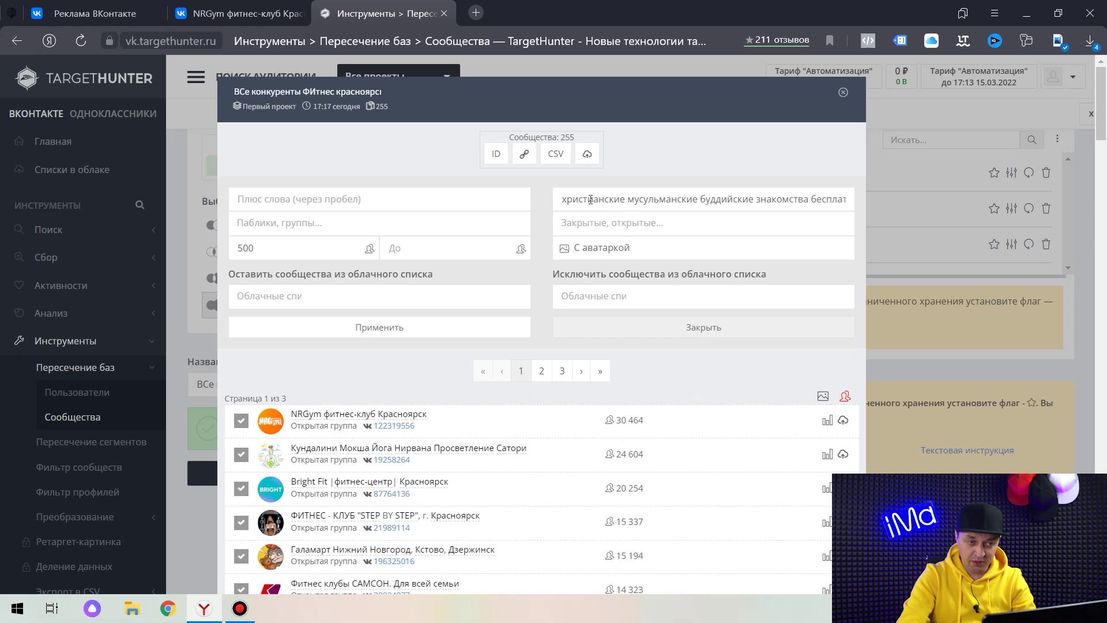
pyautogui.moveTo(564, 136); pyautogui.dragTo(559, 136)
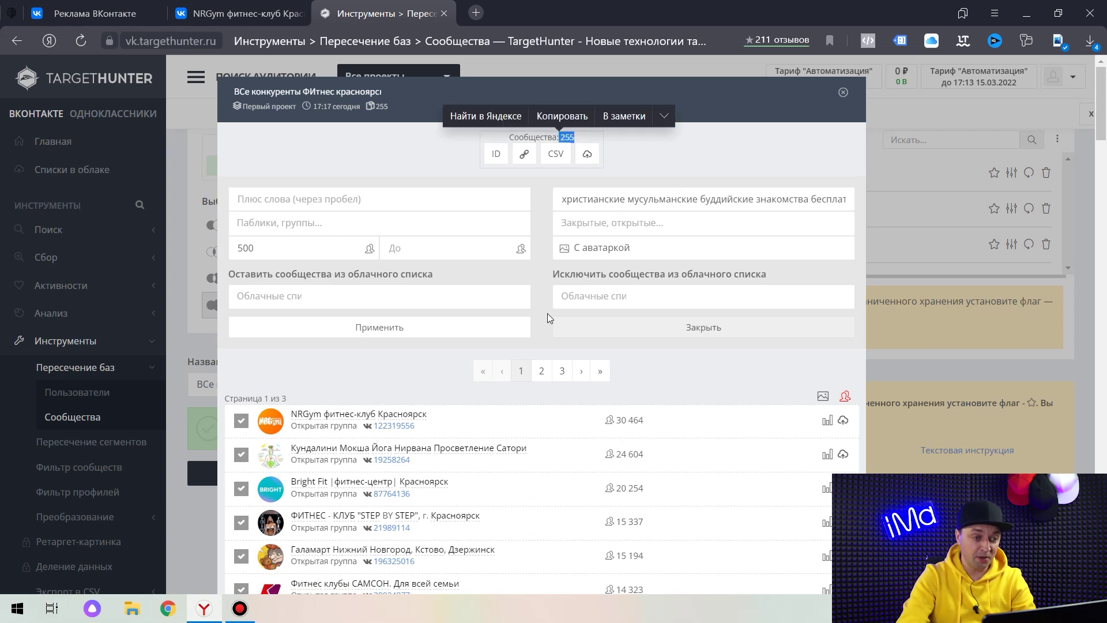
pyautogui.scroll(-20, 542, 318)
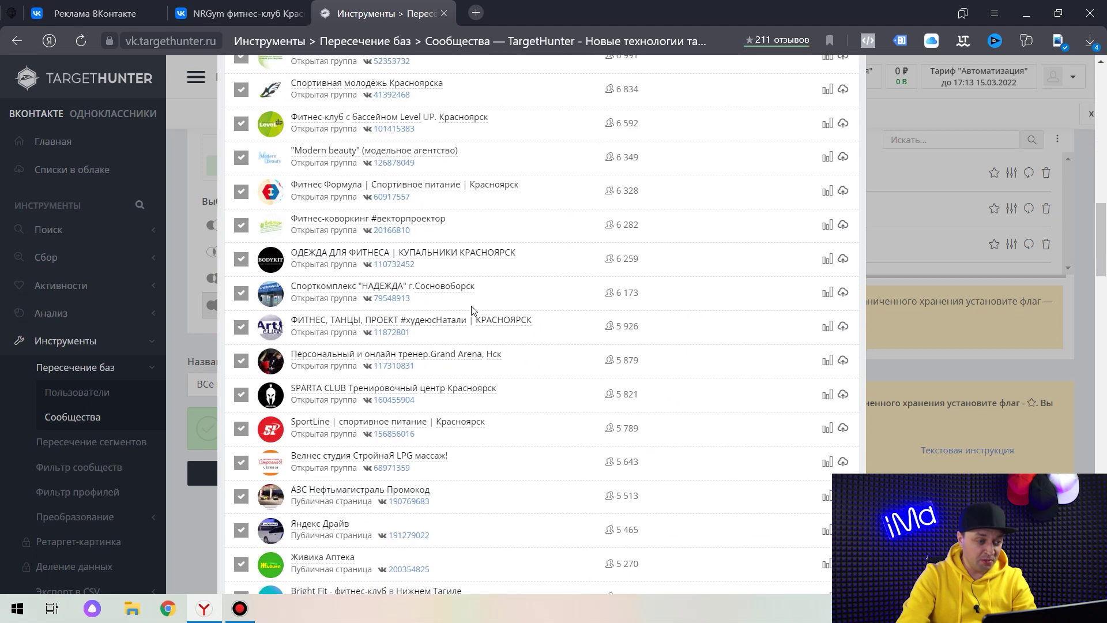
pyautogui.scroll(-1, 427, 268)
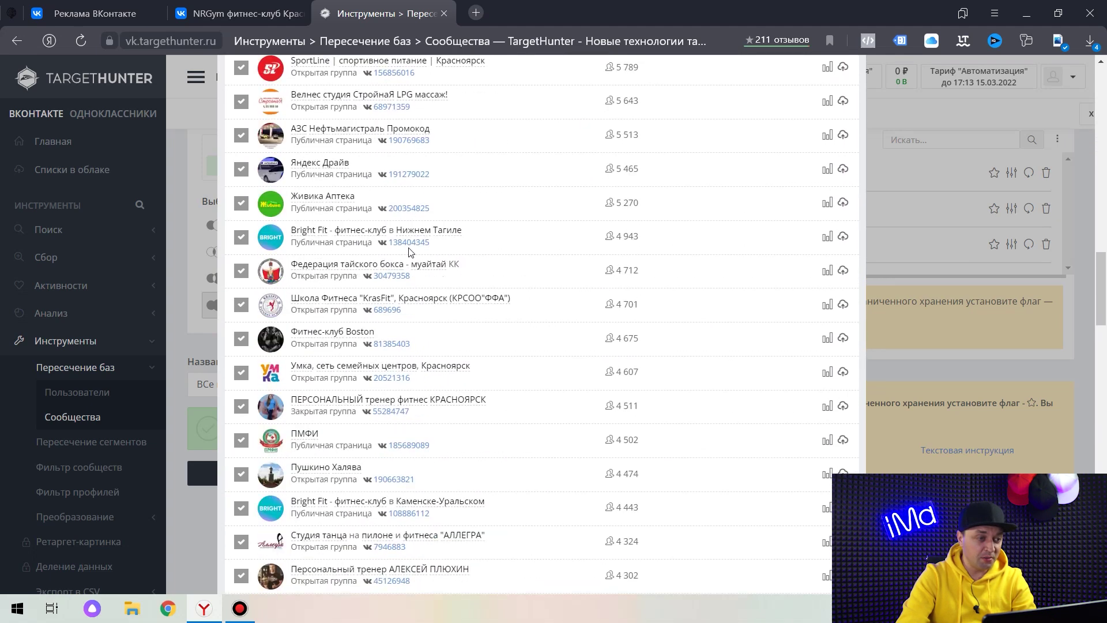
pyautogui.click(323, 196)
pyautogui.click(312, 164)
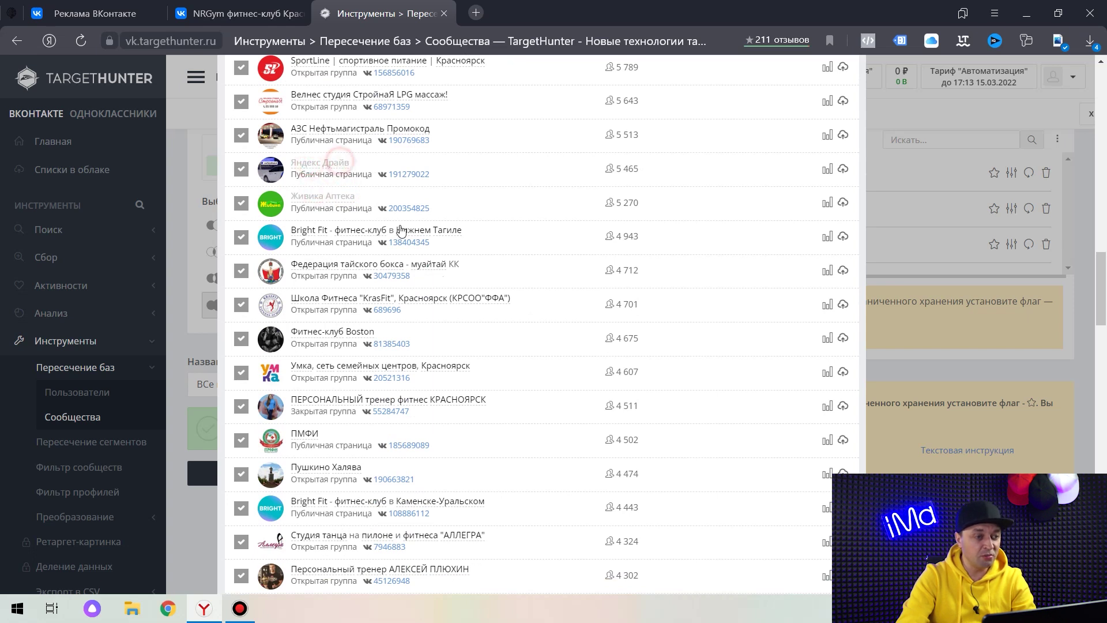
pyautogui.click(372, 130)
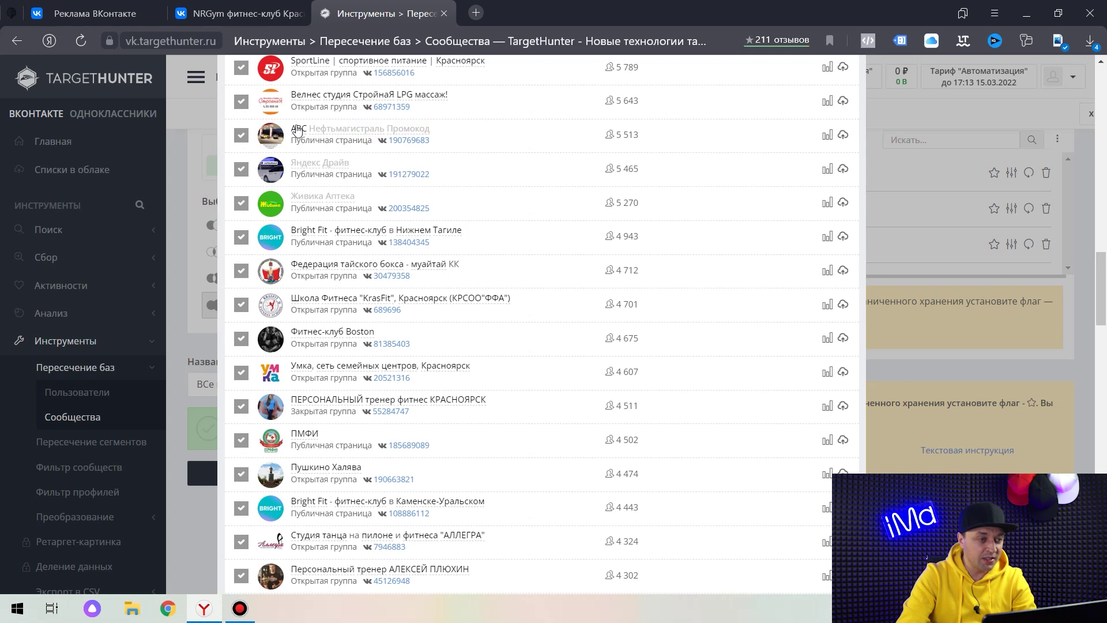
# Untick МЫ ДОСТИГАЕМ and Sense me Dance, then open the СВЕРХНОВАЯ community page to check it.
pyautogui.scroll(-3, 397, 260)
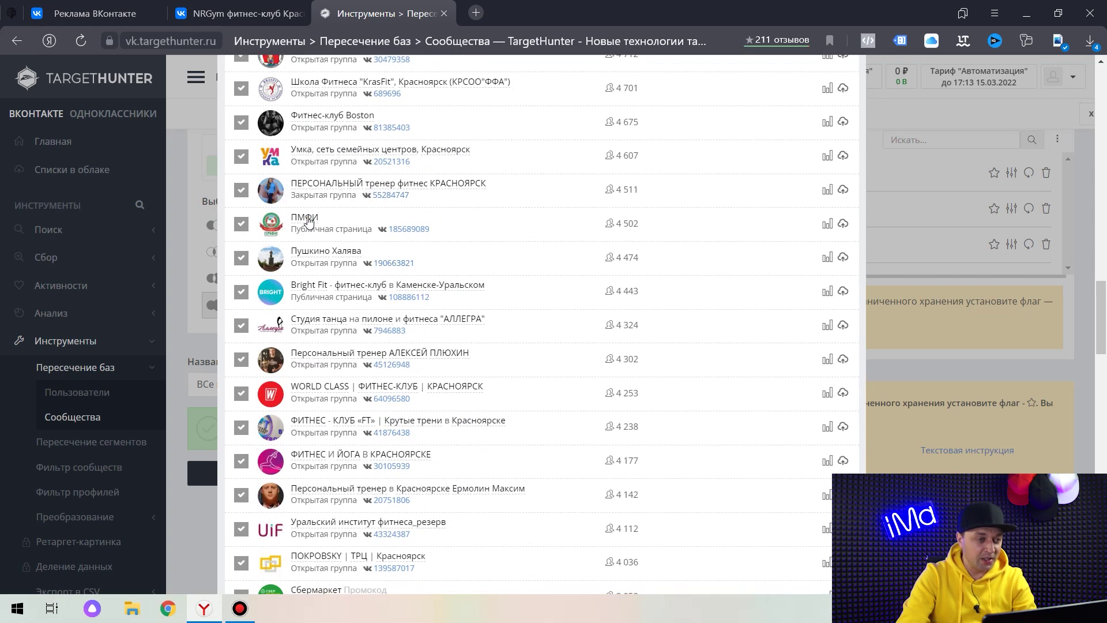
pyautogui.scroll(-3, 369, 289)
pyautogui.scroll(-2, 357, 273)
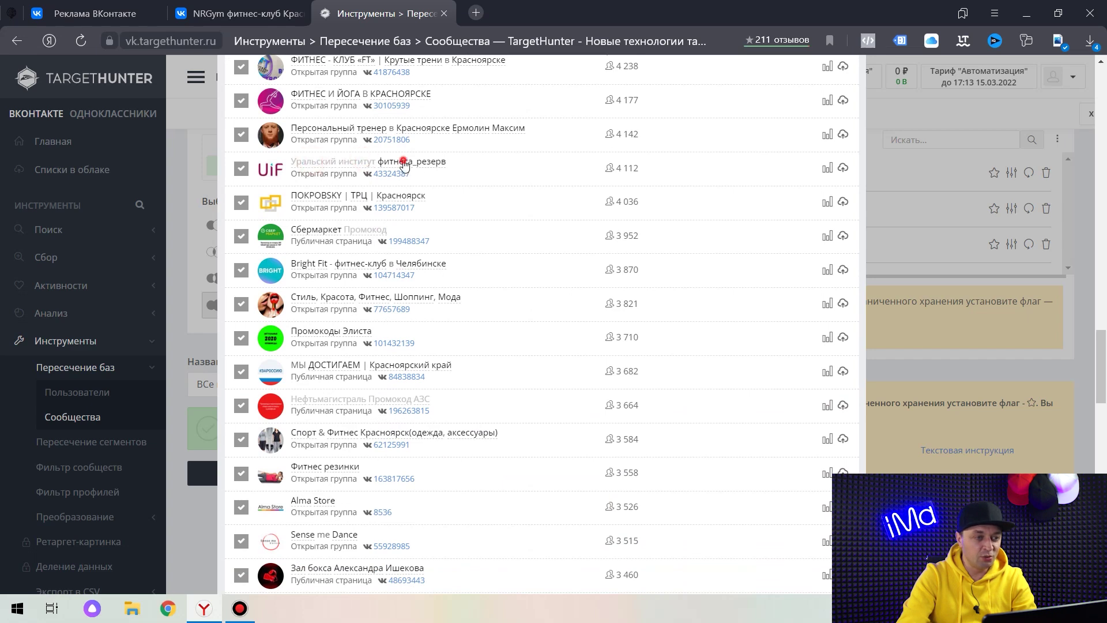
pyautogui.scroll(-4, 369, 227)
pyautogui.scroll(2, 369, 184)
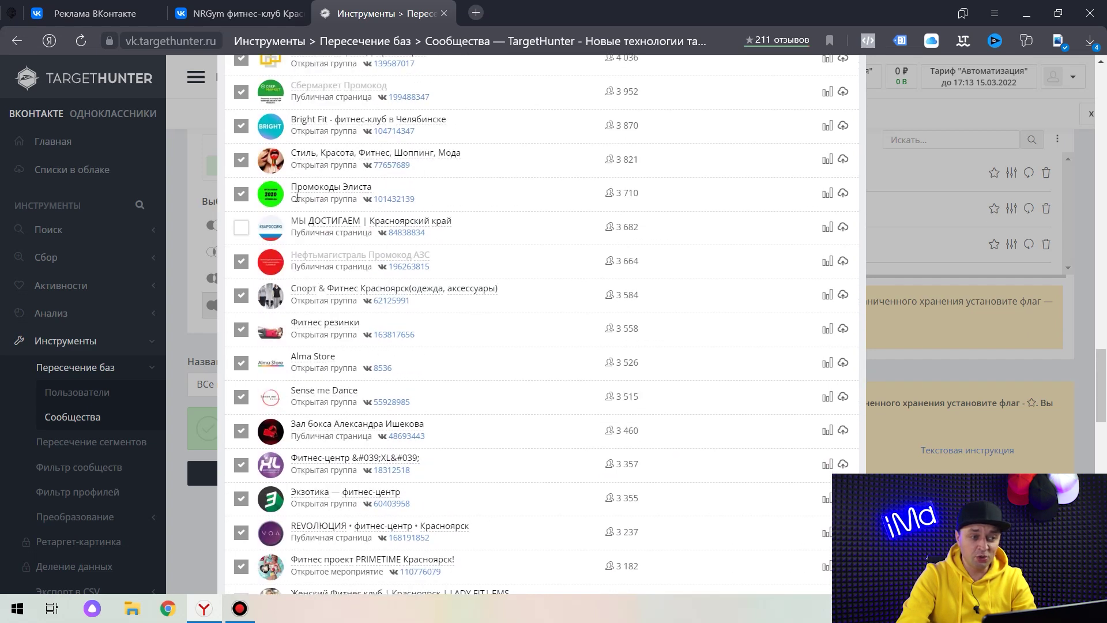
pyautogui.click(241, 226)
pyautogui.scroll(-3, 447, 306)
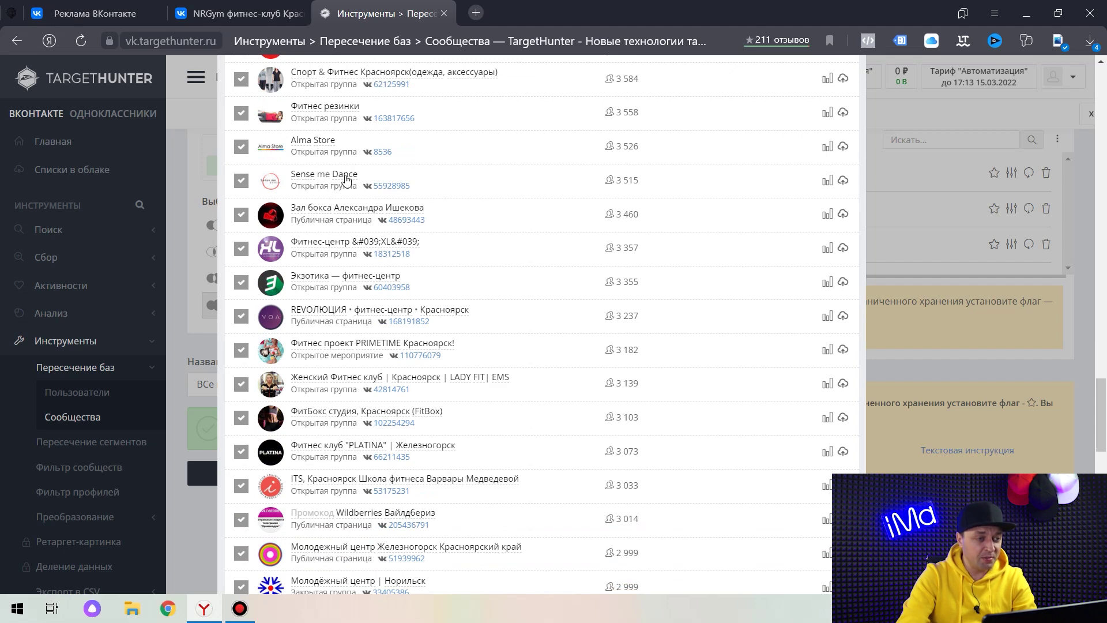
pyautogui.click(241, 181)
pyautogui.scroll(-2, 339, 141)
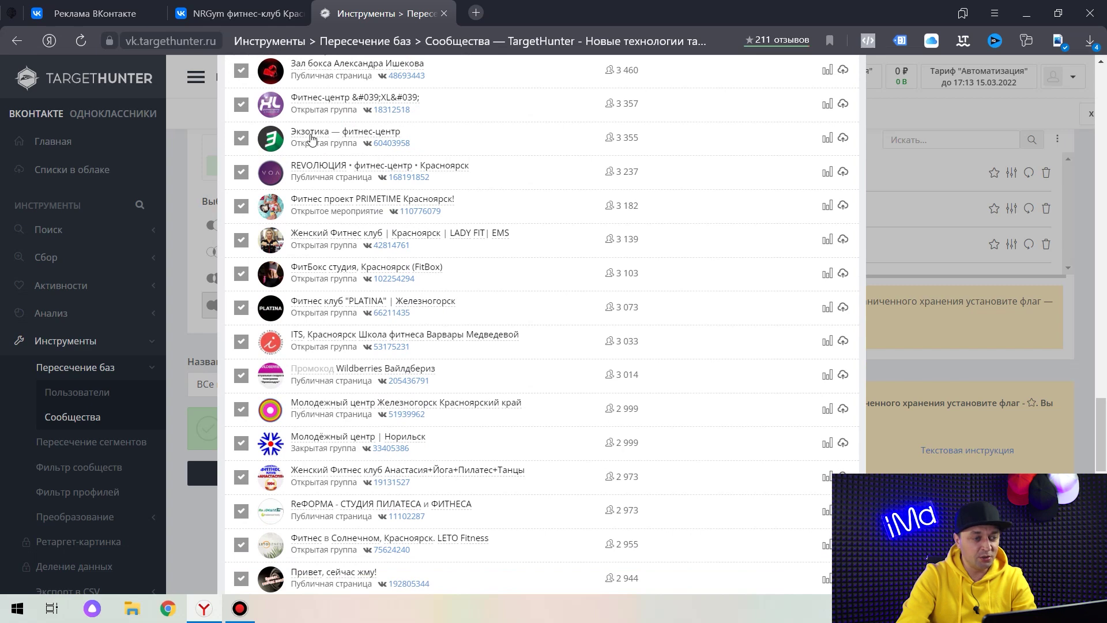
pyautogui.scroll(-4, 312, 137)
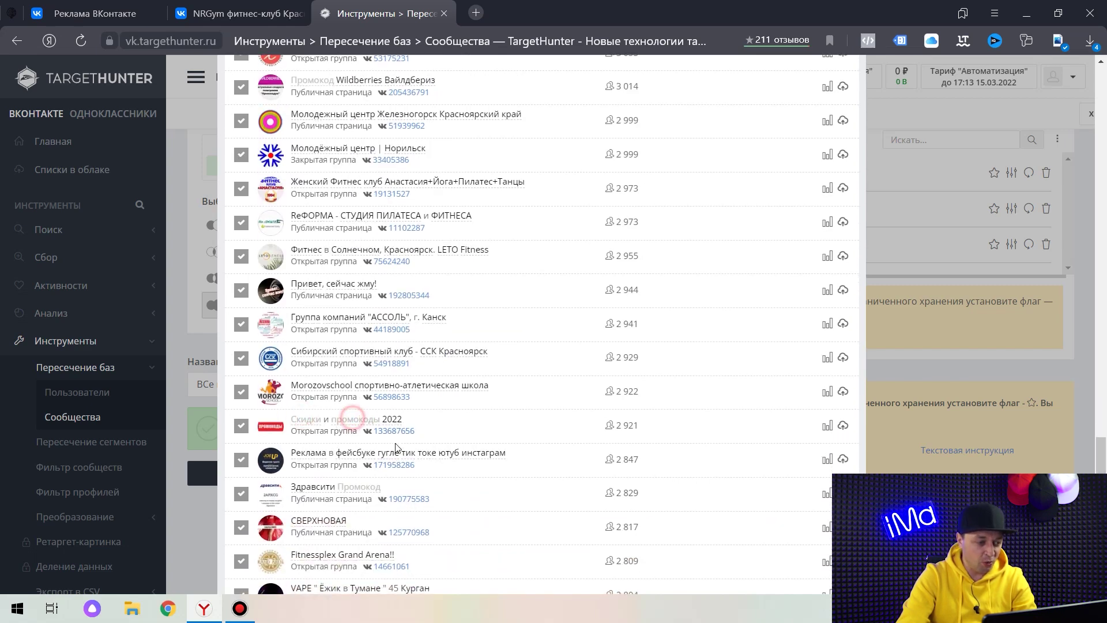
pyautogui.scroll(-3, 381, 305)
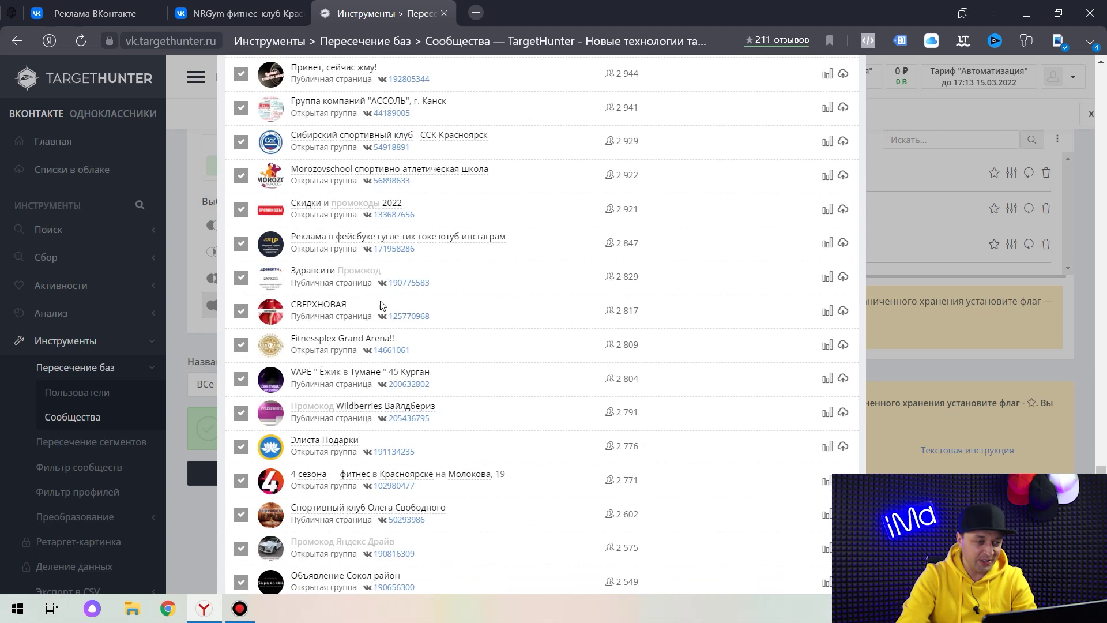
pyautogui.scroll(-2, 316, 275)
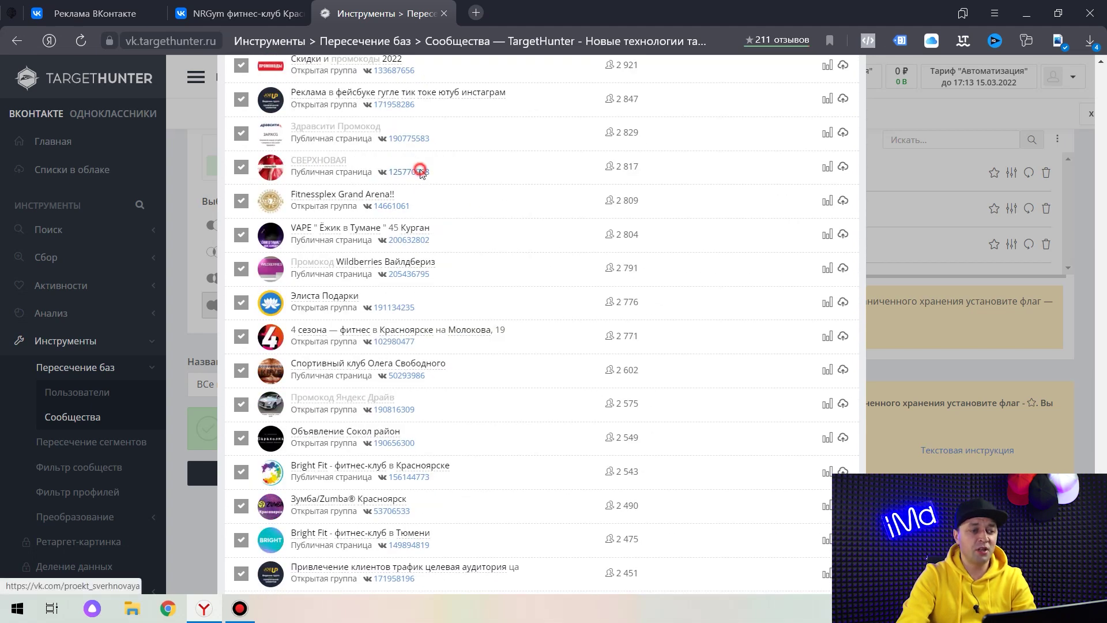
pyautogui.click(417, 173)
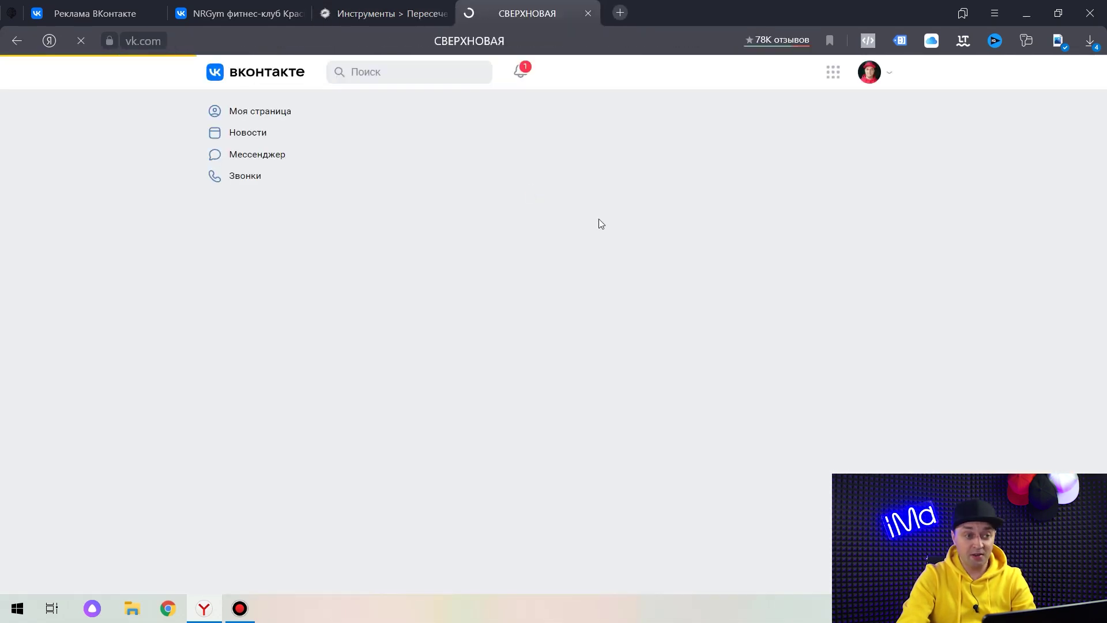
pyautogui.scroll(-15, 614, 242)
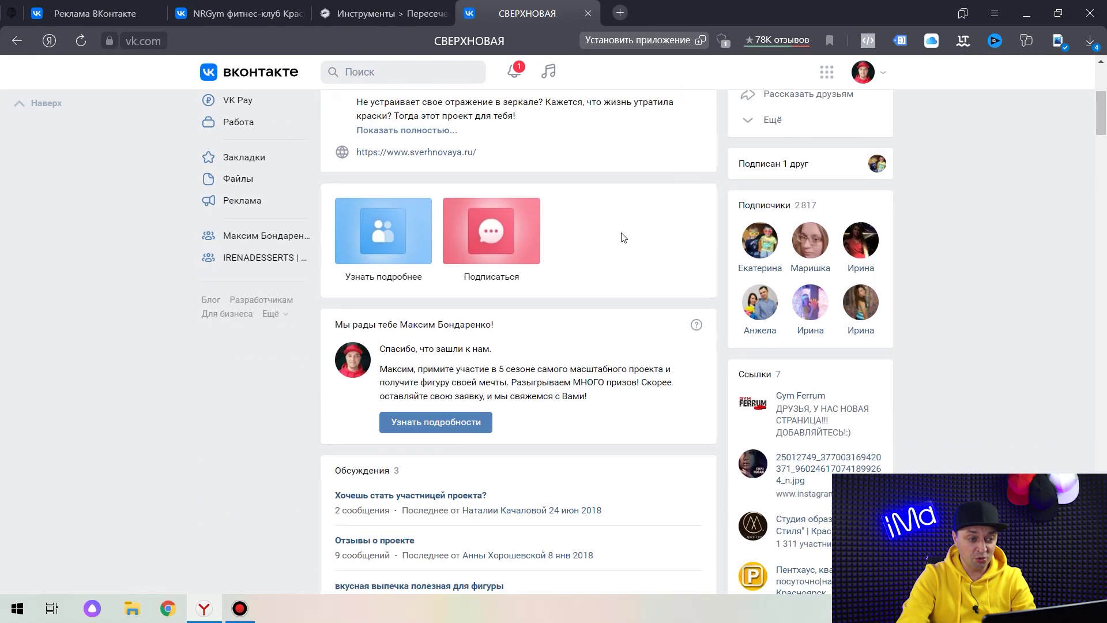
pyautogui.scroll(-4, 611, 235)
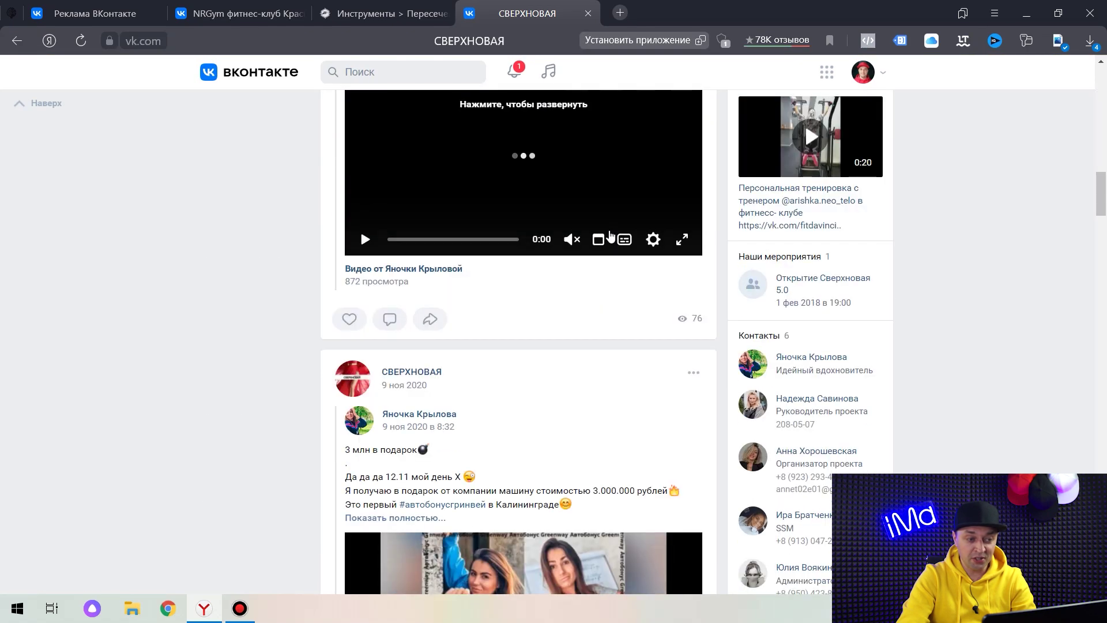
pyautogui.scroll(20, 606, 231)
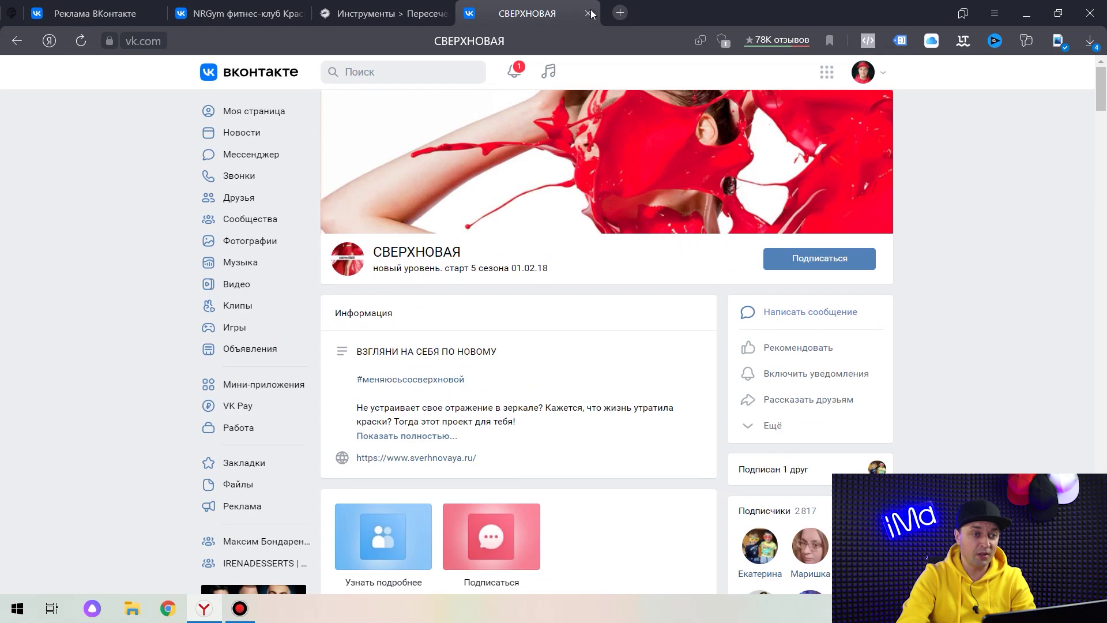
pyautogui.click(588, 13)
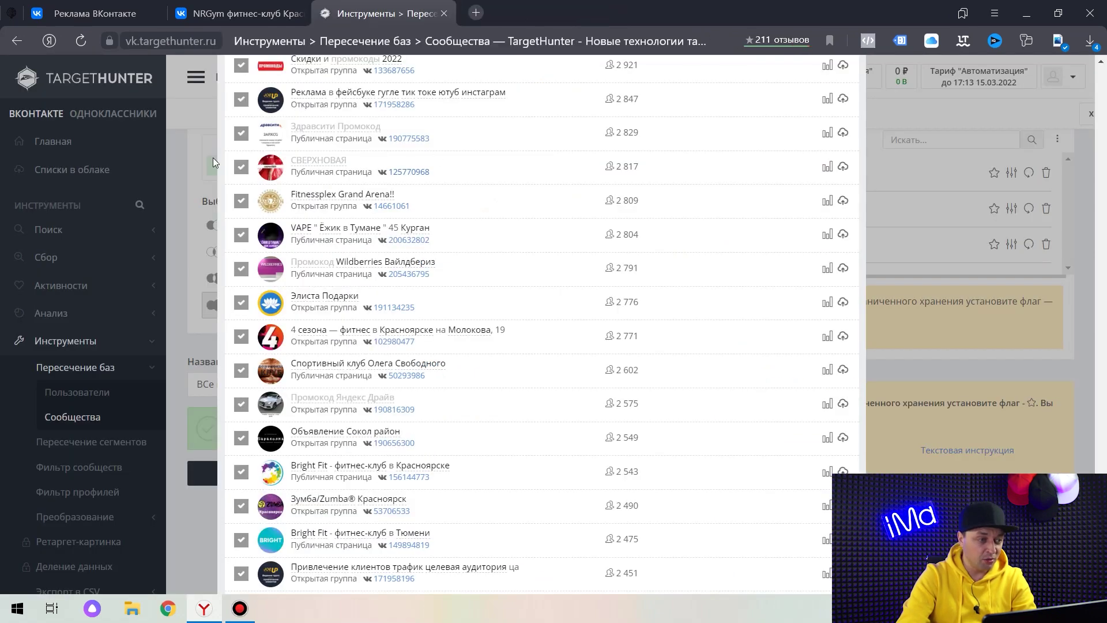
# Apply the filters to cut the list to 209 communities and download their IDs.
pyautogui.scroll(15, 527, 248)
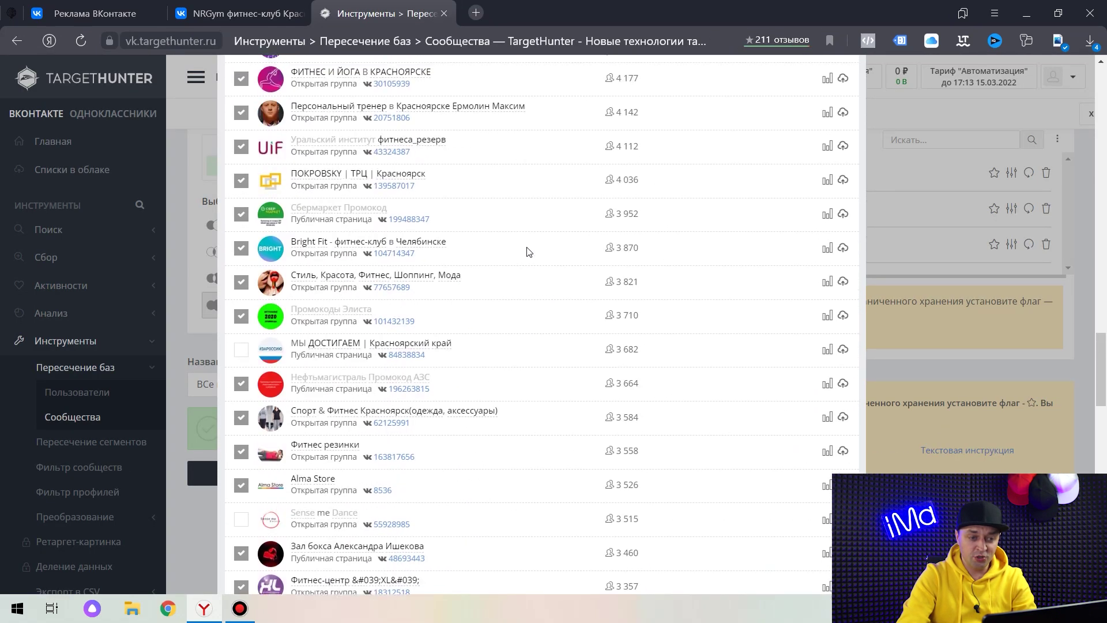
pyautogui.scroll(15, 527, 256)
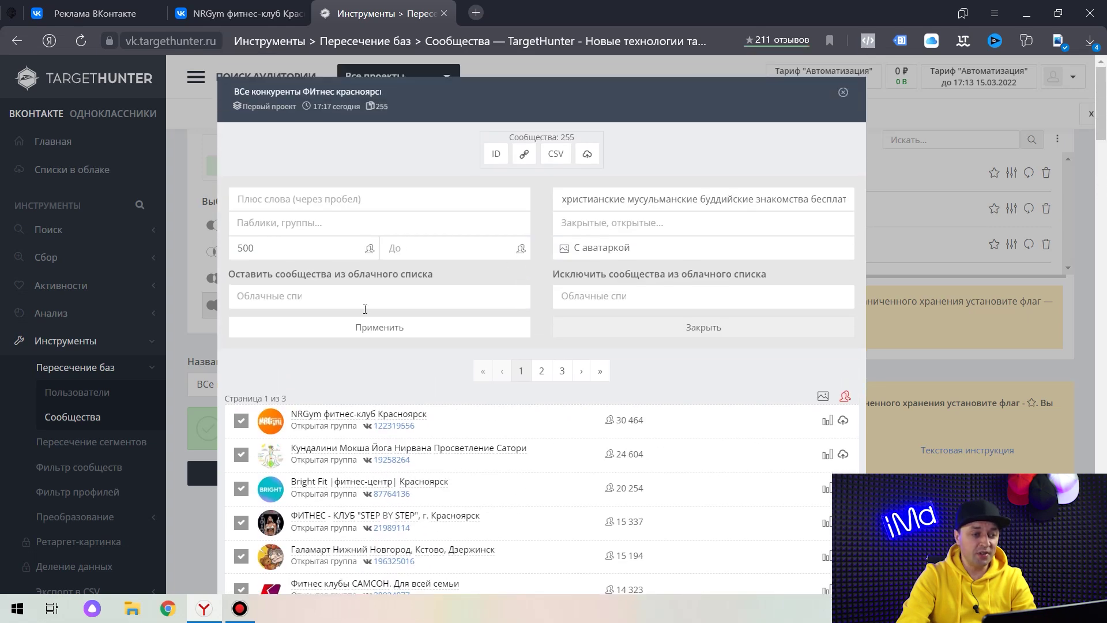
pyautogui.click(392, 328)
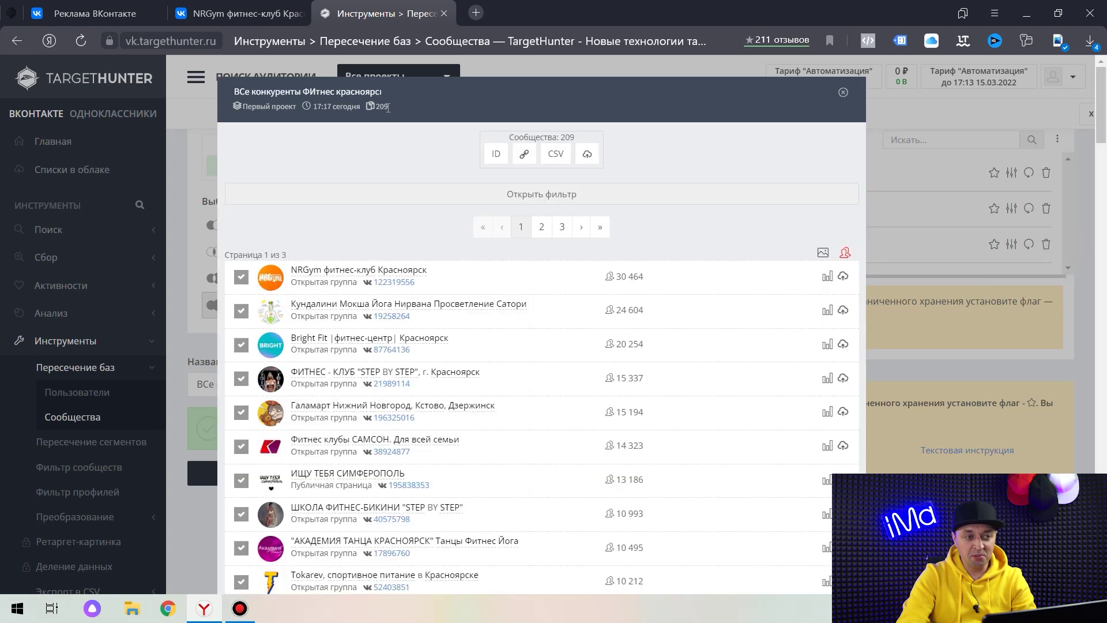
pyautogui.click(737, 168)
pyautogui.click(496, 159)
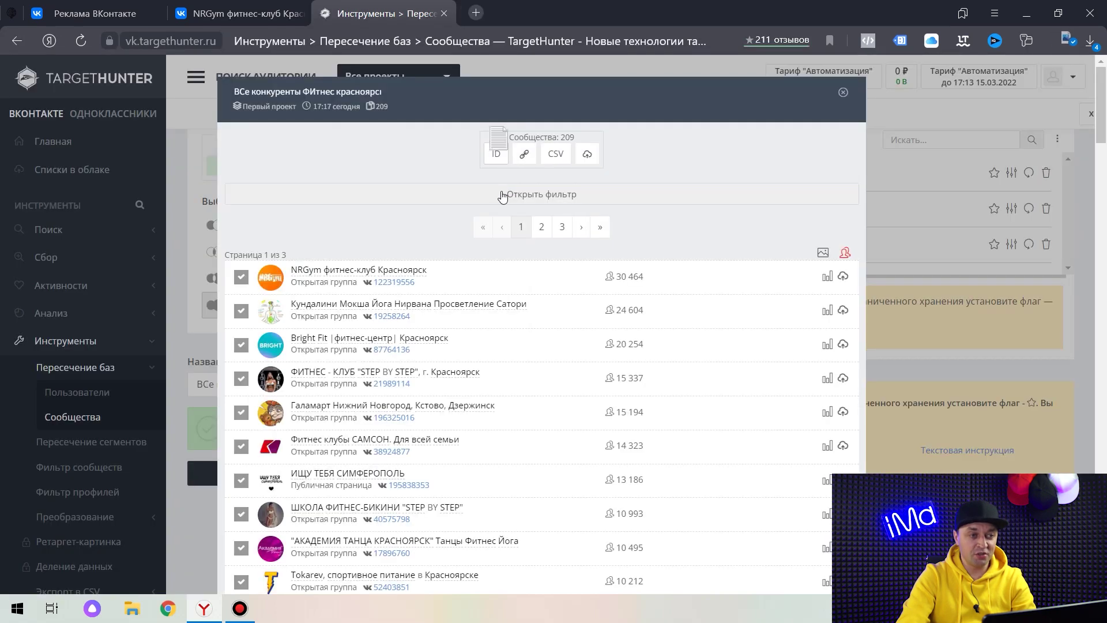
# Save the ID file to the Desktop as 208_все_конкуренты_фитнес_красноярск_17.17_13.03.2022 and close Notepad.
pyautogui.click(1058, 42)
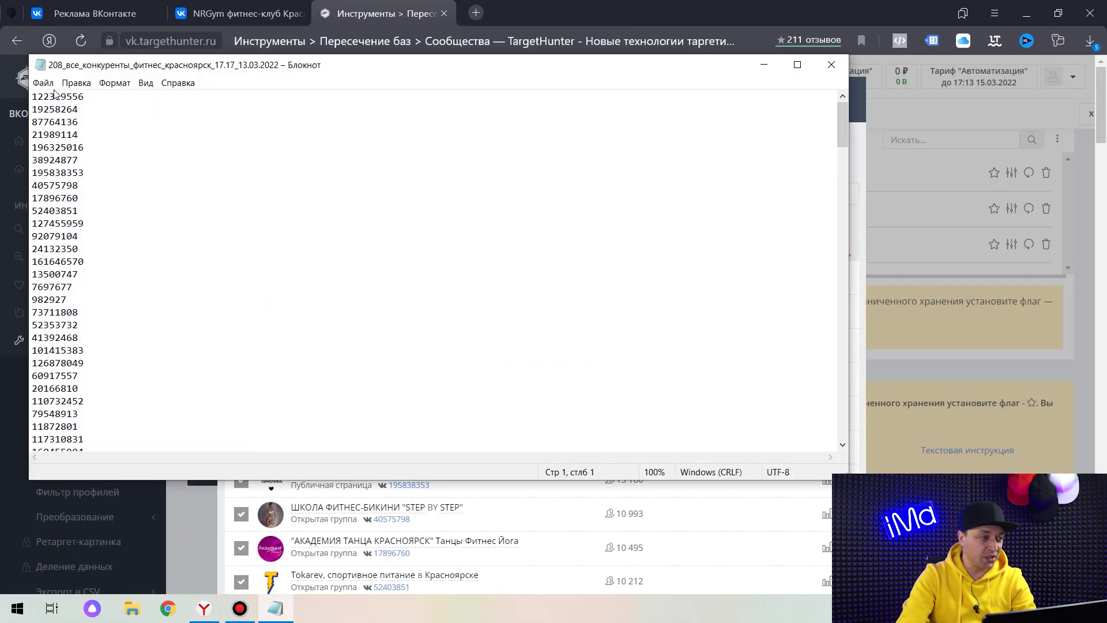
pyautogui.click(43, 82)
pyautogui.click(104, 150)
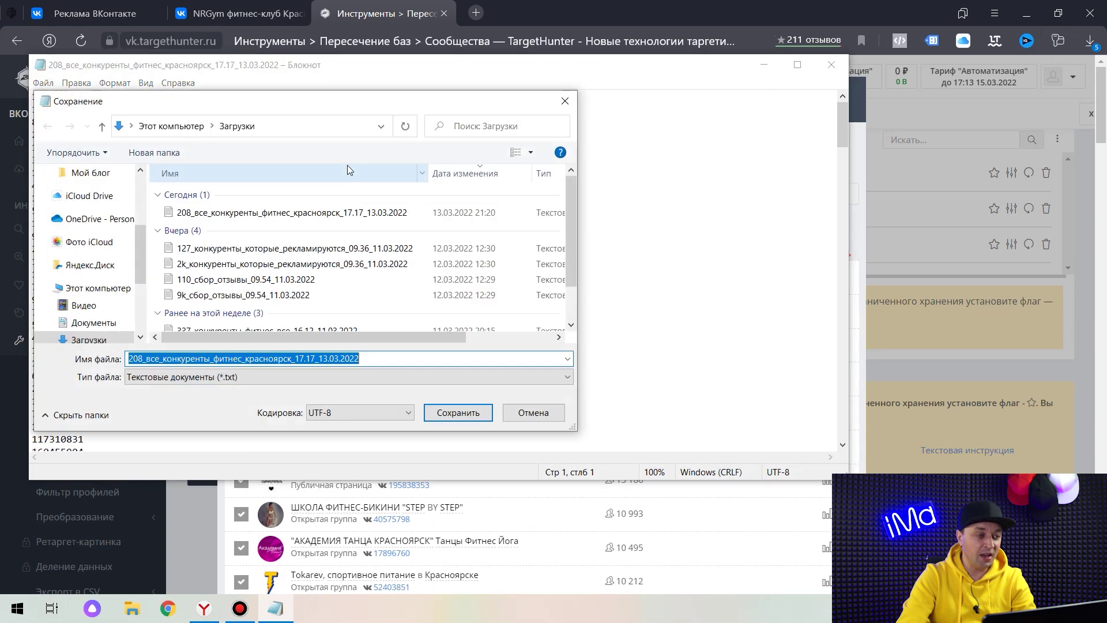
pyautogui.scroll(3, 99, 213)
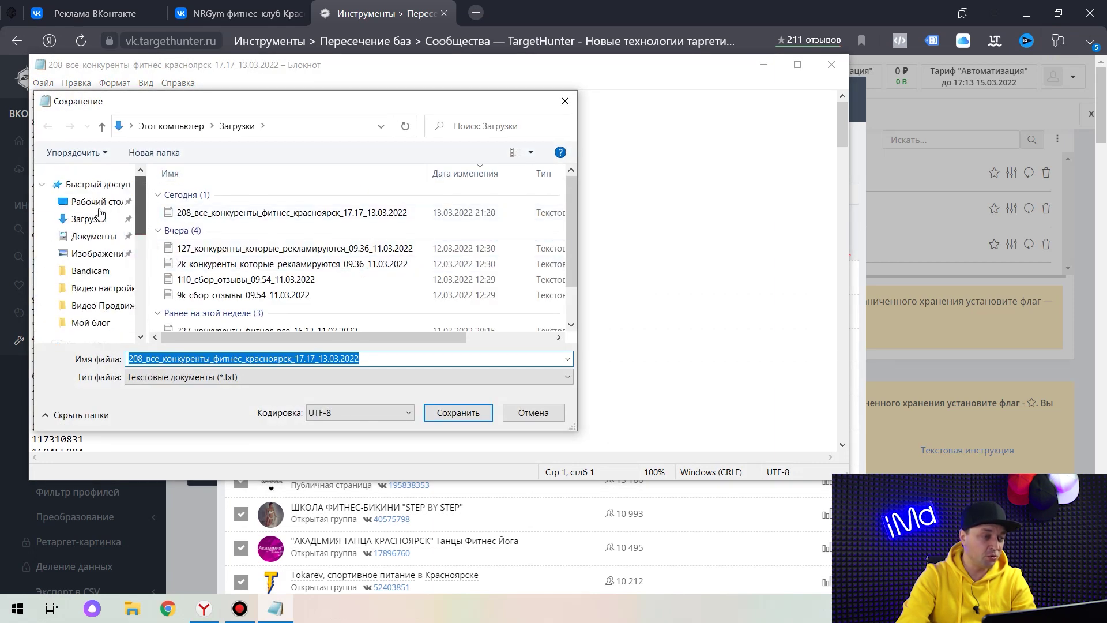
pyautogui.click(95, 202)
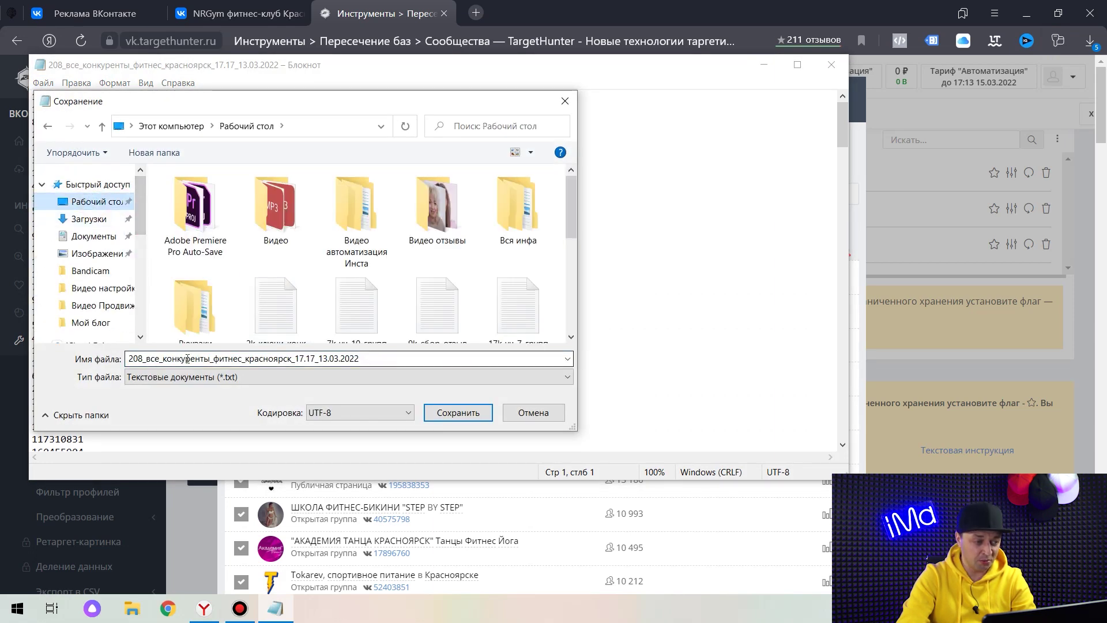
pyautogui.click(451, 412)
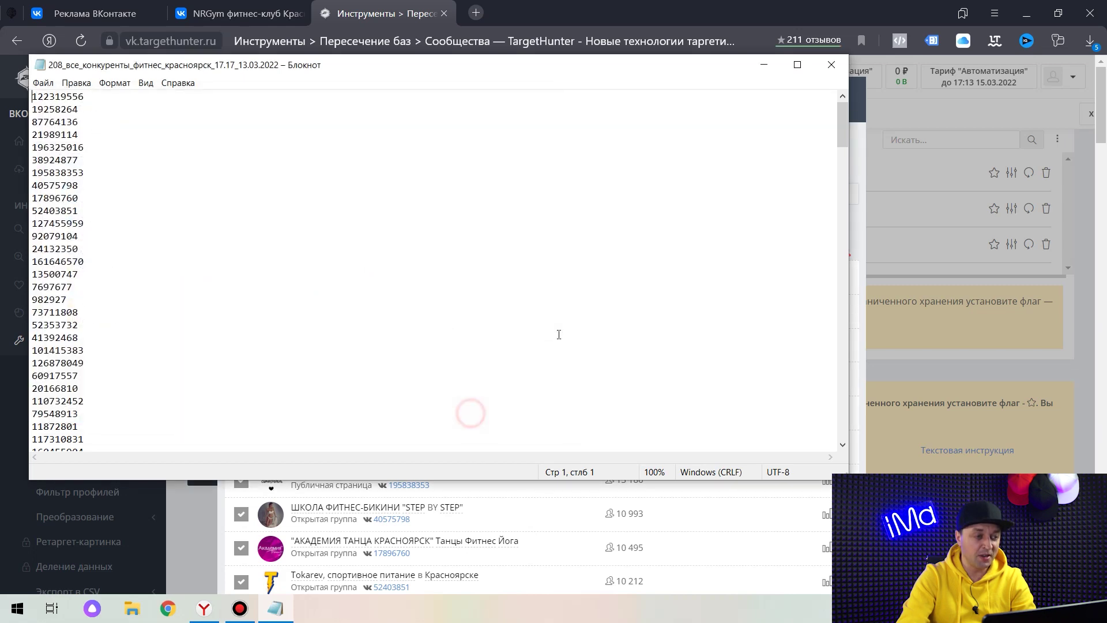
pyautogui.click(831, 65)
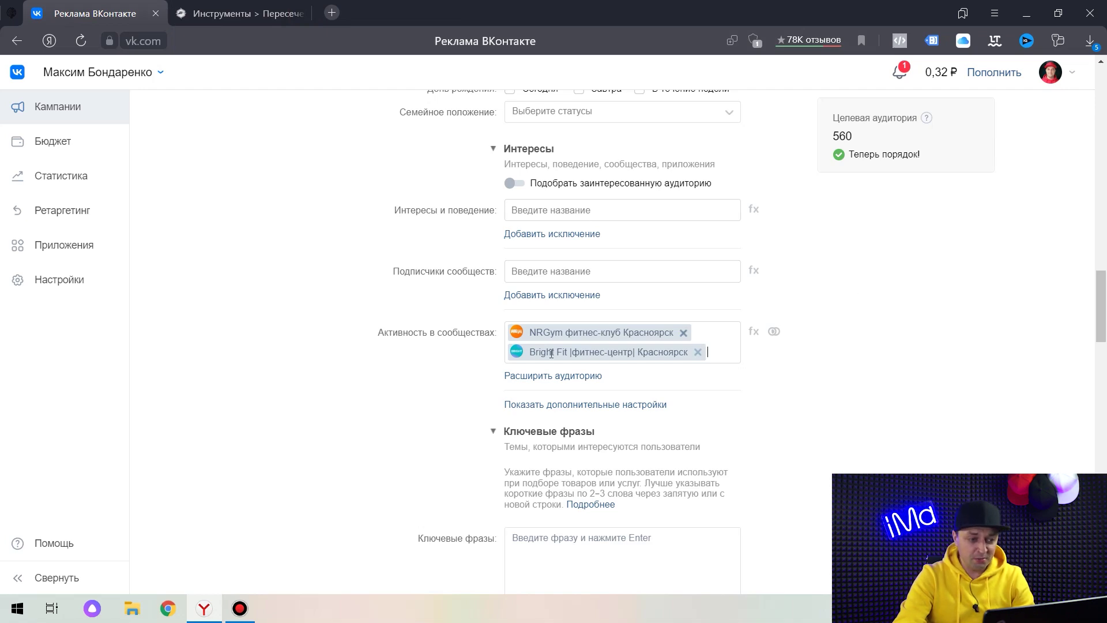
# Remove NRGym and Bright Fit from community targeting and copy the first 200 IDs from the saved file.
pyautogui.click(683, 333)
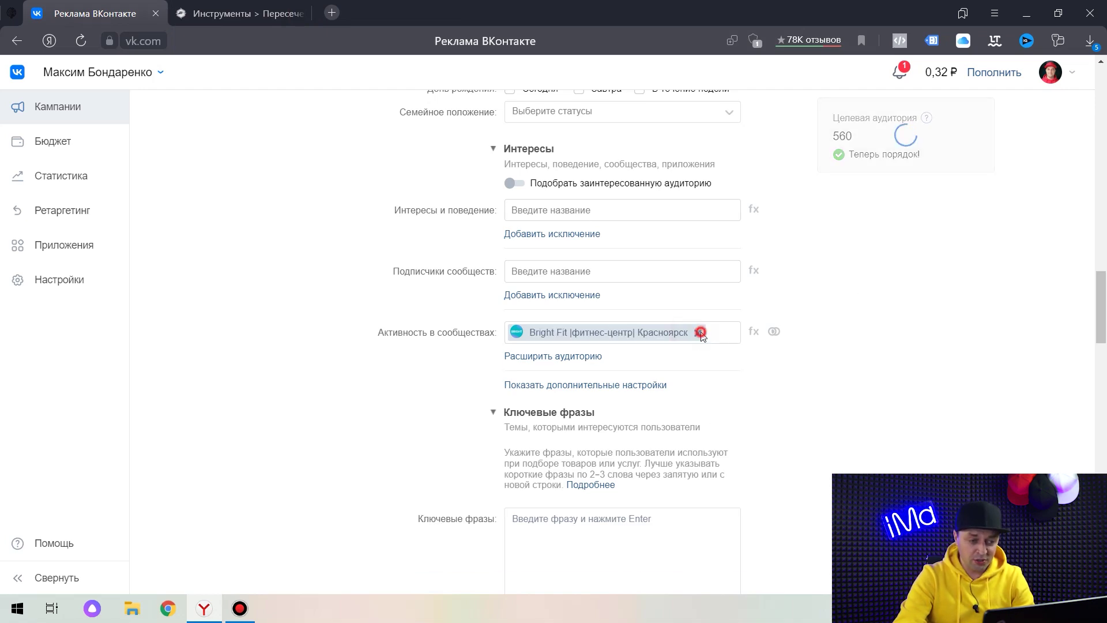
pyautogui.click(698, 332)
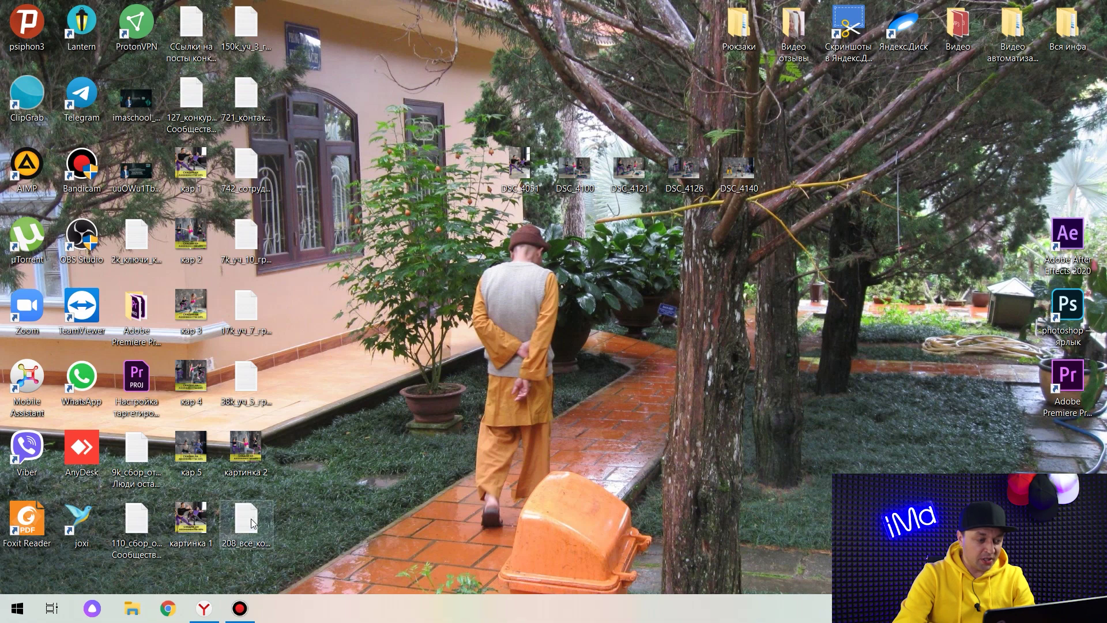
pyautogui.doubleClick(247, 519)
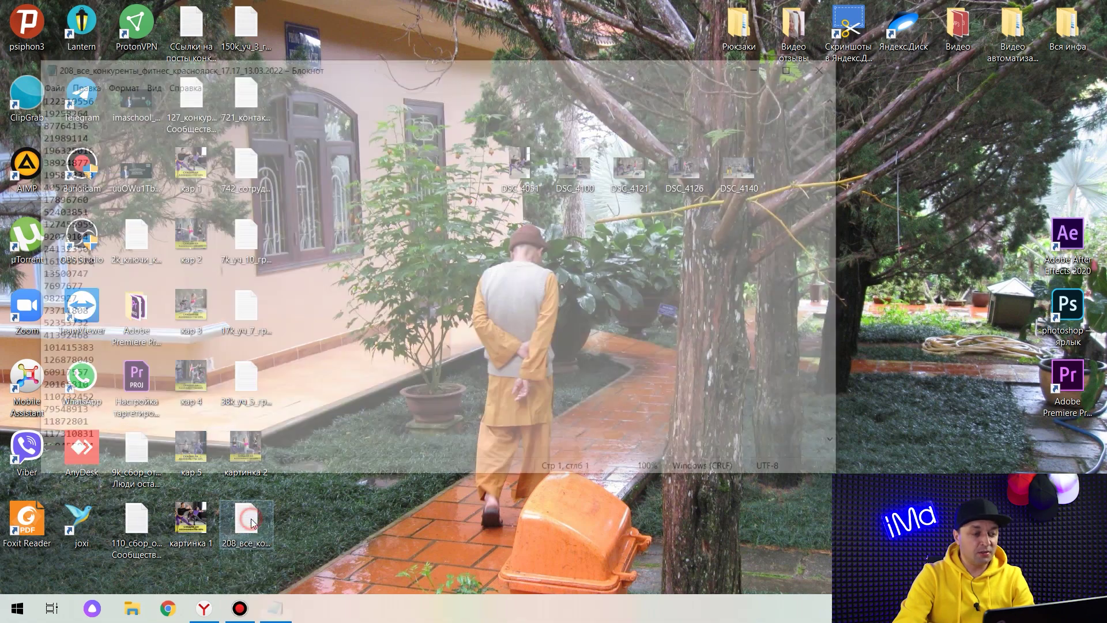
pyautogui.moveTo(843, 124); pyautogui.dragTo(843, 417)
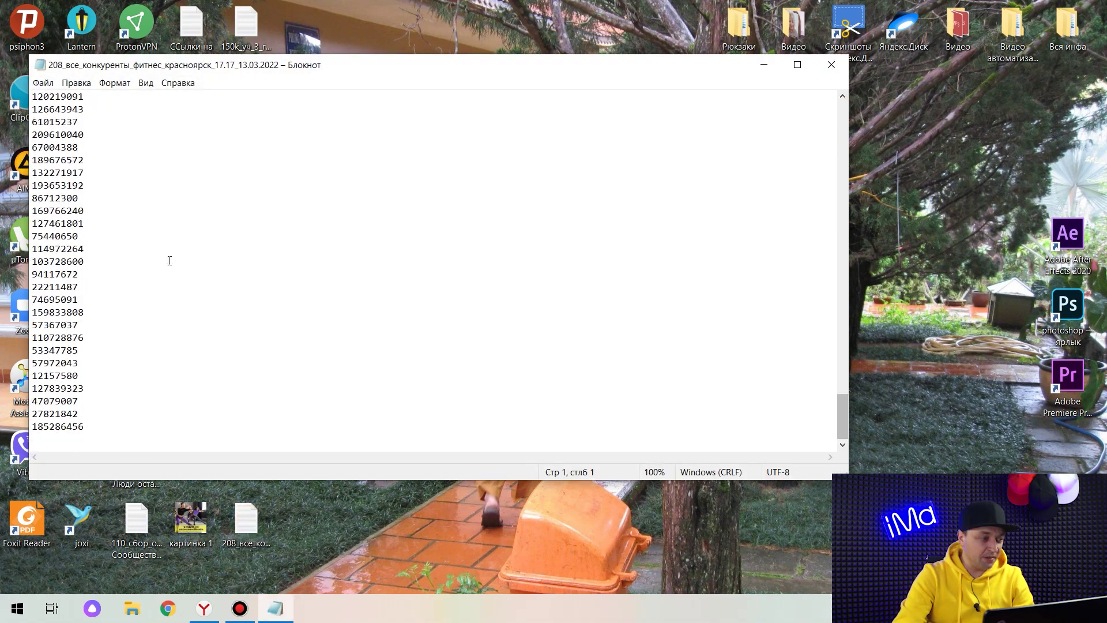
pyautogui.keyDown('shift'); pyautogui.click(131, 271); pyautogui.keyUp('shift')
pyautogui.keyDown('shift'); pyautogui.click(115, 326); pyautogui.keyUp('shift')
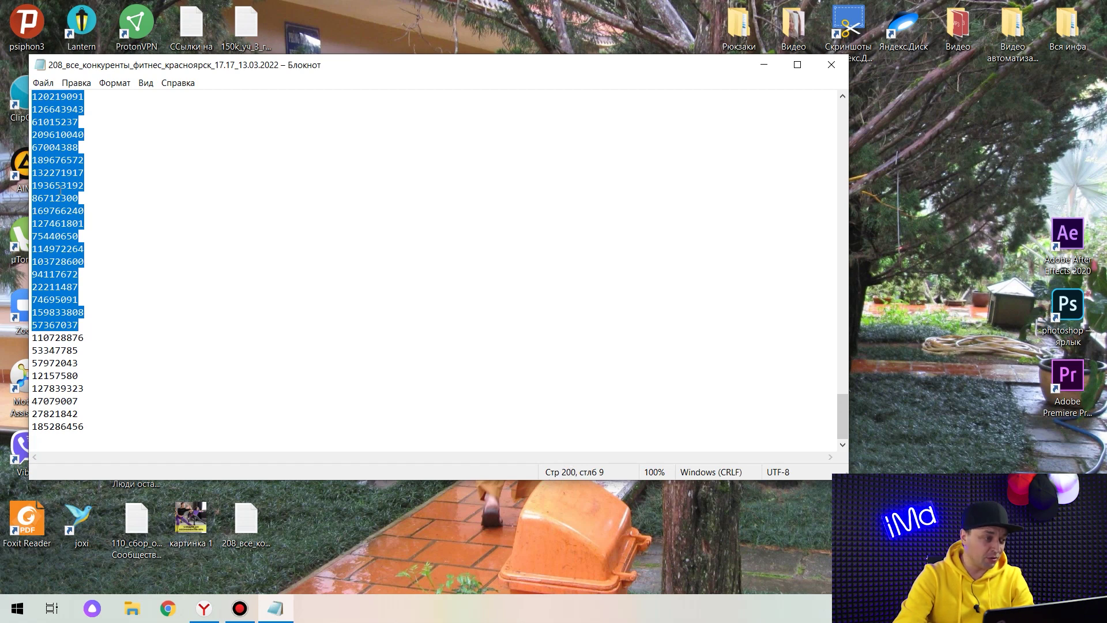
pyautogui.rightClick(61, 190)
pyautogui.click(133, 231)
# Bulk-paste the 200 copied IDs into VK Ads' Добавить сообщества list and add them.
pyautogui.click(204, 608)
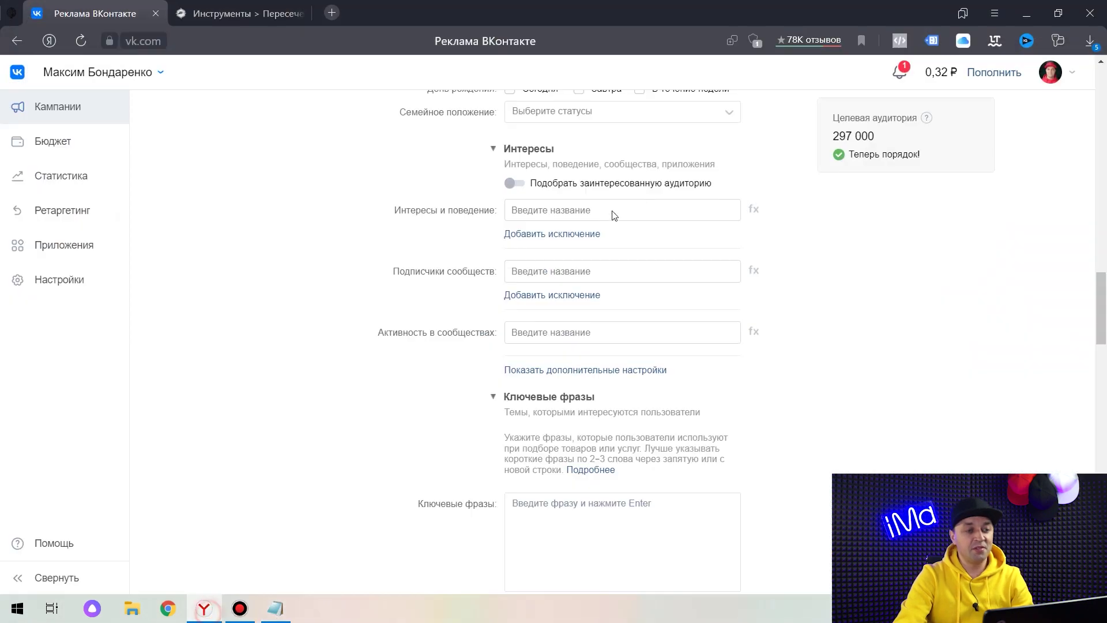
pyautogui.click(531, 335)
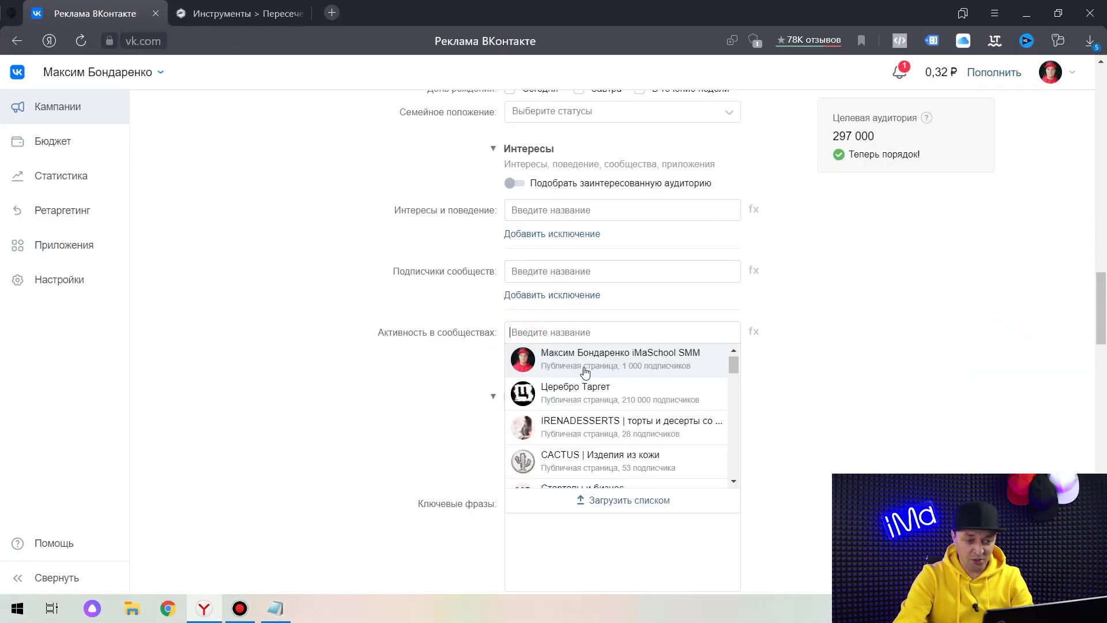
pyautogui.click(617, 501)
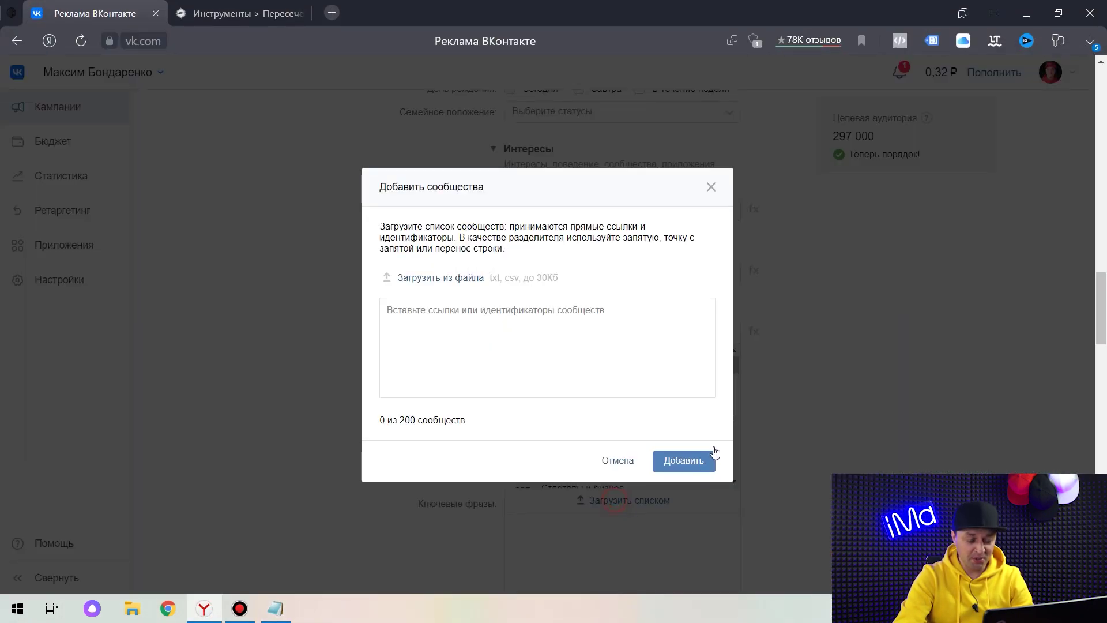
pyautogui.click(417, 323)
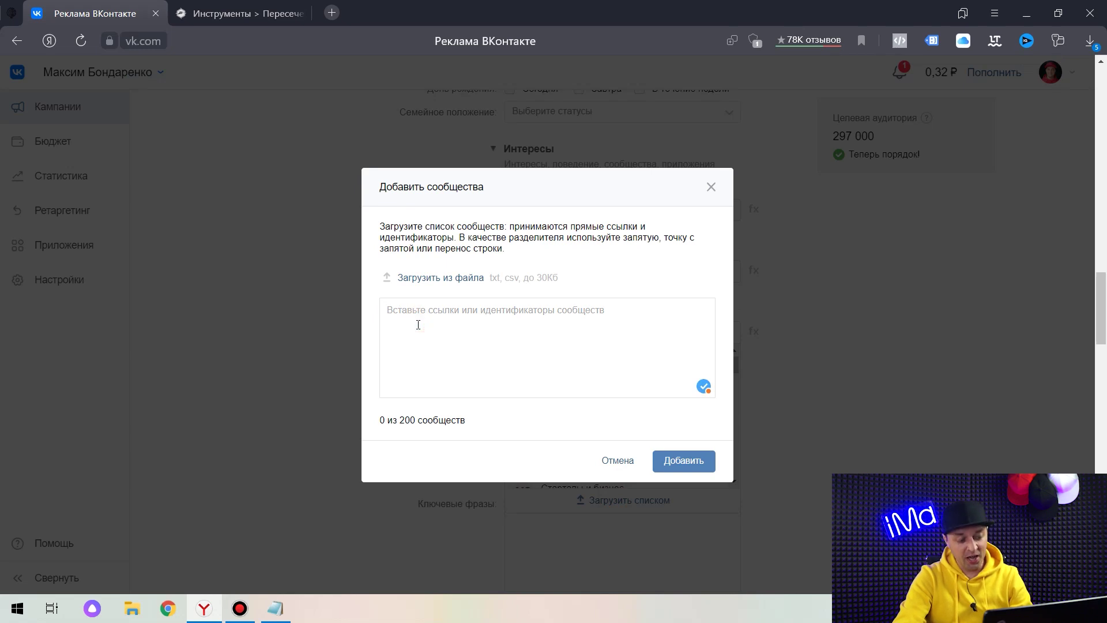
pyautogui.hotkey('ctrl', 'v')
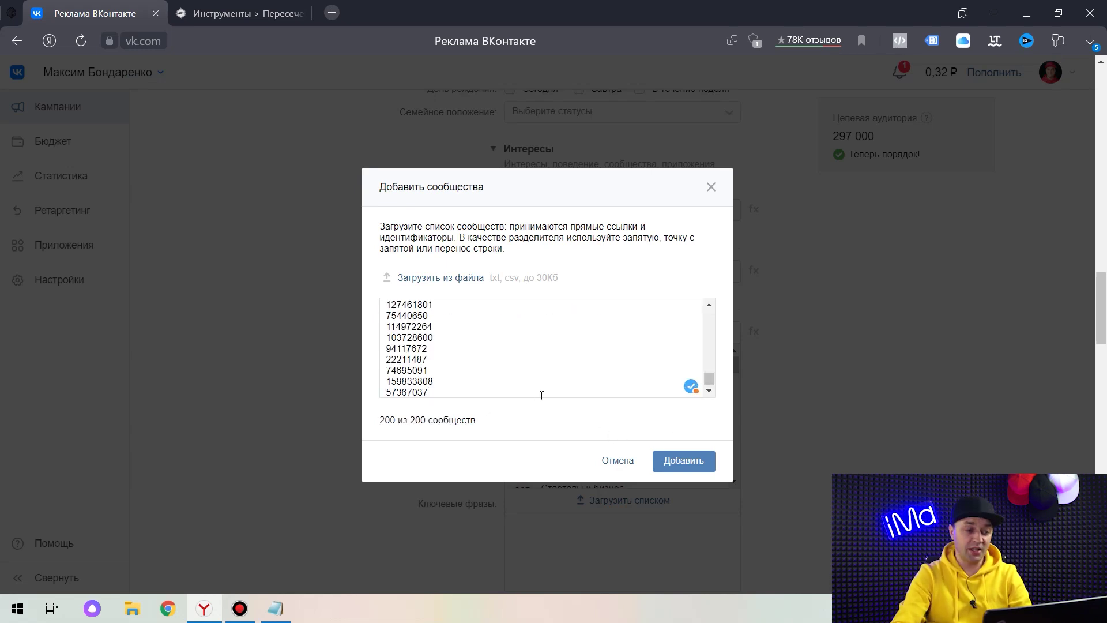
pyautogui.click(695, 464)
# Confirm adding the pasted communities and remove the boxing gym tag from targeting.
pyautogui.click(700, 363)
pyautogui.scroll(-4, 807, 364)
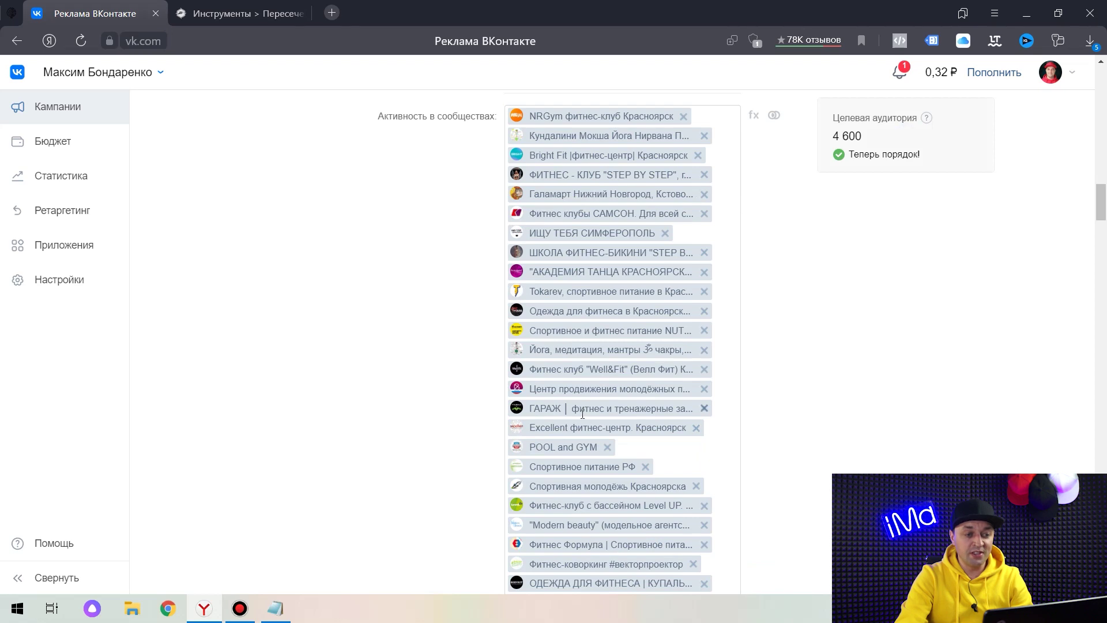
pyautogui.scroll(-1, 582, 414)
pyautogui.scroll(-6, 575, 249)
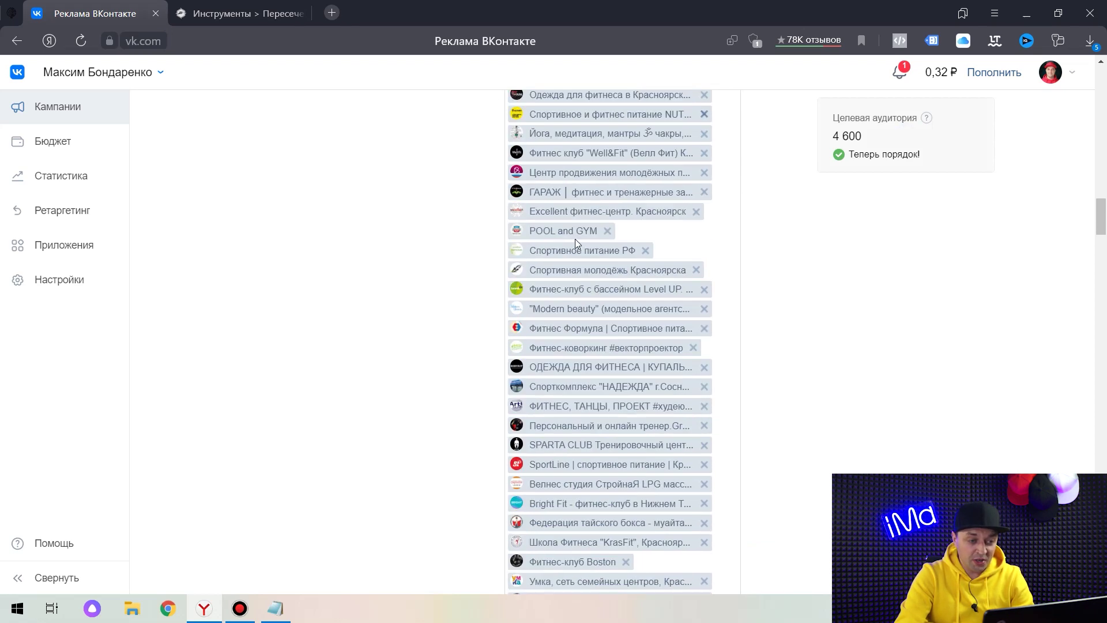
pyautogui.scroll(-4, 581, 219)
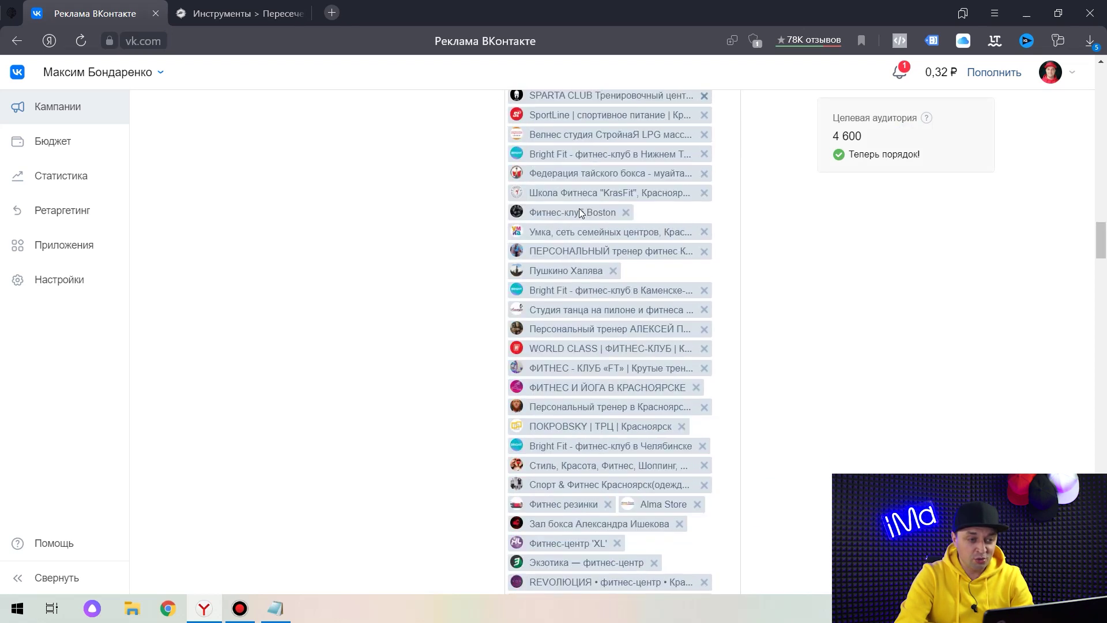
pyautogui.scroll(-3, 580, 184)
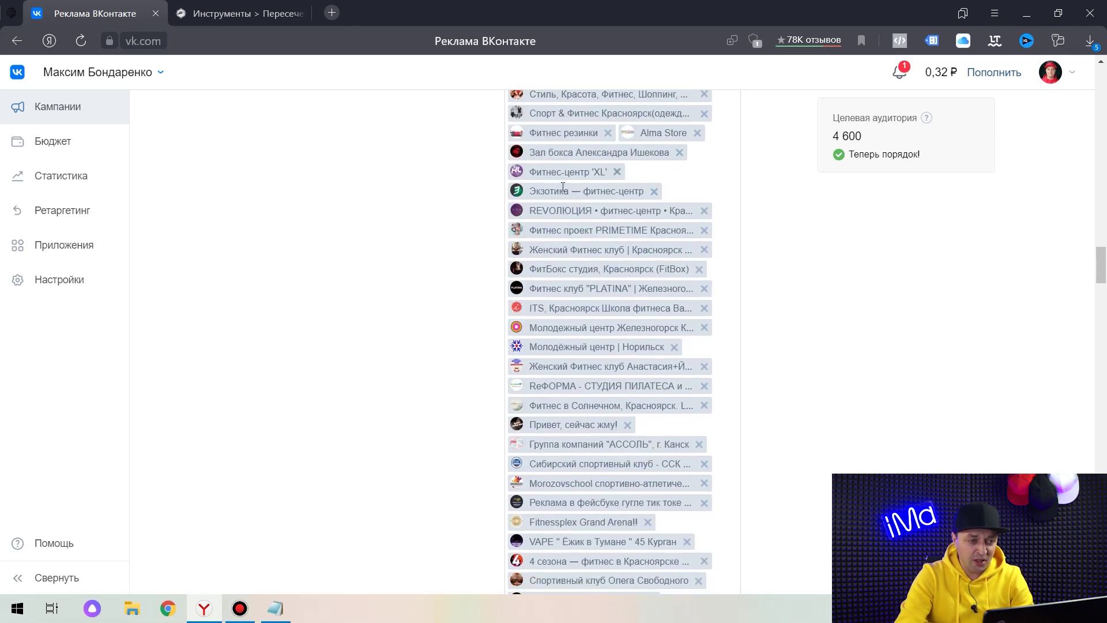
pyautogui.click(680, 152)
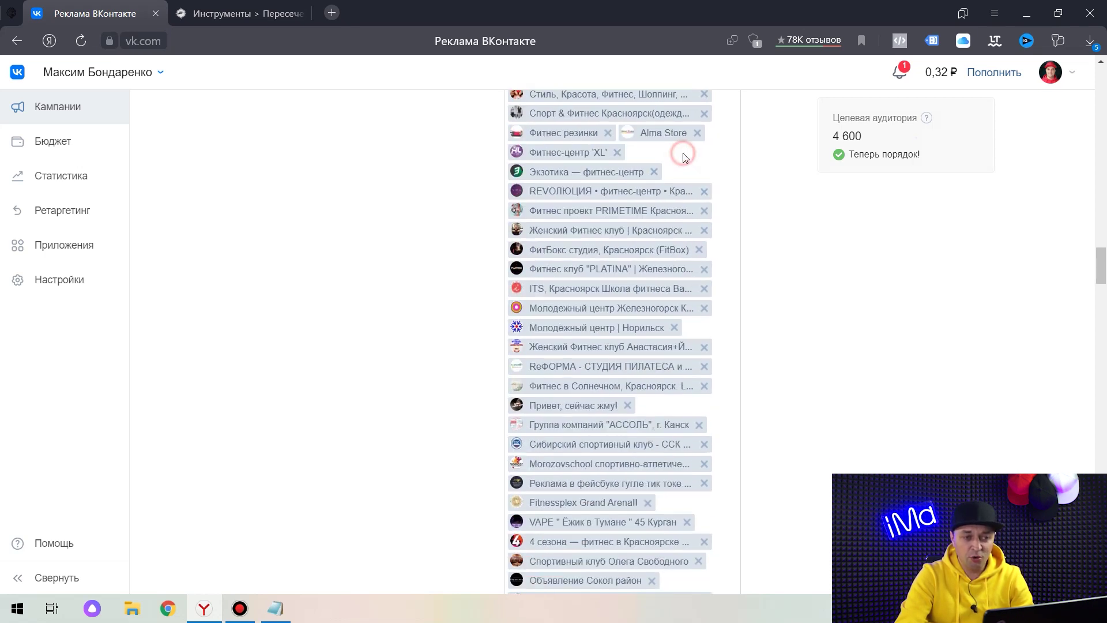
# Remove the VAPE group tag and check the 4 600 target audience estimate.
pyautogui.scroll(-3, 589, 226)
pyautogui.scroll(-2, 588, 226)
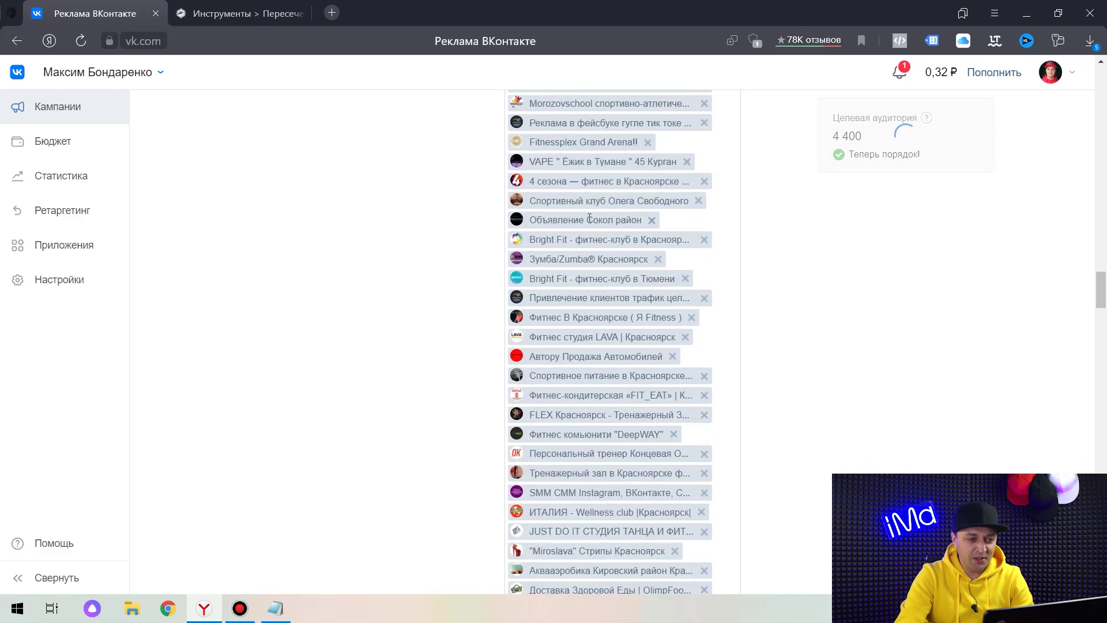
pyautogui.click(690, 161)
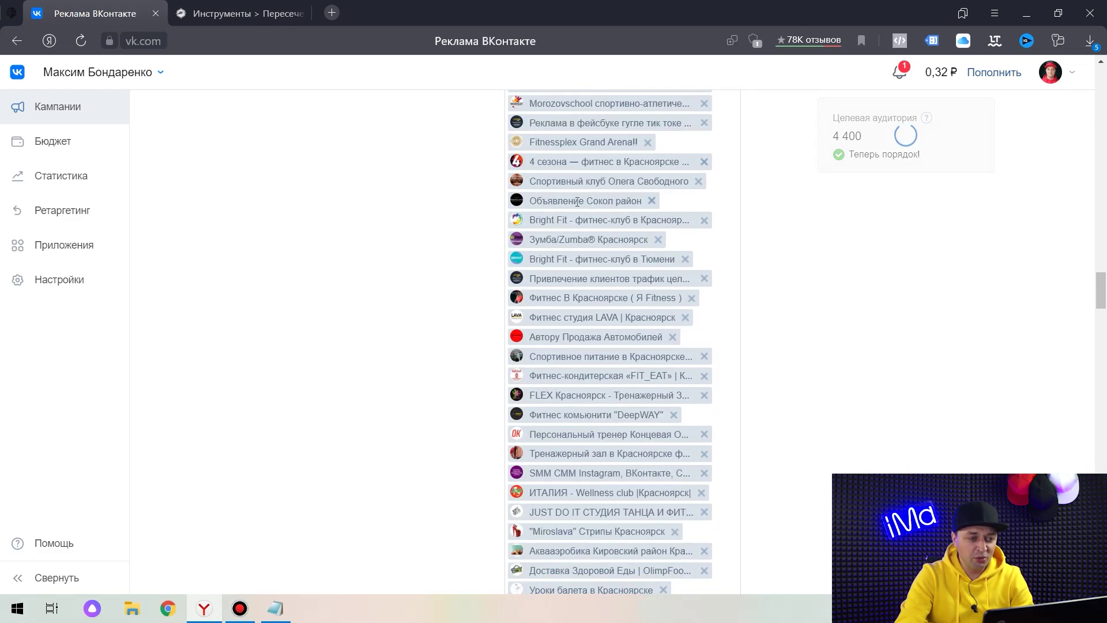
pyautogui.scroll(-10, 914, 143)
pyautogui.moveTo(867, 139); pyautogui.dragTo(834, 136)
pyautogui.click(797, 264)
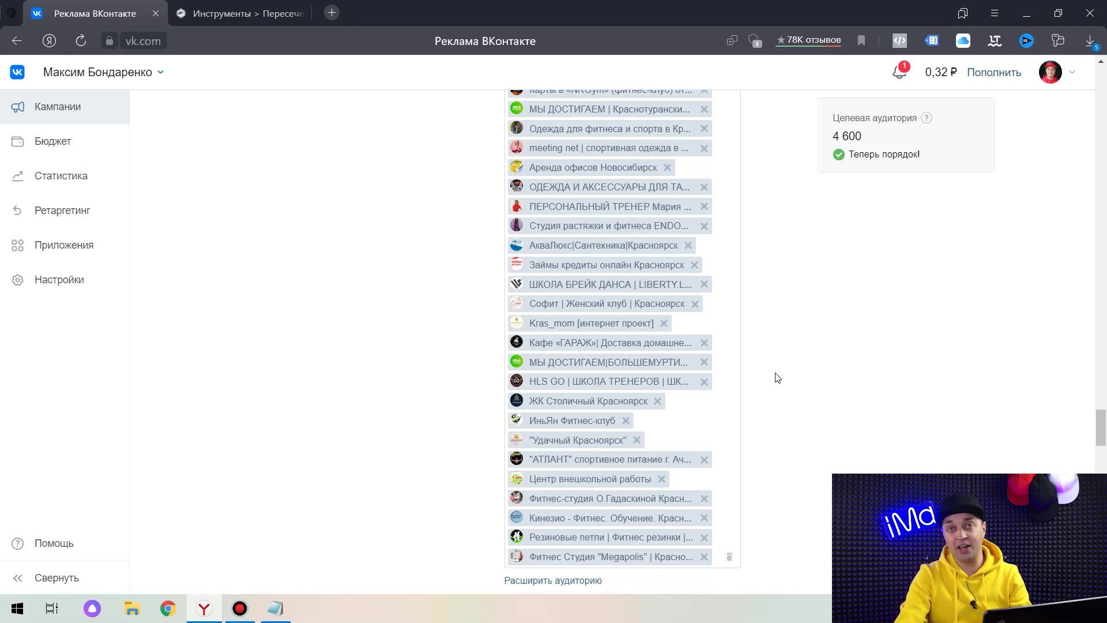
pyautogui.scroll(-10, 777, 378)
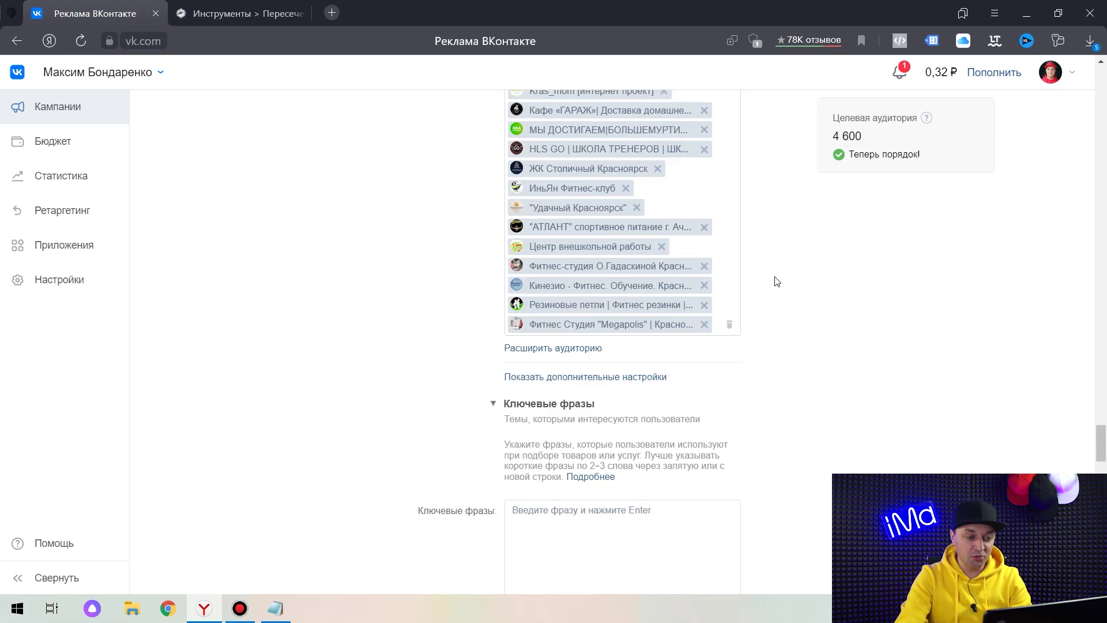
# Schedule the ad to show 10:00–23:00 on every day of the week.
pyautogui.scroll(-4, 634, 260)
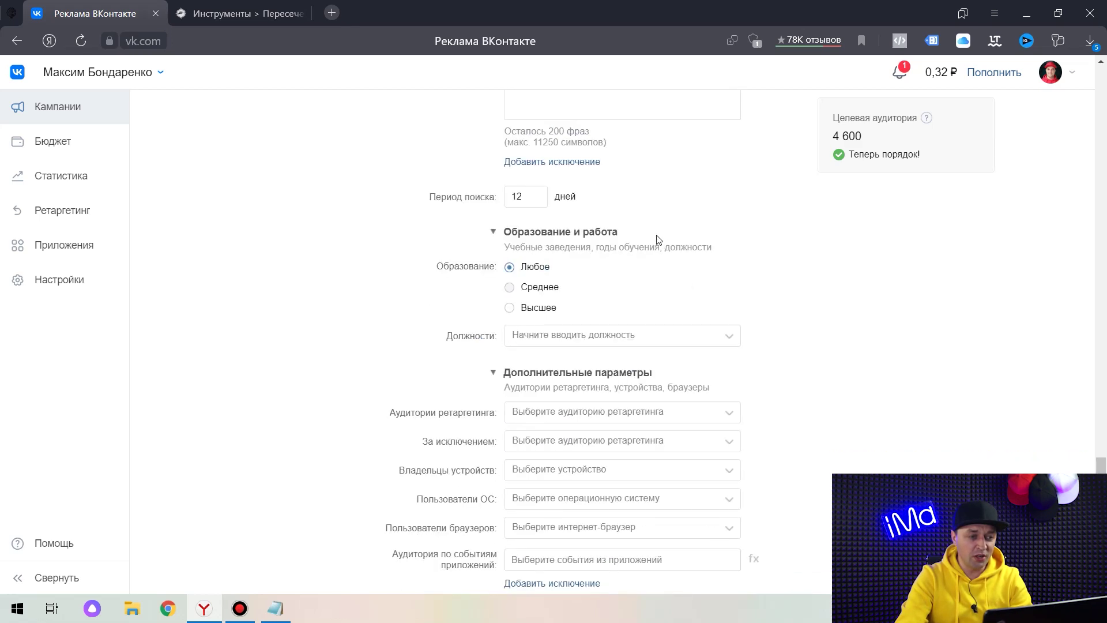
pyautogui.moveTo(525, 116); pyautogui.dragTo(502, 119)
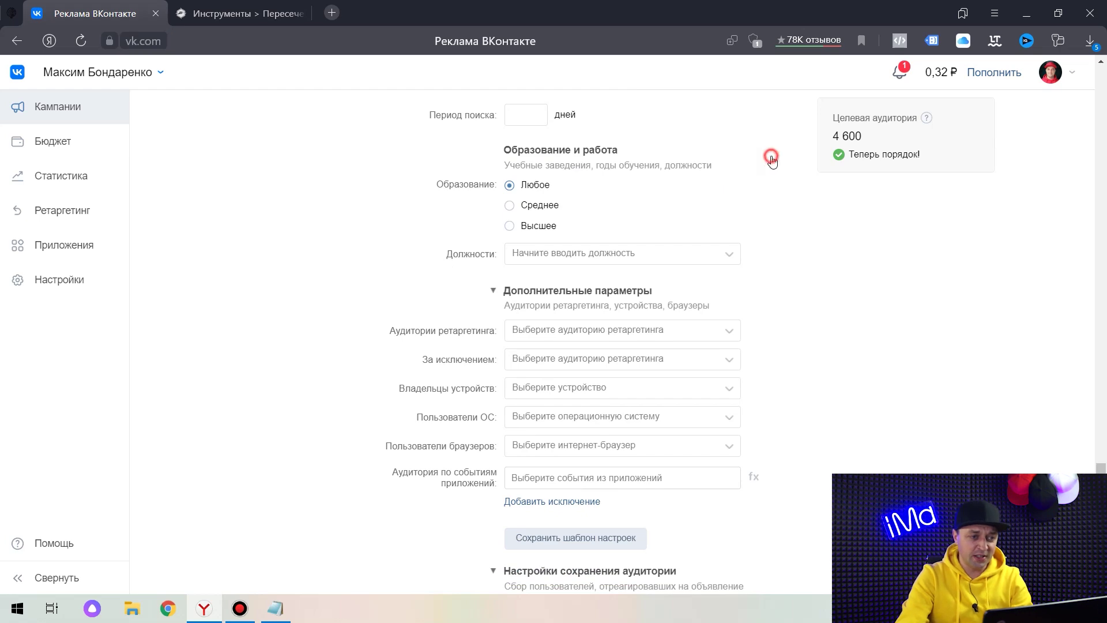
pyautogui.scroll(-4, 773, 162)
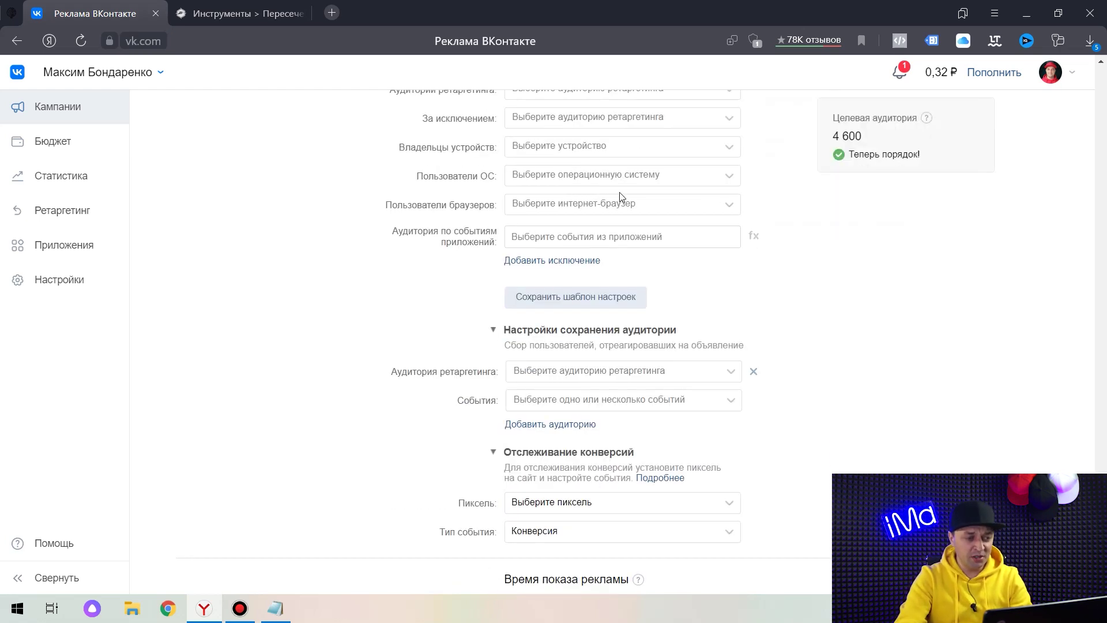
pyautogui.scroll(3, 620, 197)
pyautogui.scroll(-5, 612, 219)
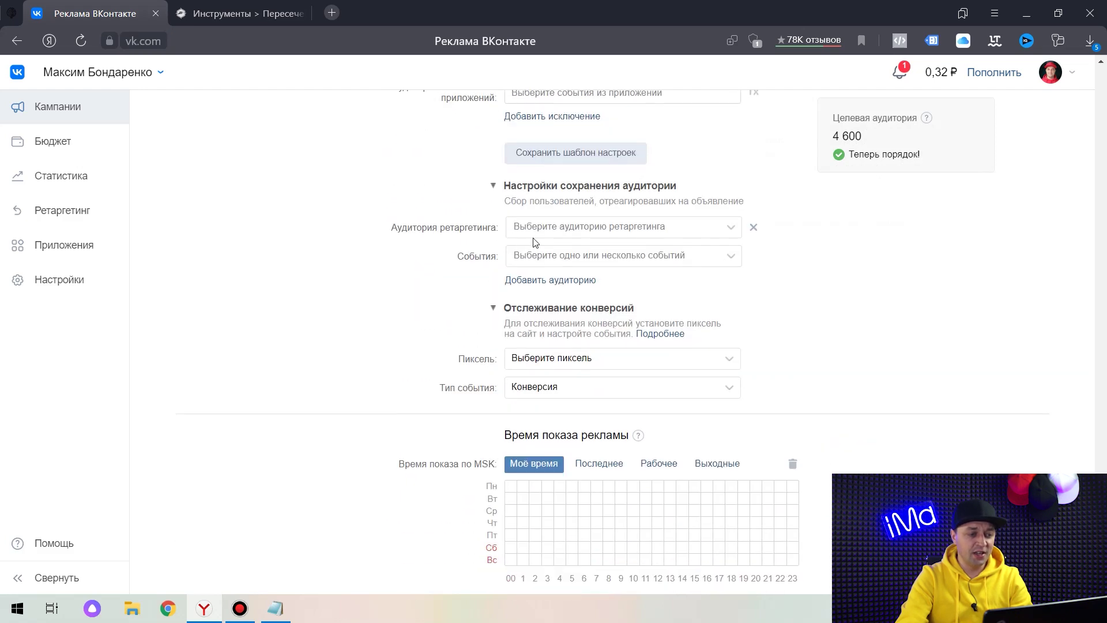
pyautogui.scroll(-2, 535, 242)
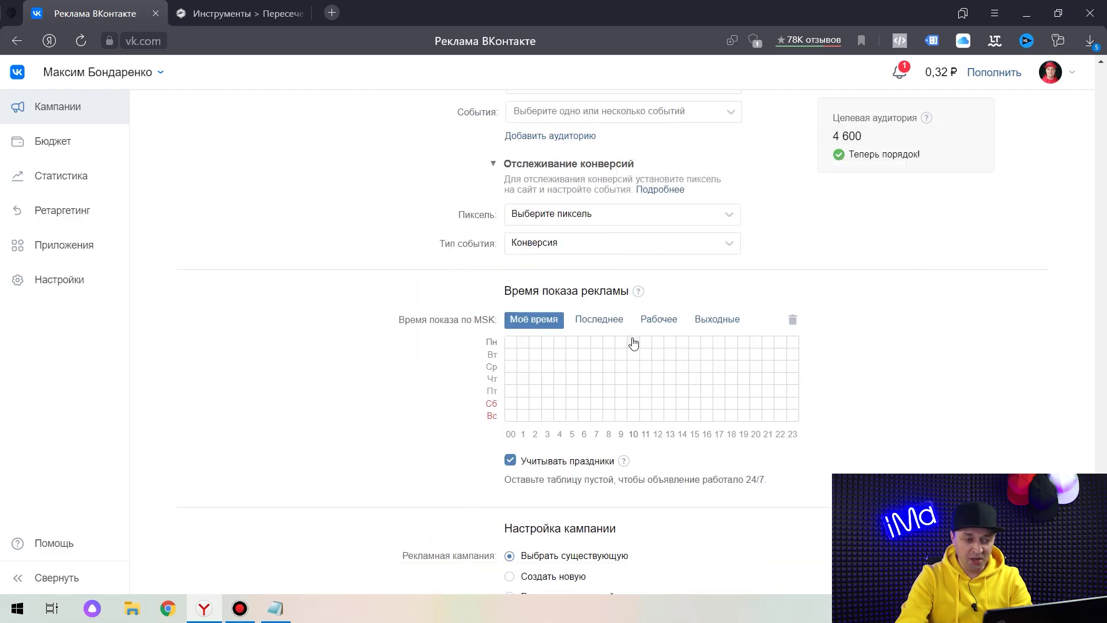
pyautogui.moveTo(634, 346); pyautogui.dragTo(708, 427)
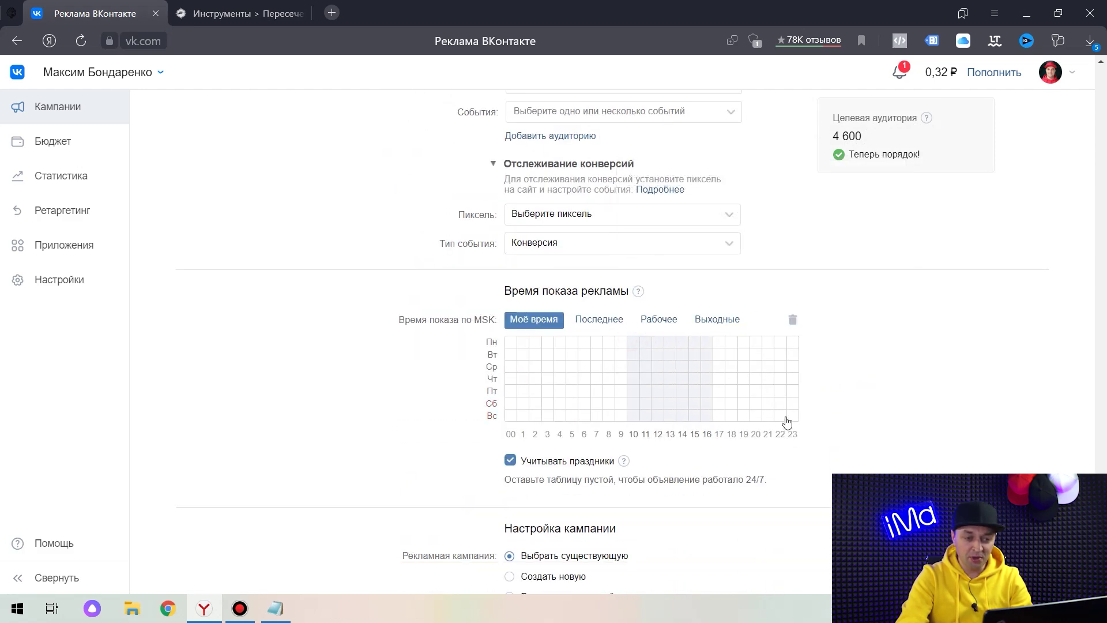
pyautogui.moveTo(787, 421); pyautogui.dragTo(786, 420)
# Put the ad in a new campaign 'Фитнес Красноярск Конкуренты' with a 100 ₽ daily limit.
pyautogui.scroll(-4, 903, 332)
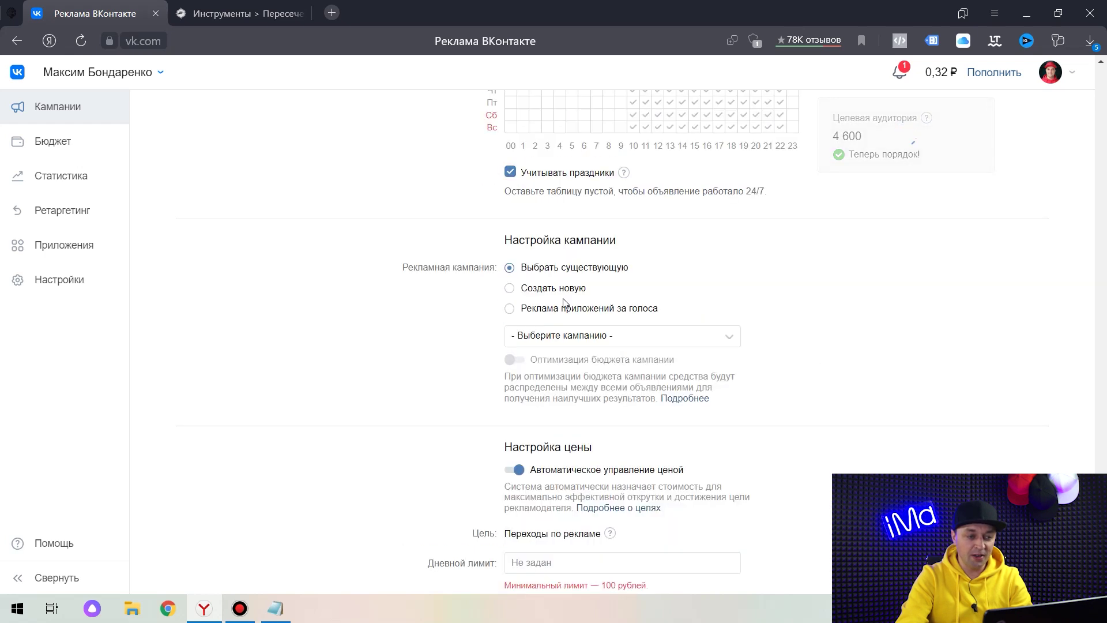
pyautogui.click(549, 289)
pyautogui.click(540, 335)
pyautogui.write('Ф')
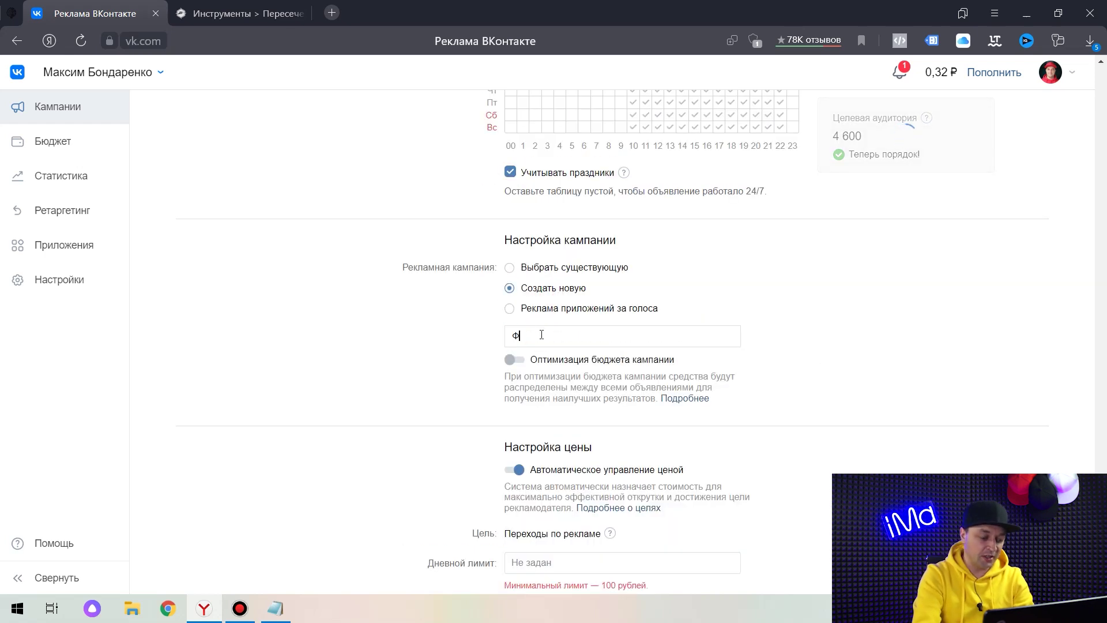
pyautogui.write('итнес Красноярск Конкуренты')
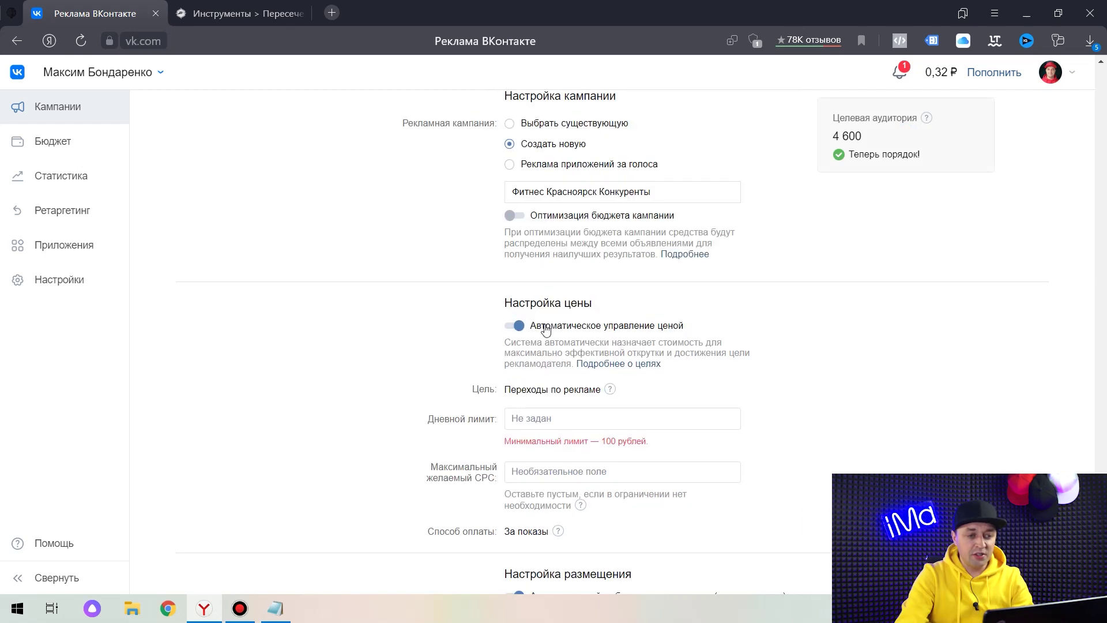
pyautogui.scroll(-3, 709, 334)
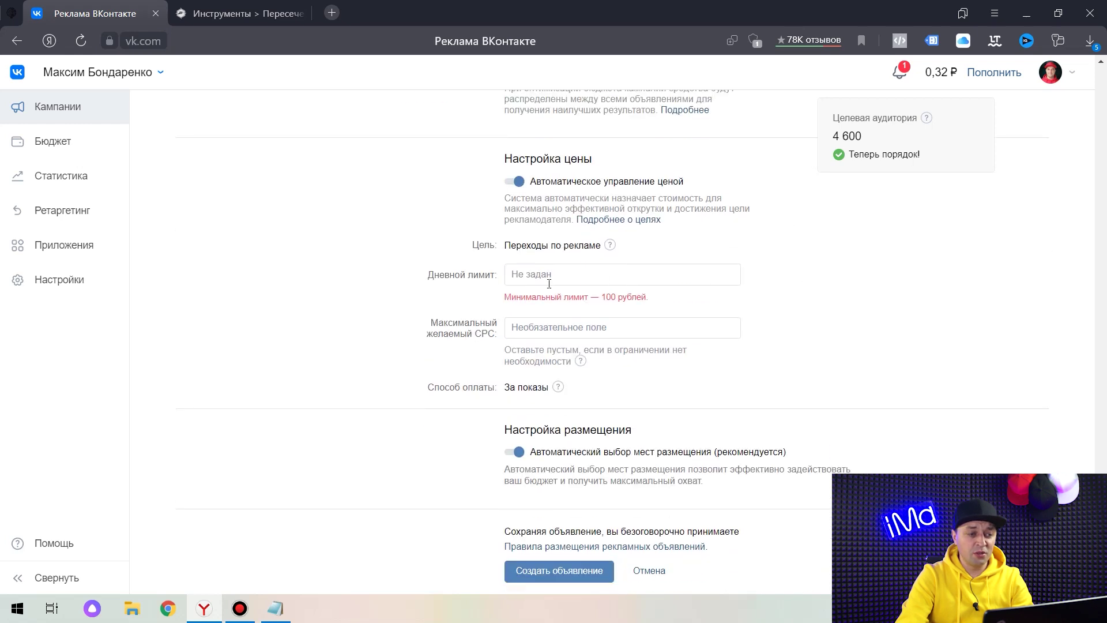
pyautogui.write('00')
pyautogui.scroll(-3, 845, 268)
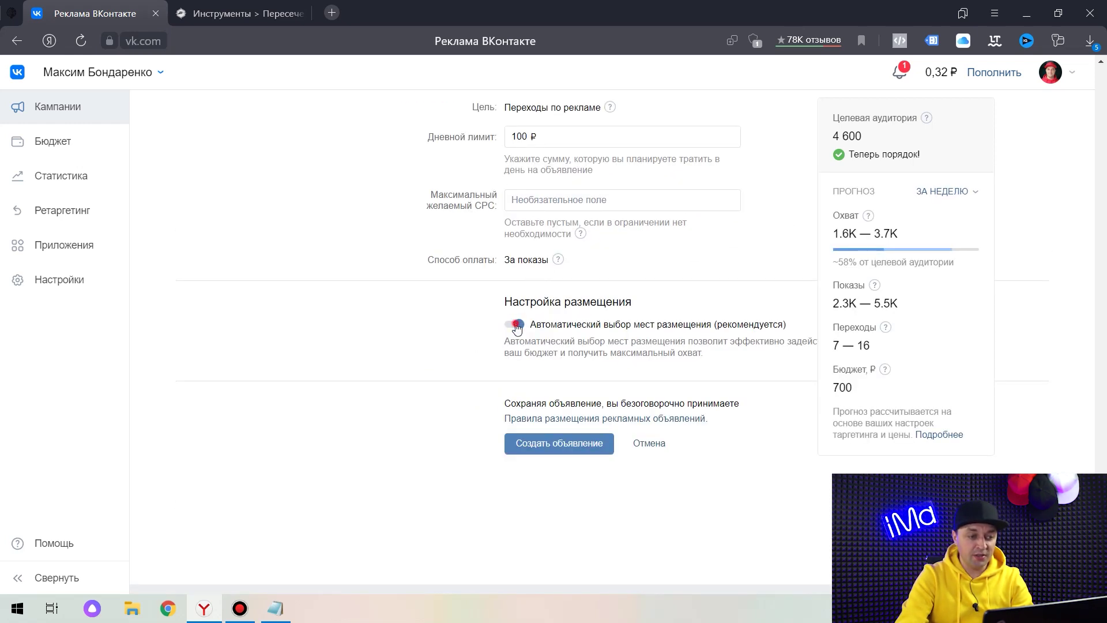
# Turn off automatic placement, show the ad only on VKontakte, and create the ad.
pyautogui.click(517, 326)
pyautogui.click(589, 378)
pyautogui.scroll(-1, 723, 295)
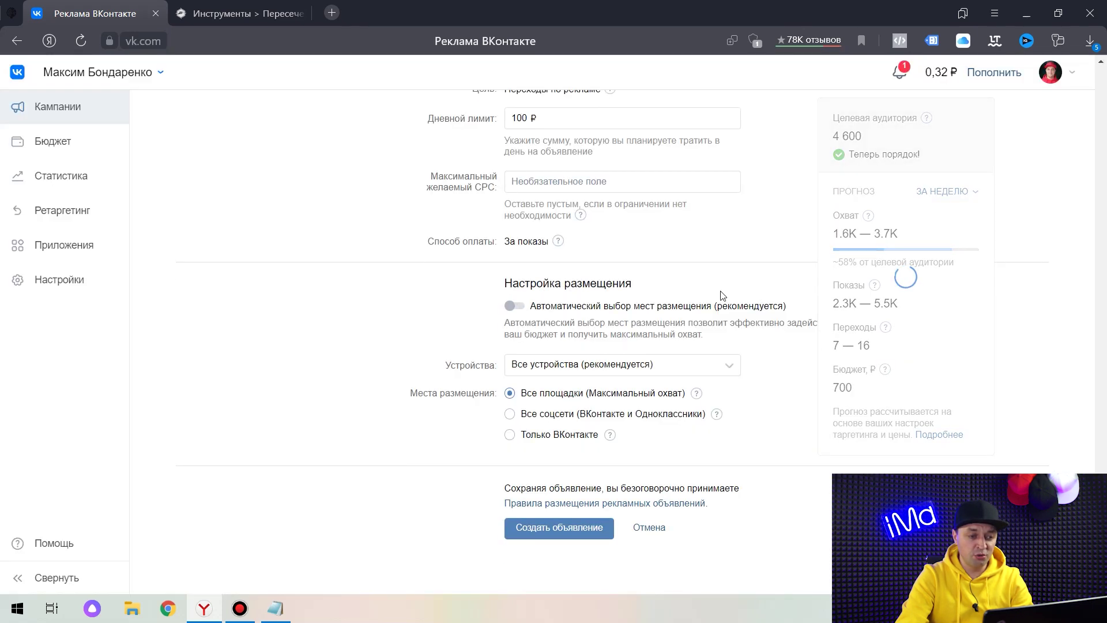
pyautogui.scroll(-2, 722, 295)
pyautogui.click(552, 352)
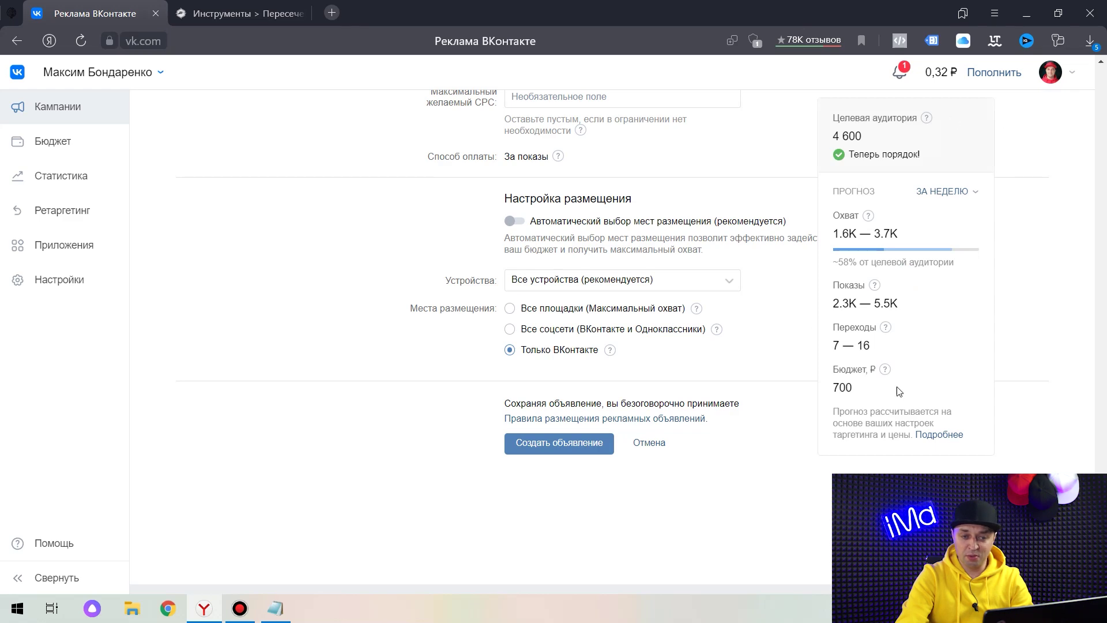
pyautogui.click(561, 448)
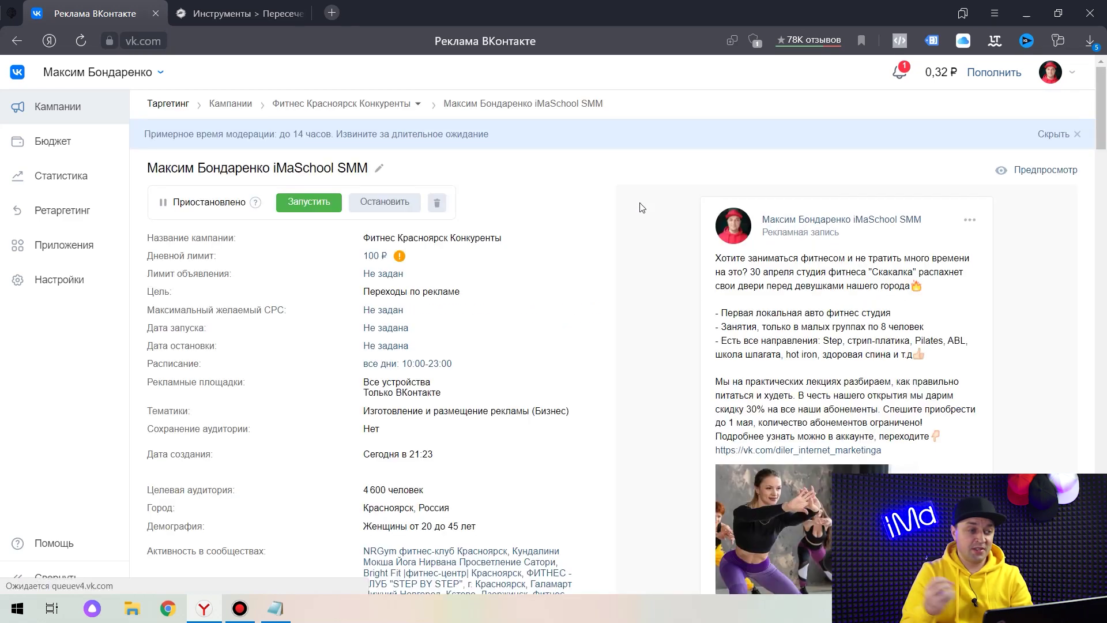
# Change the new ad's title to 'Картинка 1' and look over its details.
pyautogui.click(381, 169)
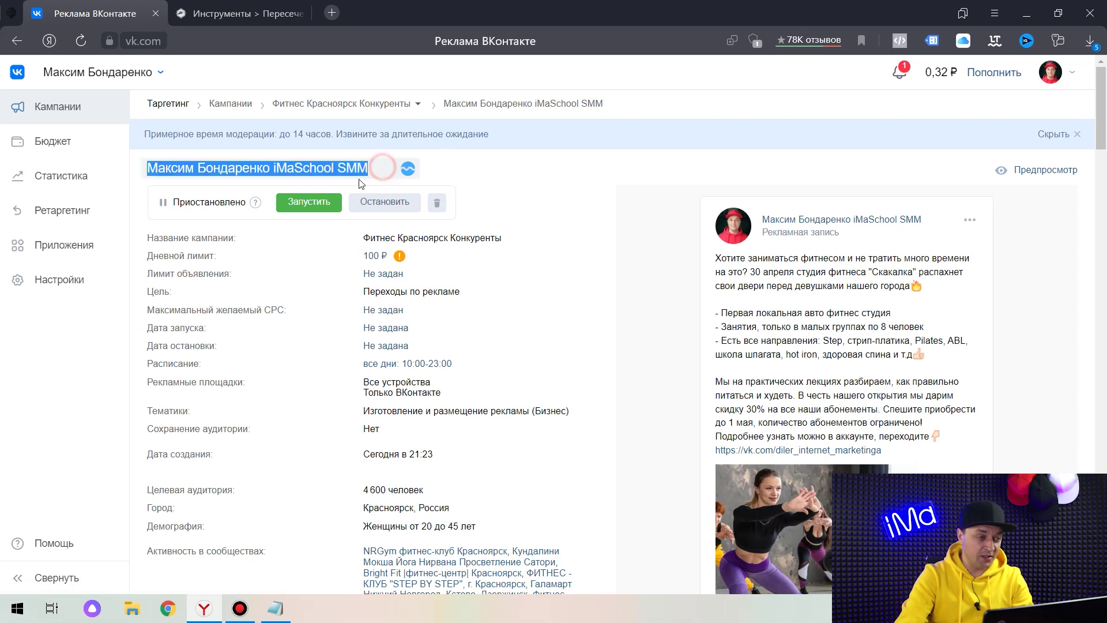
pyautogui.write('КАртинка 1')
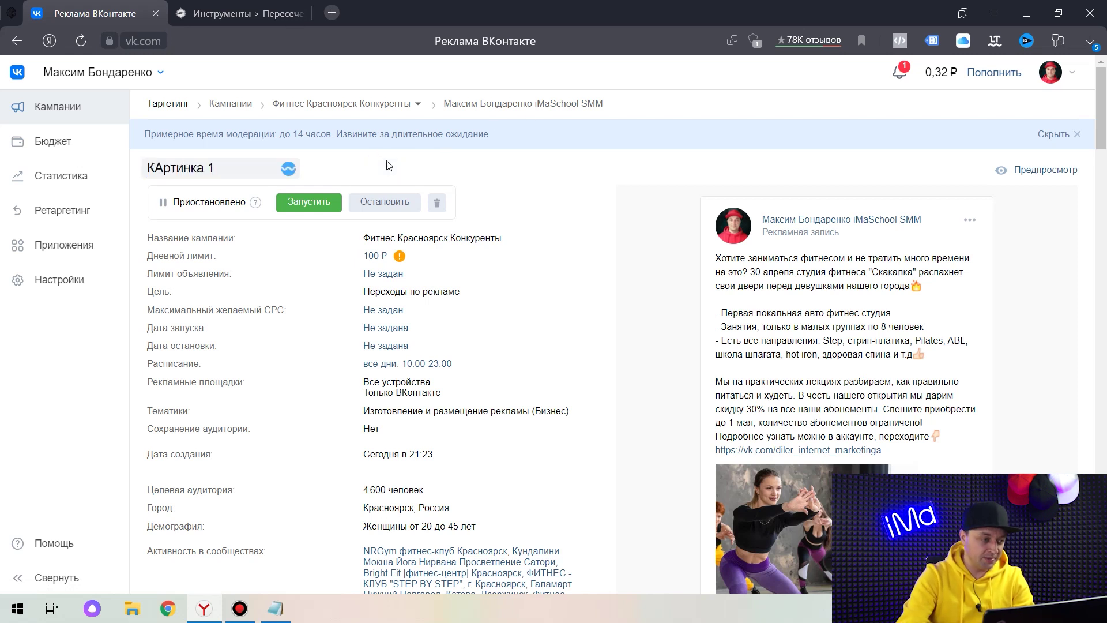
pyautogui.press('Return')
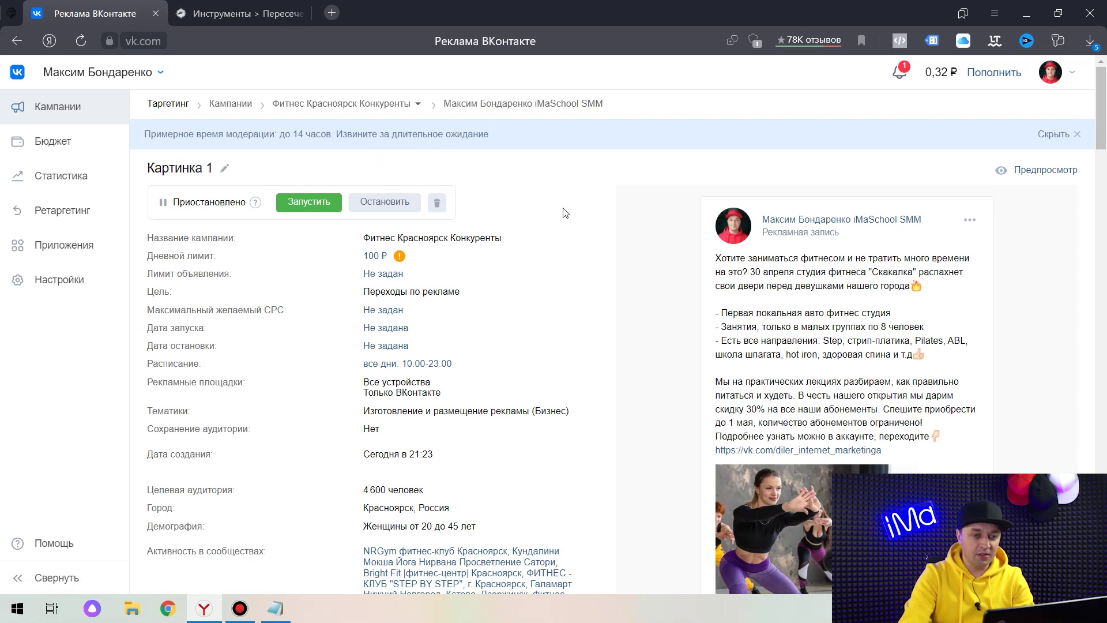
pyautogui.scroll(-1, 887, 448)
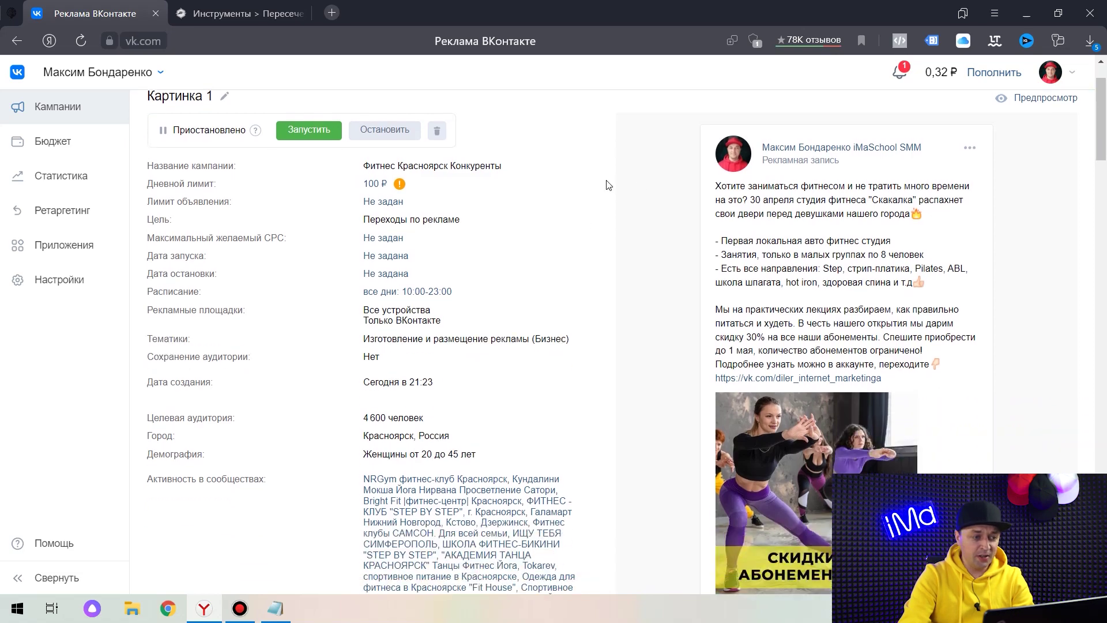
pyautogui.scroll(-3, 605, 339)
pyautogui.scroll(-4, 638, 316)
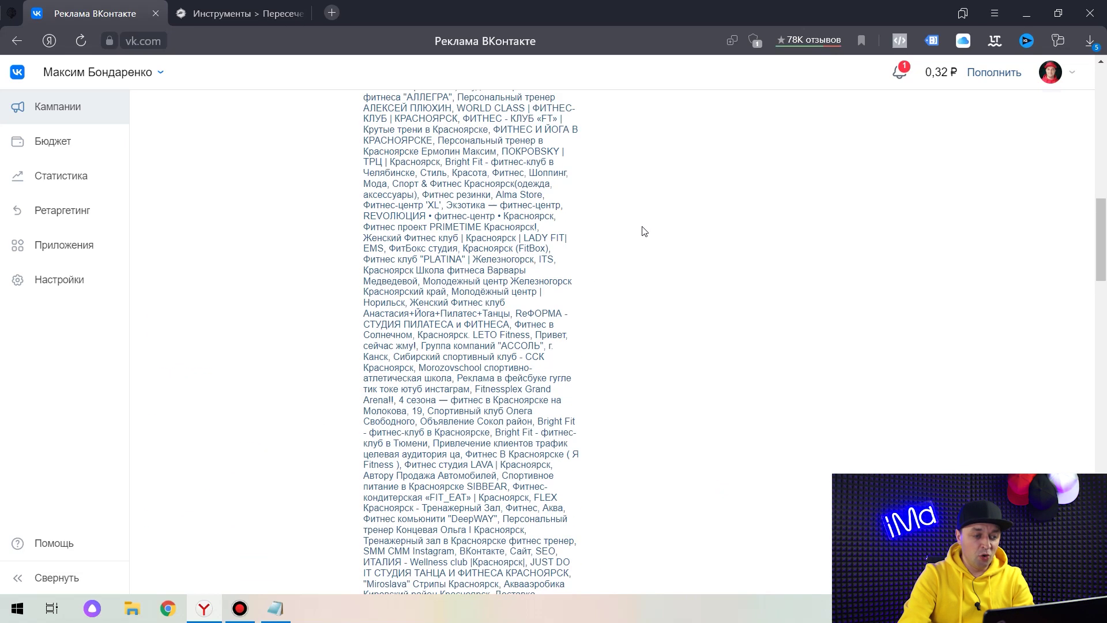
pyautogui.scroll(8, 643, 230)
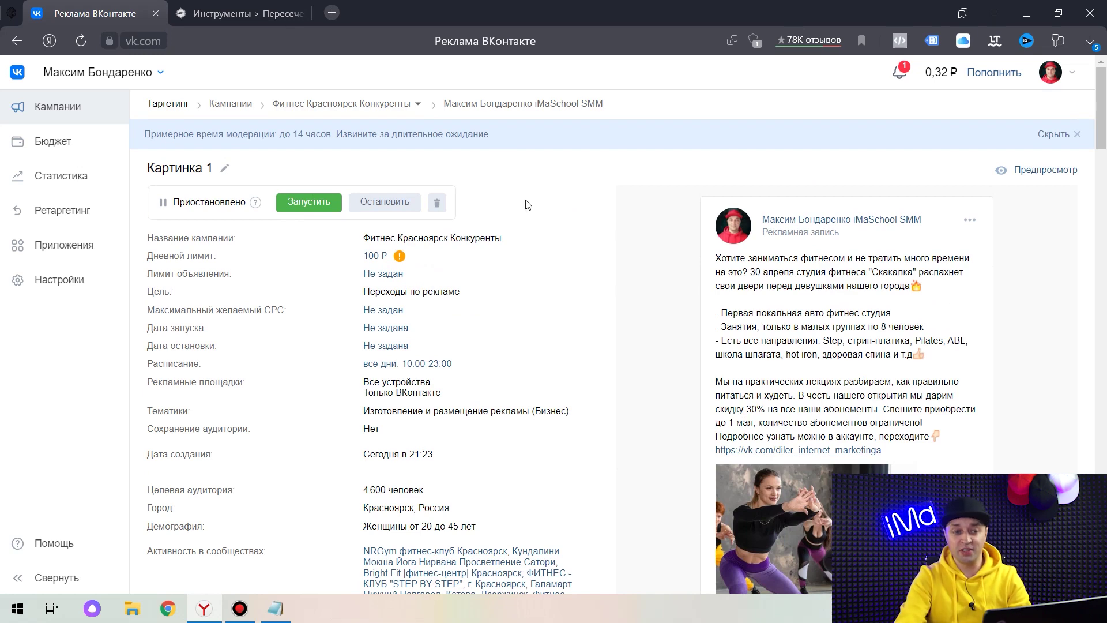
pyautogui.scroll(-4, 519, 231)
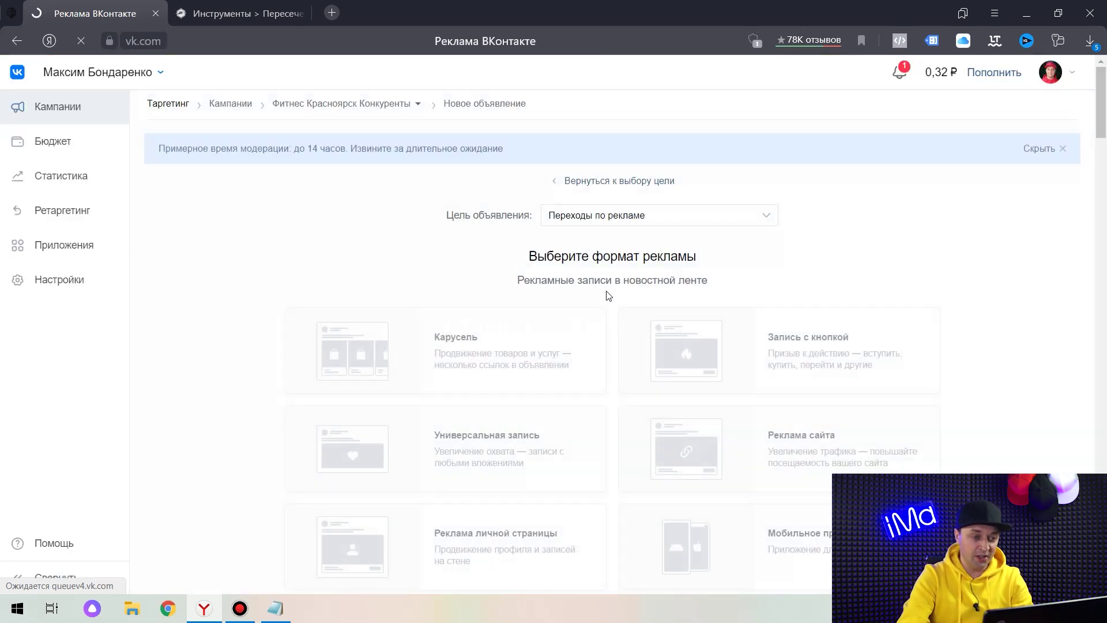
# In the copied ad's post, replace the old image with a photo of three dancers.
pyautogui.scroll(-4, 643, 223)
pyautogui.click(577, 203)
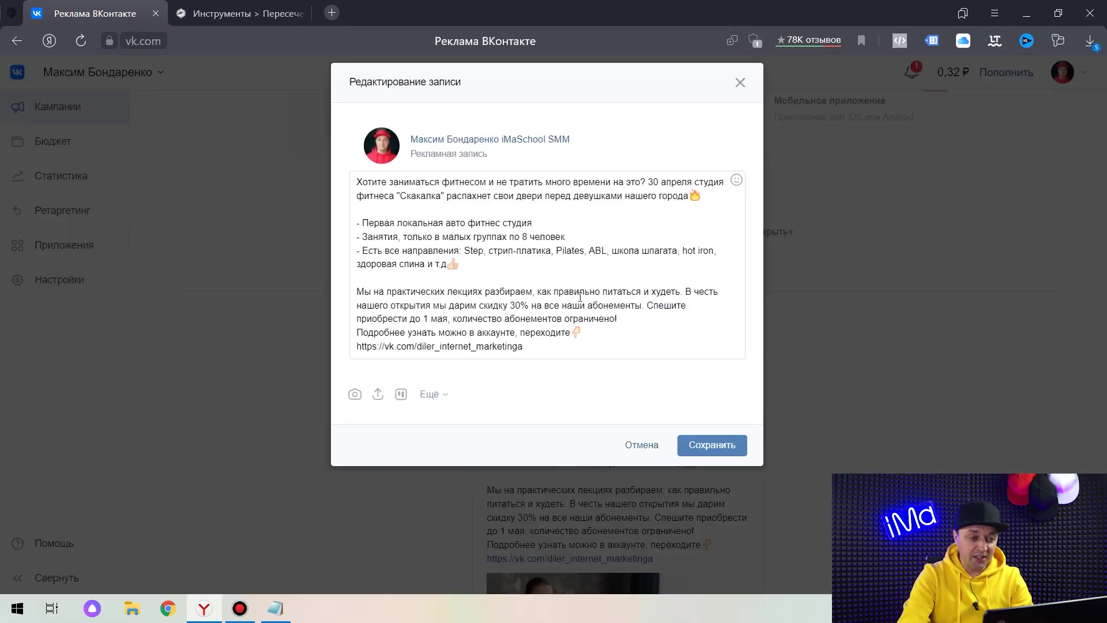
pyautogui.click(587, 380)
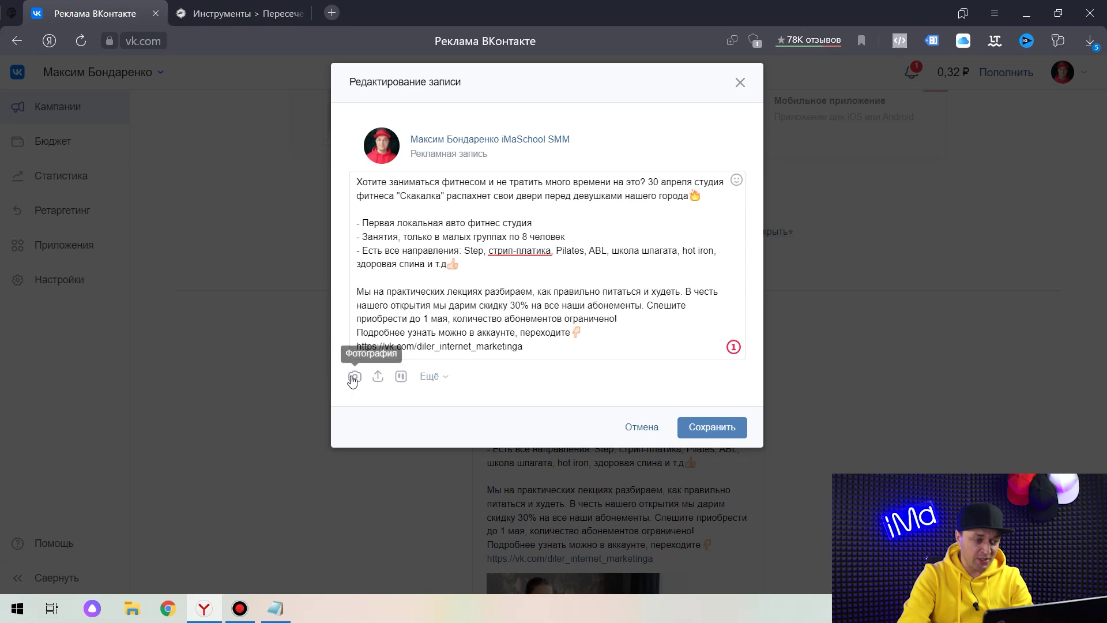
pyautogui.hotkey('ctrl', 'Return')
pyautogui.click(548, 118)
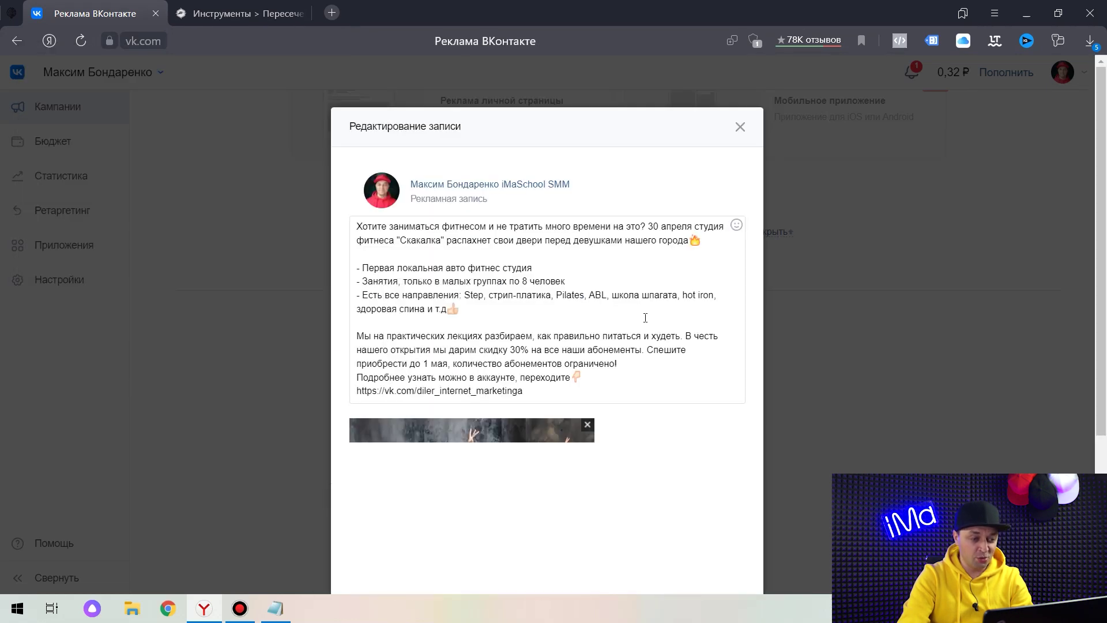
# Create the second ad, name it 'Картинка 2', and make another copy of it.
pyautogui.scroll(-5, 587, 376)
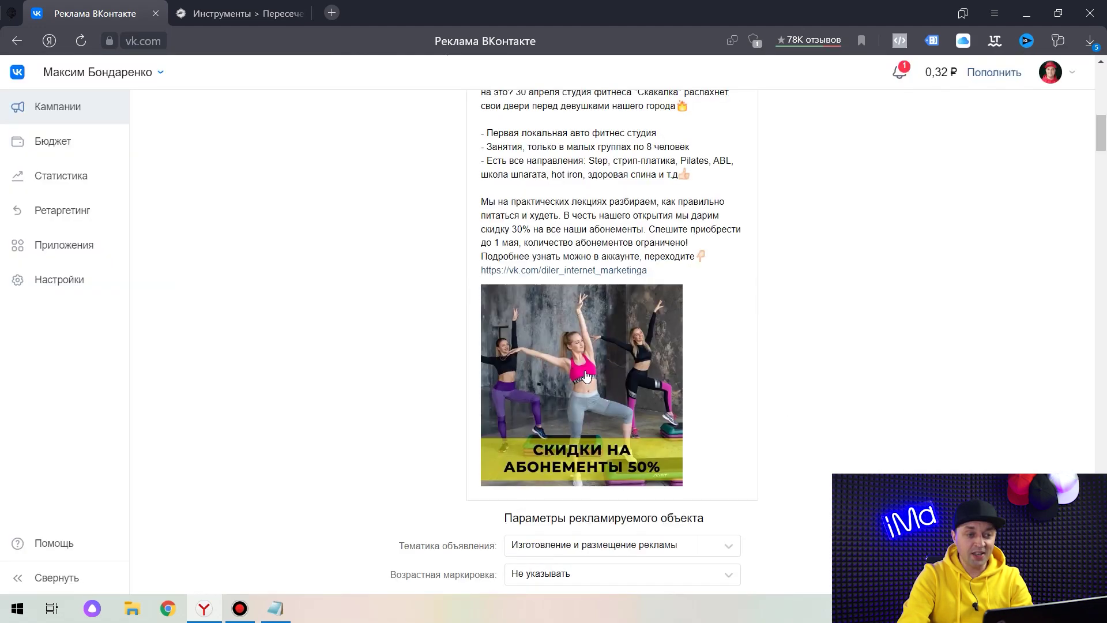
pyautogui.scroll(-20, 798, 323)
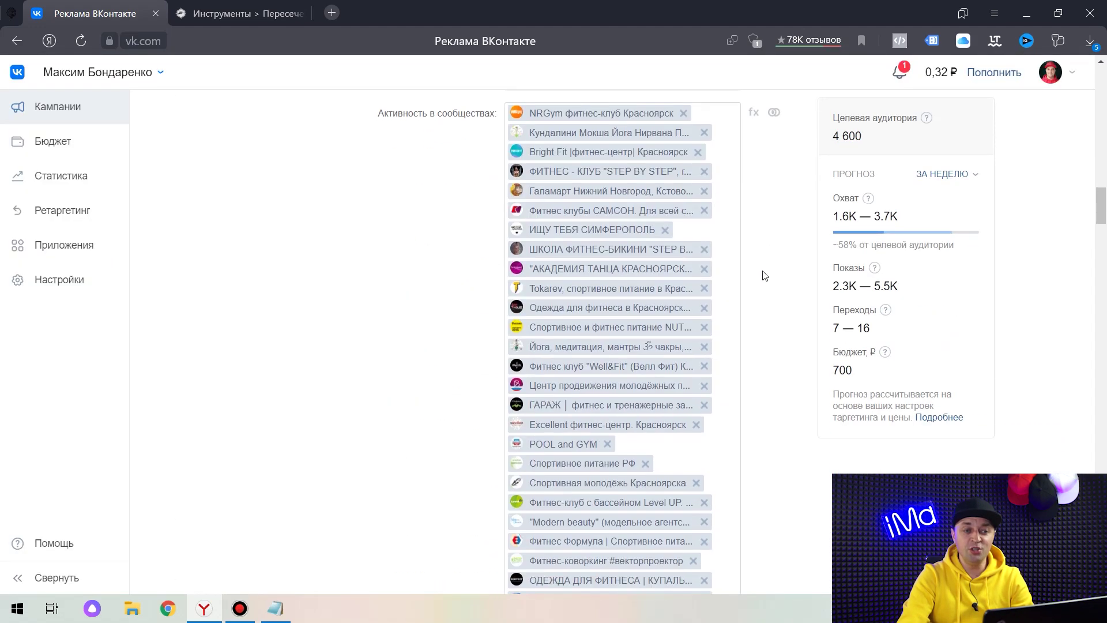
pyautogui.scroll(-15, 773, 271)
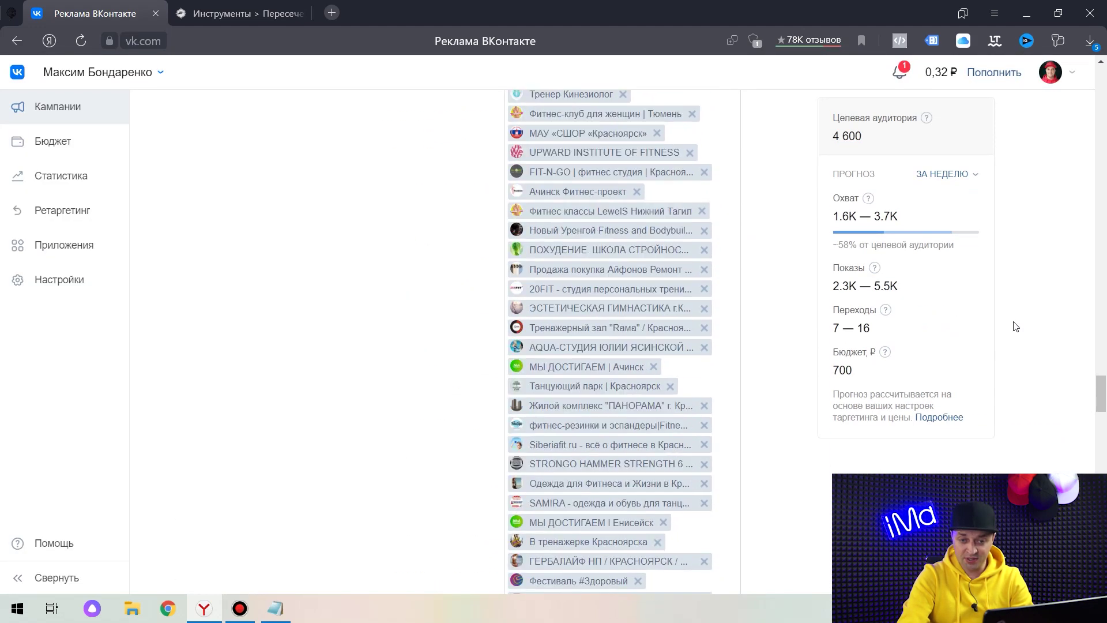
pyautogui.scroll(-10, 1103, 416)
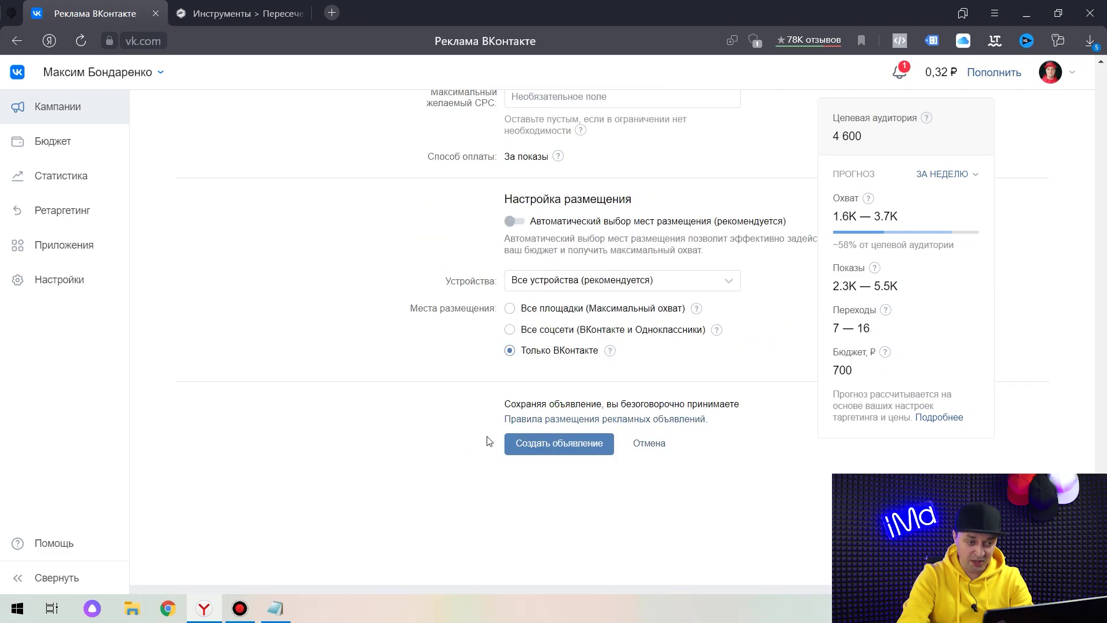
pyautogui.click(558, 444)
pyautogui.write('Картинка 2')
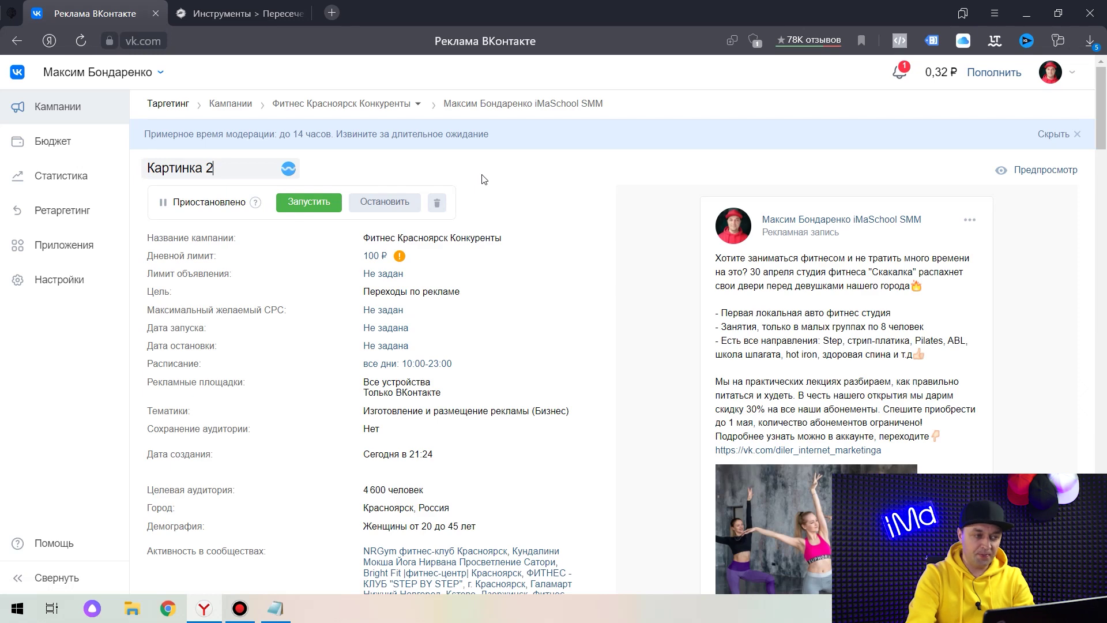
pyautogui.scroll(-2, 560, 199)
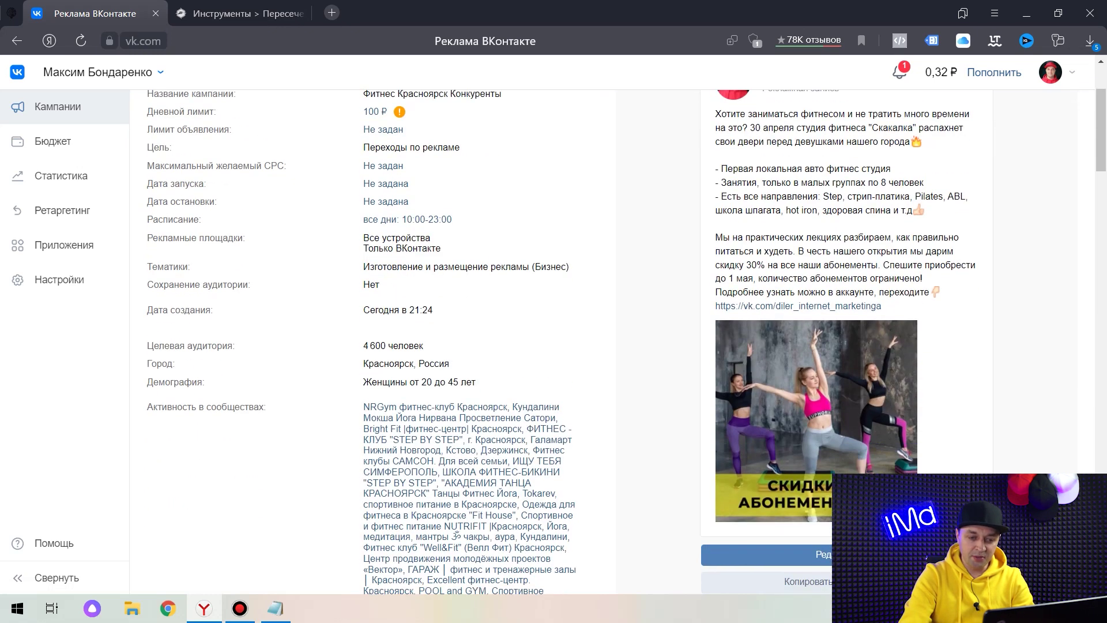
pyautogui.click(767, 554)
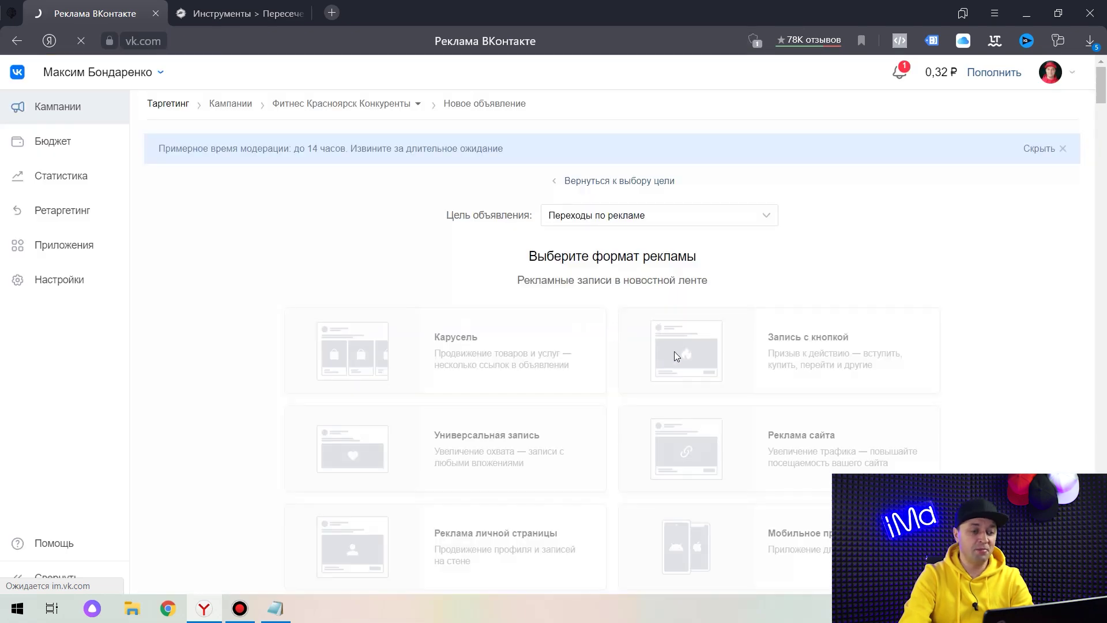
# Replace the copied post's image with the step-squat photo from the Desktop and save.
pyautogui.scroll(-6, 674, 351)
pyautogui.click(563, 202)
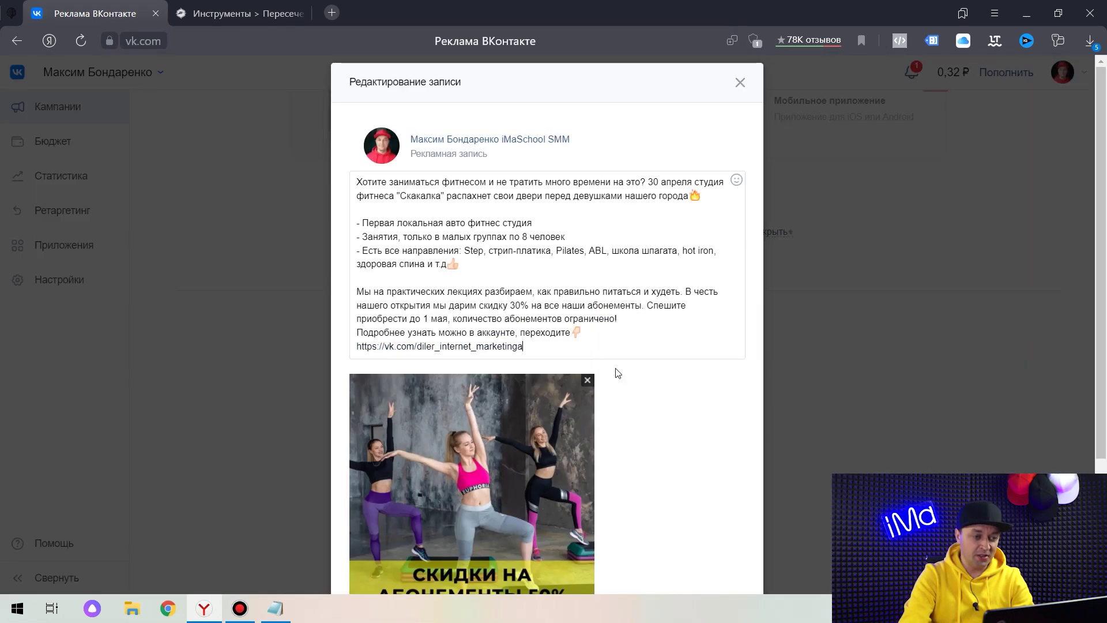
pyautogui.scroll(-5, 617, 373)
pyautogui.click(587, 206)
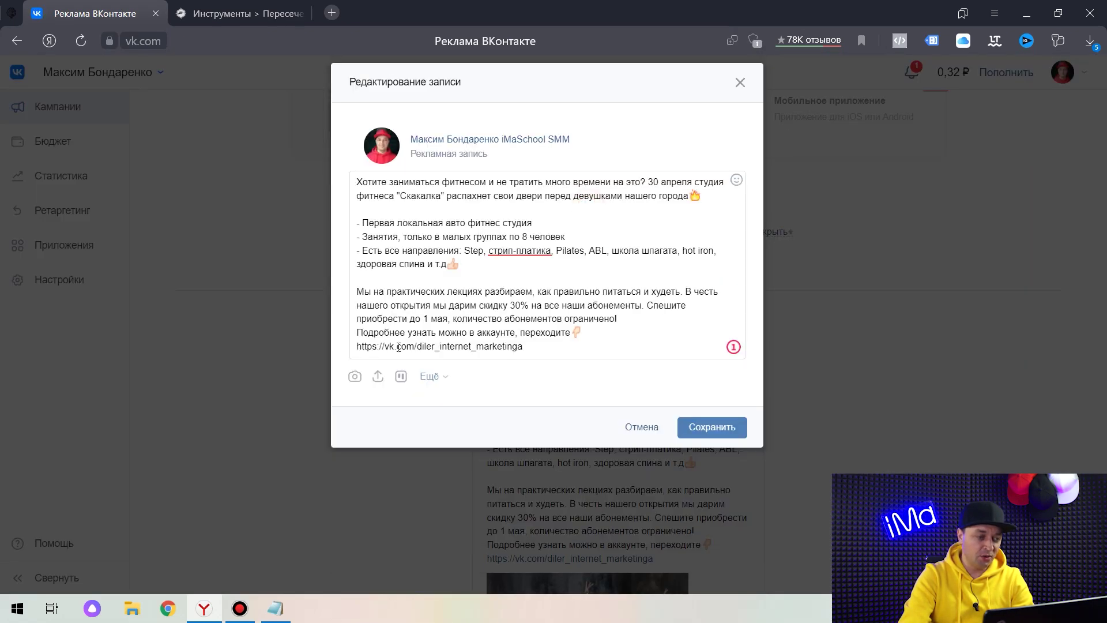
pyautogui.click(354, 377)
pyautogui.click(507, 120)
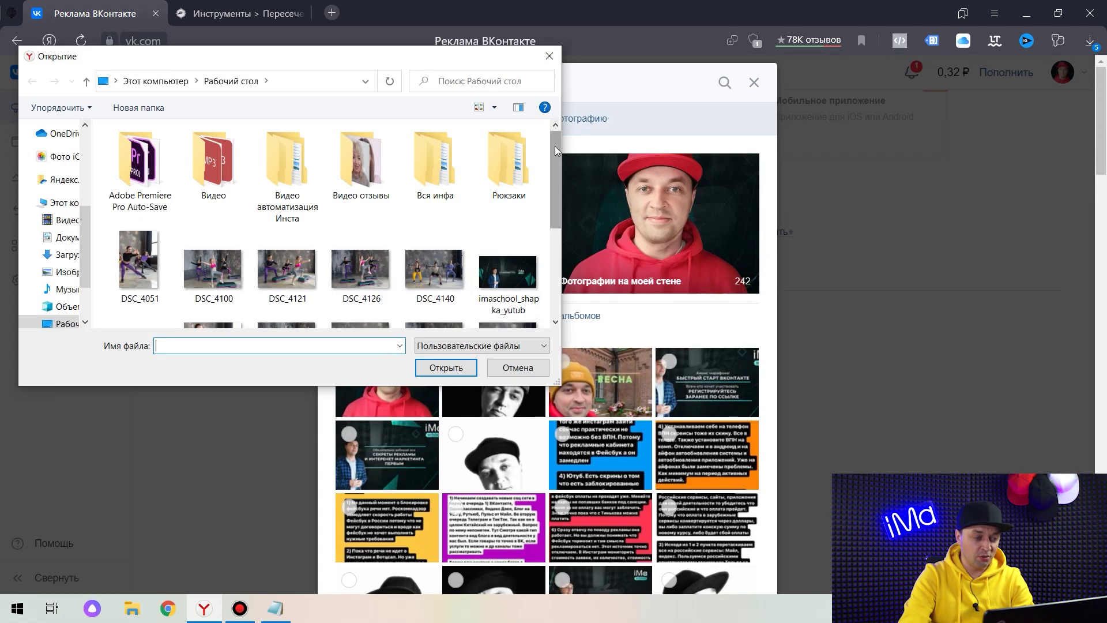
pyautogui.moveTo(555, 147); pyautogui.dragTo(556, 234)
pyautogui.doubleClick(376, 203)
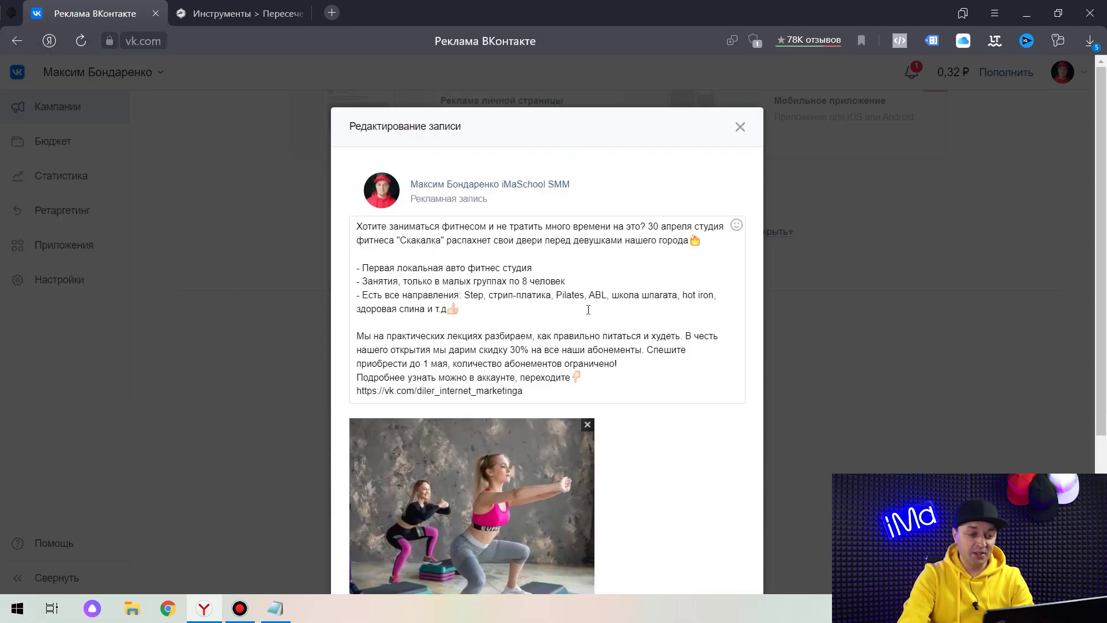
pyautogui.scroll(-5, 588, 310)
pyautogui.click(713, 517)
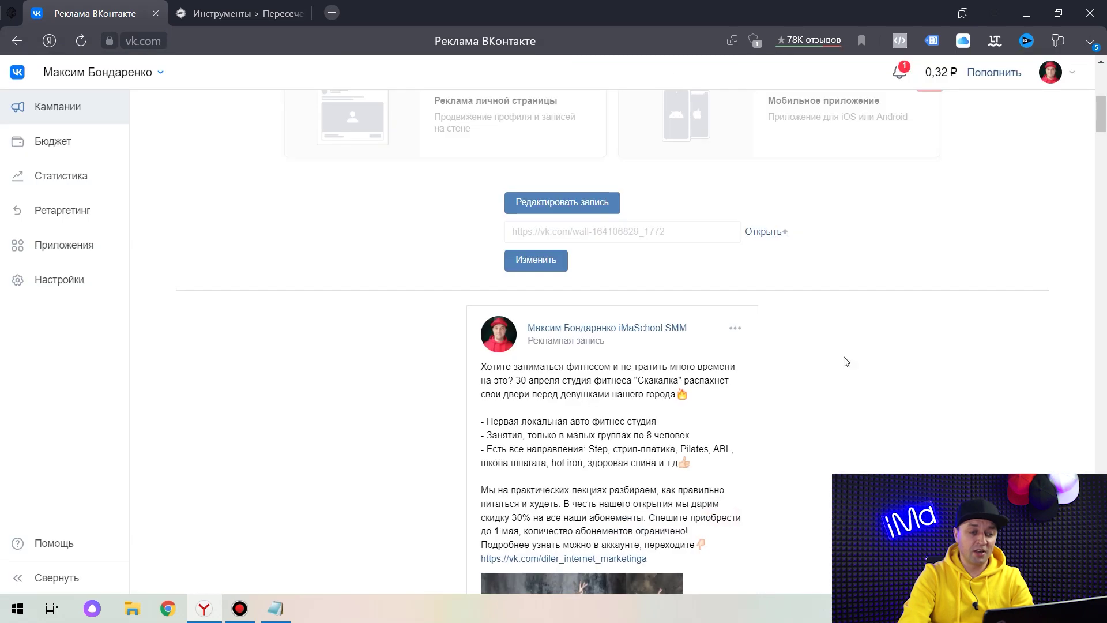
# Create the third ad and name it 'Картинка 3'.
pyautogui.scroll(-5, 848, 297)
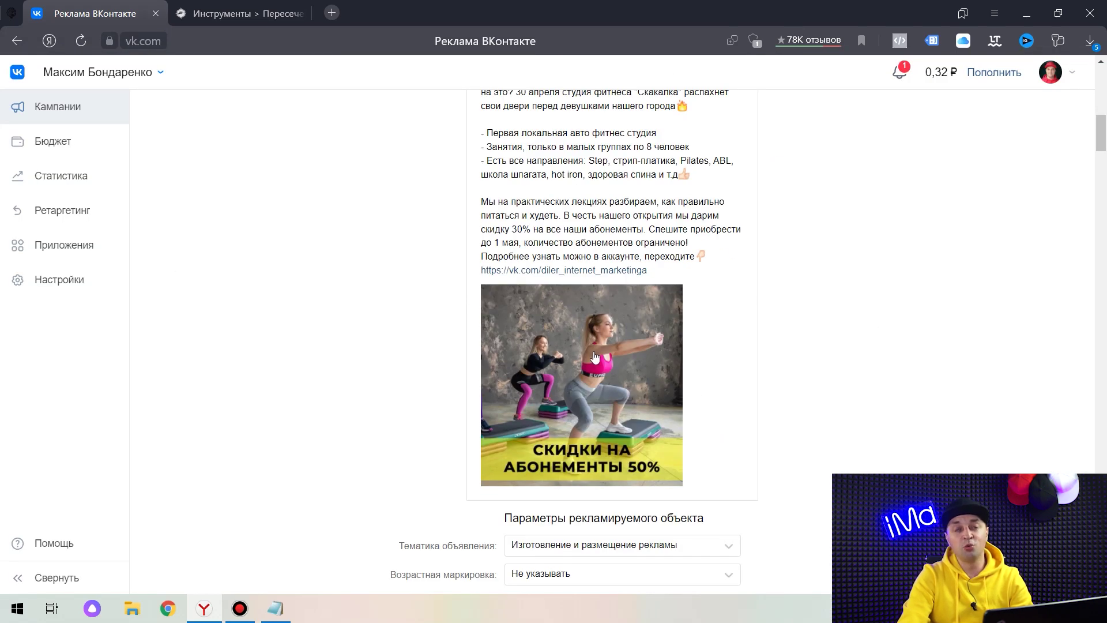
pyautogui.scroll(-20, 759, 311)
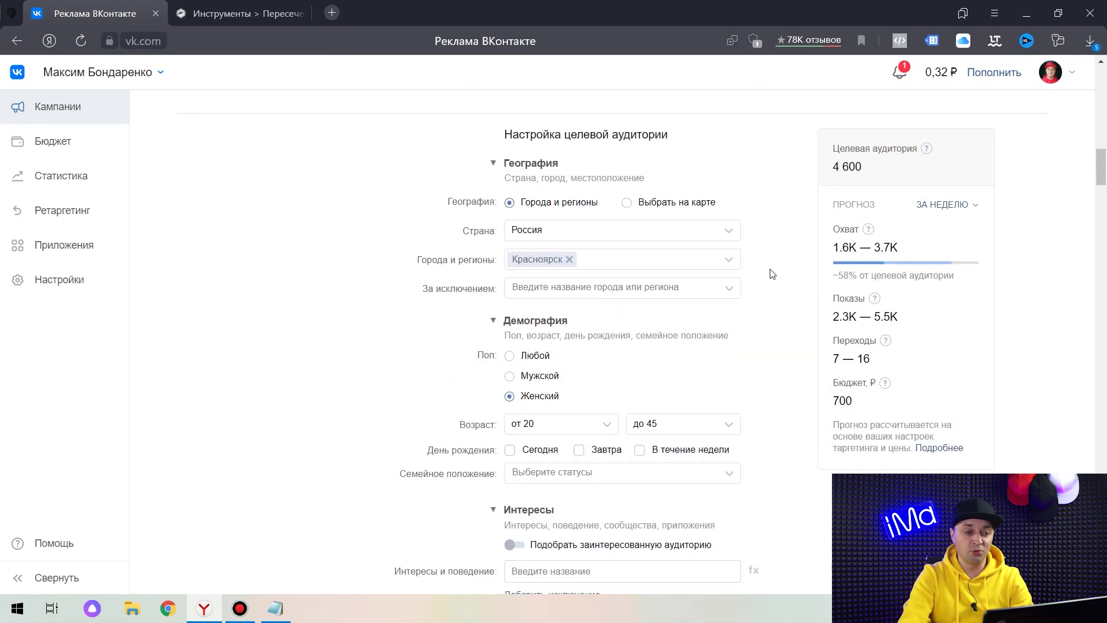
pyautogui.scroll(-20, 774, 280)
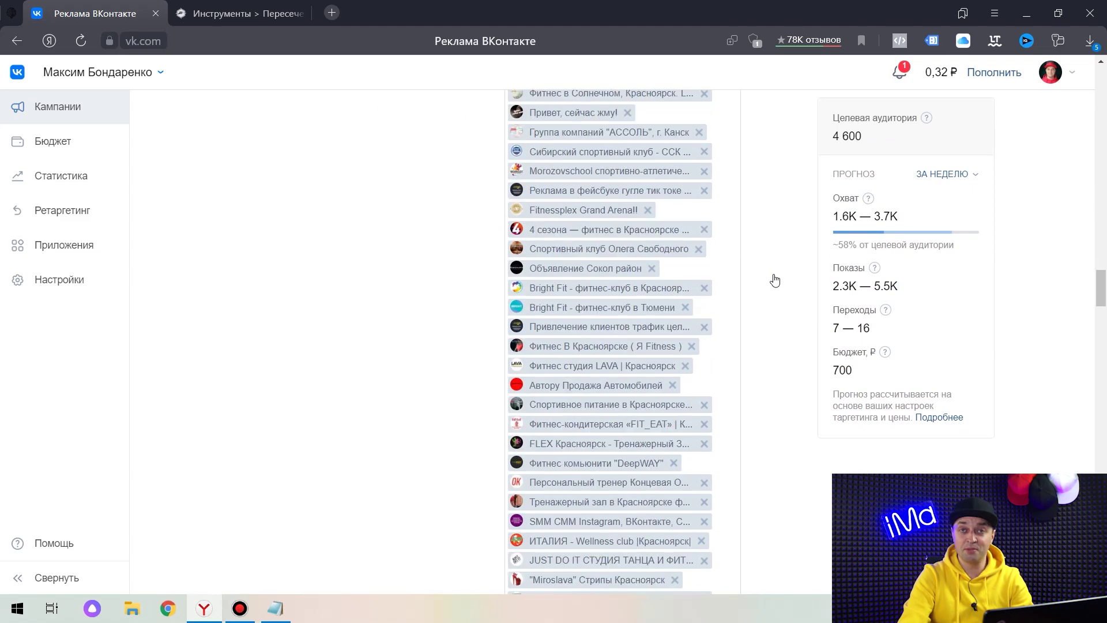
pyautogui.scroll(-20, 775, 280)
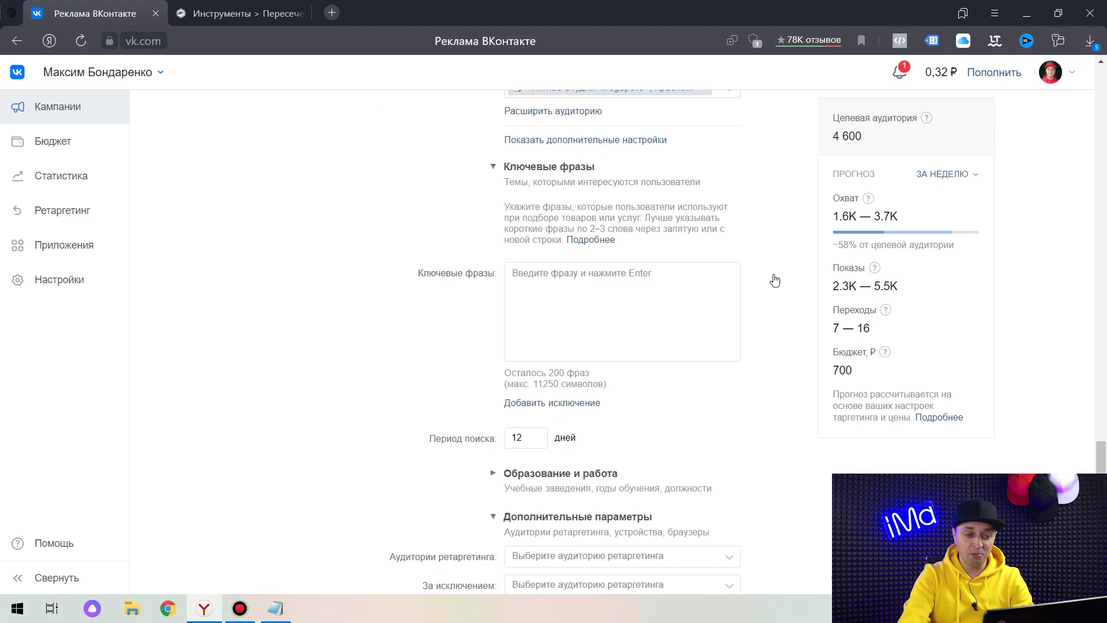
pyautogui.scroll(-5, 774, 280)
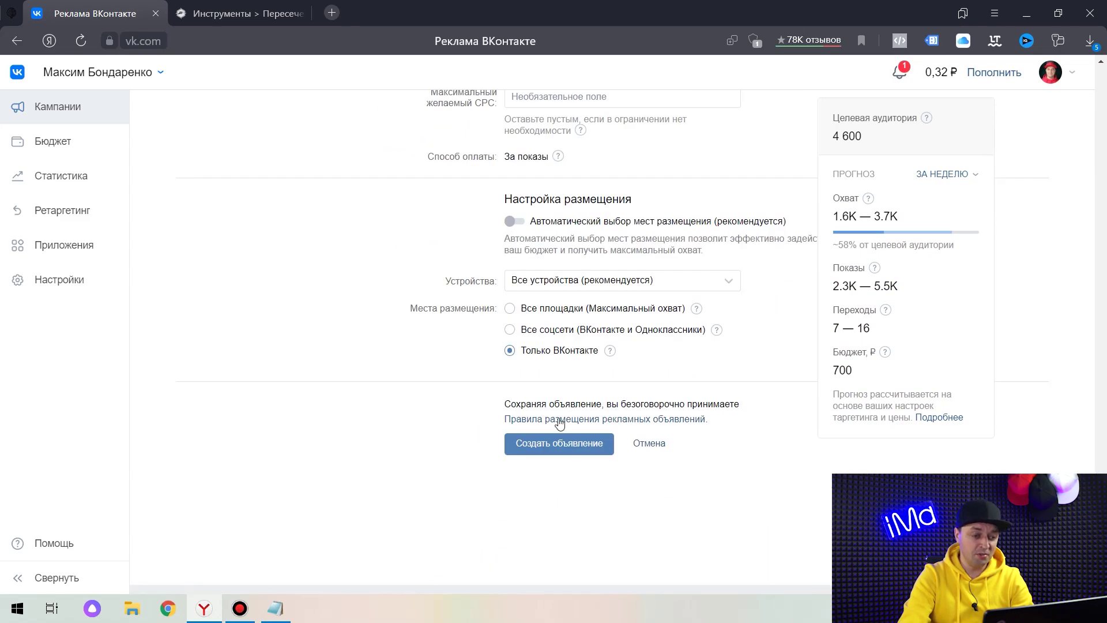
pyautogui.click(553, 444)
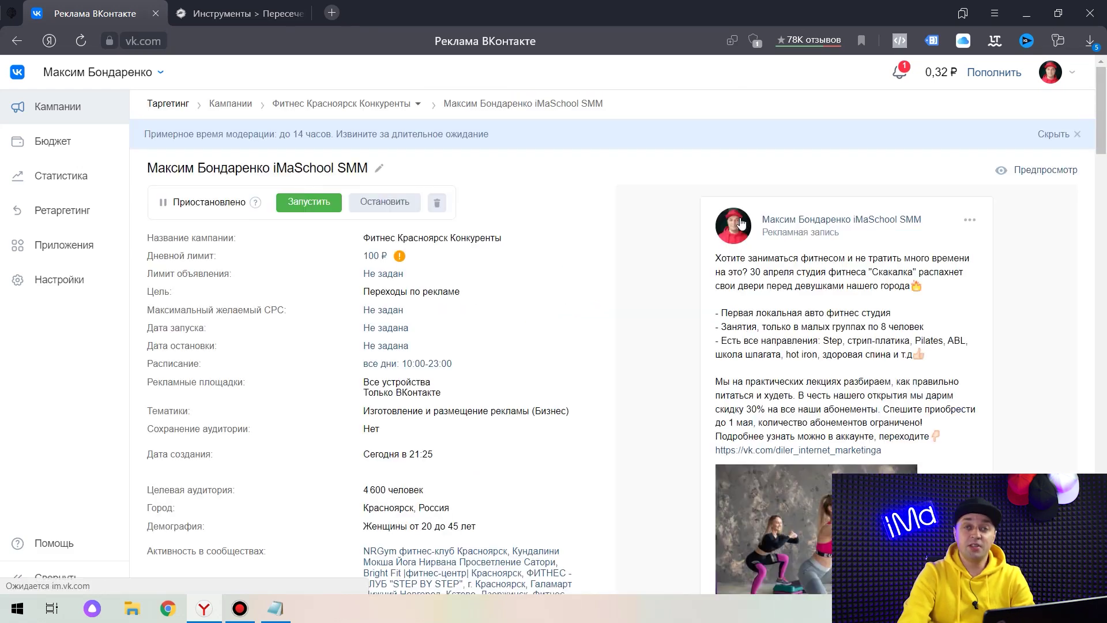
pyautogui.click(381, 166)
pyautogui.write('Картинка 3')
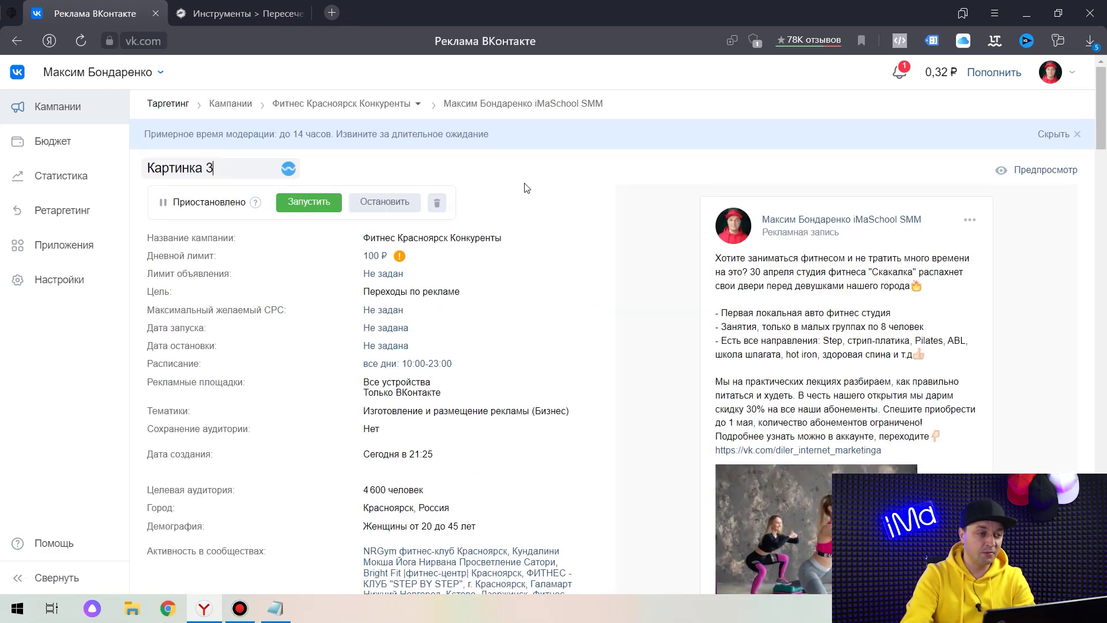
pyautogui.press('Return')
pyautogui.hotkey('alt', 'Left')
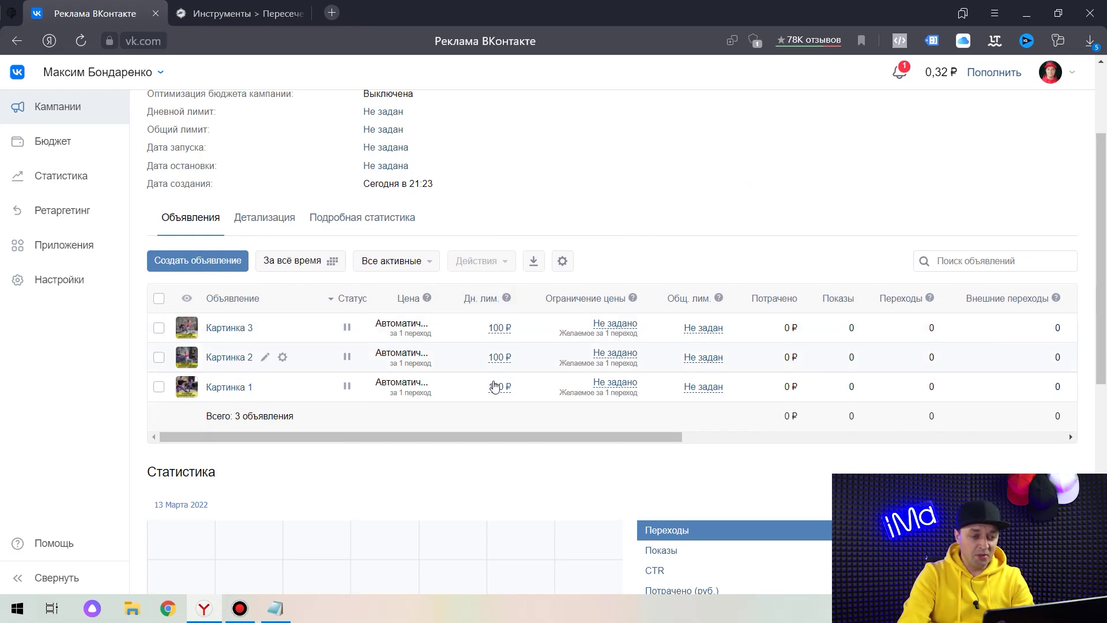
# Set the campaign's total spending limit to 500 ₽.
pyautogui.scroll(3, 389, 265)
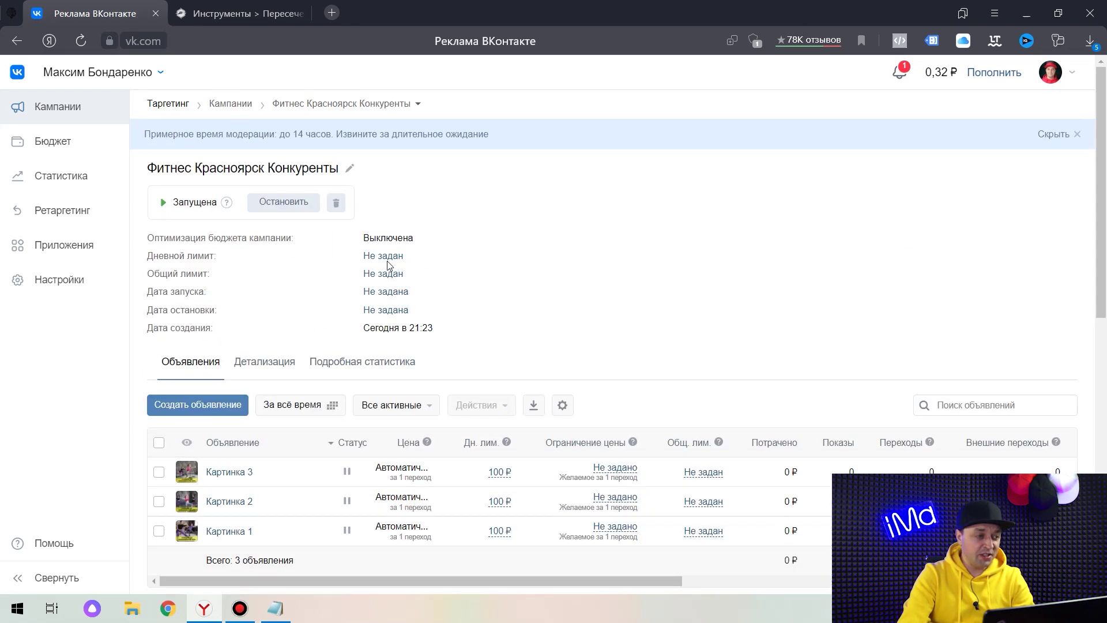
pyautogui.click(382, 274)
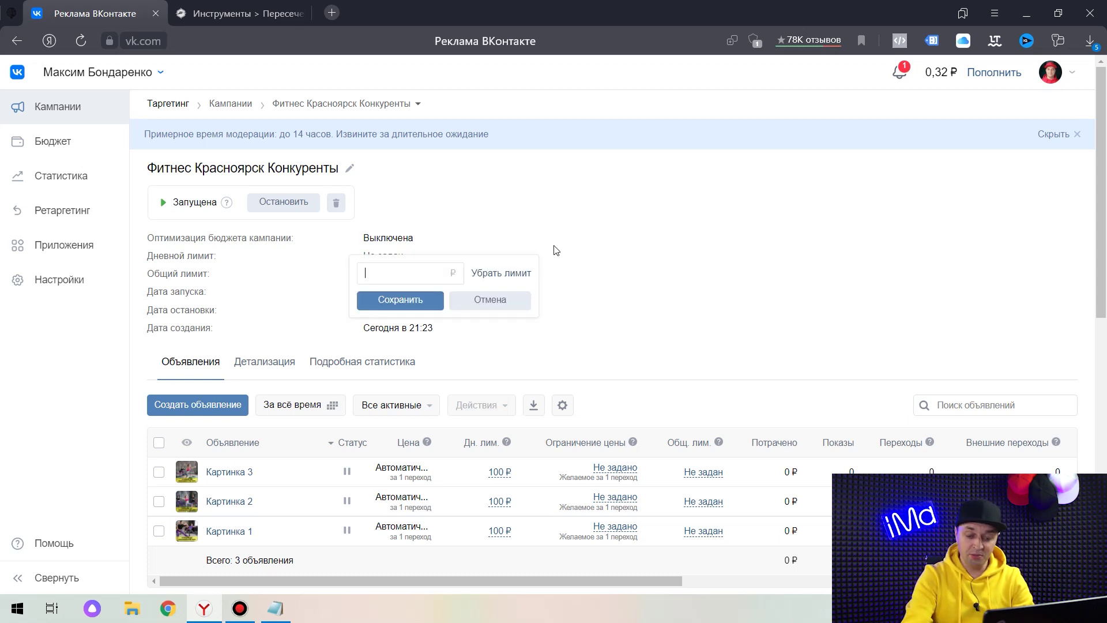
pyautogui.click(398, 299)
# Launch all three ads, Картинка 1–3, using Действия > Запустить.
pyautogui.scroll(-3, 734, 186)
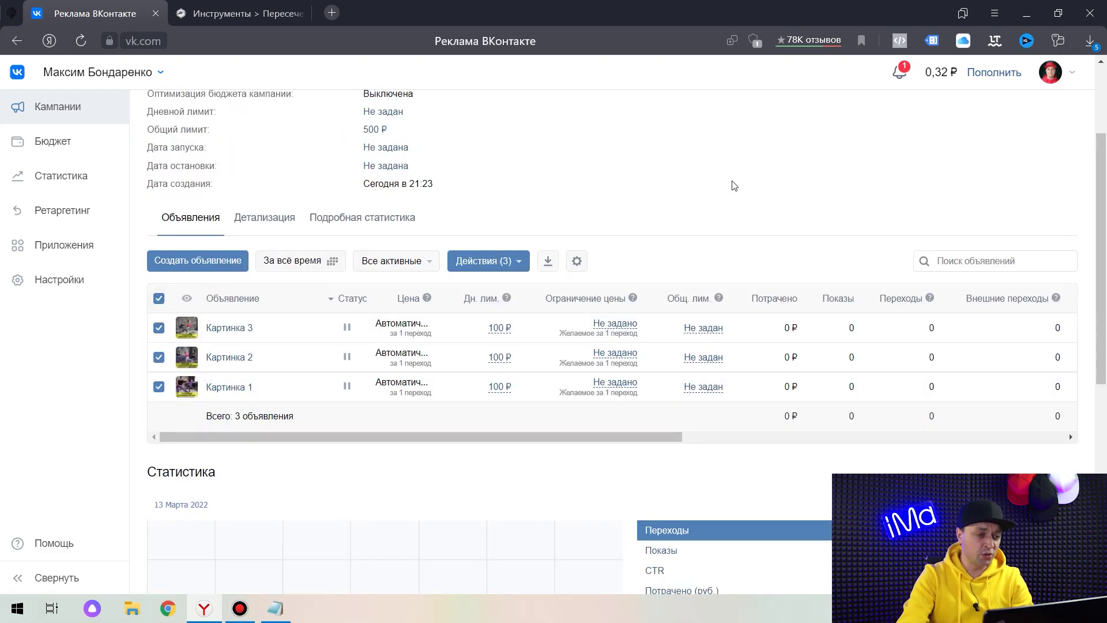
pyautogui.click(515, 261)
pyautogui.click(531, 323)
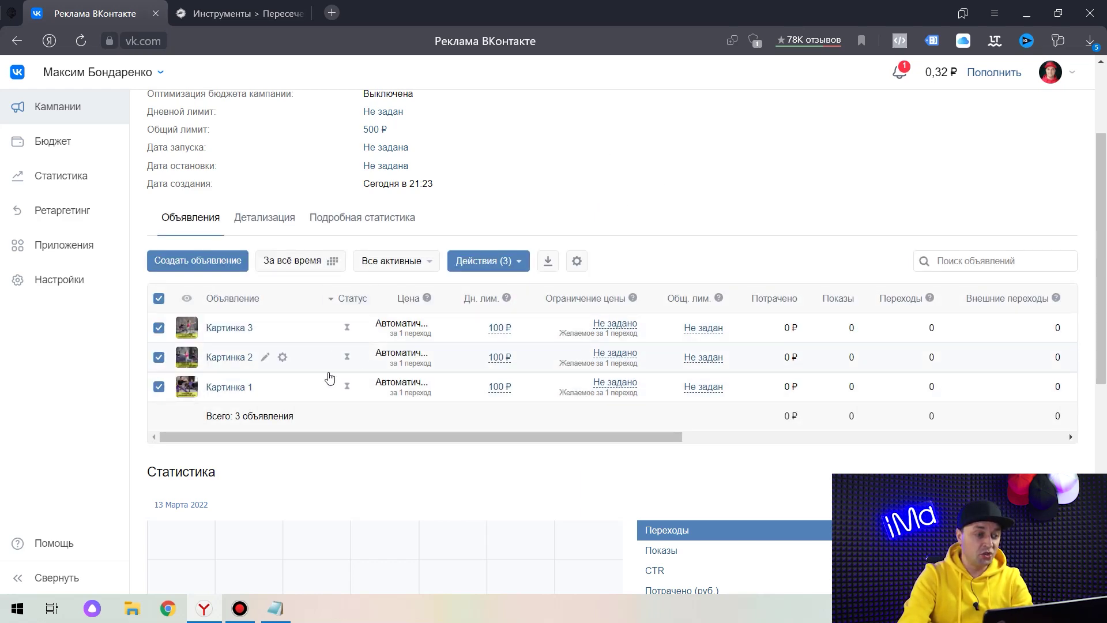
pyautogui.click(507, 265)
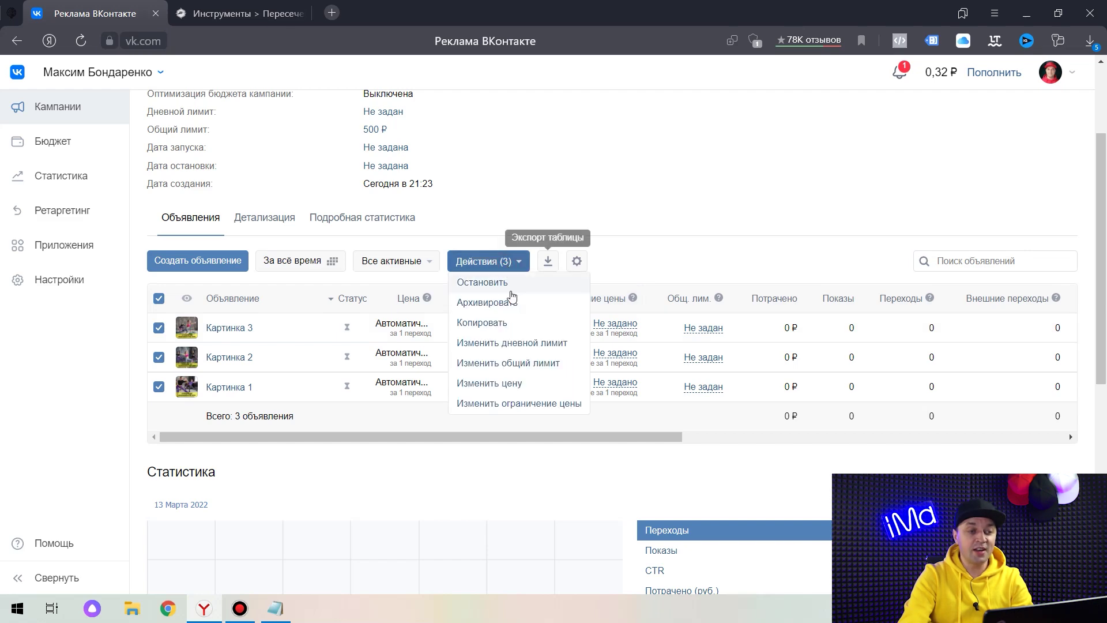
pyautogui.click(496, 282)
pyautogui.scroll(3, 154, 534)
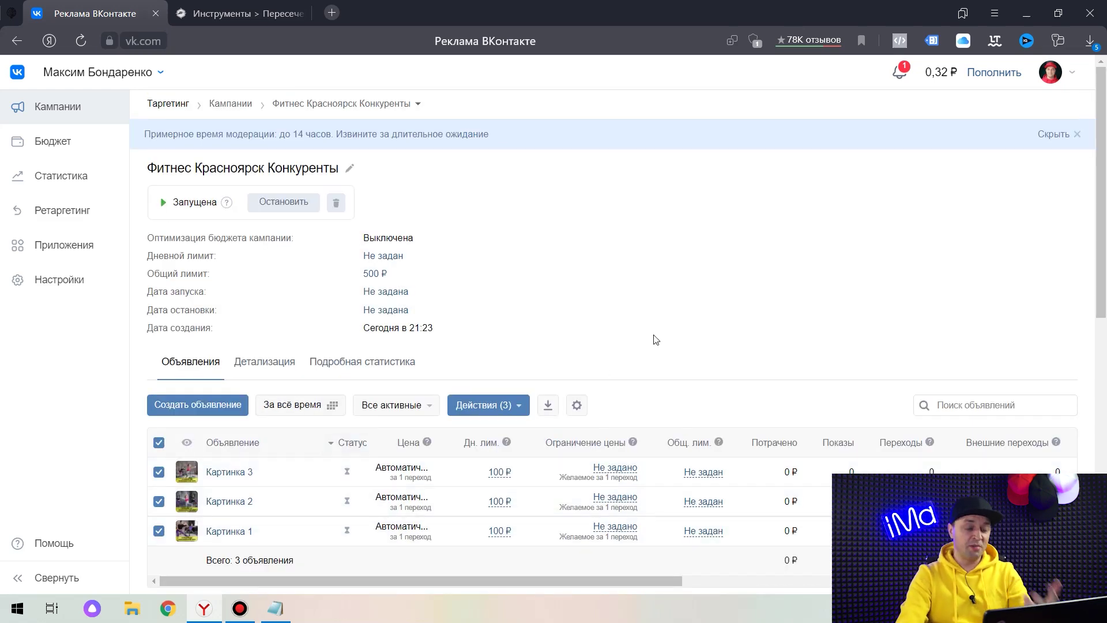
pyautogui.scroll(-3, 656, 339)
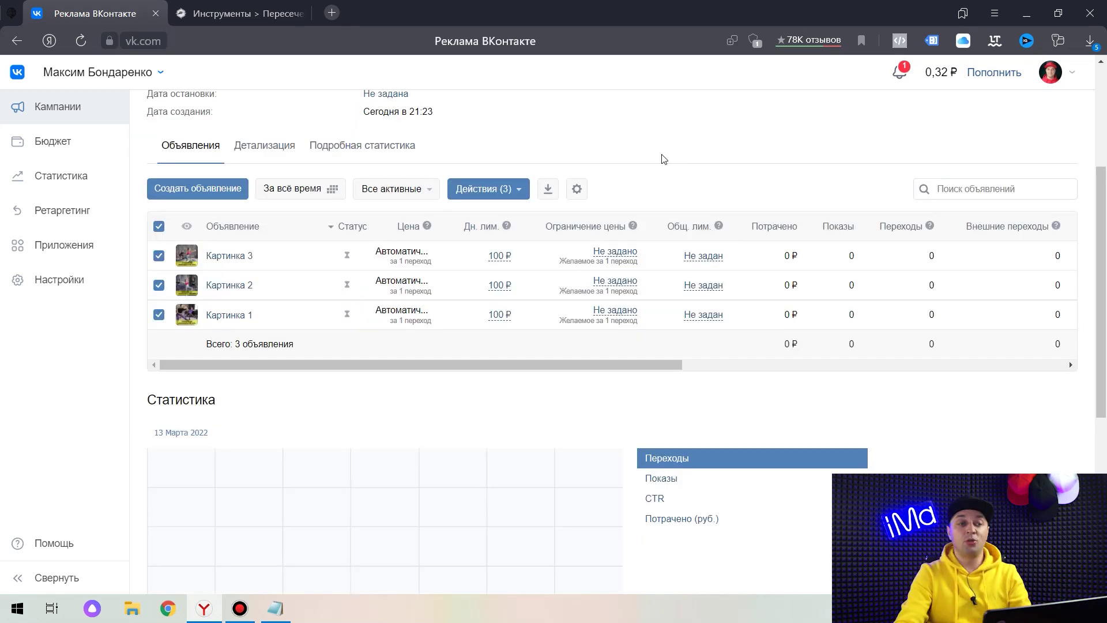
pyautogui.scroll(4, 674, 182)
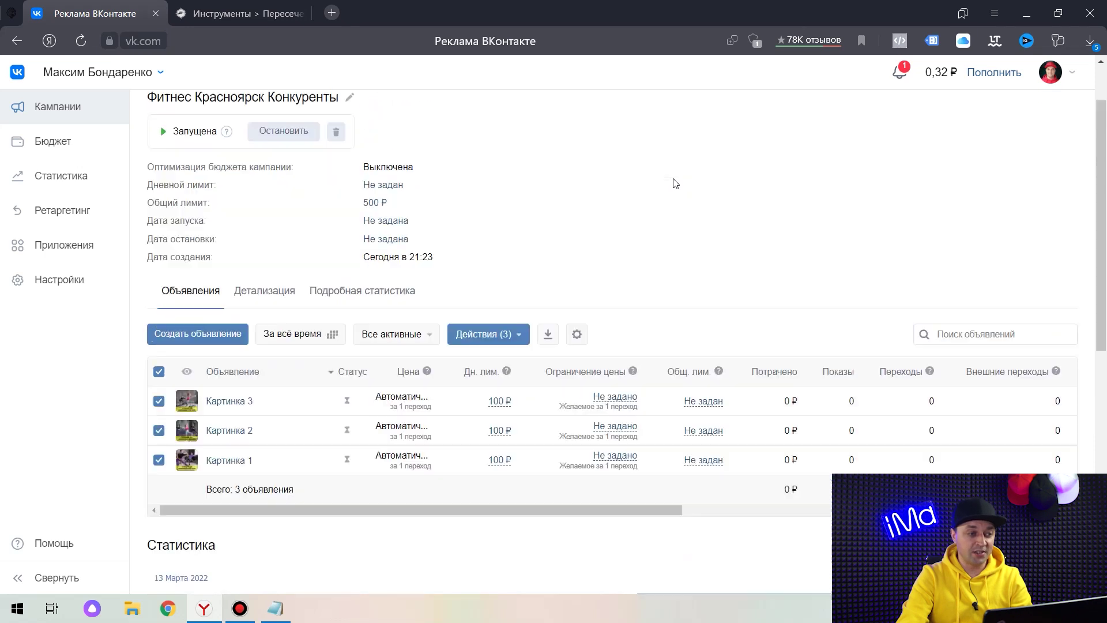
# Open the older campaign 'М1 Конк Т форм на гр' and sort its ads by Переходы.
pyautogui.click(285, 206)
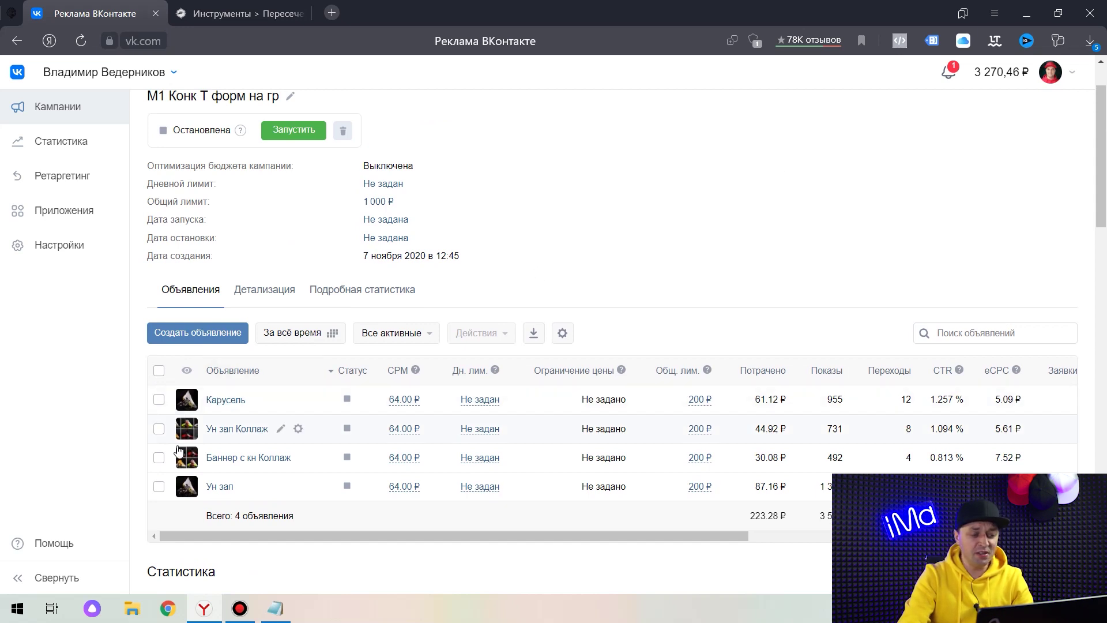
pyautogui.scroll(-2, 702, 343)
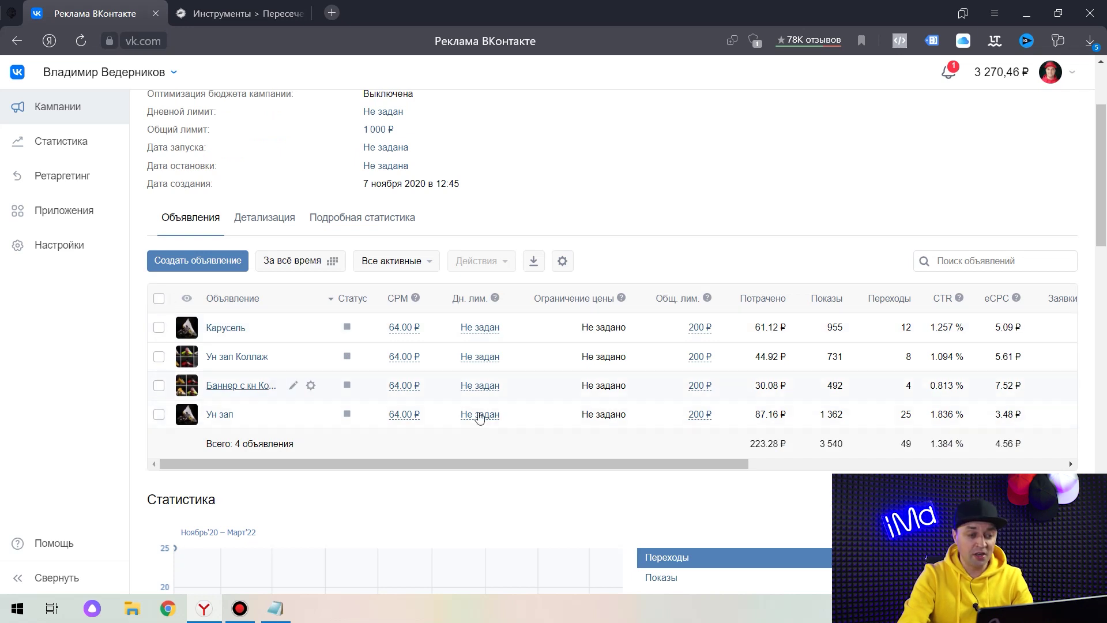
pyautogui.moveTo(476, 465); pyautogui.dragTo(588, 465)
pyautogui.click(713, 298)
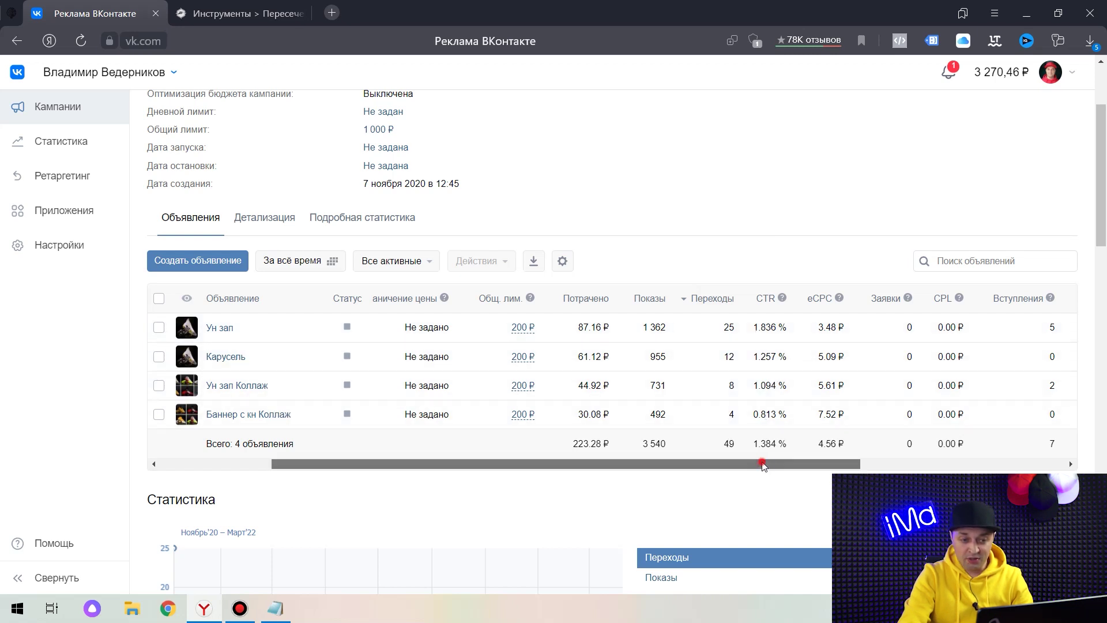
# Mark the Ун зап ad row and highlight its 3.48 ₽ eCPC and 5 joins.
pyautogui.moveTo(761, 463); pyautogui.dragTo(941, 462)
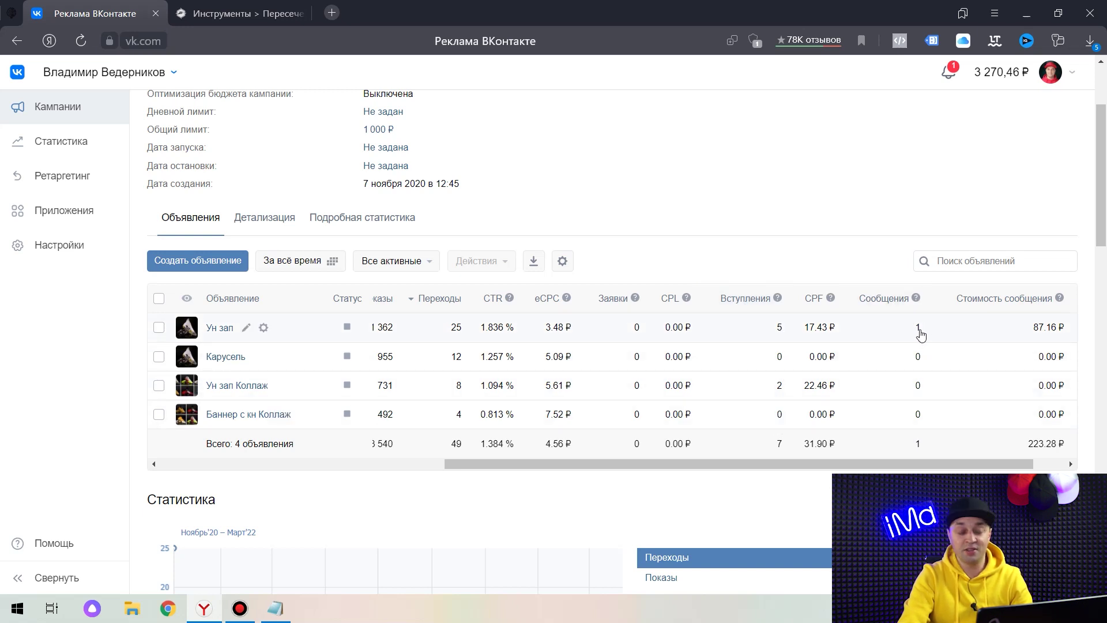
pyautogui.hscroll(-5, 900, 346)
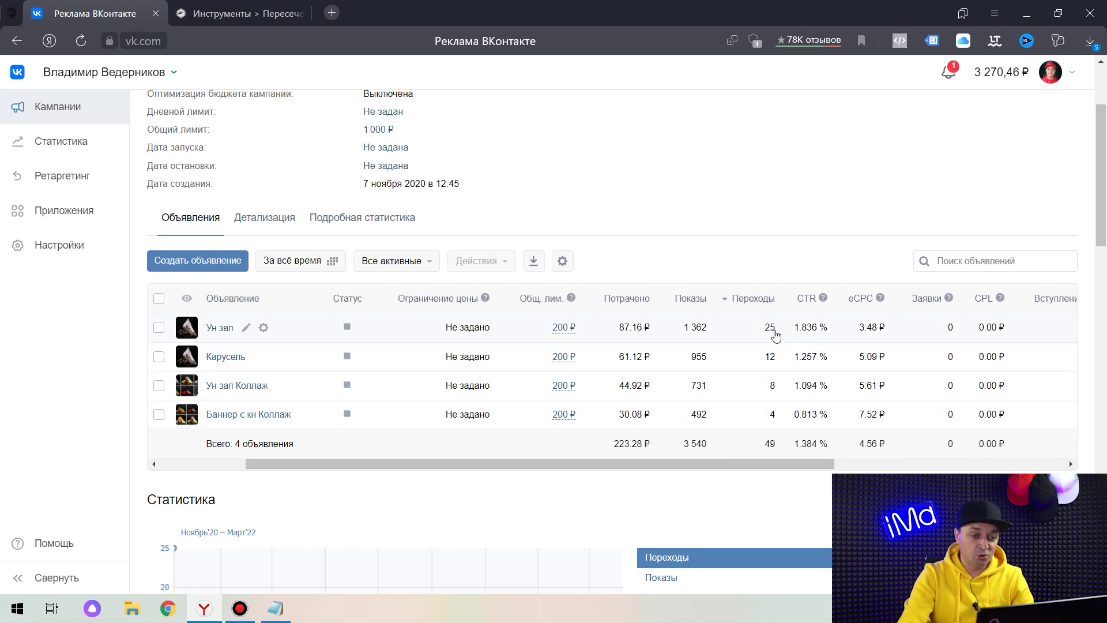
pyautogui.click(159, 327)
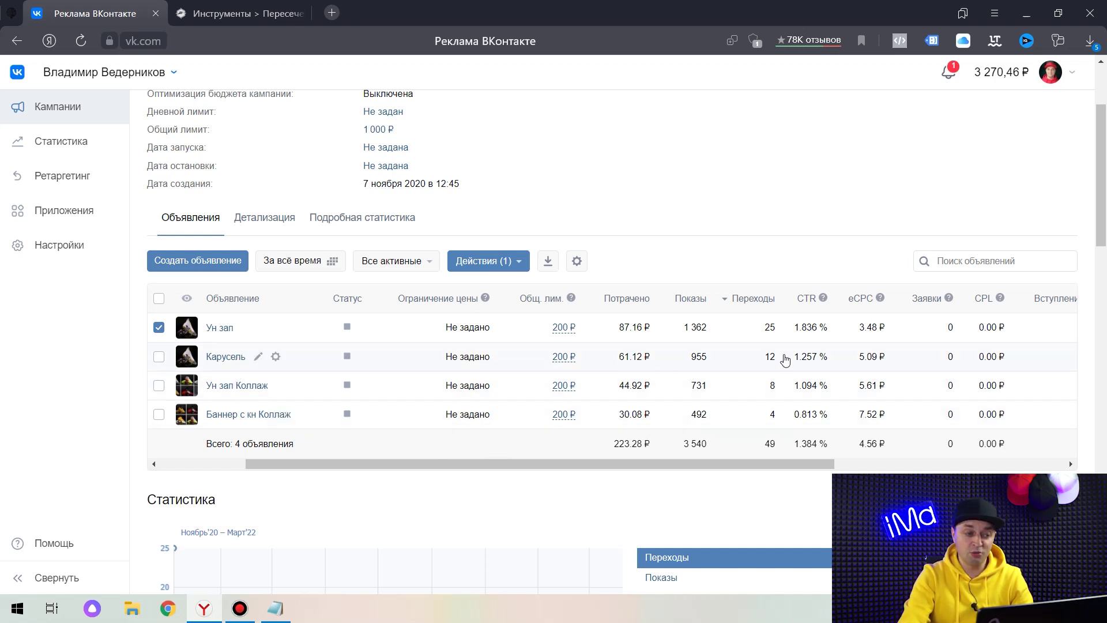
pyautogui.moveTo(863, 332); pyautogui.dragTo(800, 332)
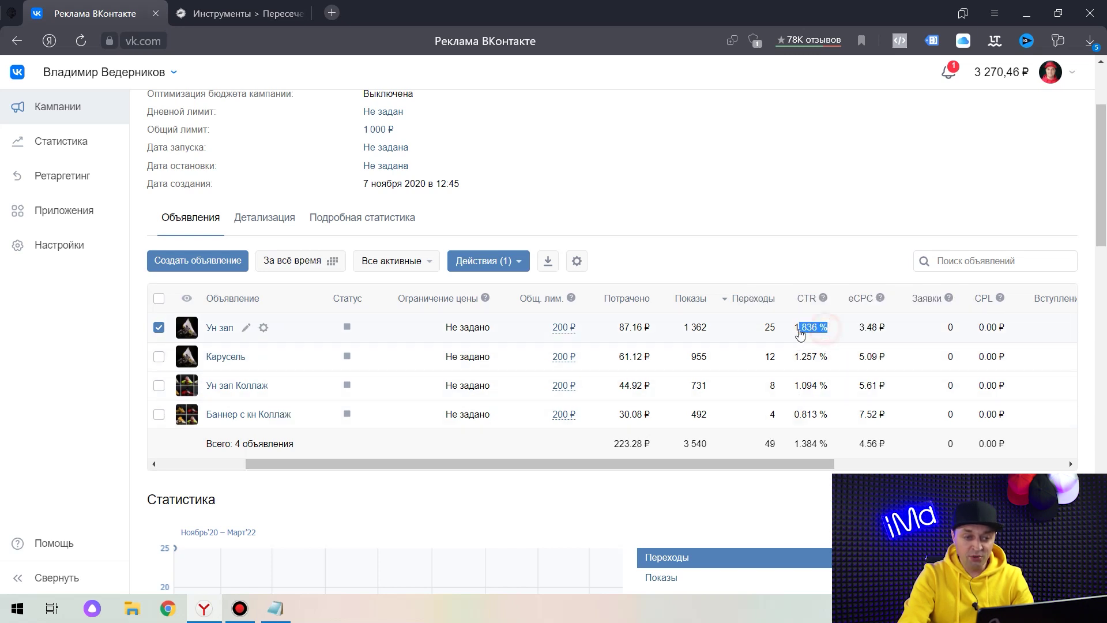
pyautogui.moveTo(756, 462); pyautogui.dragTo(974, 456)
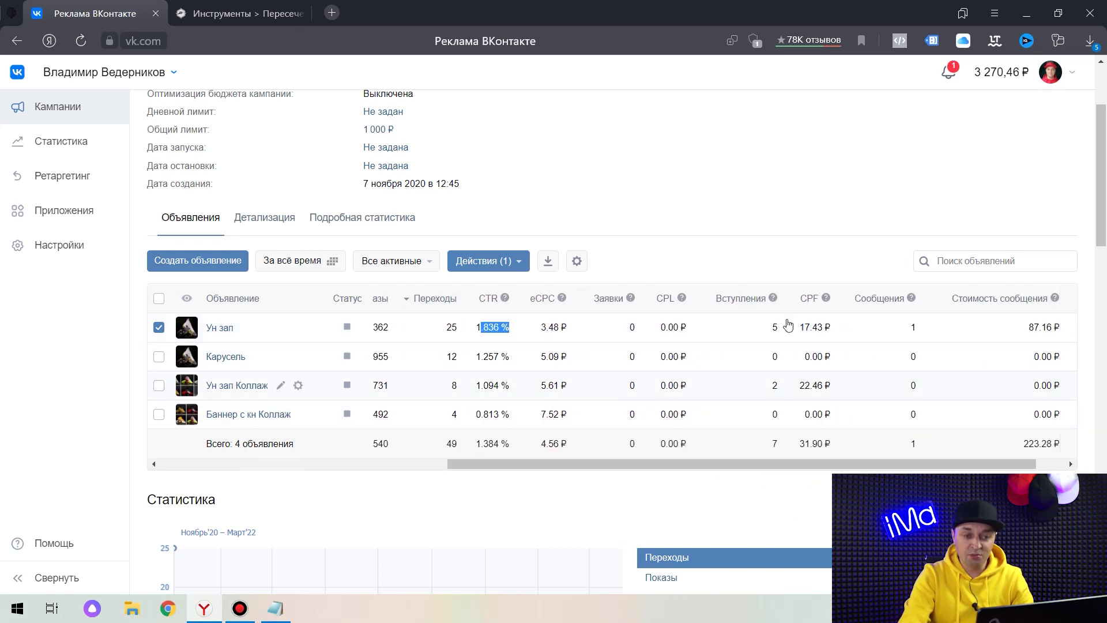
pyautogui.doubleClick(773, 329)
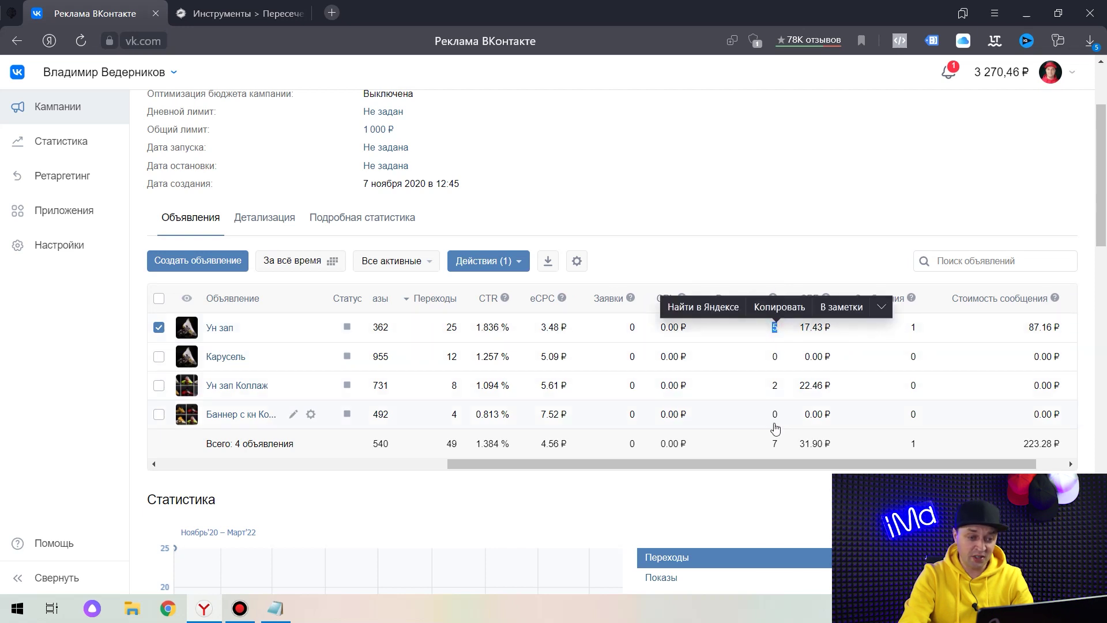